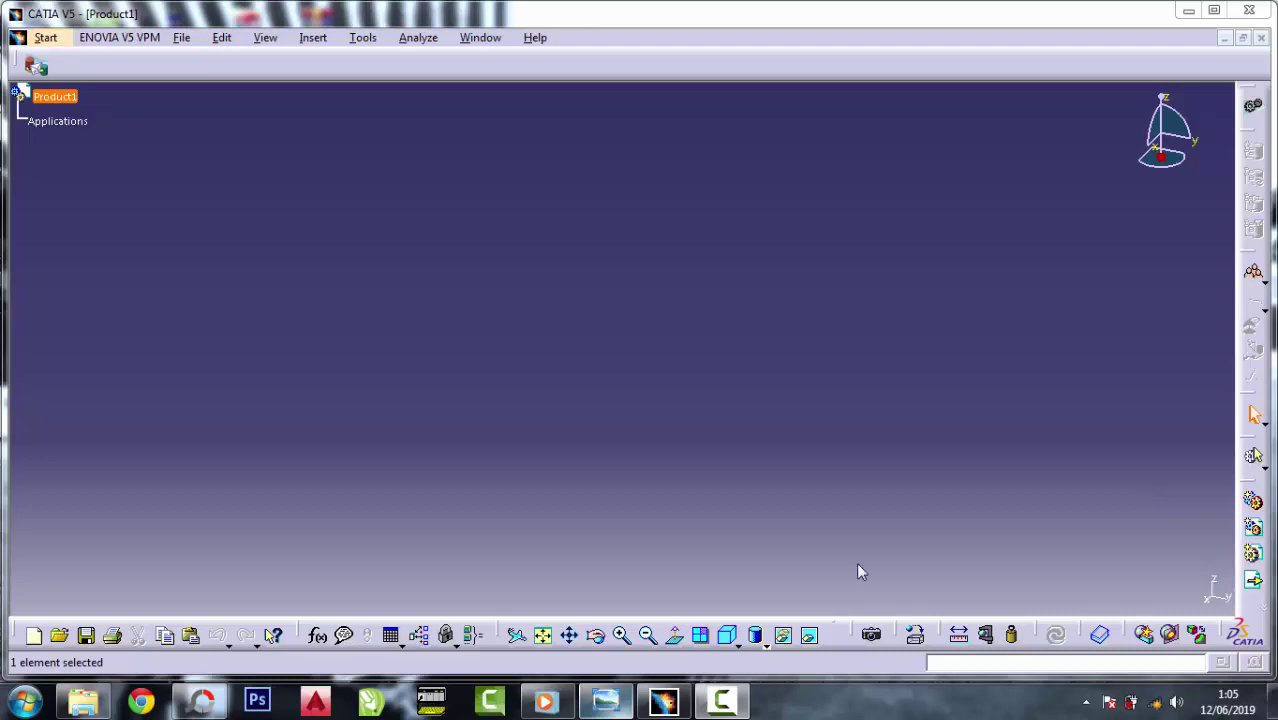
- Review the bracket reference drawing before modelling
click(660, 700)
scroll(861, 318, down, 1)
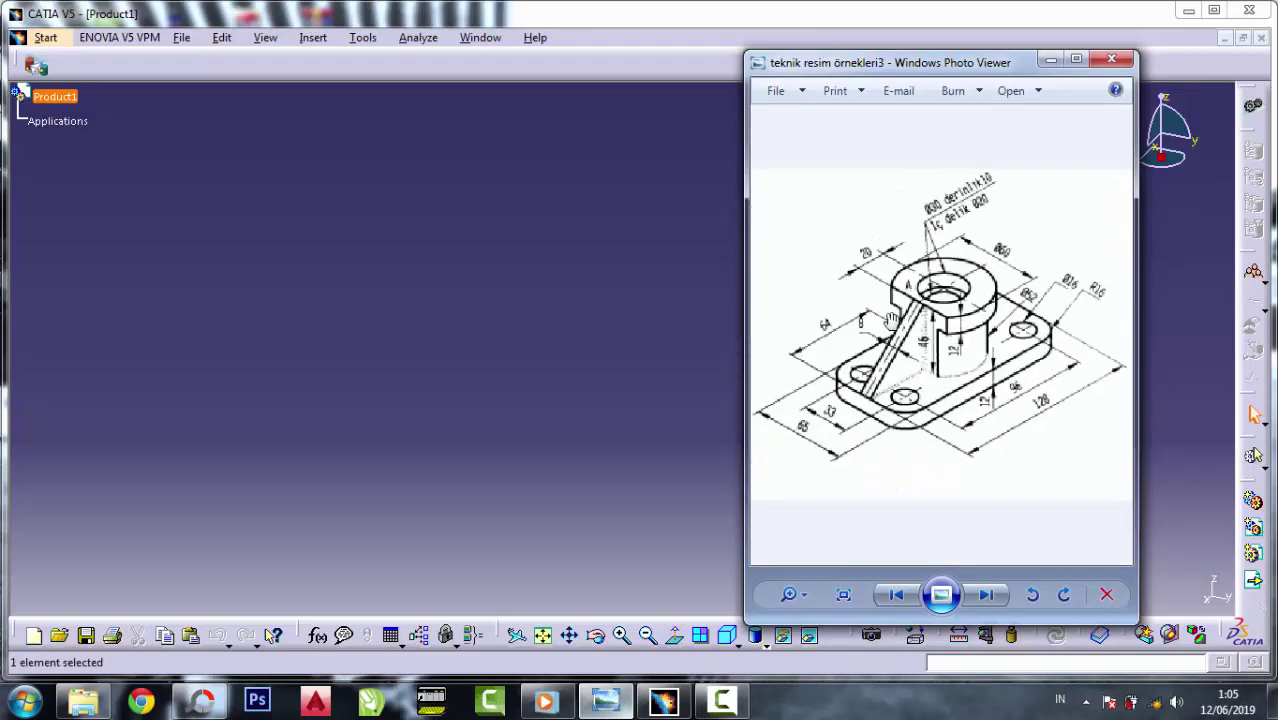
scroll(861, 318, up, 1)
scroll(861, 318, down, 1)
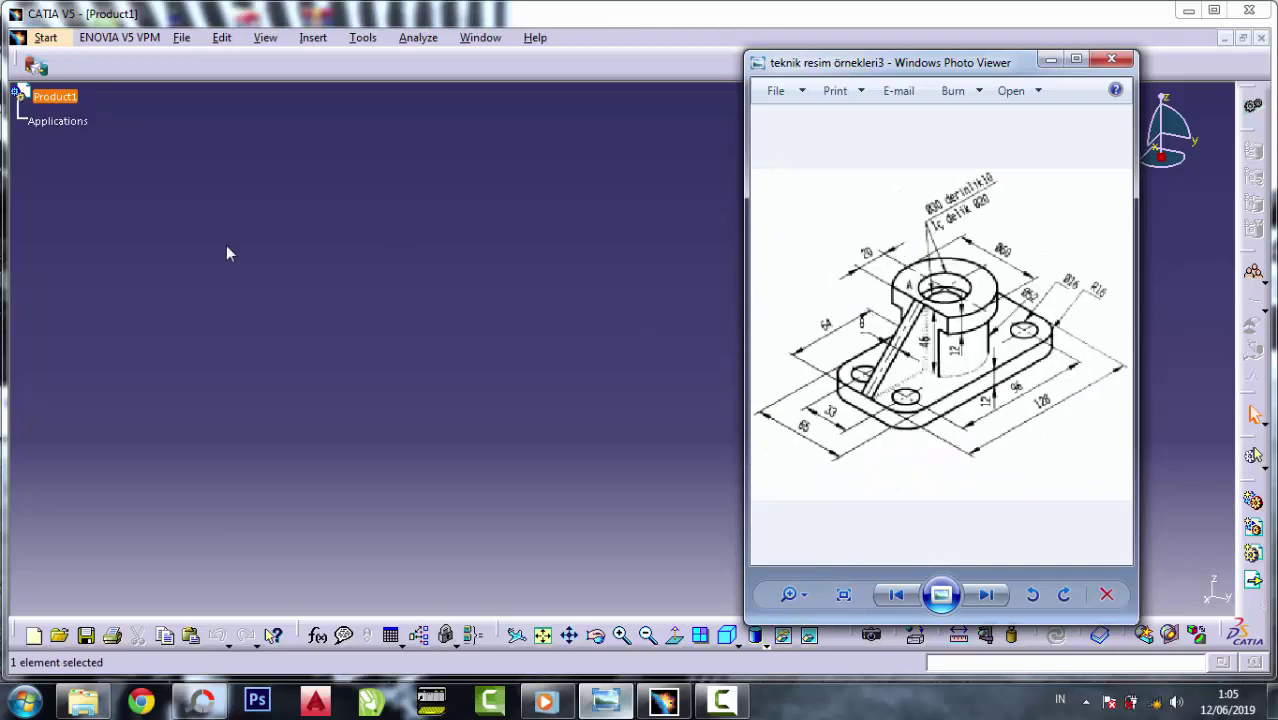
click(268, 246)
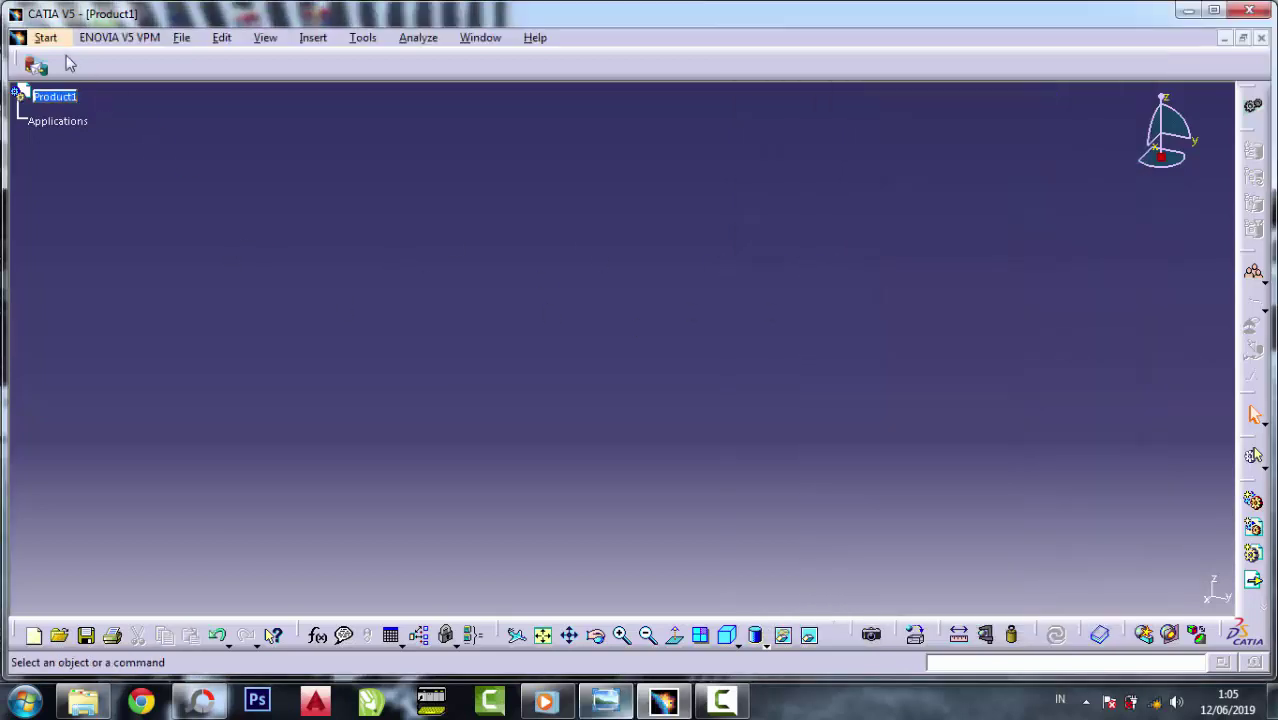
- Create a new Part Design part and start a sketch on the xy plane
click(45, 37)
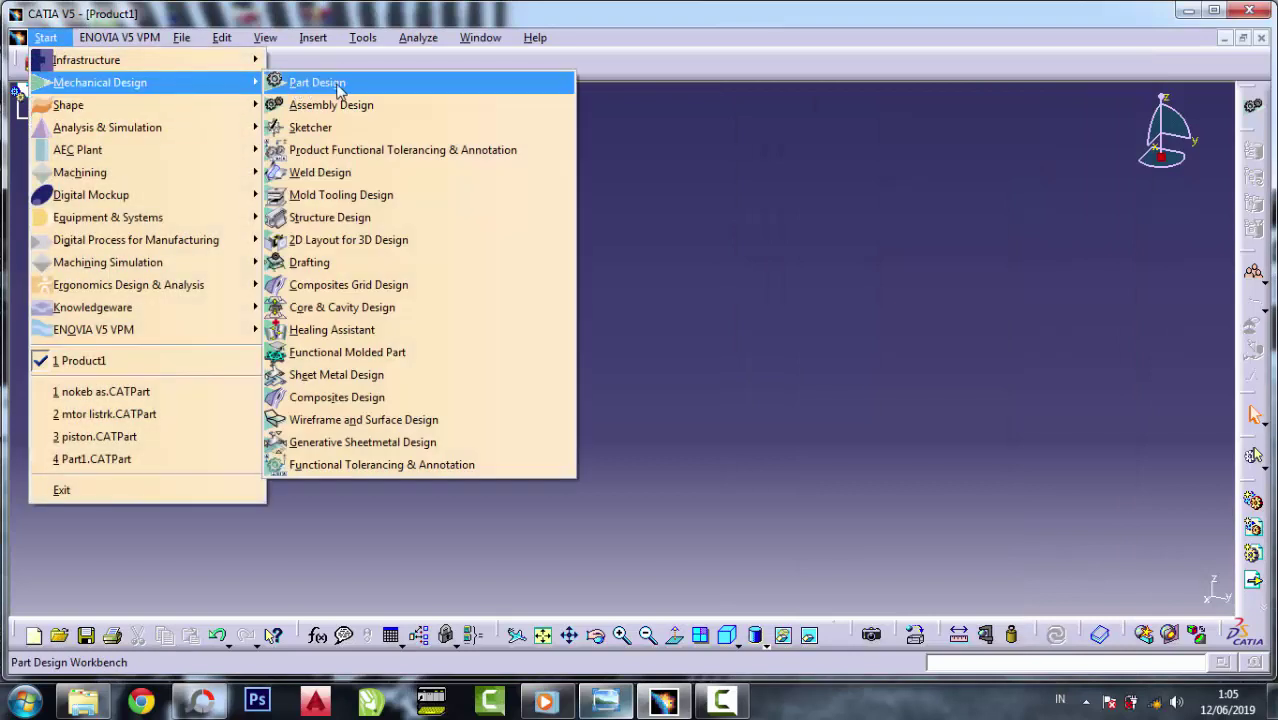
click(338, 88)
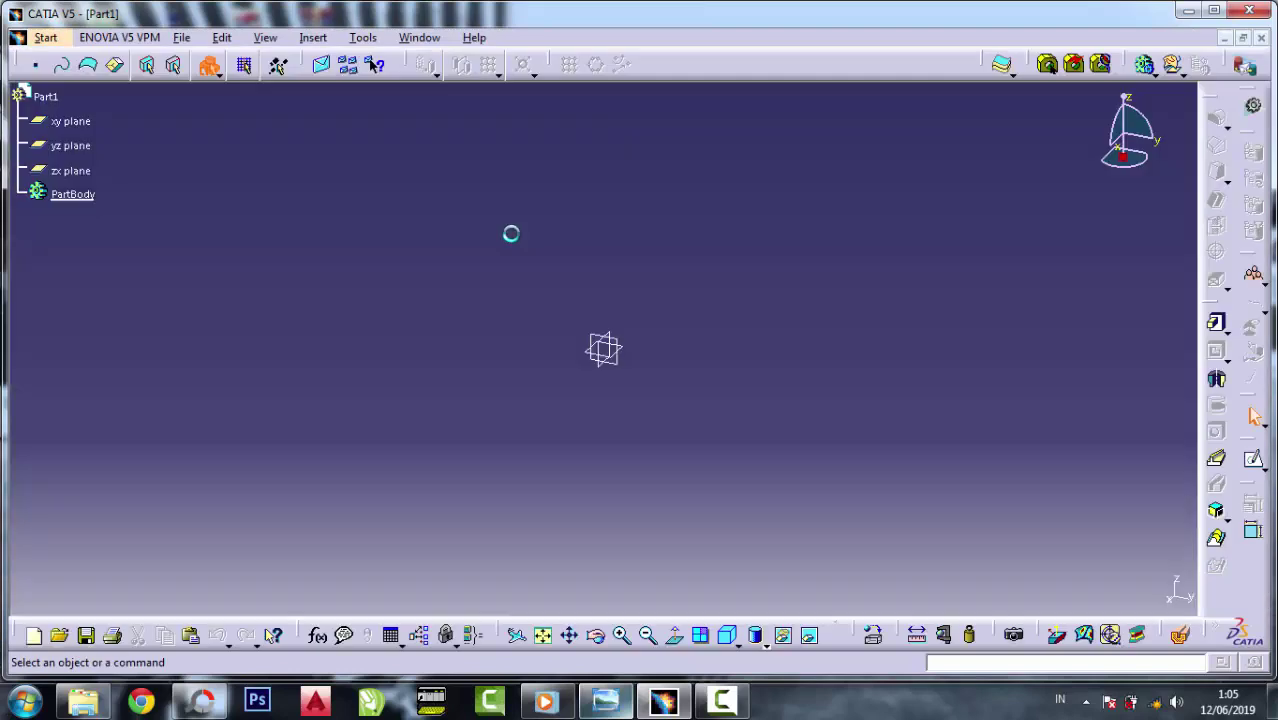
click(70, 122)
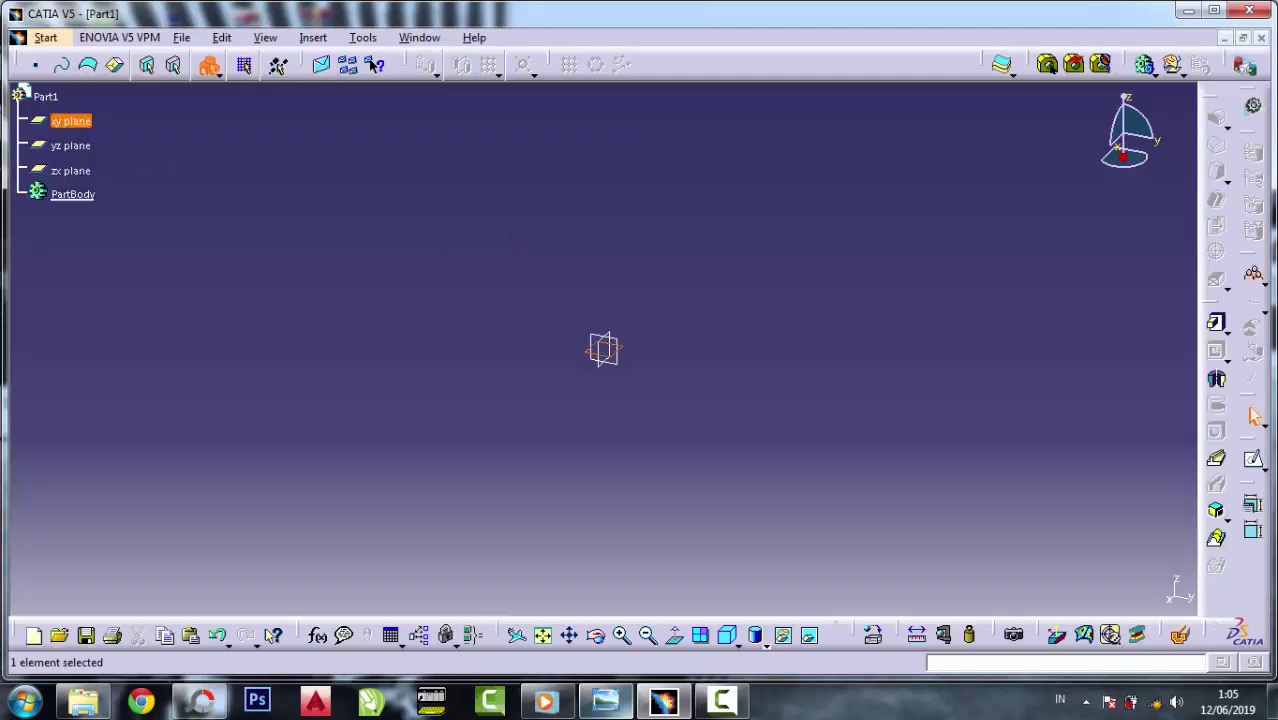
click(1256, 463)
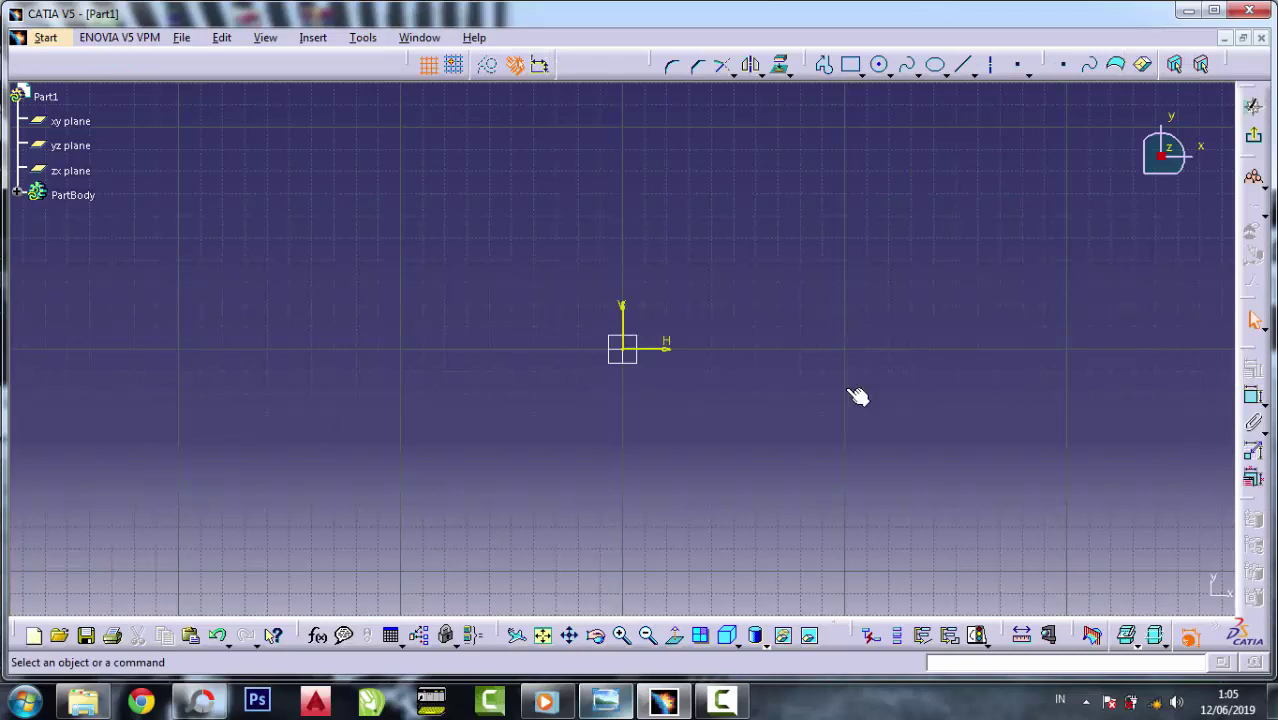
- Check the reference drawing again, then minimize it
click(605, 702)
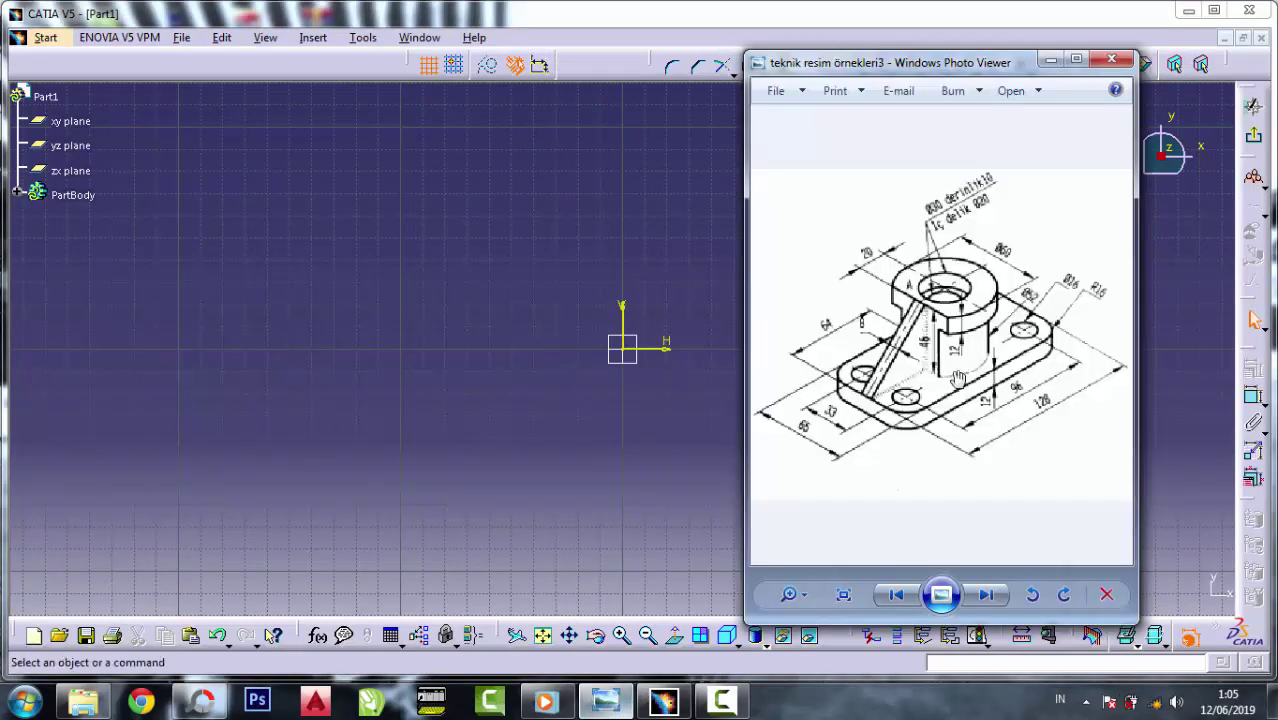
scroll(955, 385, up, 1)
scroll(1002, 444, up, 1)
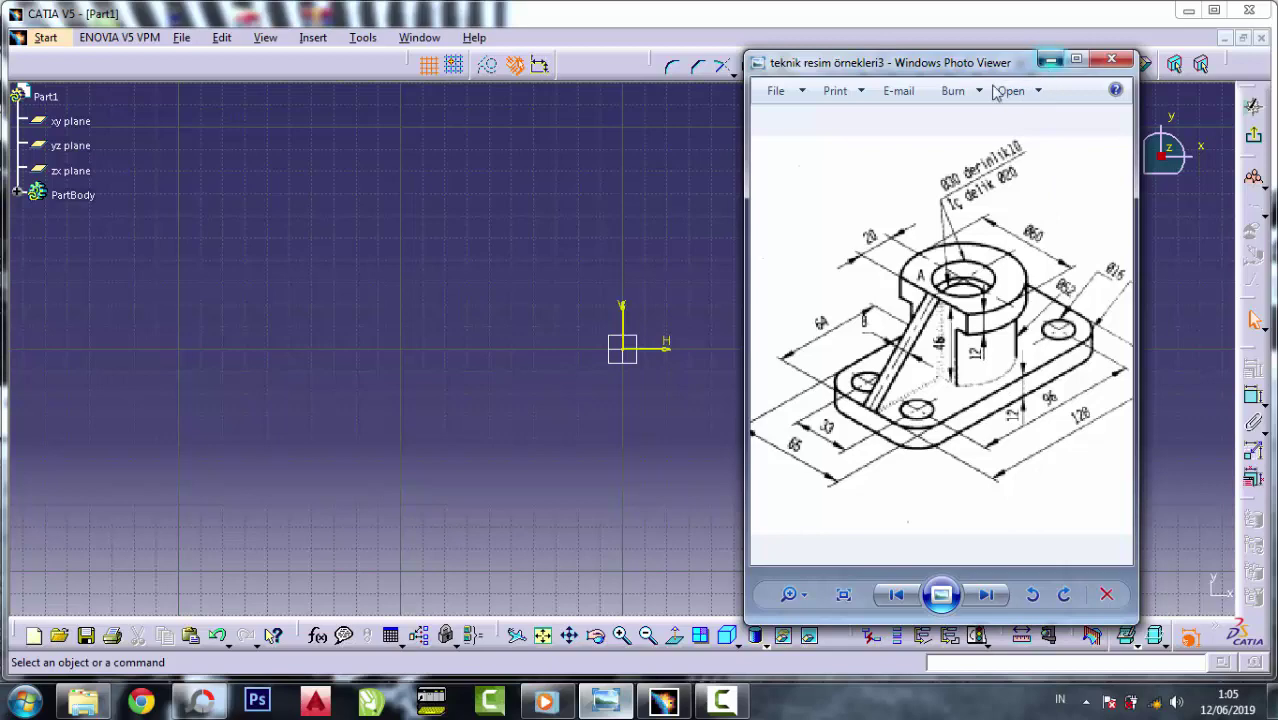
click(1050, 62)
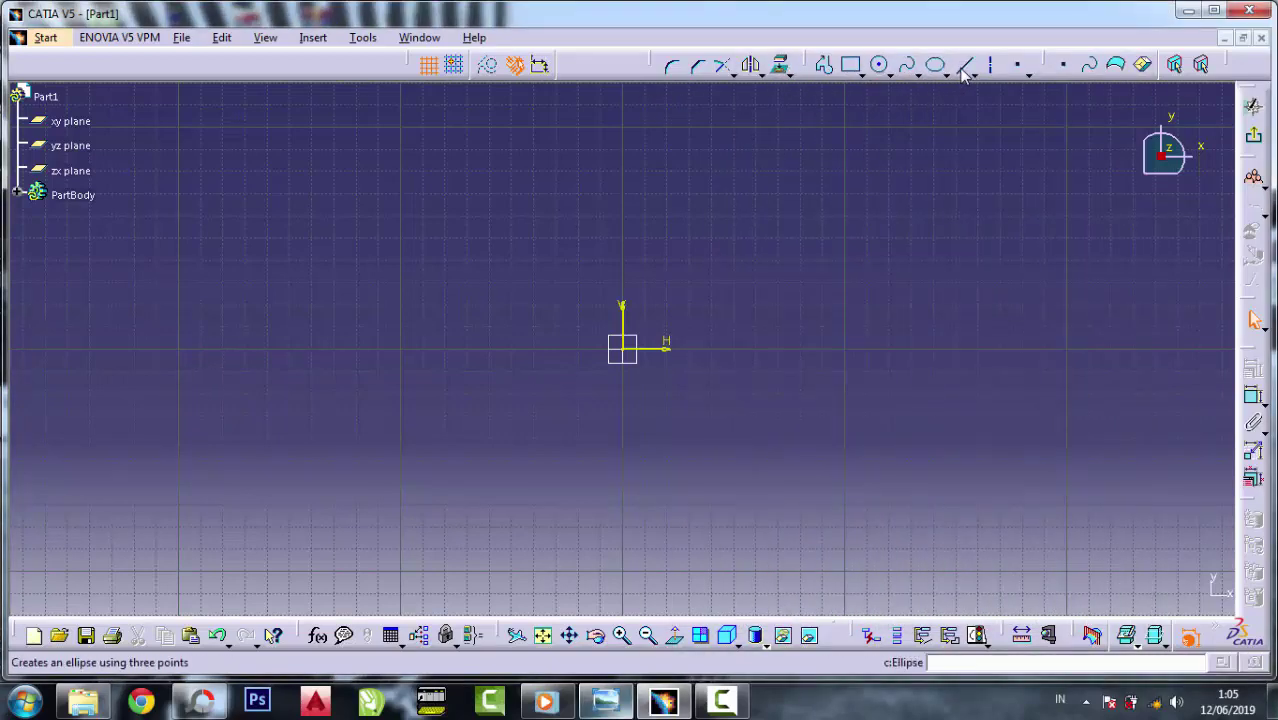
- Draw an L profile: a horizontal line left from the V axis, then a vertical line up
click(825, 64)
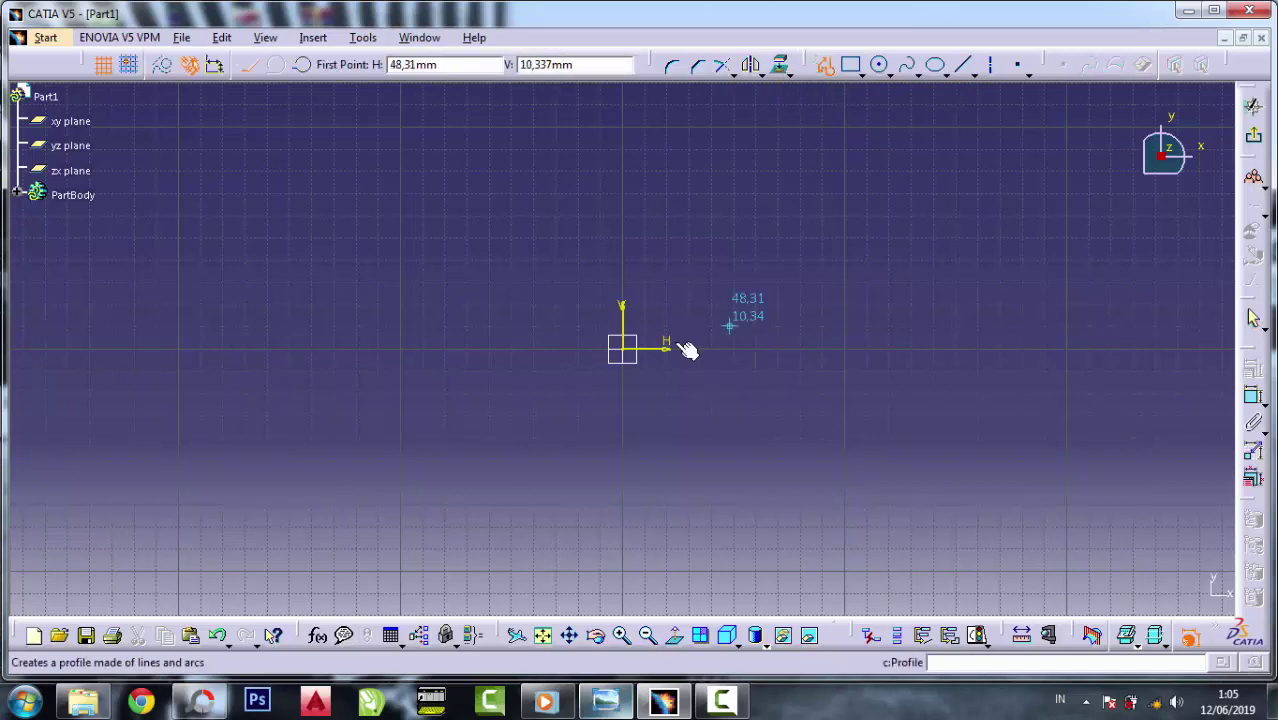
click(629, 394)
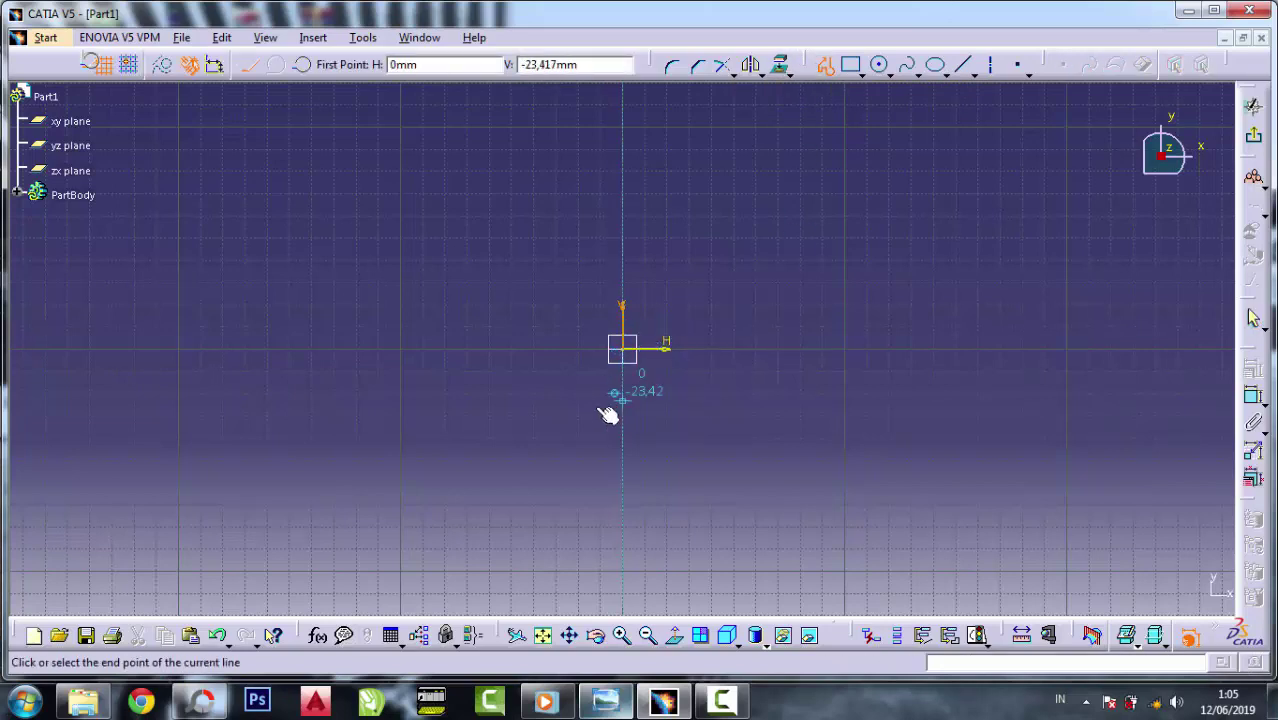
click(456, 400)
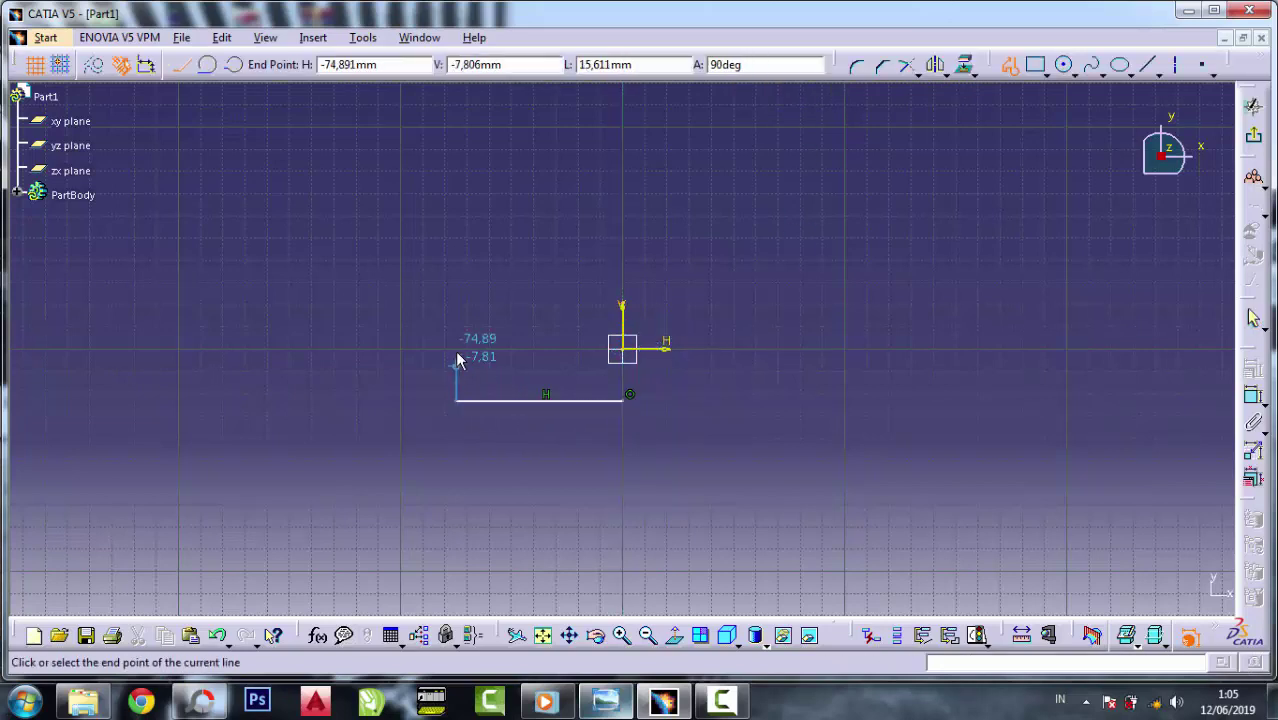
click(456, 350)
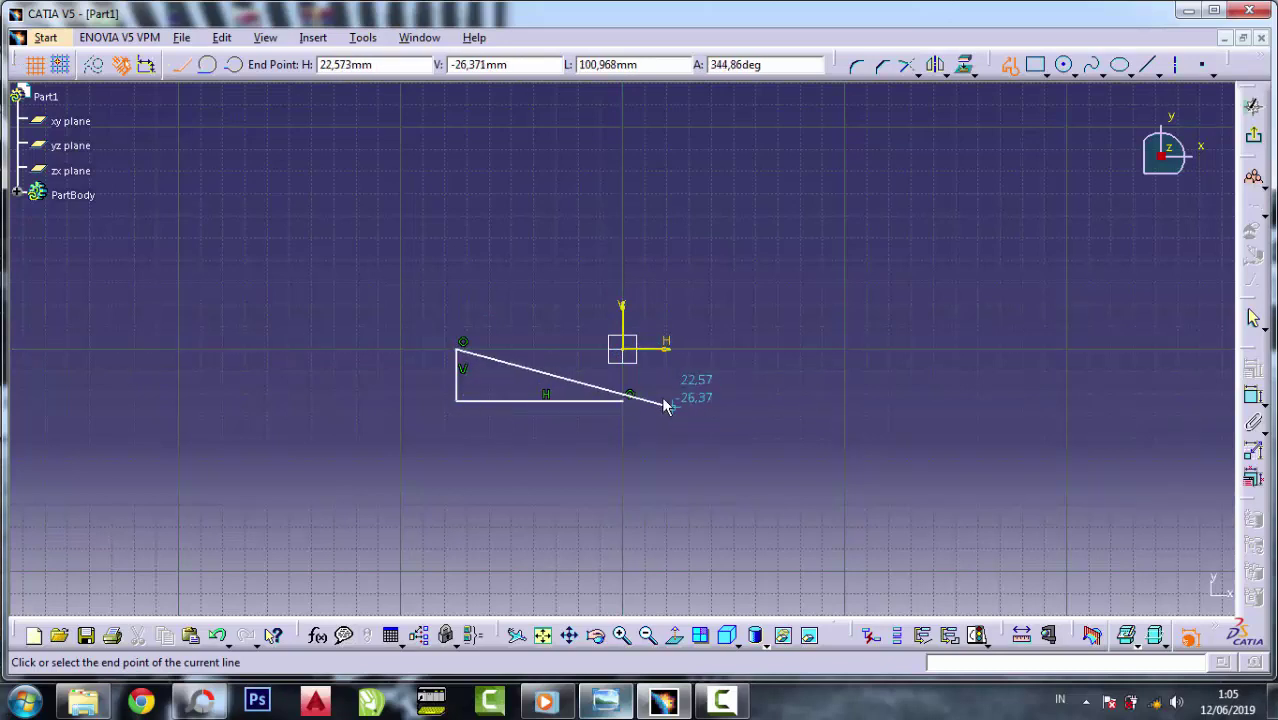
key(Escape)
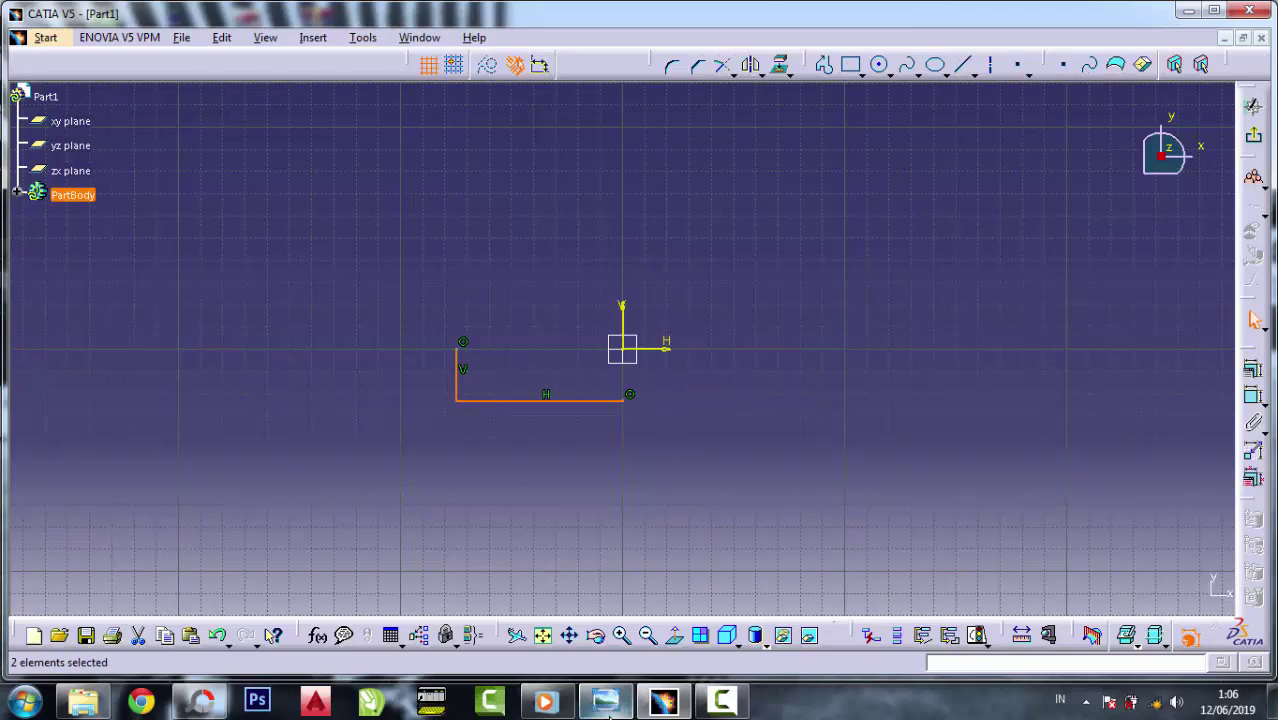
- After checking the reference drawing, discard a stray angle dimension between the two lines
click(663, 700)
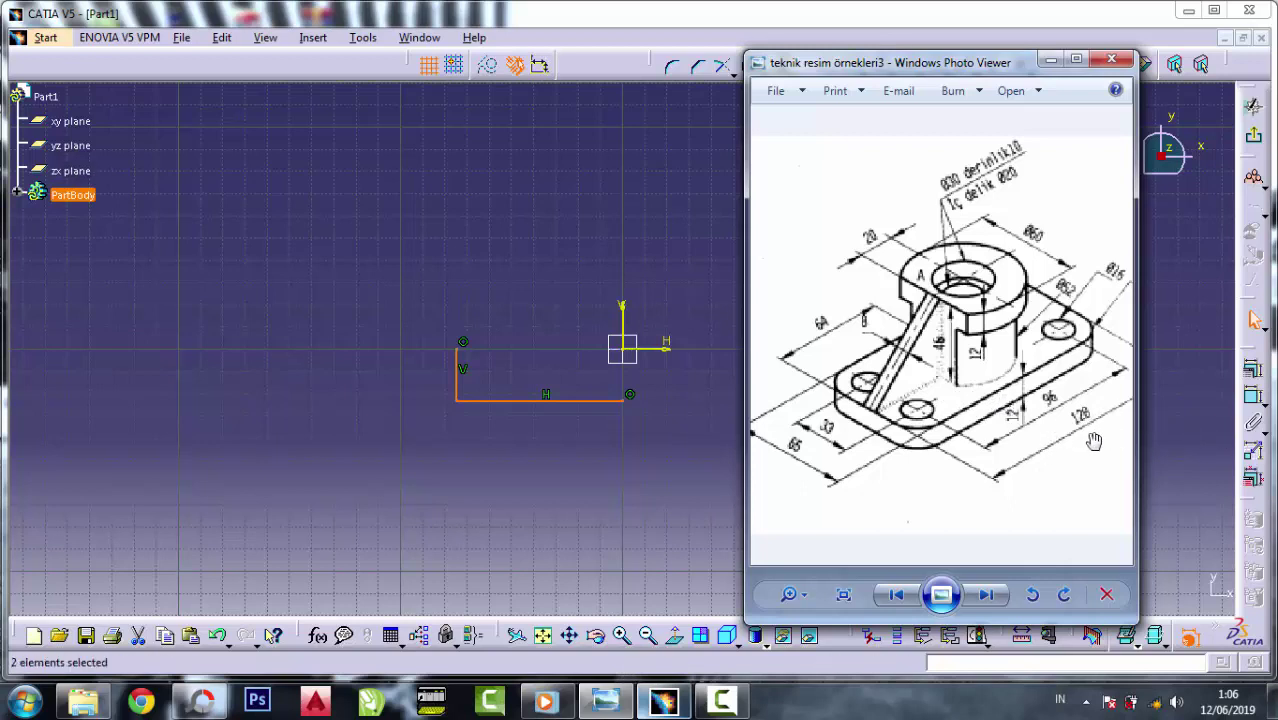
click(1050, 60)
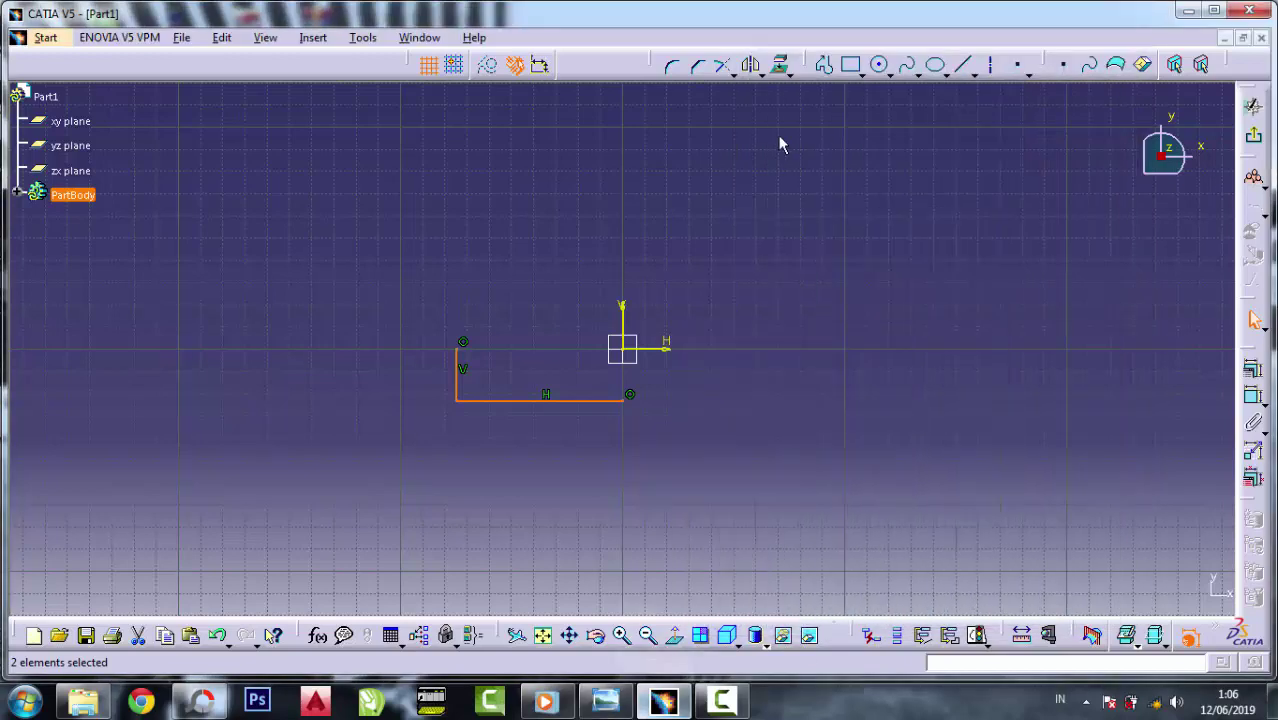
click(1253, 396)
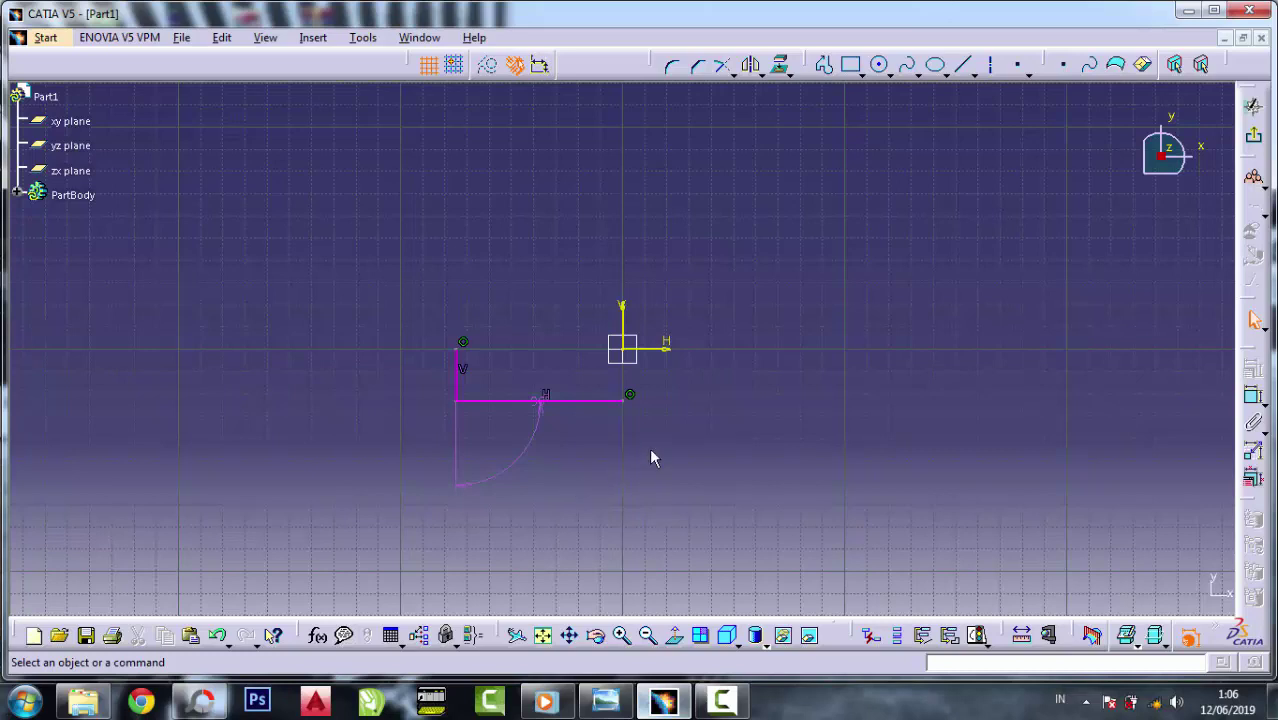
key(Escape)
key(Escape)
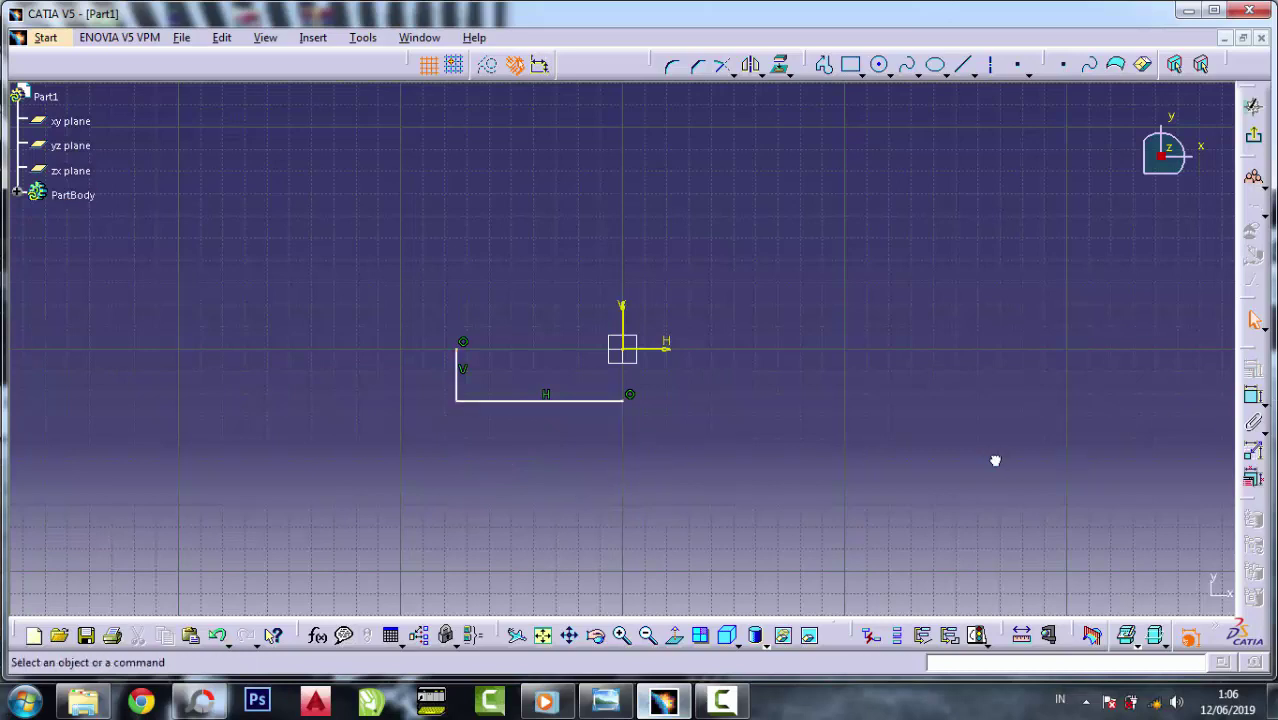
click(1253, 396)
- Dimension the horizontal line to 64 mm
click(550, 401)
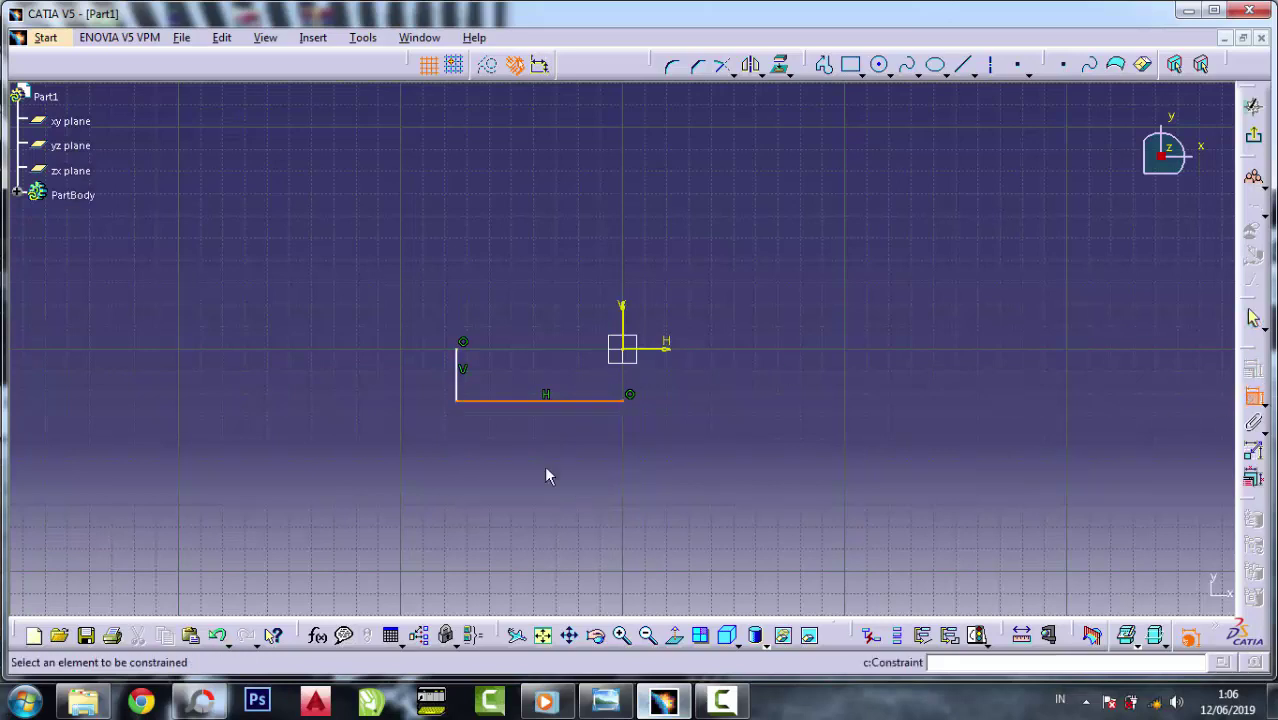
click(548, 490)
double_click(551, 484)
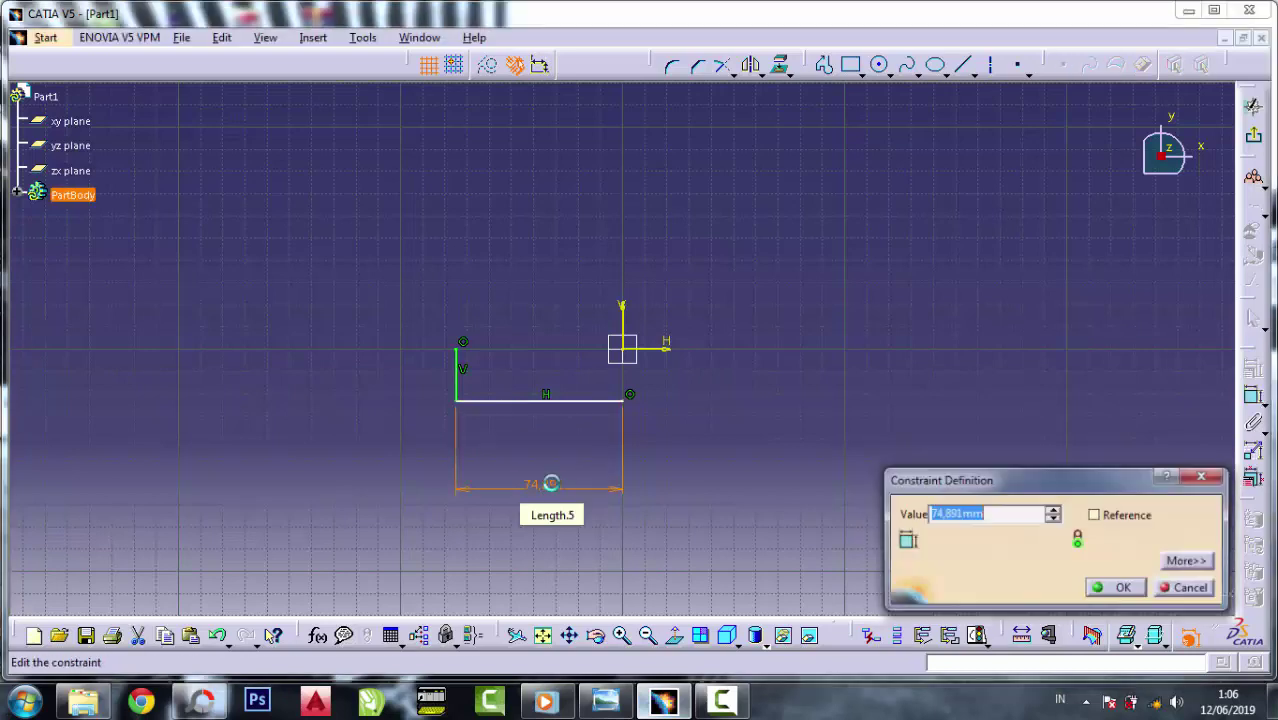
text(64)
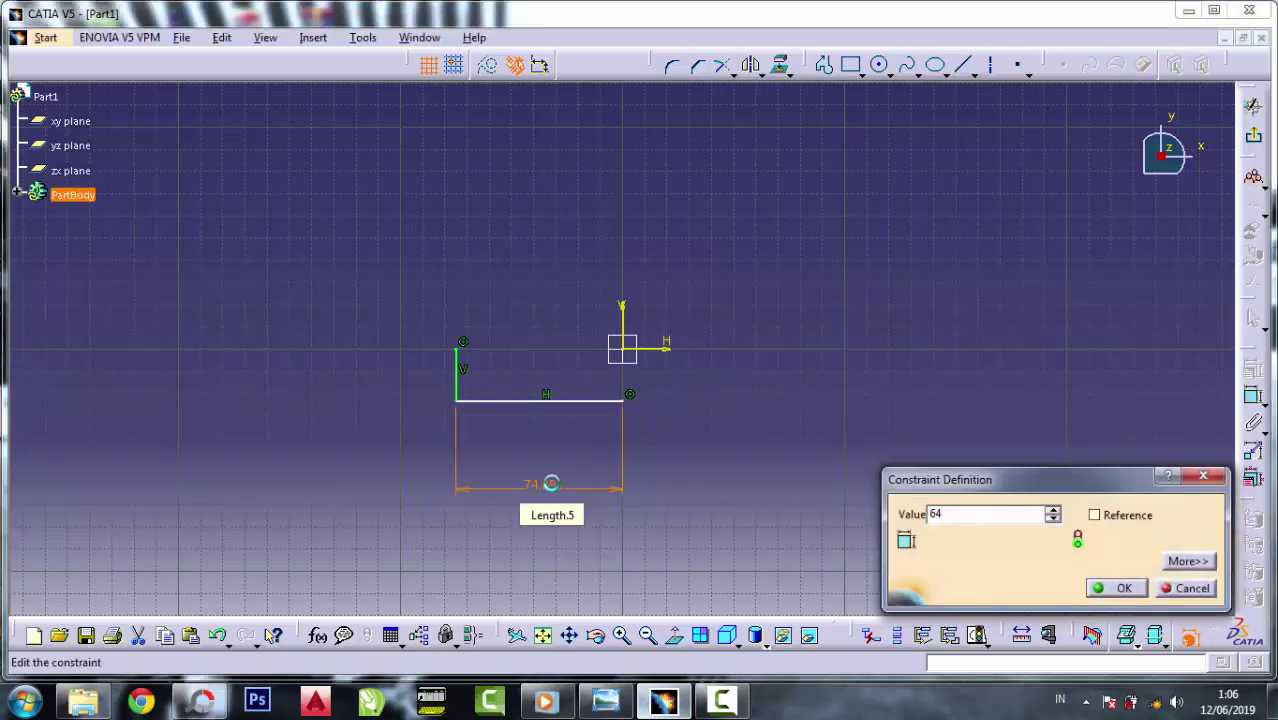
key(Return)
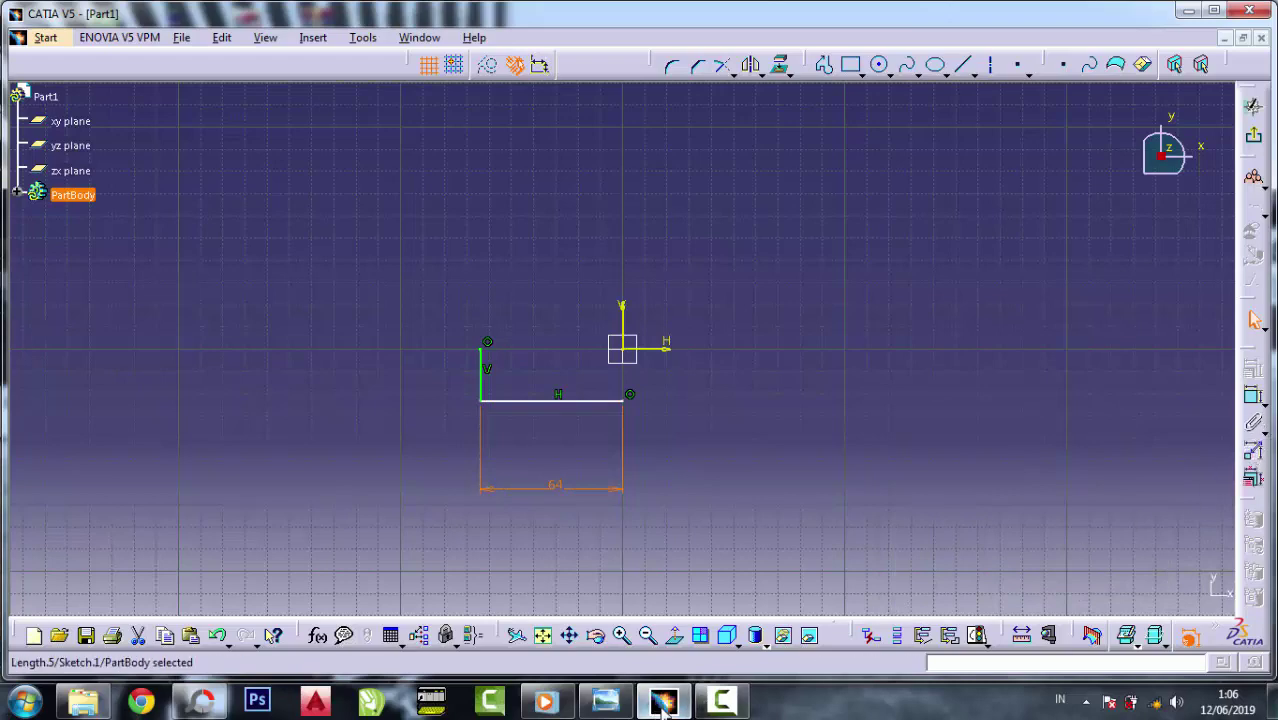
- After checking the reference drawing, dimension the vertical line to 32.5 mm
click(605, 702)
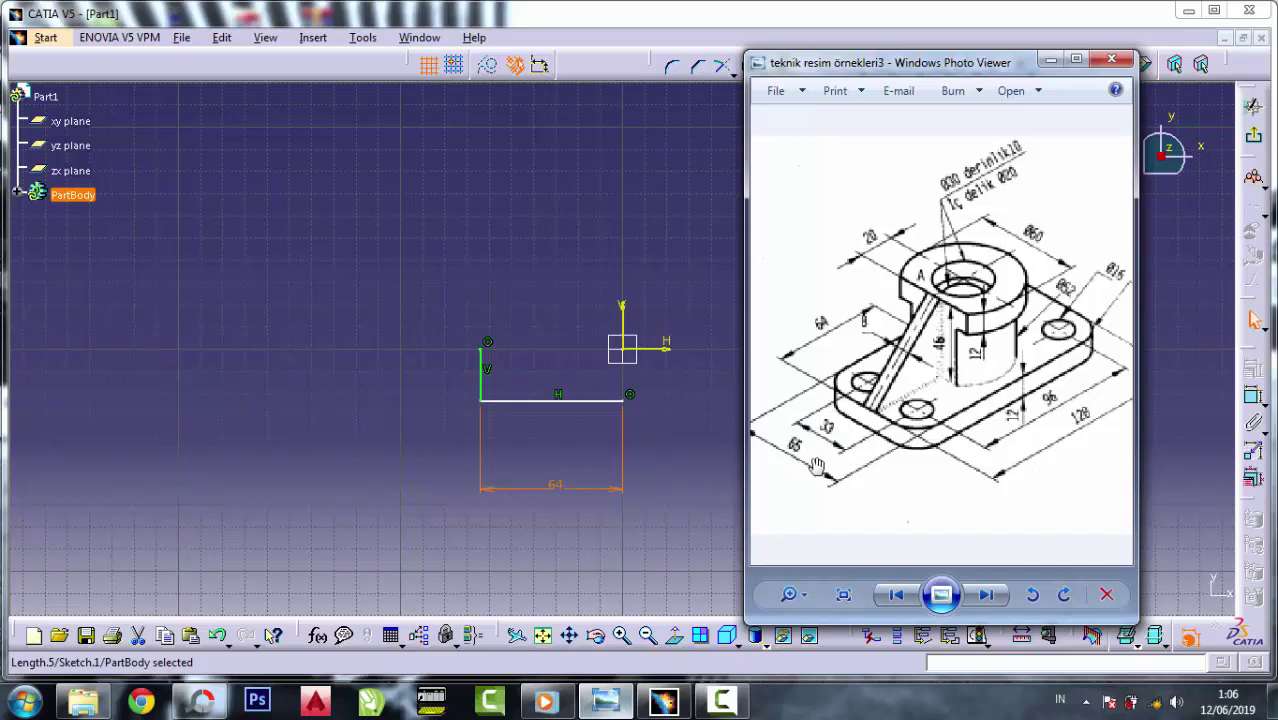
scroll(818, 465, up, 2)
scroll(866, 444, down, 2)
click(583, 377)
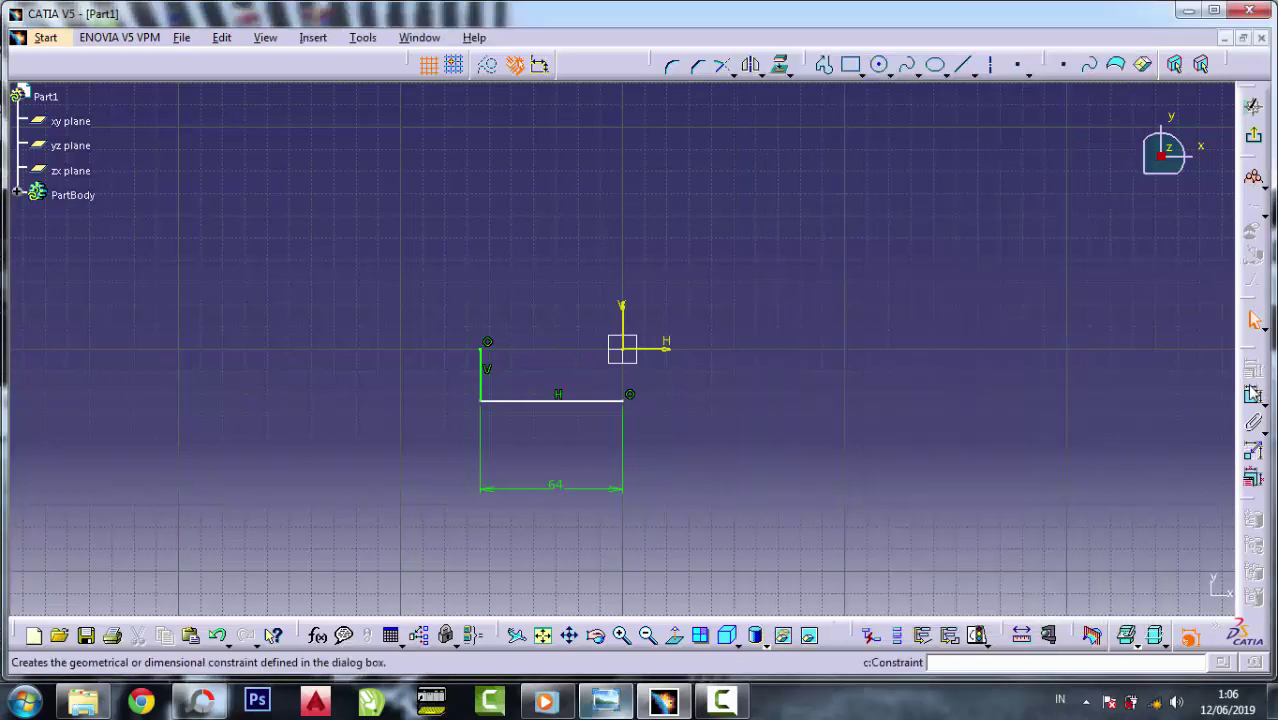
click(1253, 396)
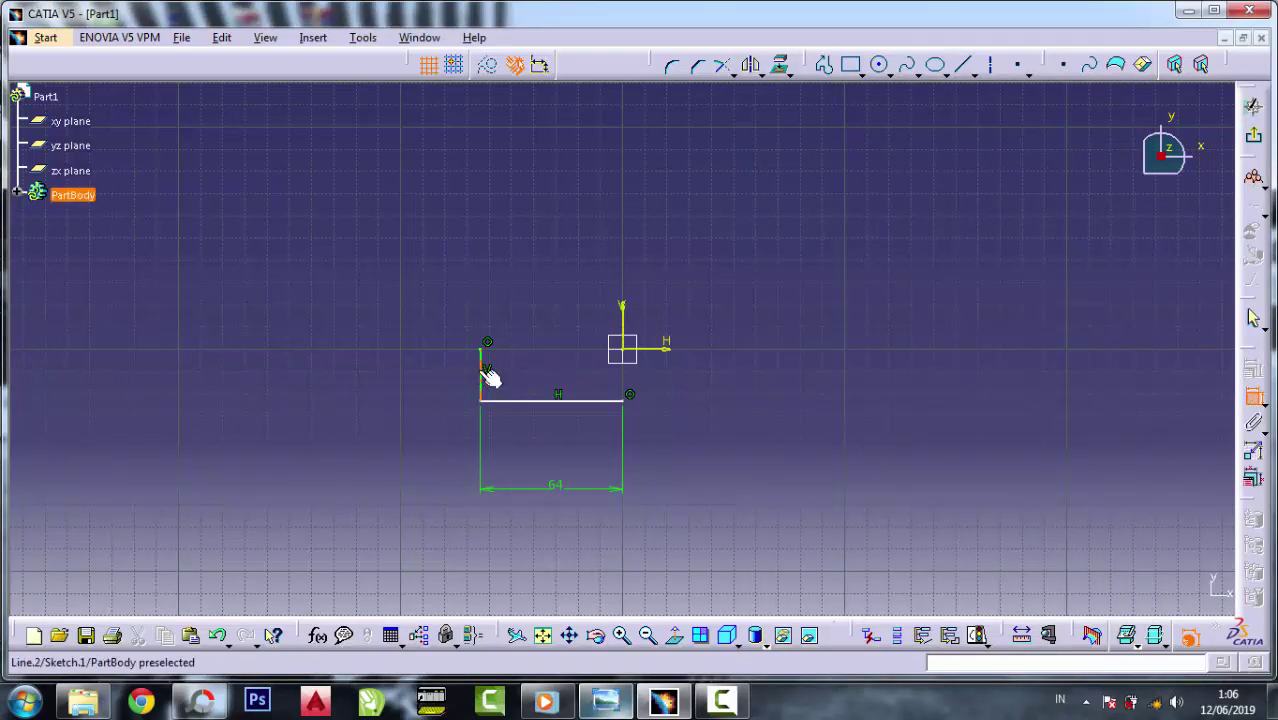
click(482, 372)
click(428, 368)
double_click(430, 369)
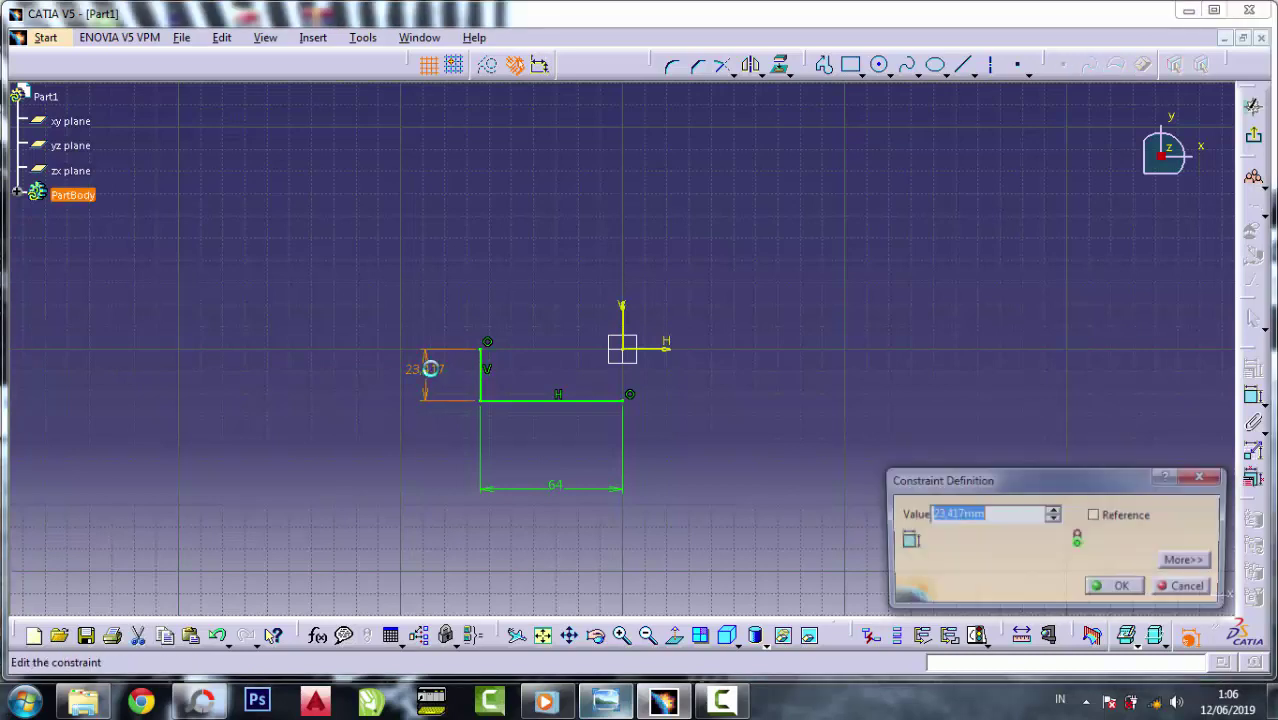
text(32.5)
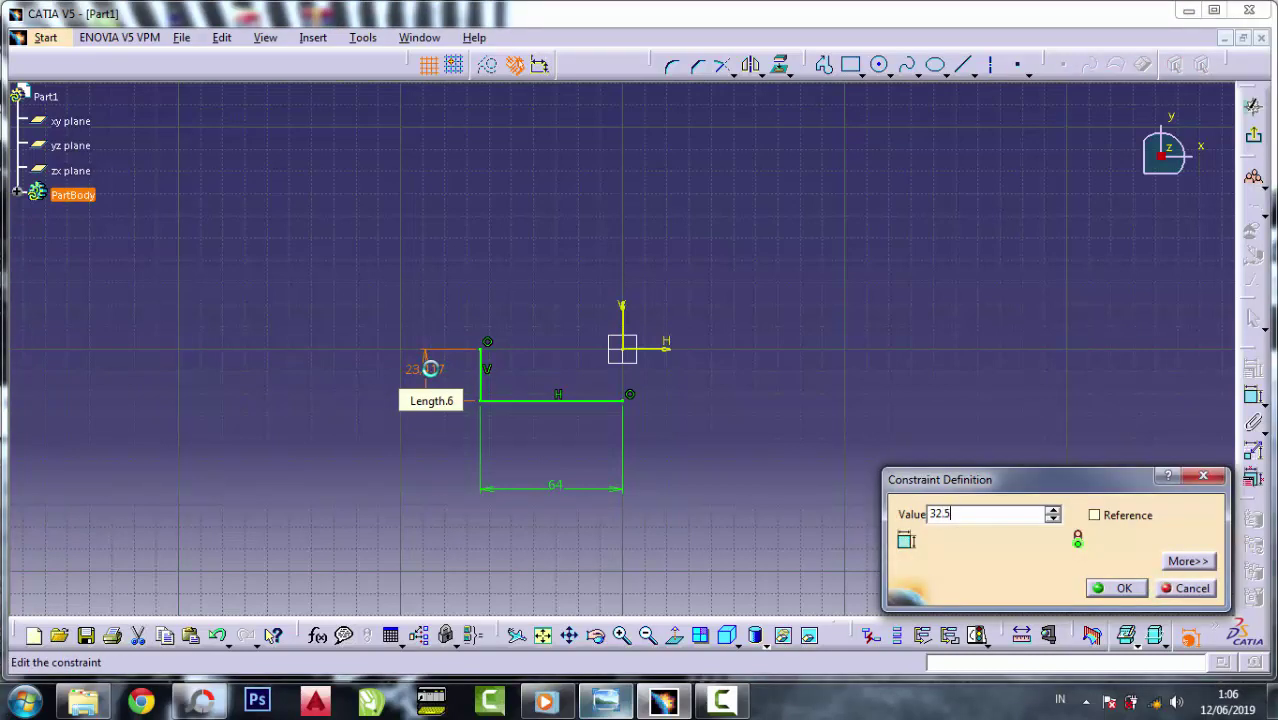
key(Return)
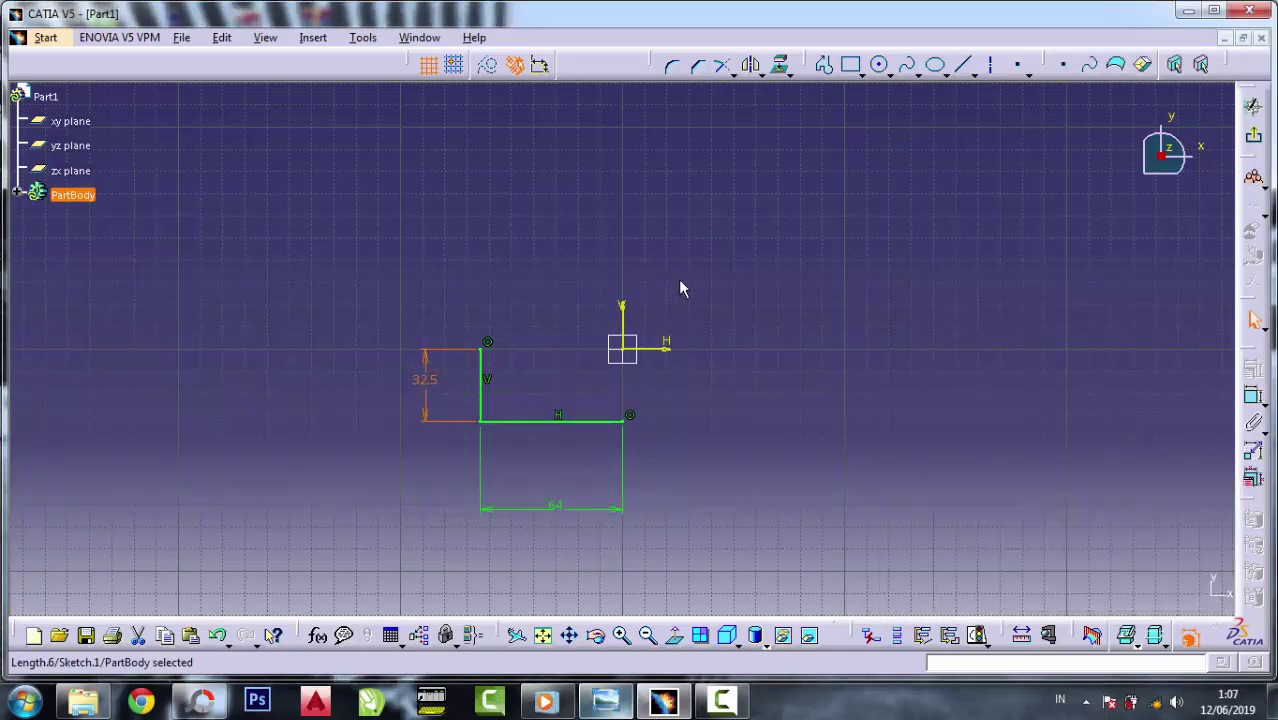
- Mirror the L-shaped half profile about the horizontal H axis
drag(320, 239, 624, 498)
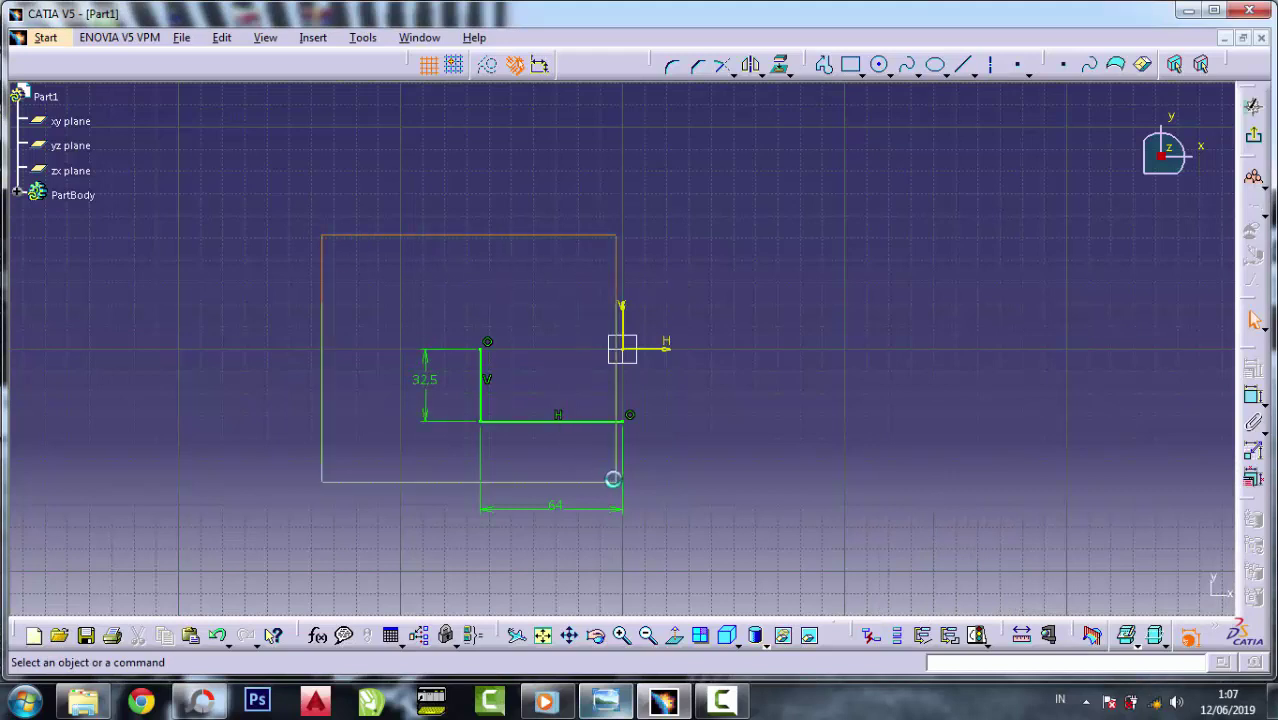
mouse_move(559, 531)
mouse_down()
mouse_move(334, 248)
mouse_move(634, 461)
mouse_up()
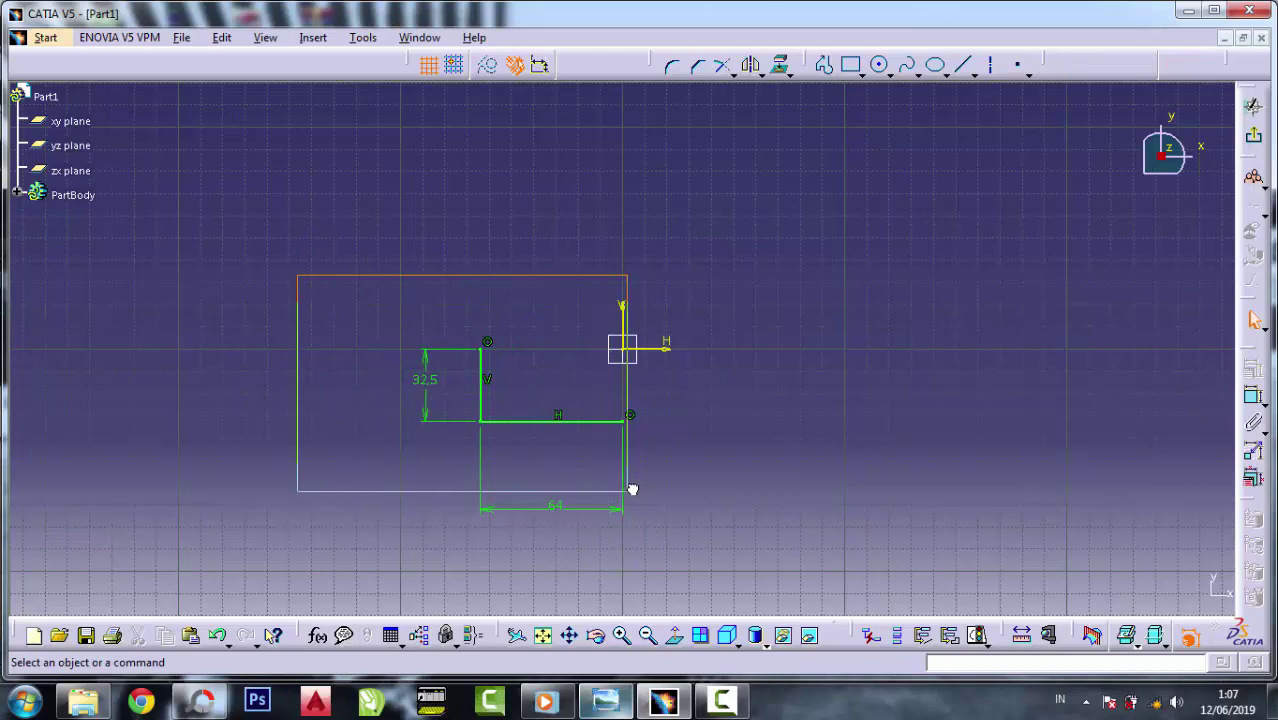
click(751, 64)
click(678, 349)
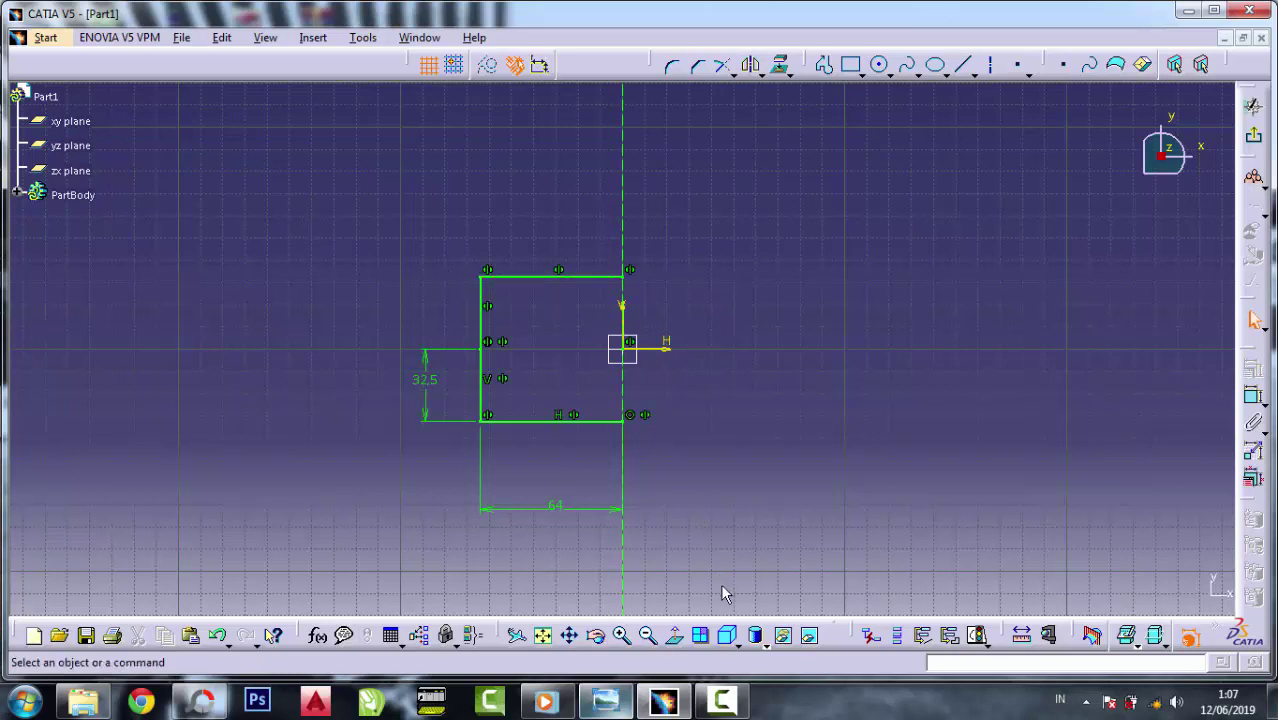
- Inspect the reference drawing in Photo Viewer, then return to the sketch
click(605, 700)
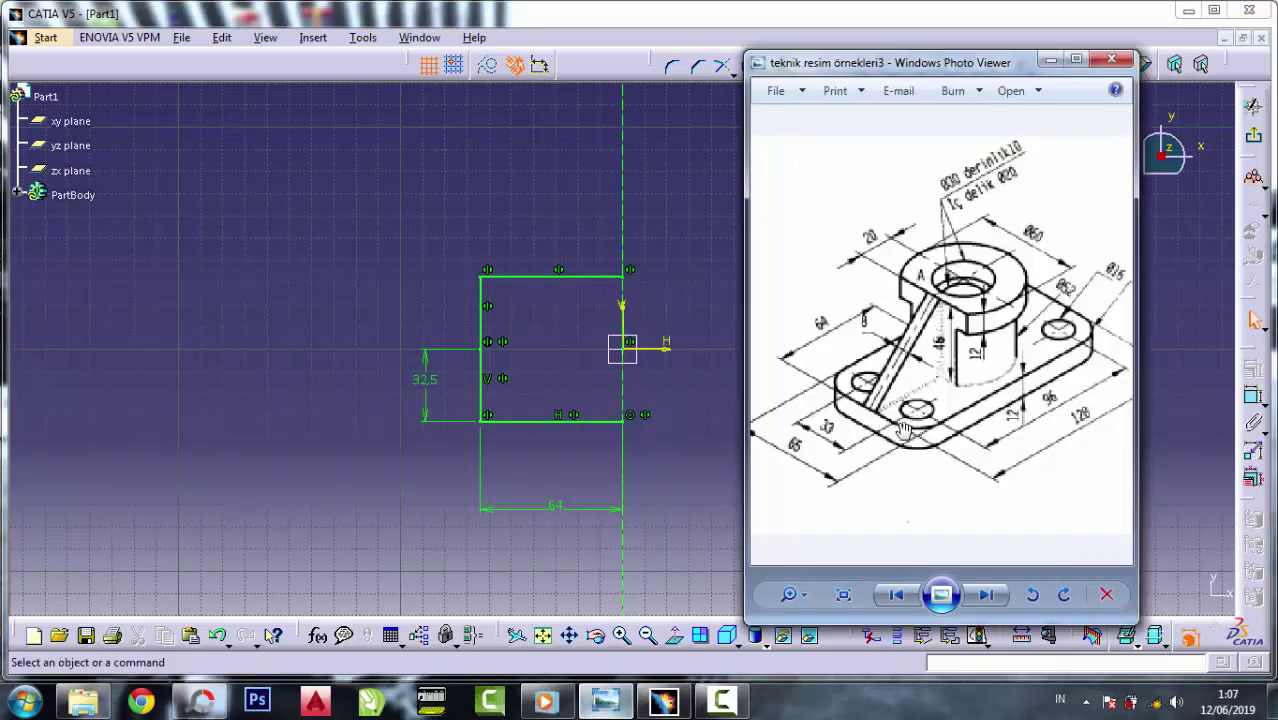
scroll(926, 433, up, 2)
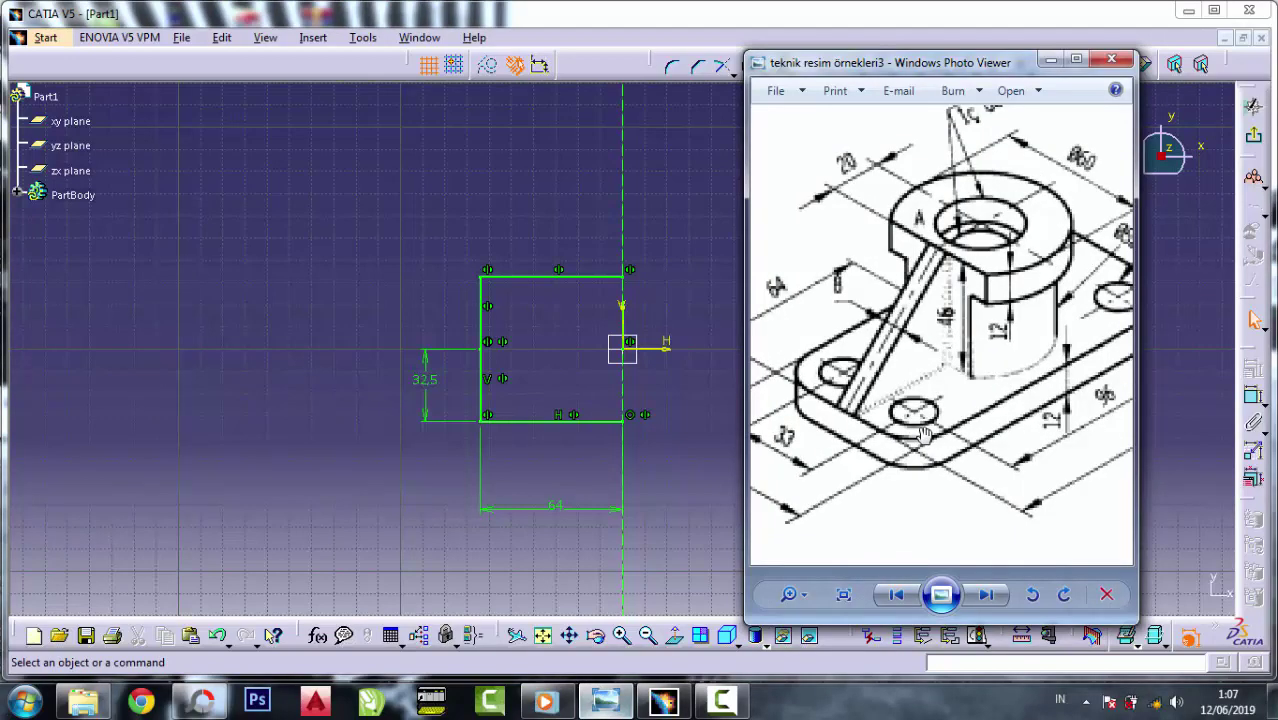
scroll(926, 433, down, 1)
scroll(924, 435, down, 1)
scroll(1059, 420, up, 1)
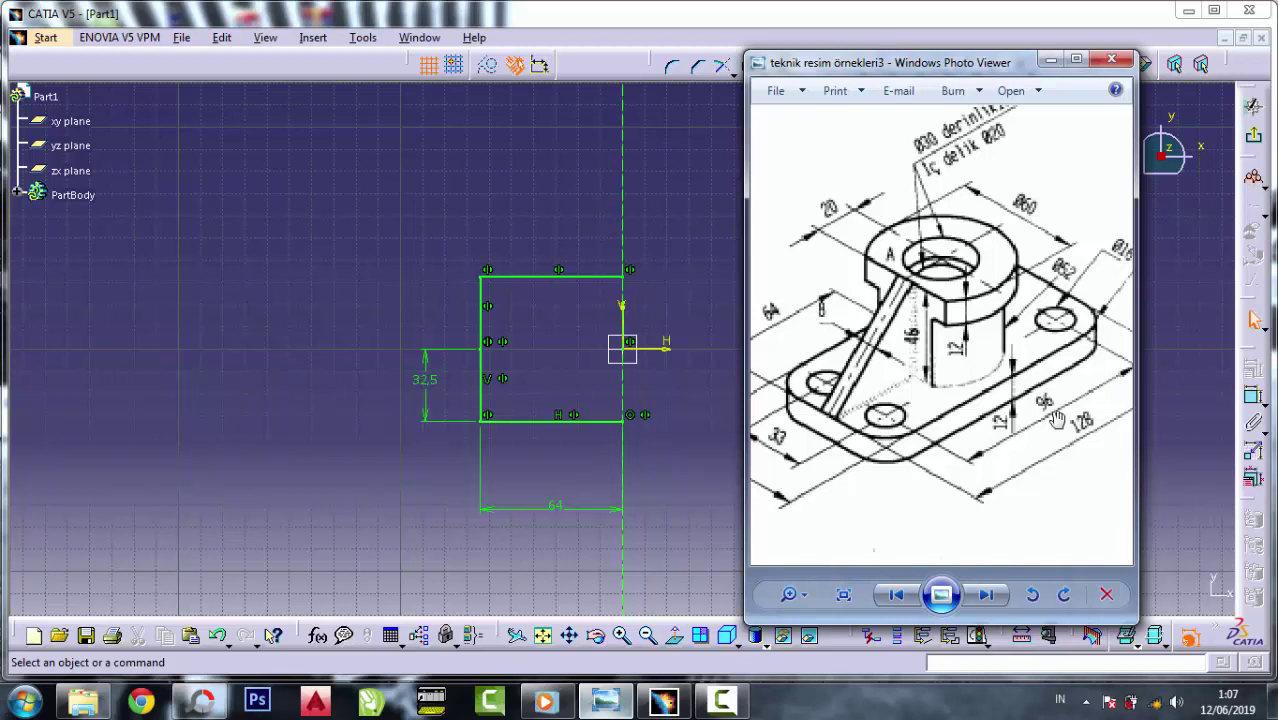
click(674, 142)
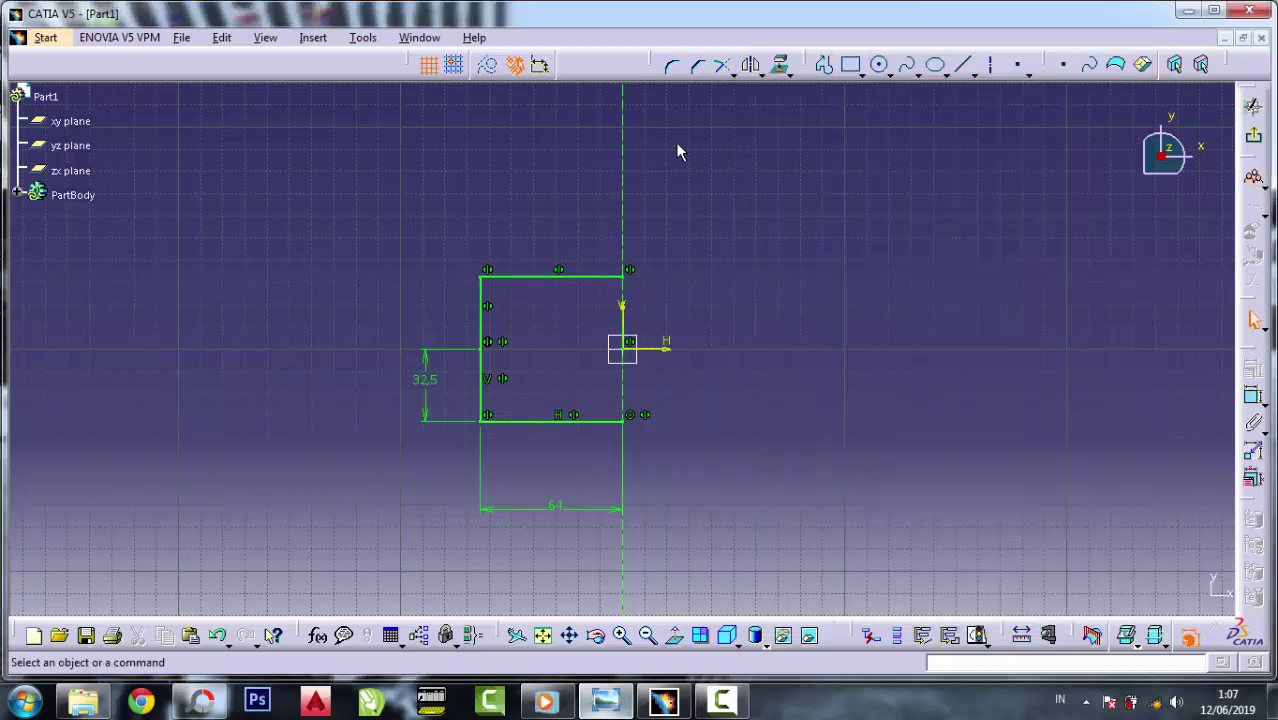
- Draw a line left from the lower-right corner, fix it at 48 mm, and begin an axis at that point
click(962, 64)
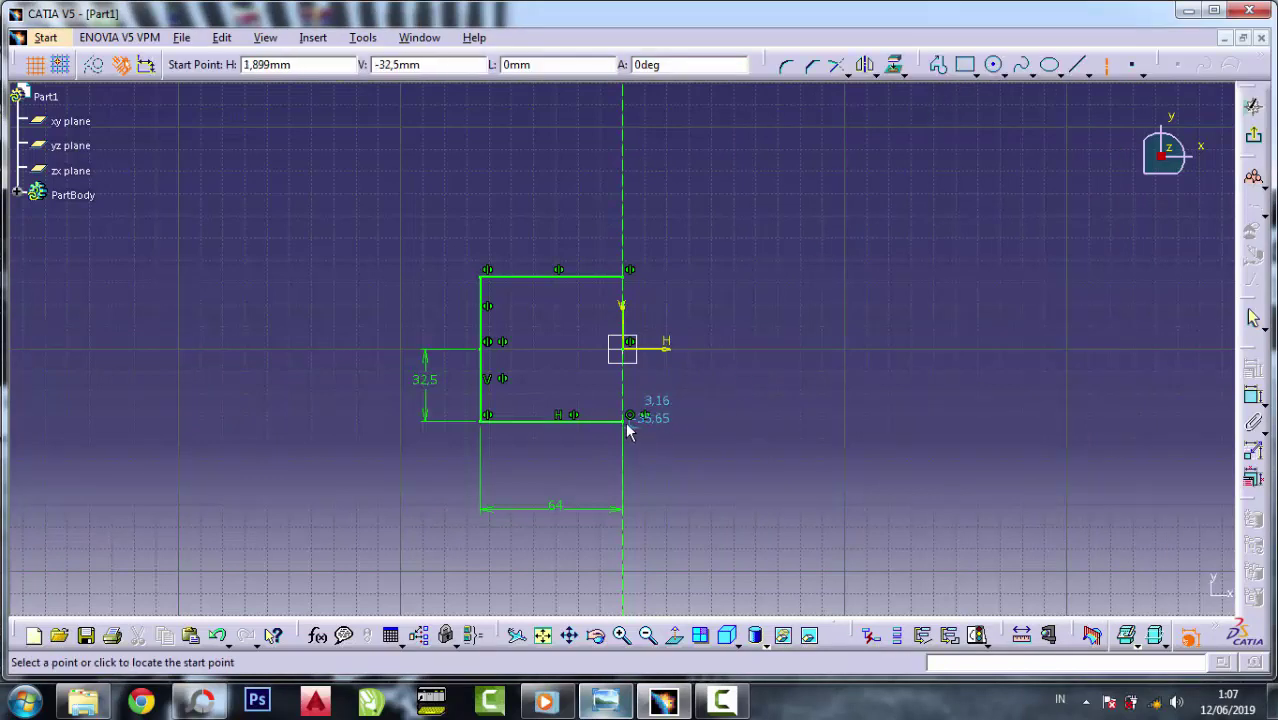
click(622, 420)
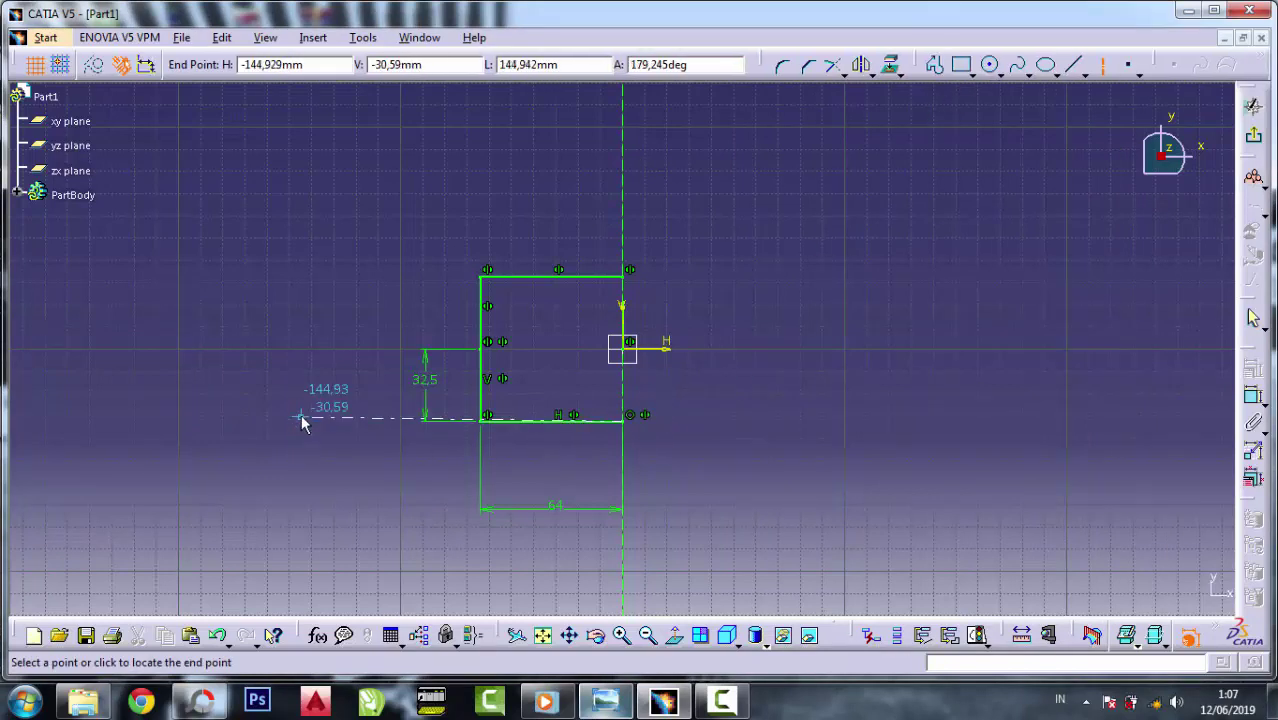
click(296, 421)
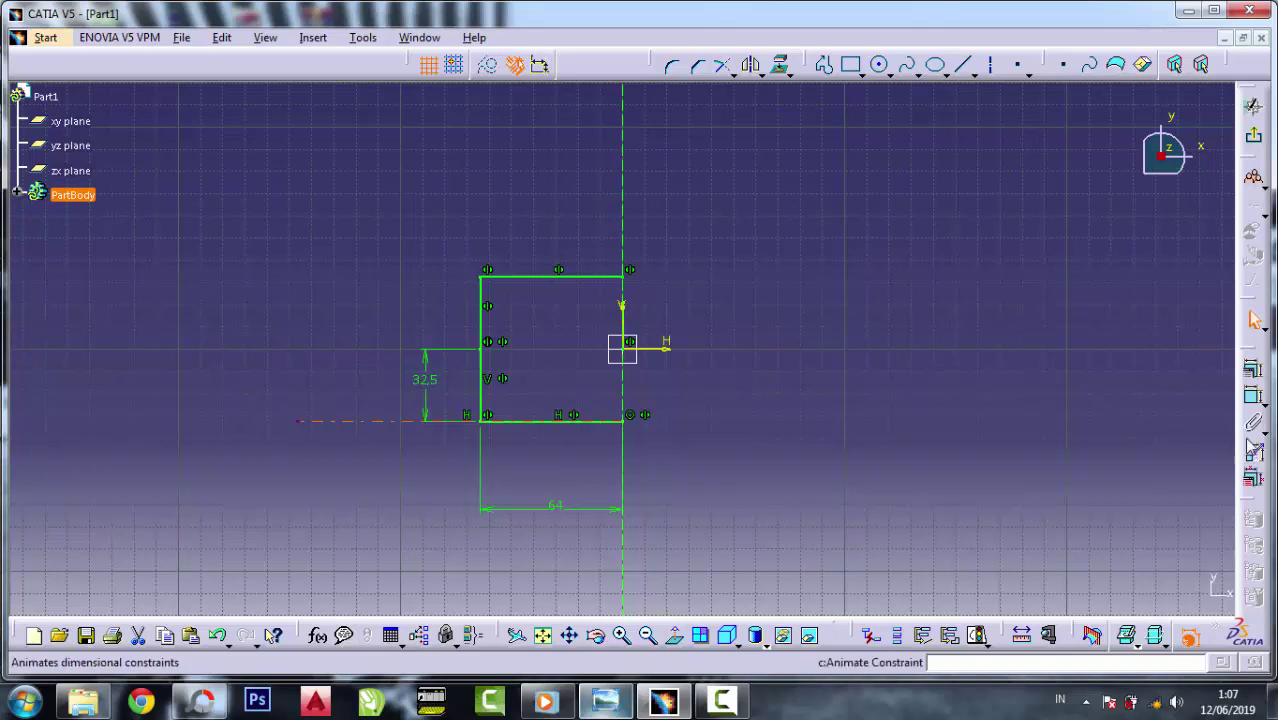
click(535, 466)
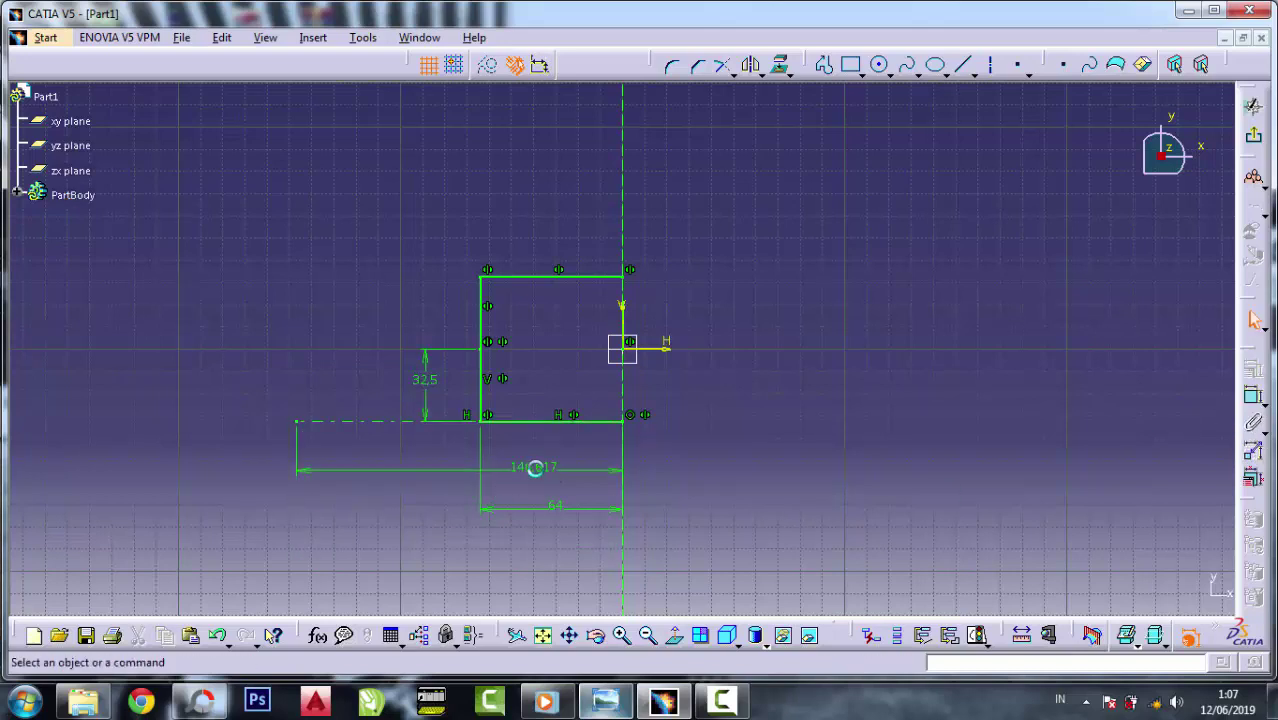
double_click(535, 466)
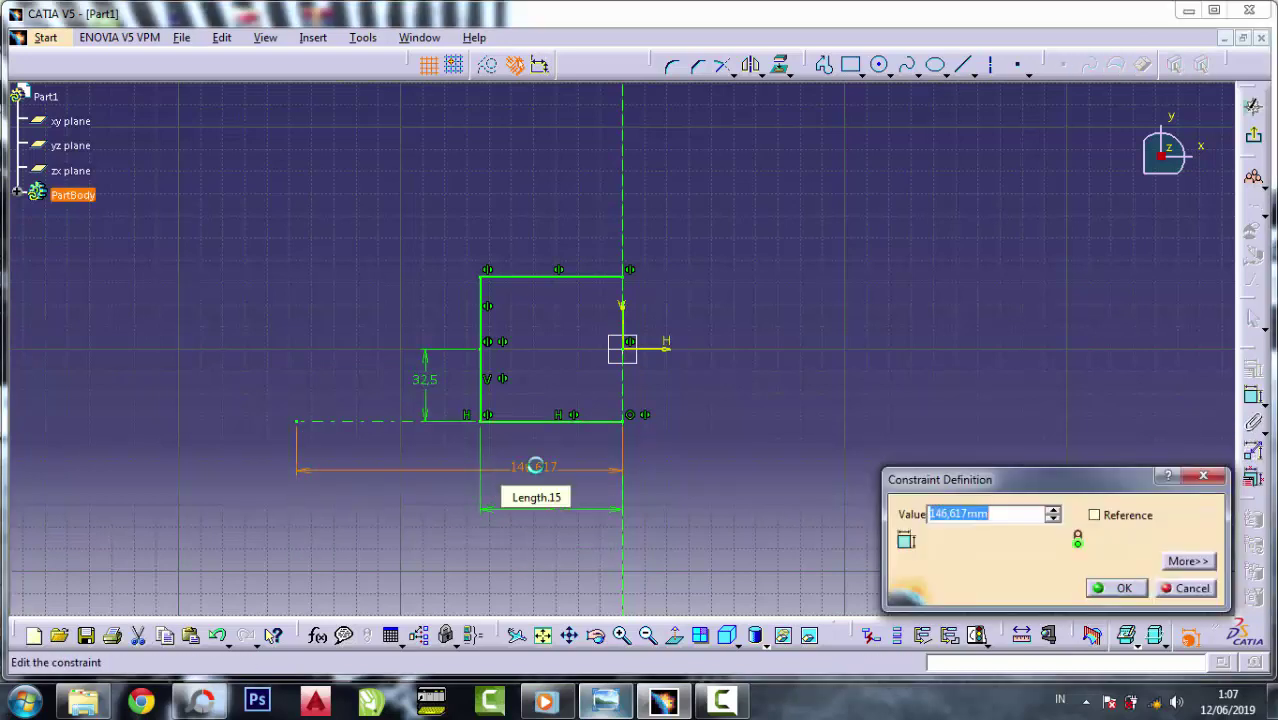
text(48)
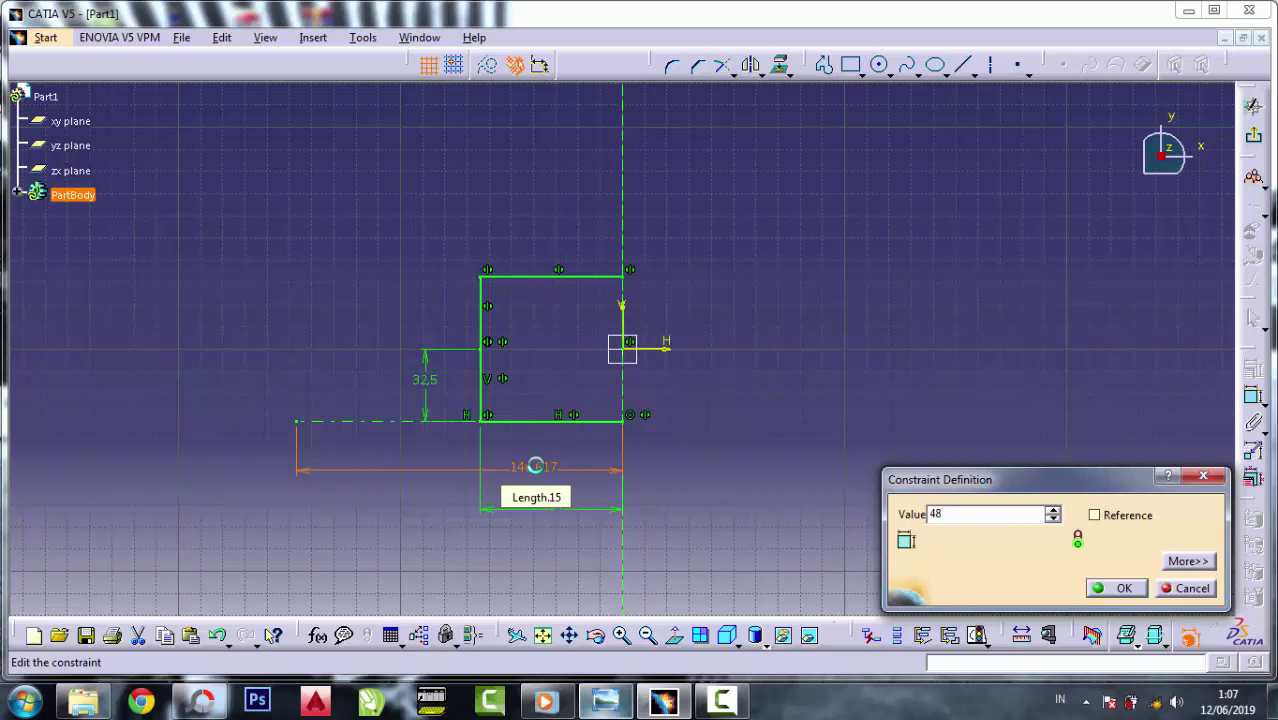
key(Return)
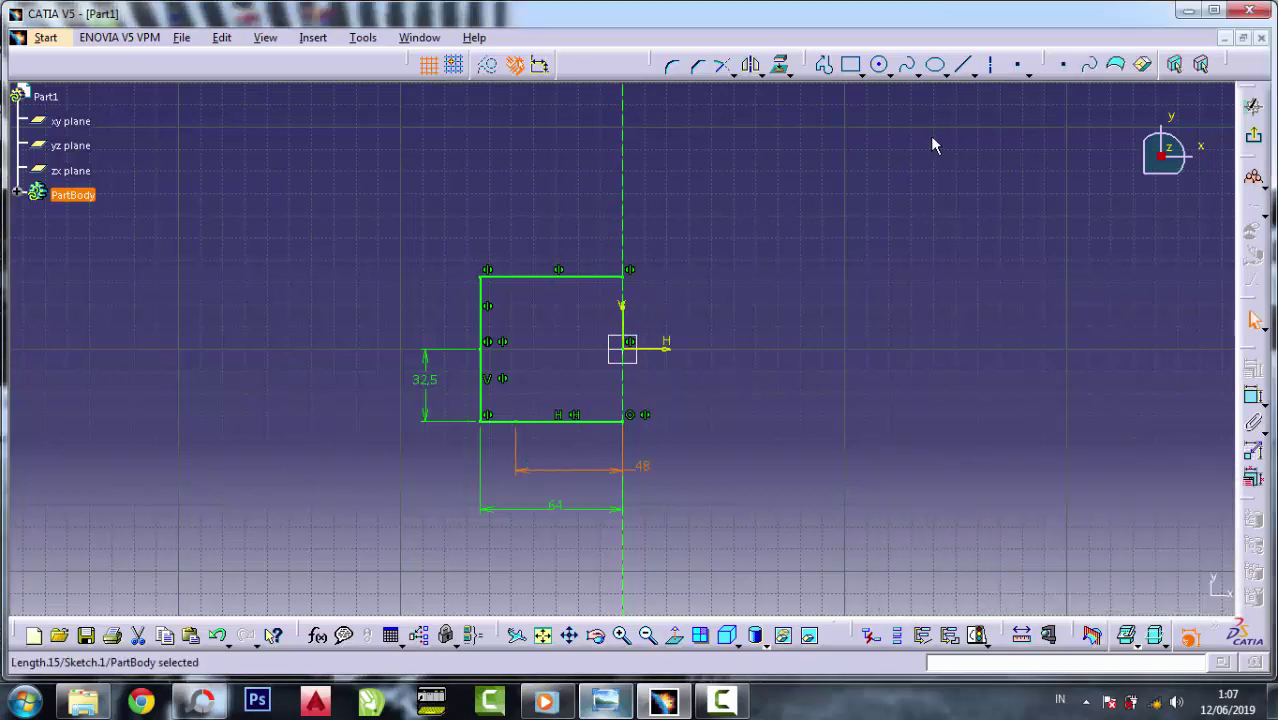
click(993, 66)
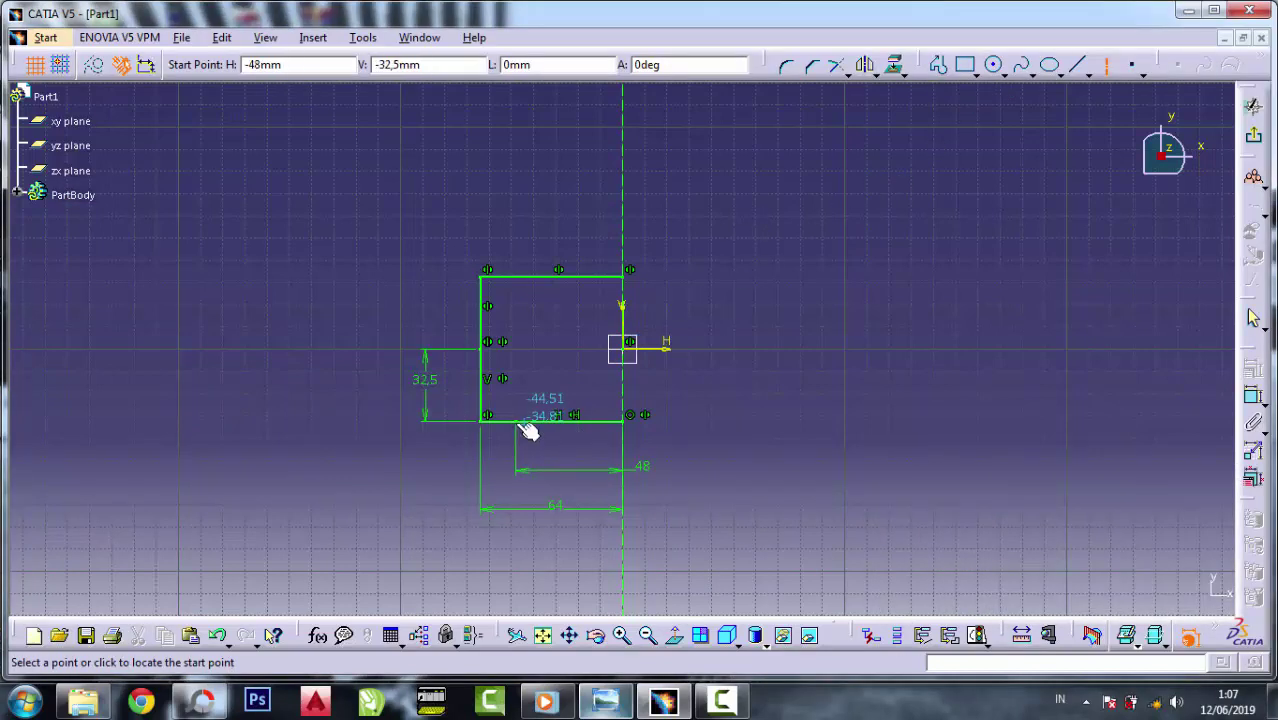
click(516, 421)
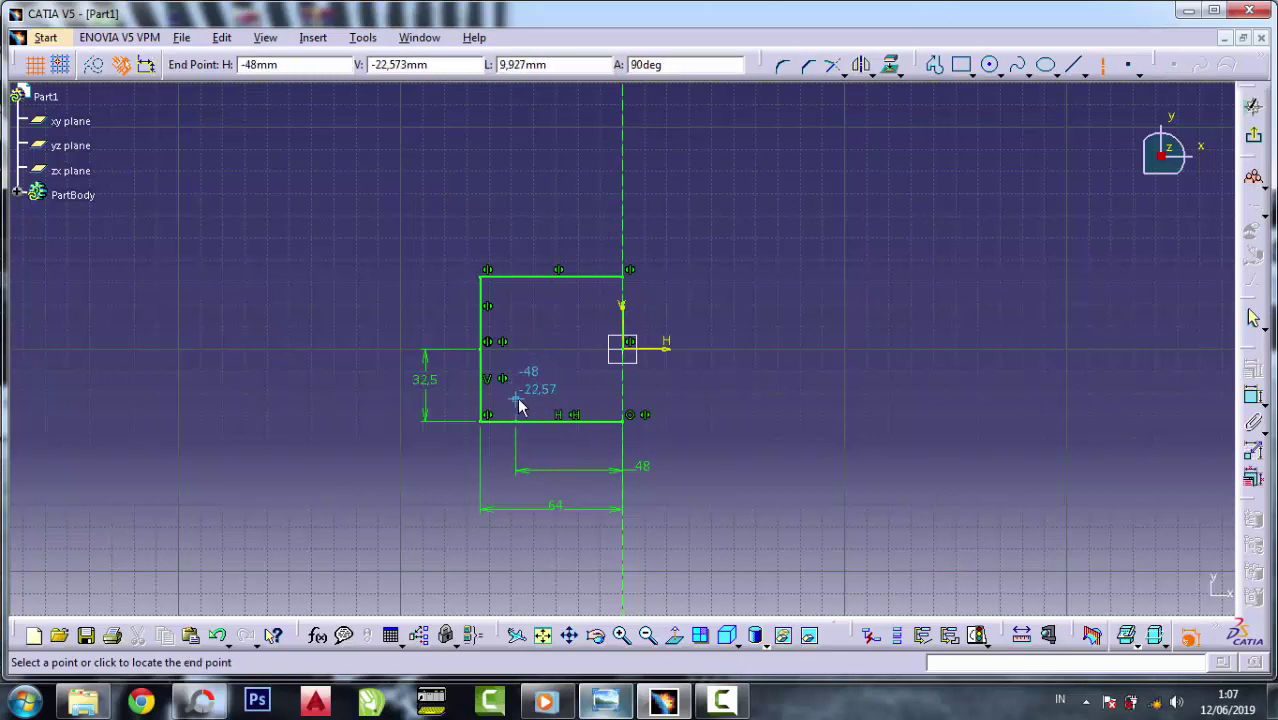
- Finish the vertical axis and draw a small hole circle centred on it
click(517, 402)
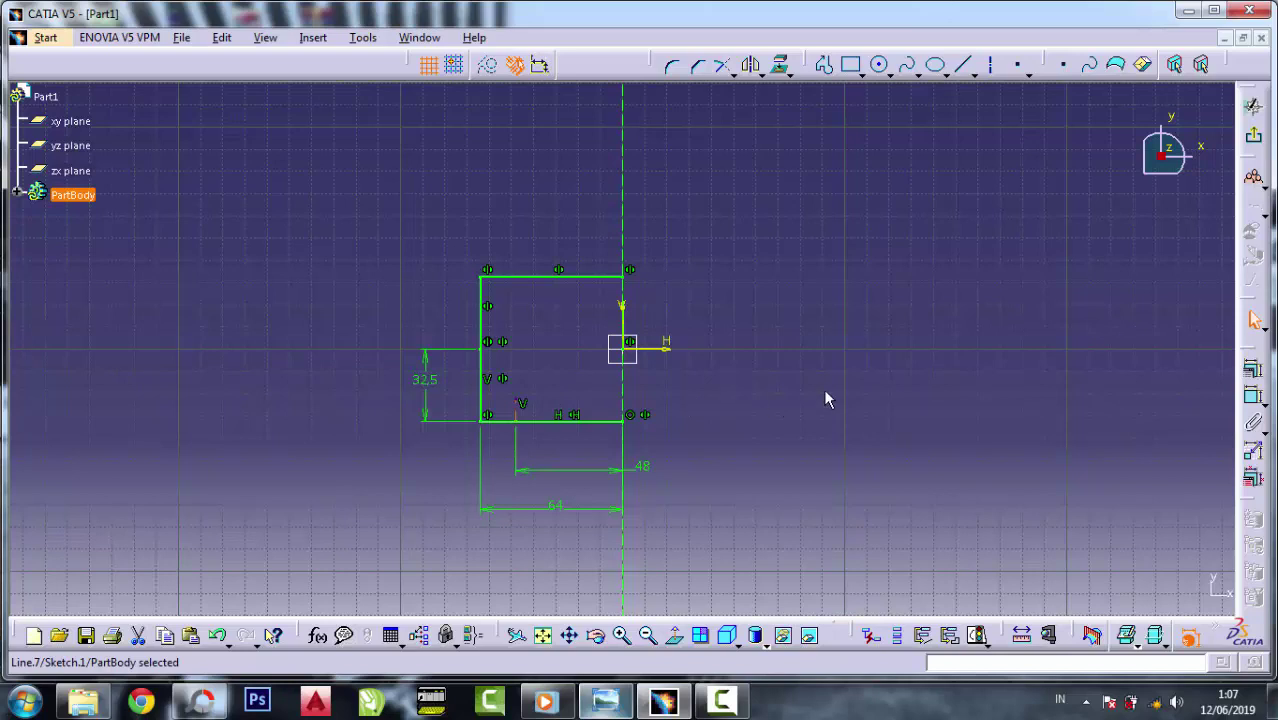
click(879, 64)
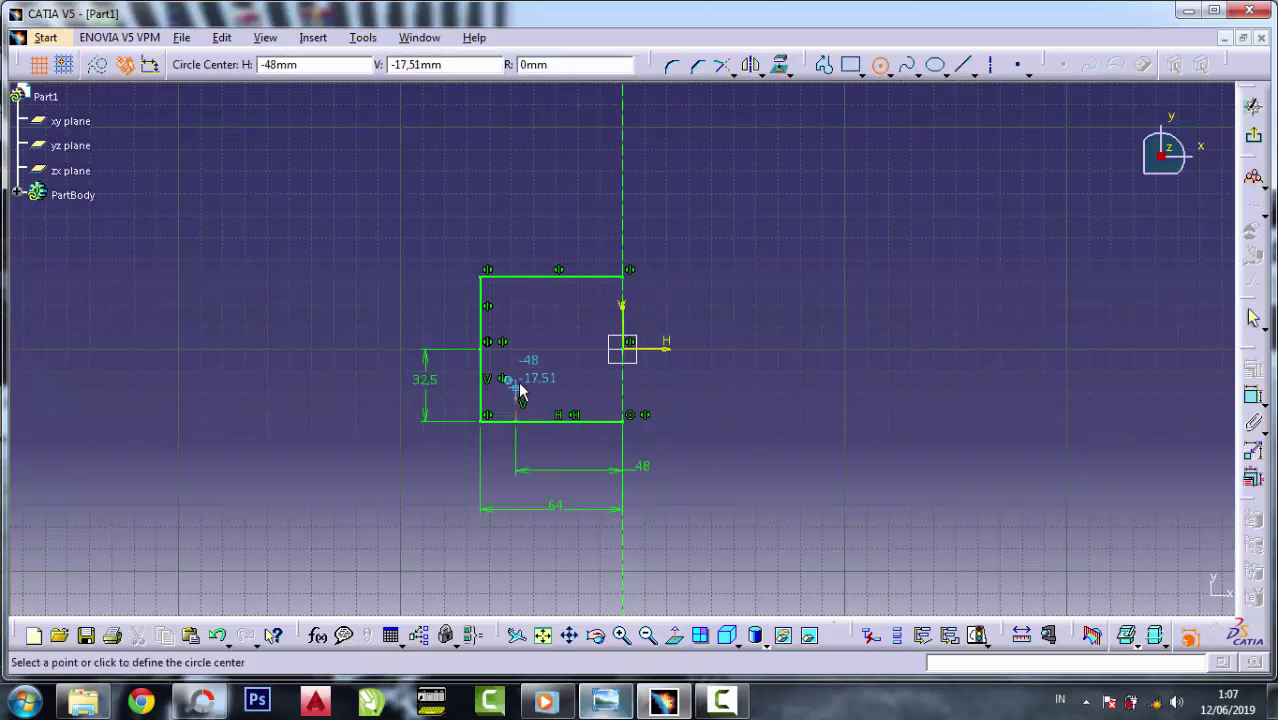
click(516, 377)
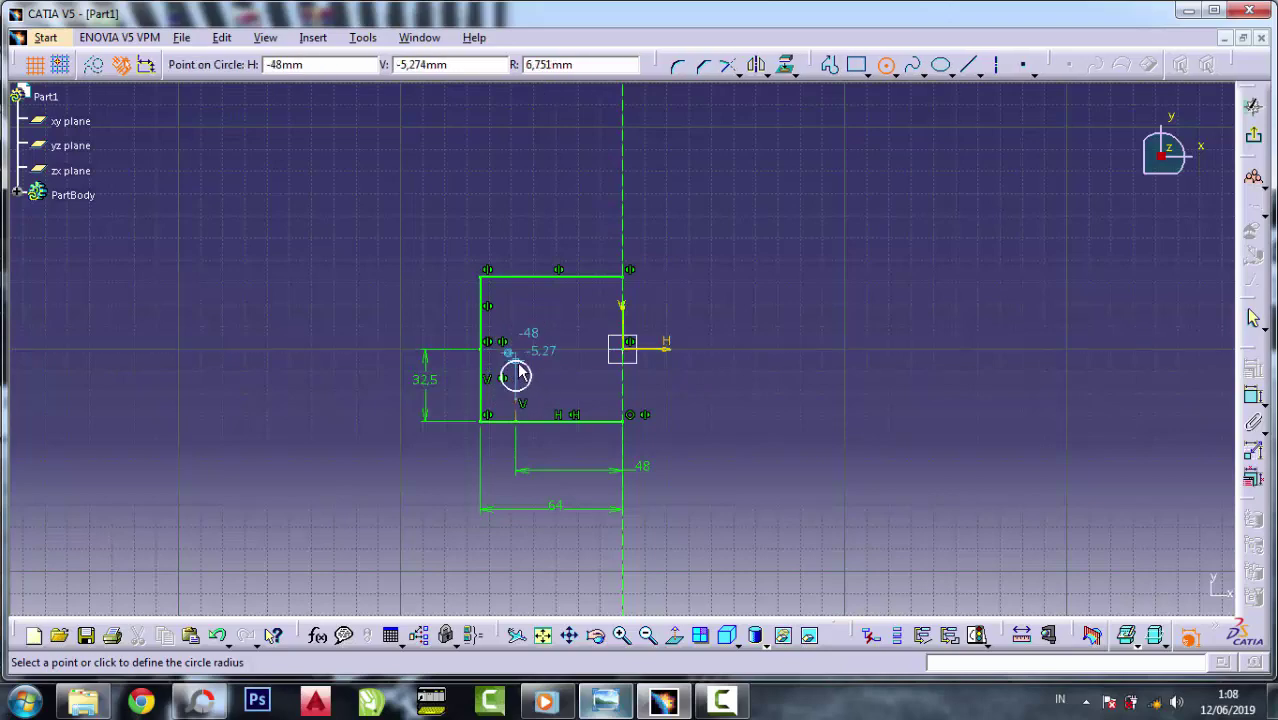
click(524, 366)
- Zoom in and delete the temporary vertical guide line
click(621, 636)
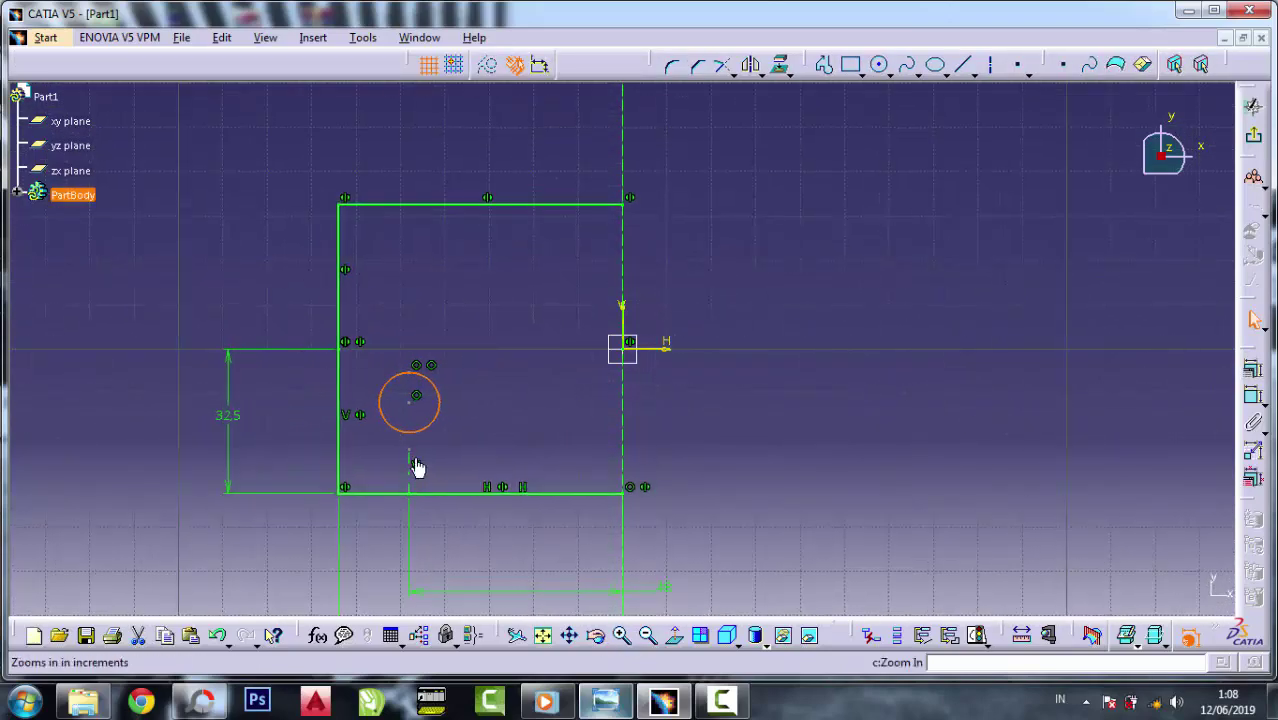
right_click(411, 458)
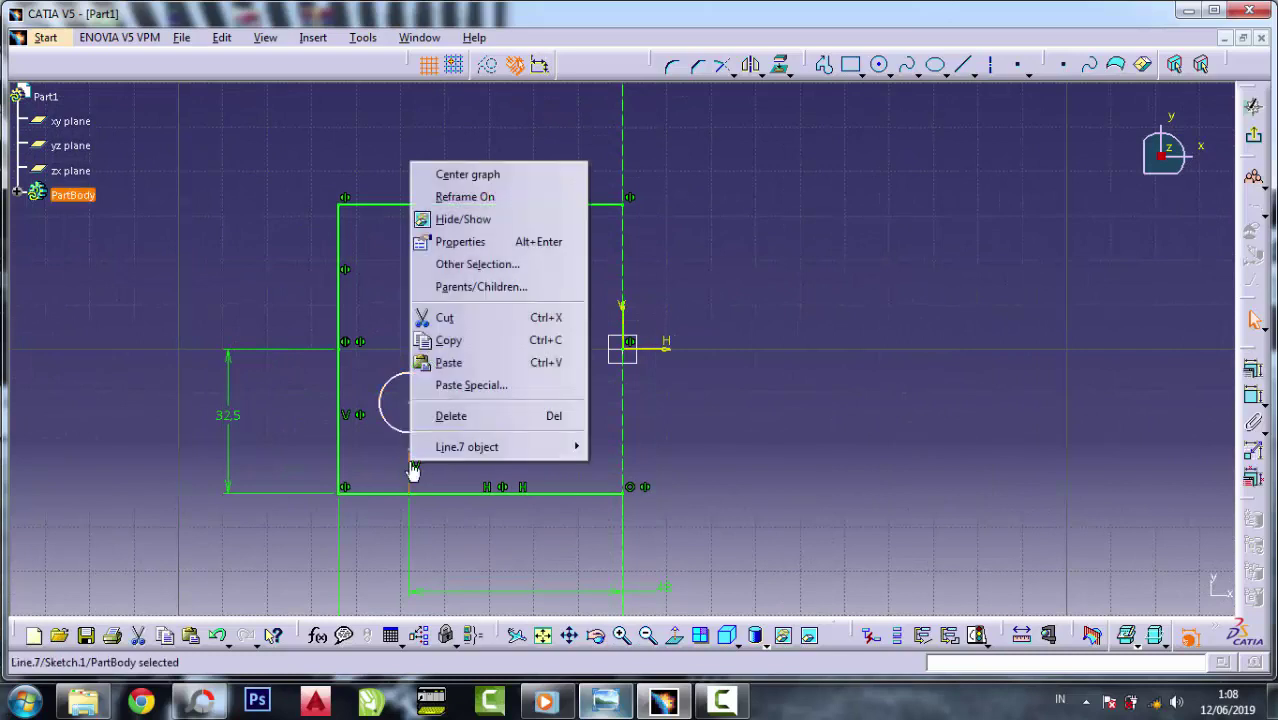
click(445, 317)
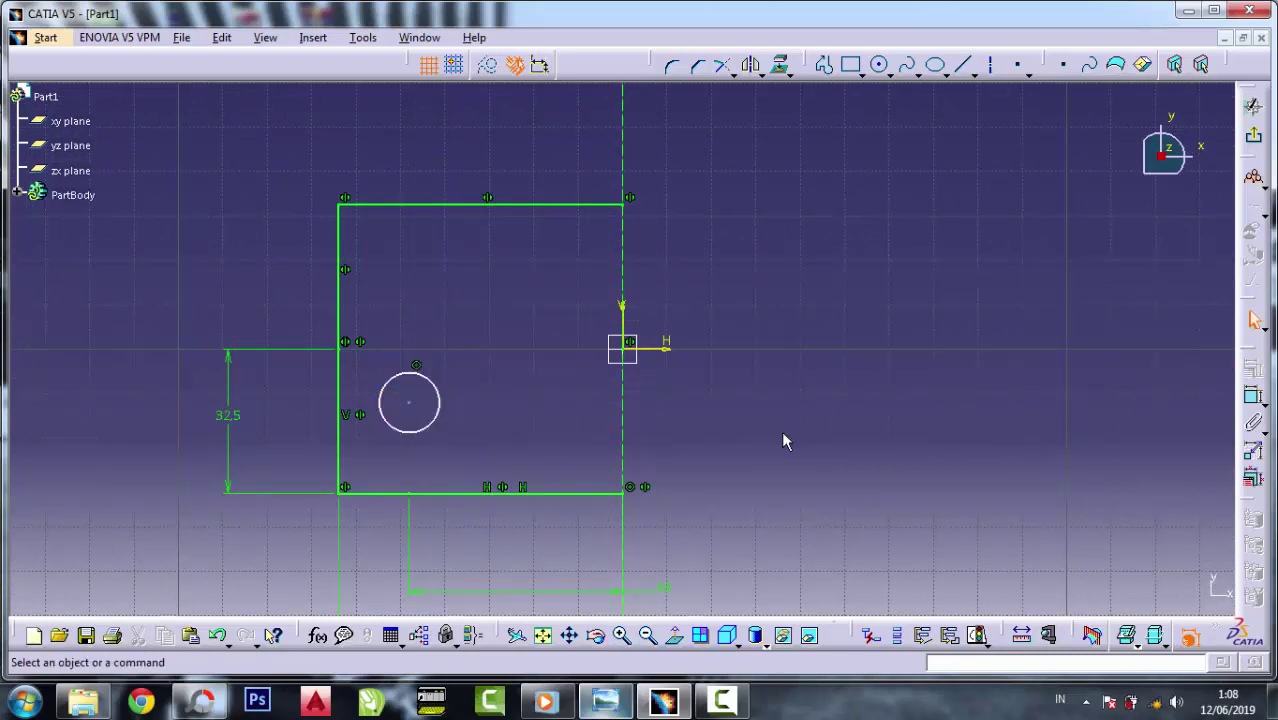
click(605, 700)
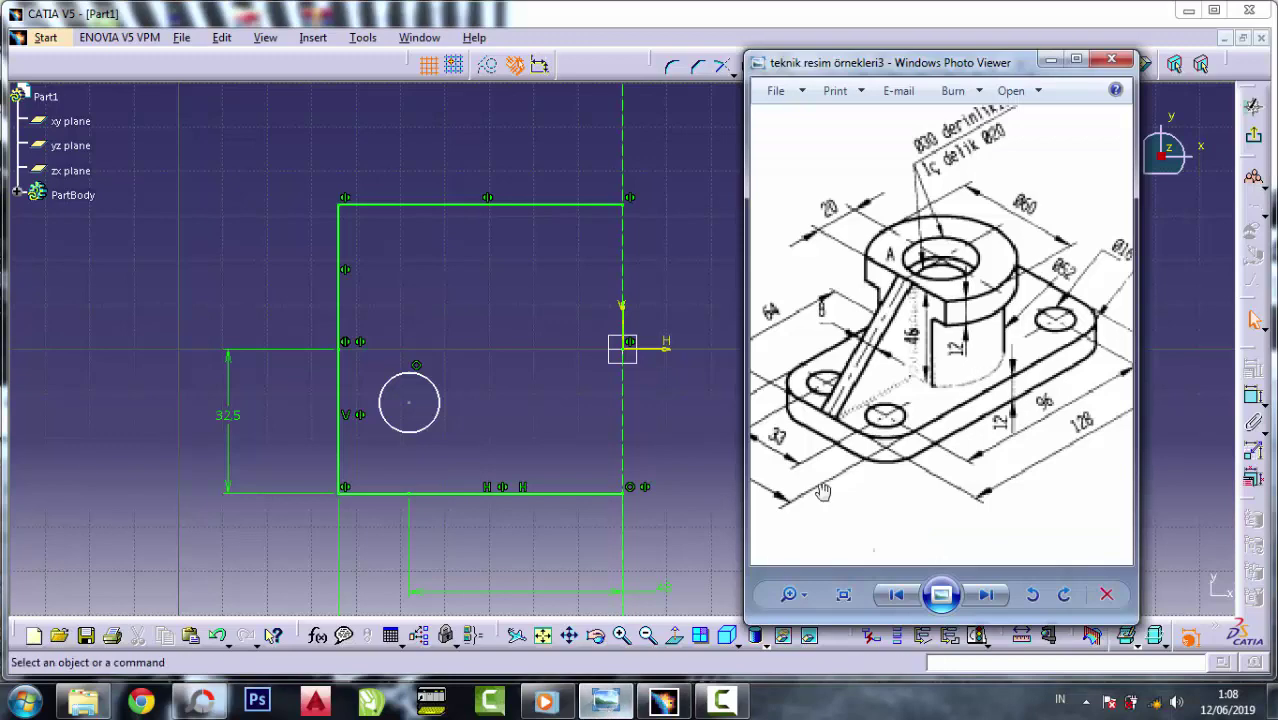
scroll(925, 432, up, 1)
scroll(1076, 268, up, 1)
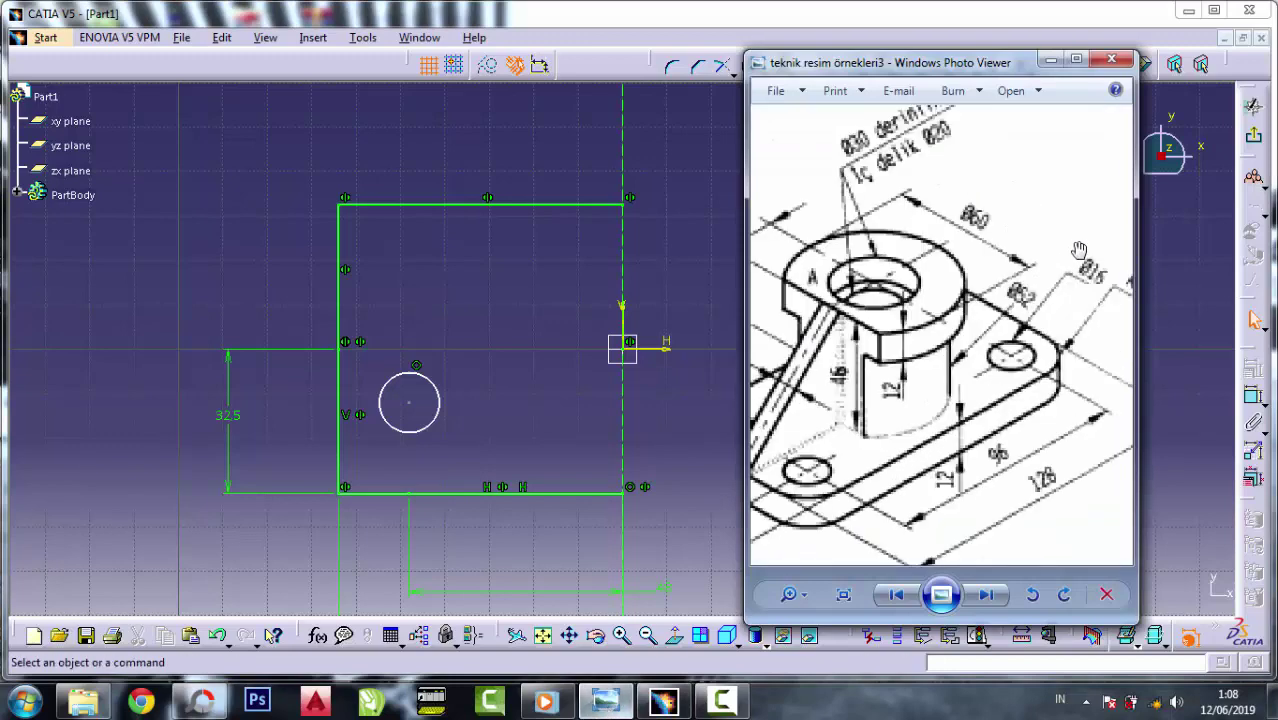
scroll(1072, 320, up, 1)
scroll(1088, 278, up, 1)
scroll(1088, 250, up, 1)
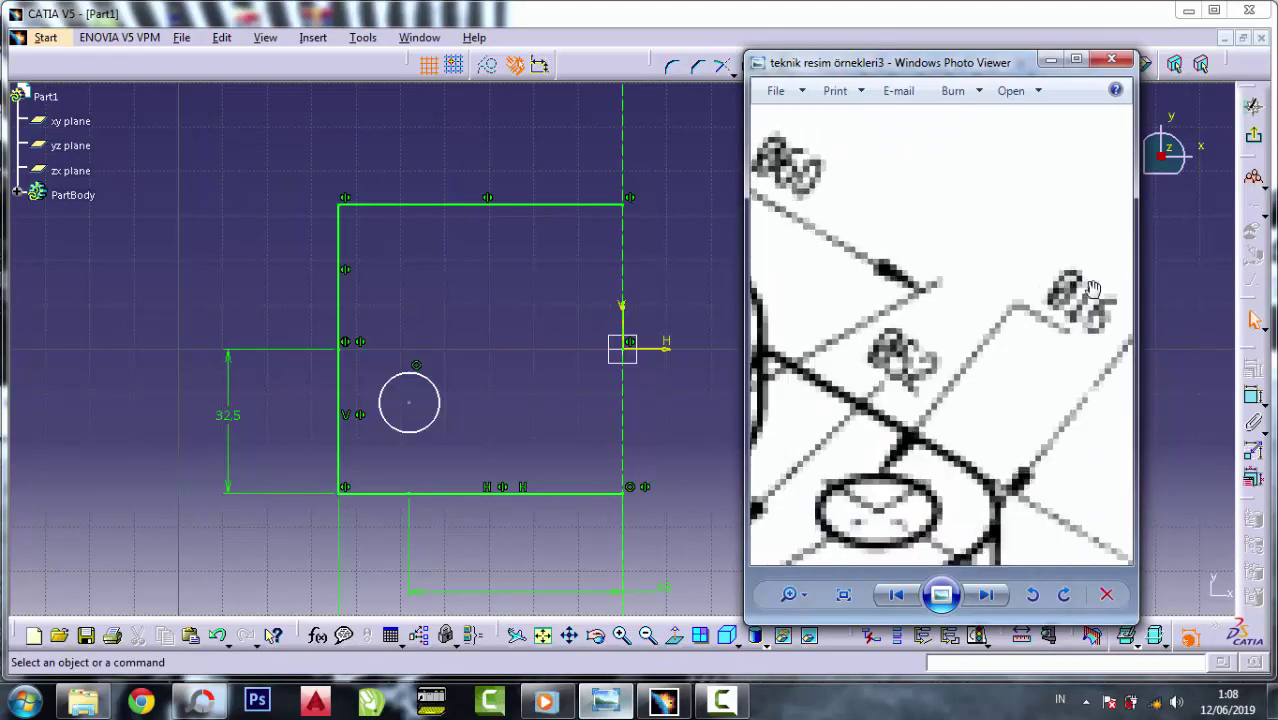
click(1051, 60)
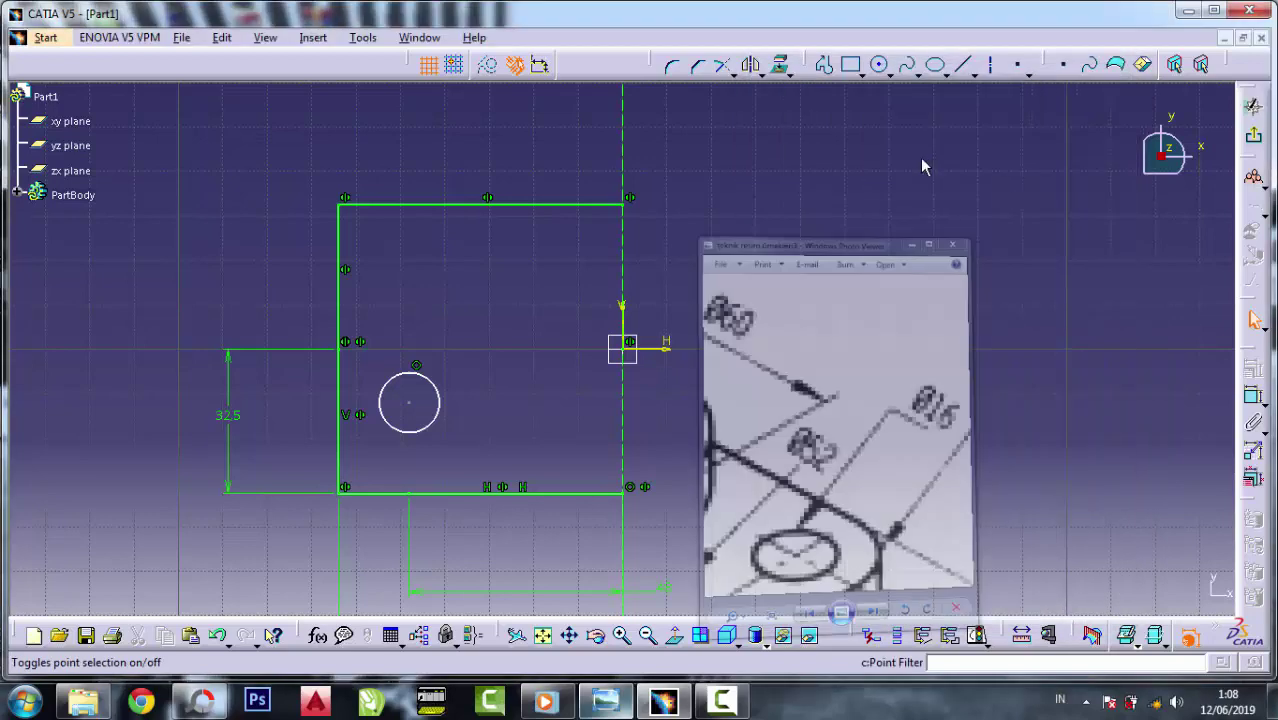
click(1253, 393)
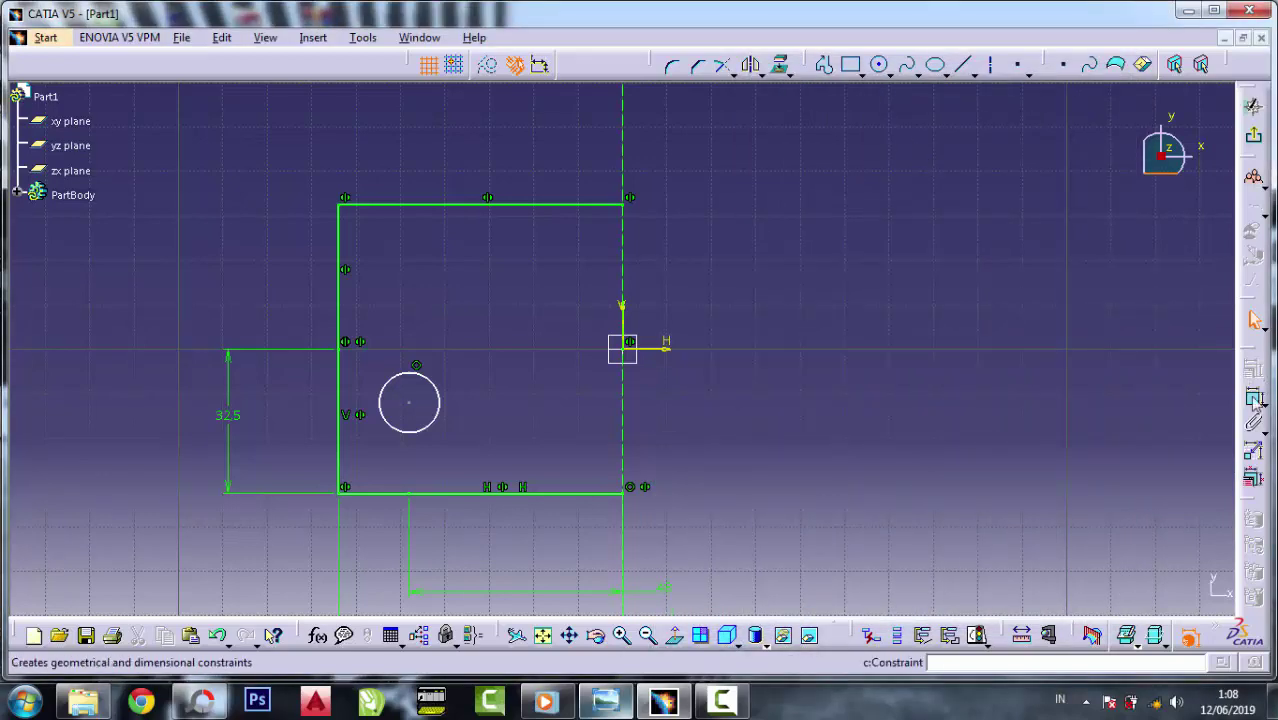
click(393, 383)
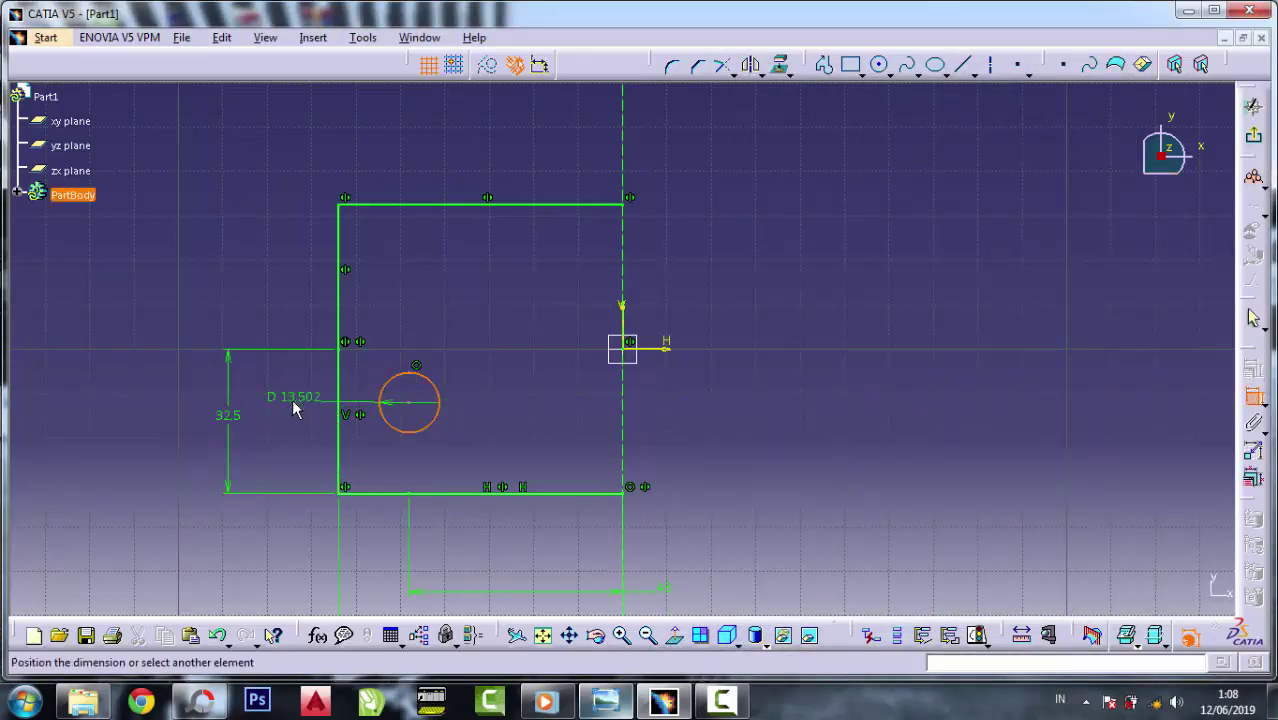
click(292, 397)
double_click(298, 397)
text(16)
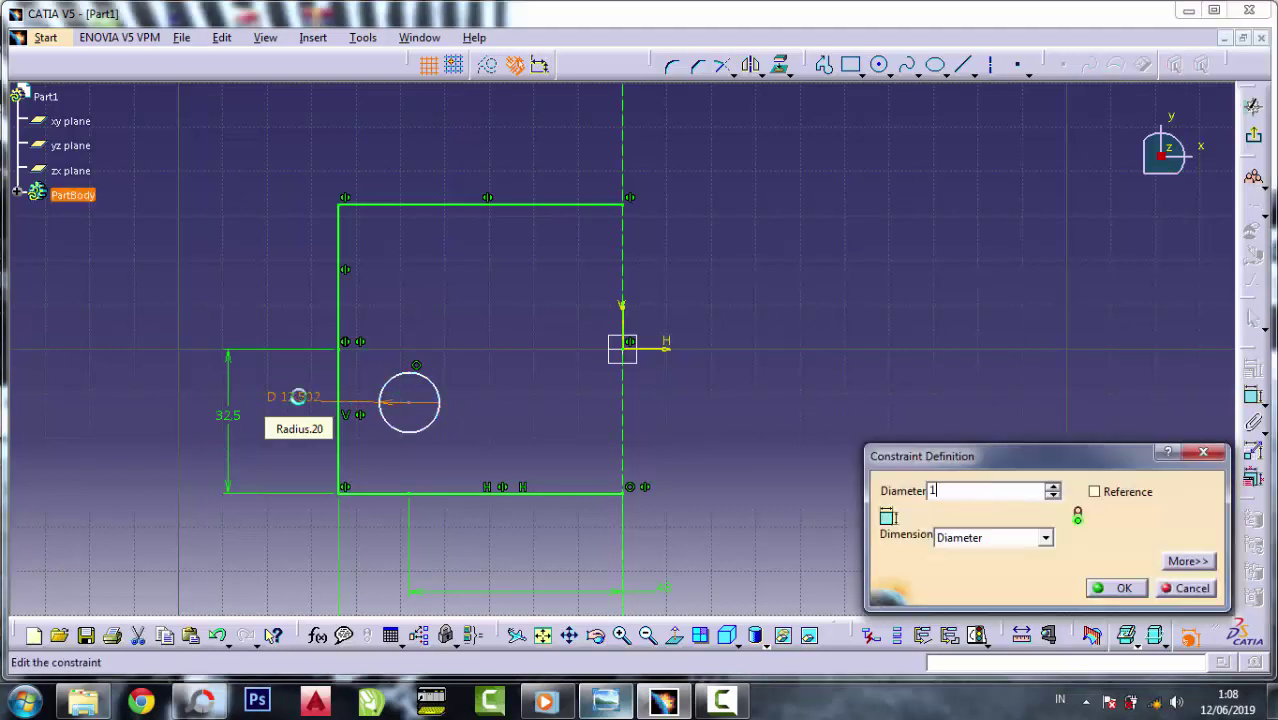
click(1122, 588)
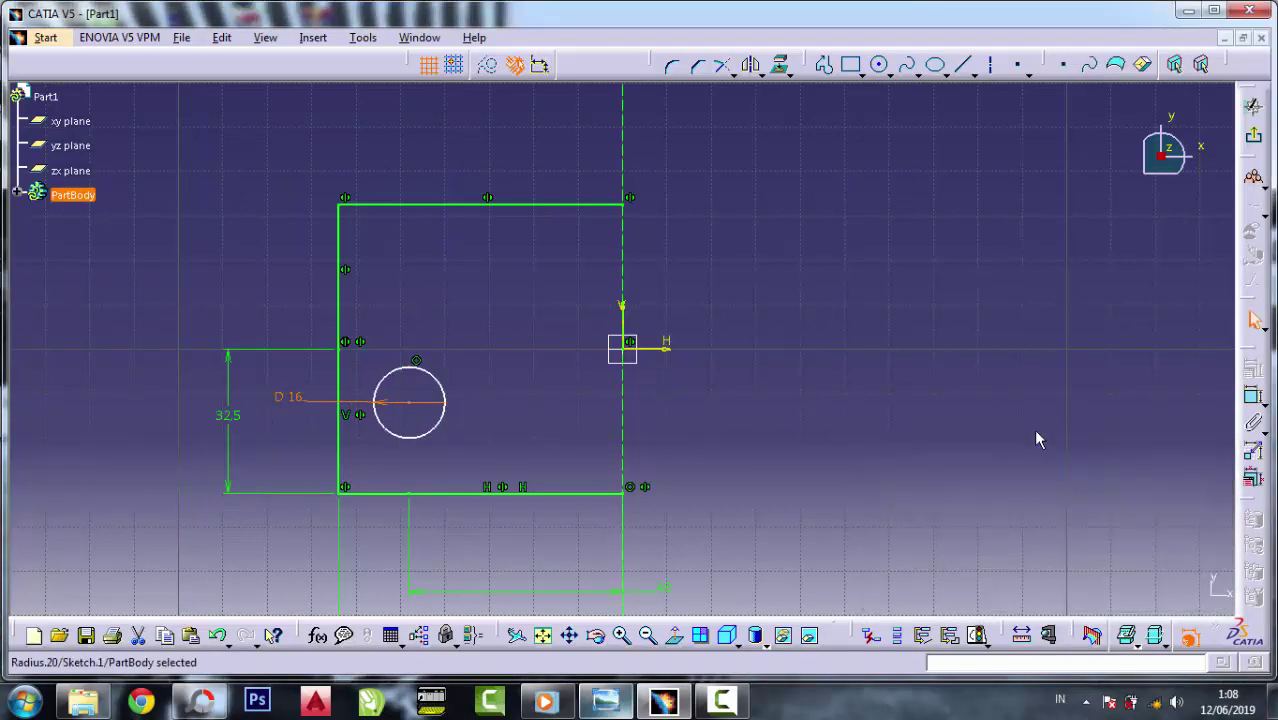
click(421, 367)
click(752, 65)
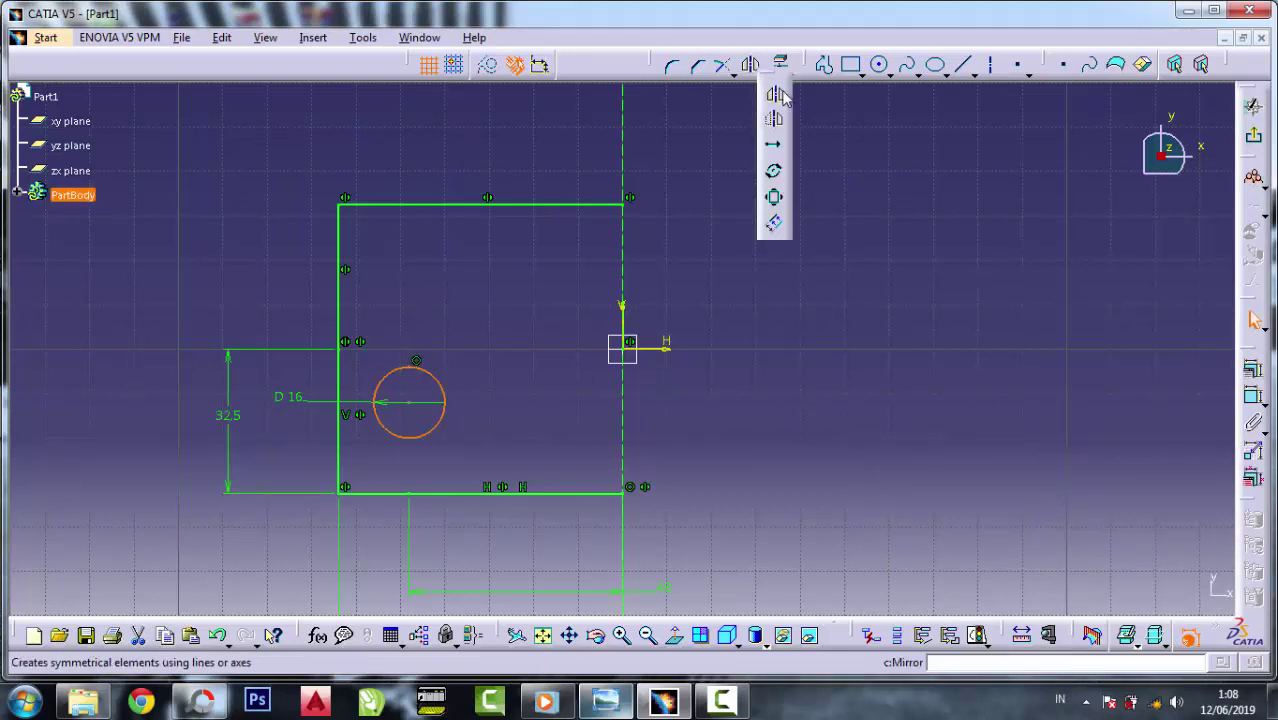
click(677, 352)
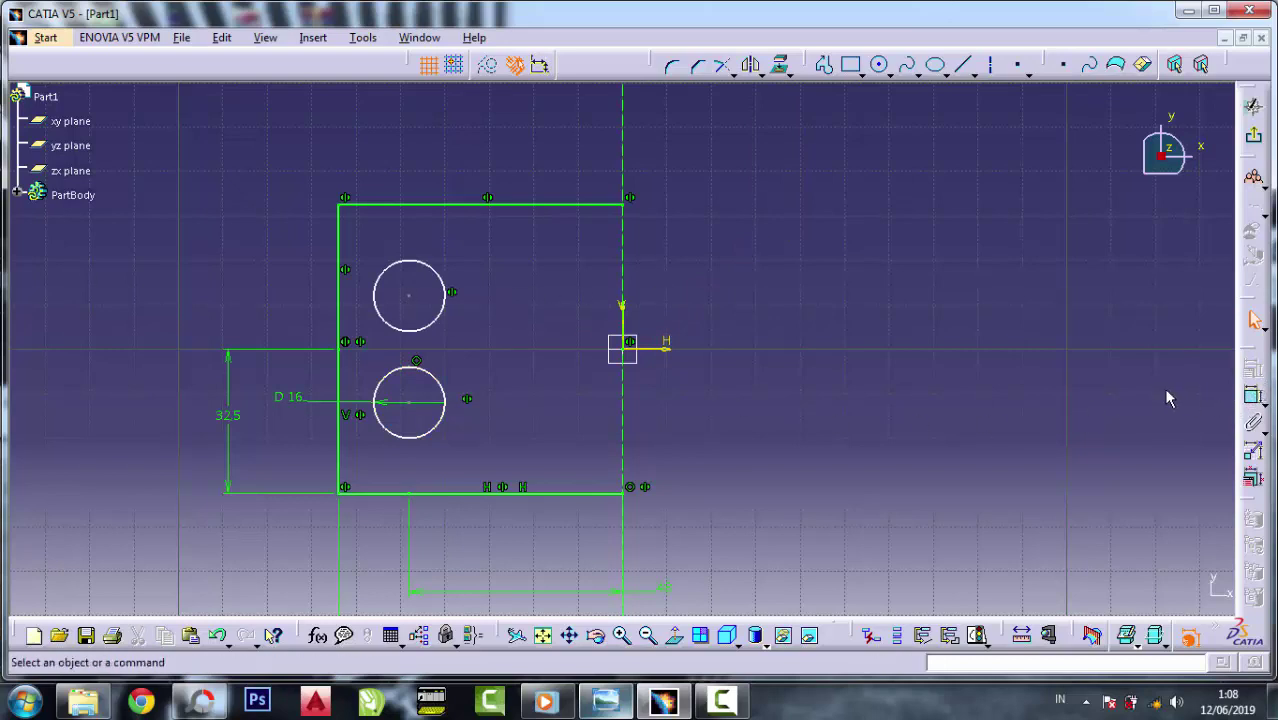
key(ctrl+z)
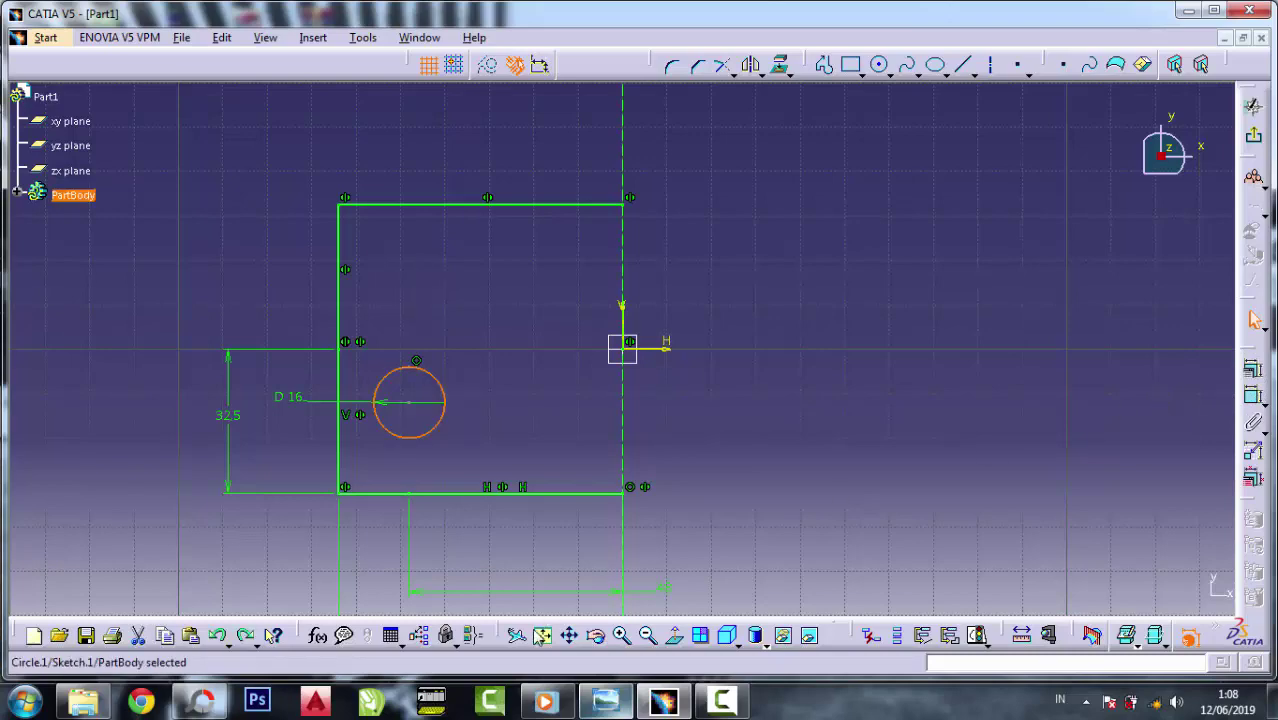
- Consult the reference drawing for the hole position
click(605, 700)
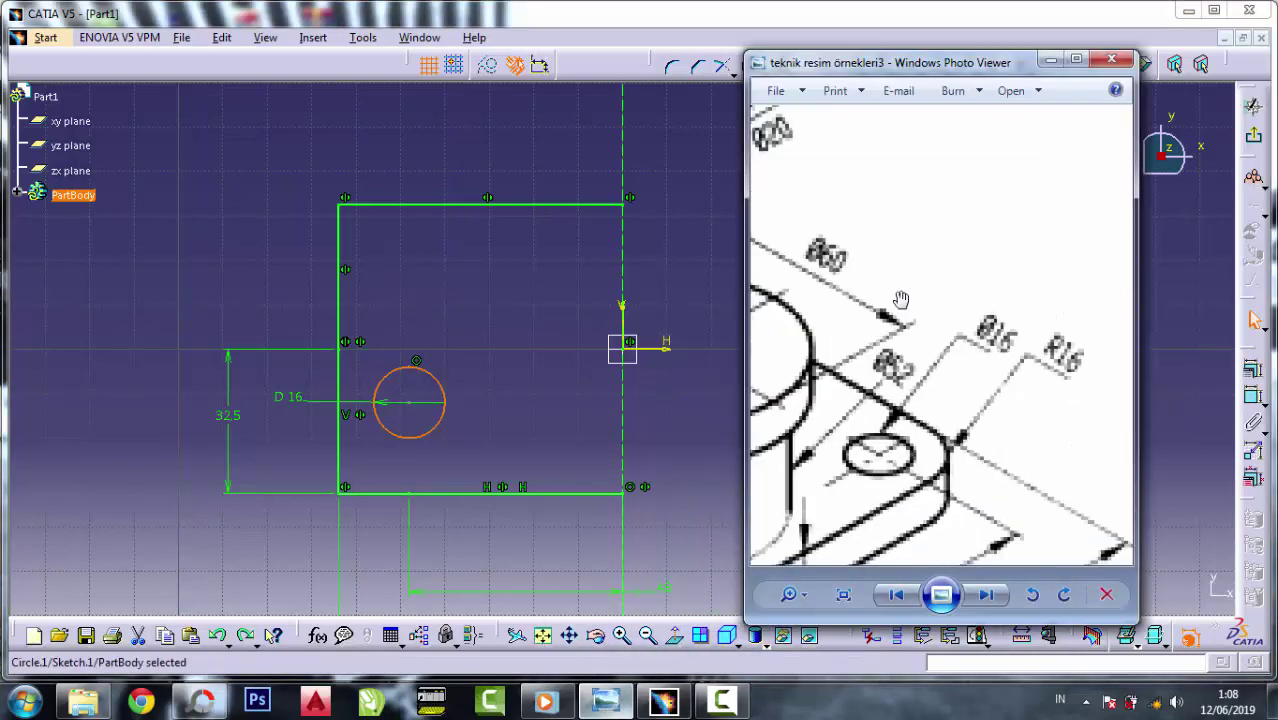
scroll(901, 299, down, 5)
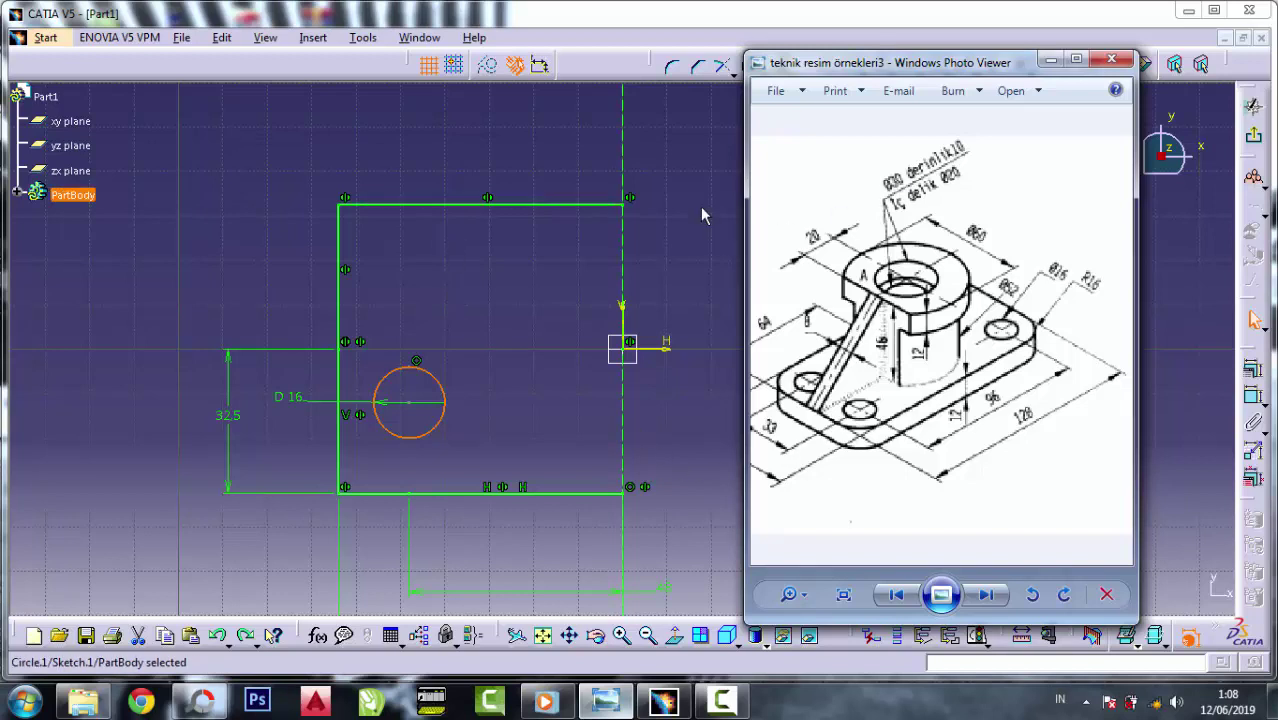
click(700, 206)
- Dimension the circle centre 16.5 from the horizontal axis
click(1250, 400)
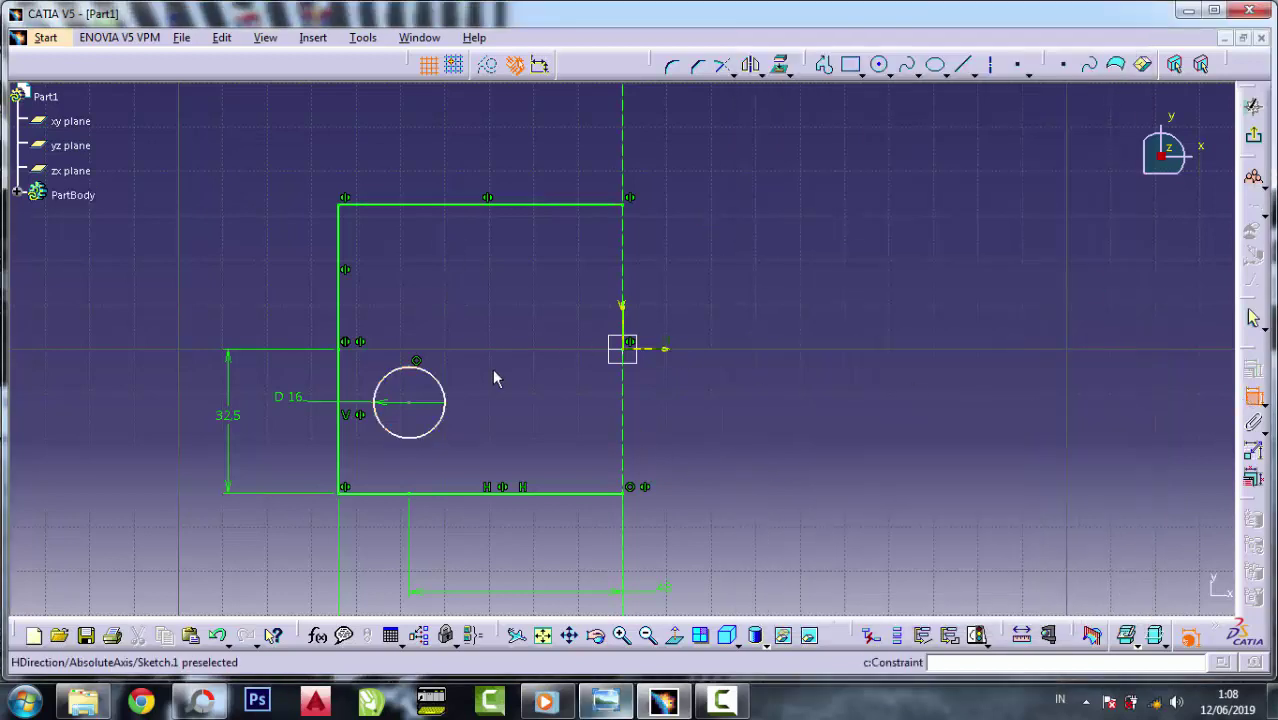
click(438, 380)
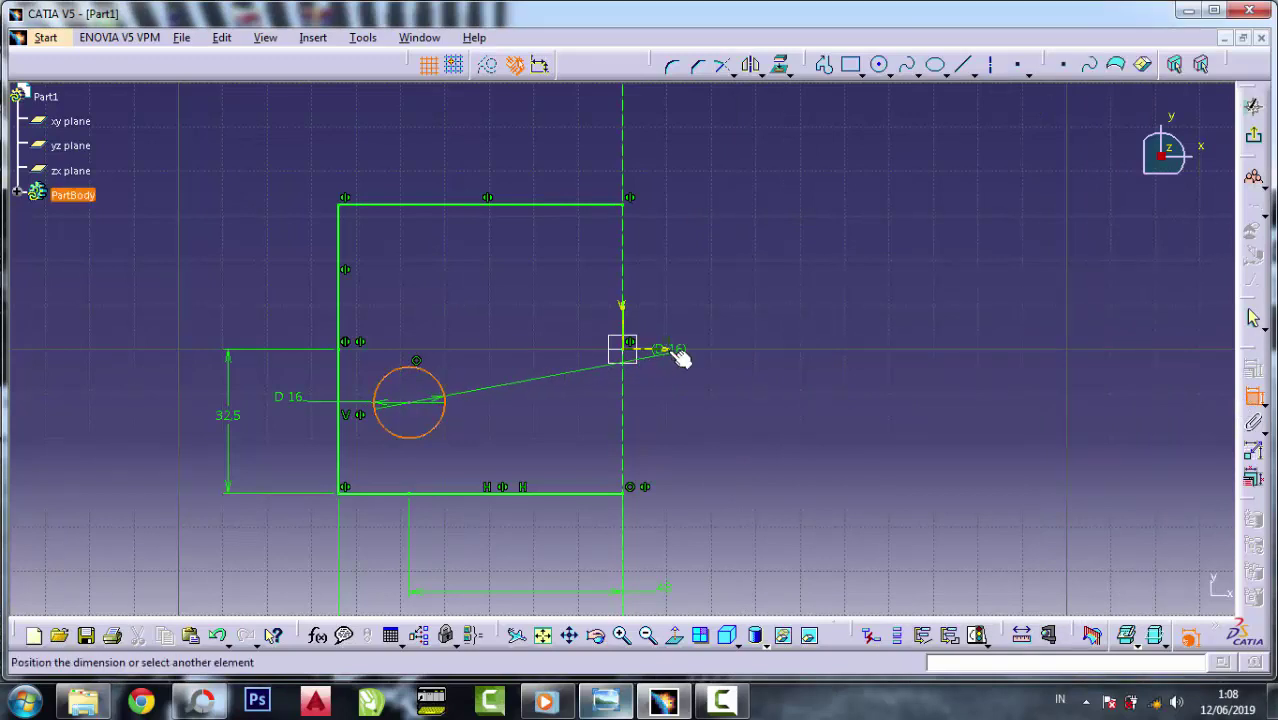
click(668, 347)
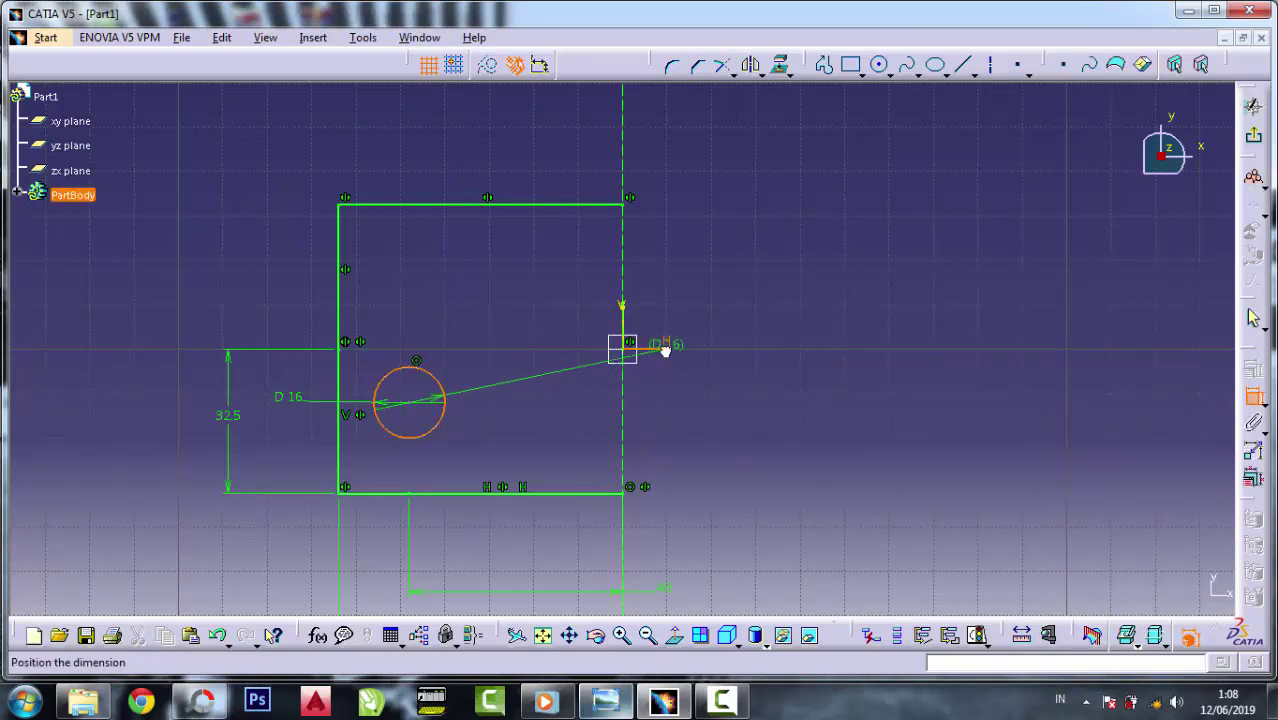
click(728, 375)
double_click(725, 370)
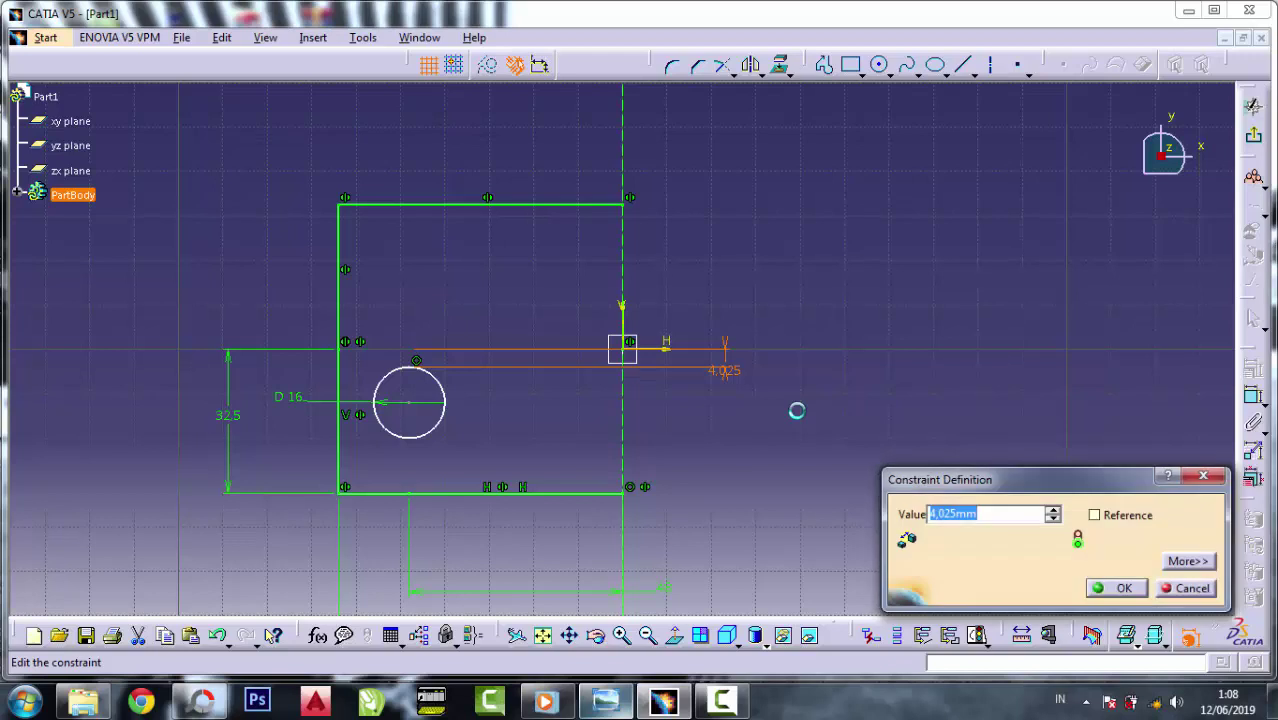
text(16,5)
key(Return)
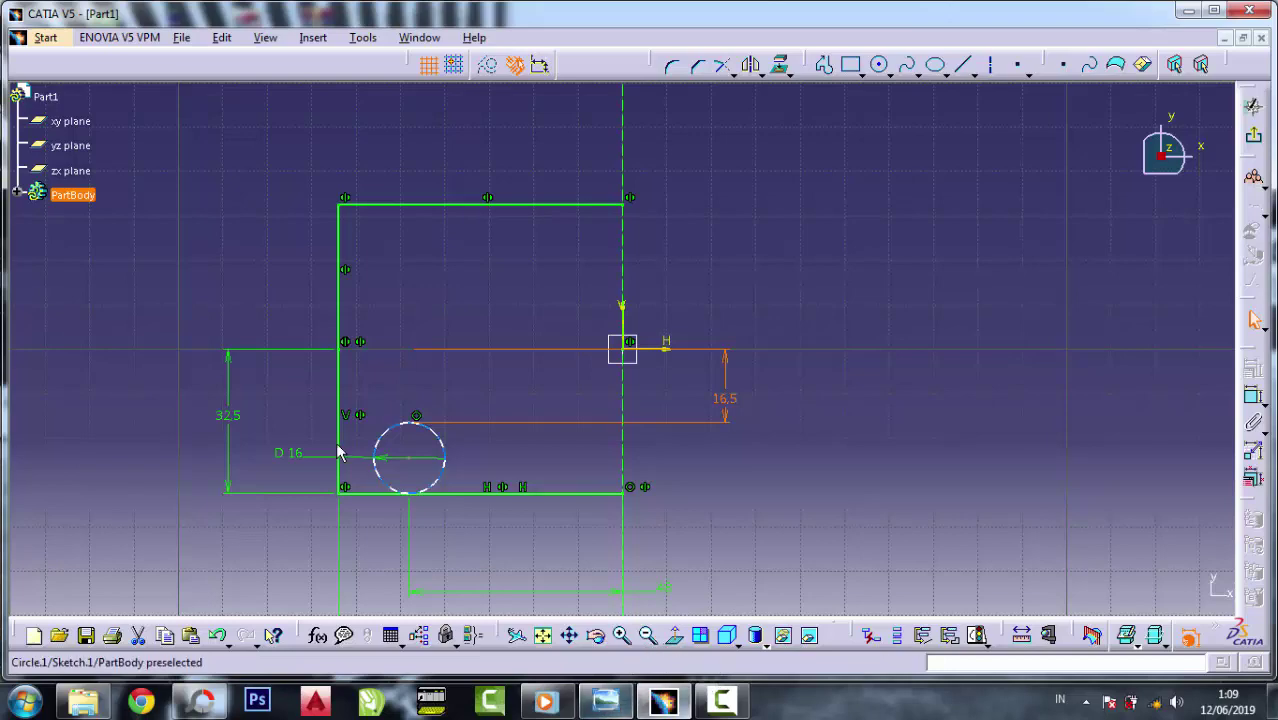
- Zoom and pan the reference drawing to inspect the Ø16 hole detail, then close the viewer
click(663, 700)
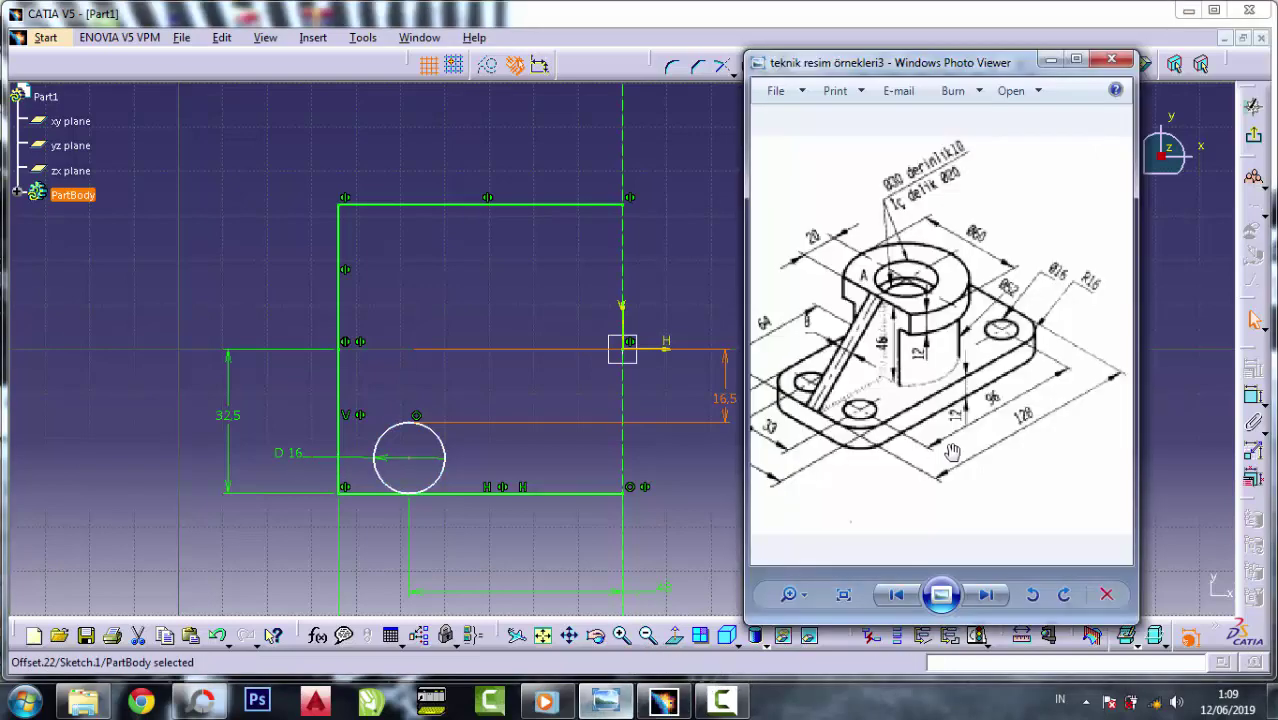
scroll(1040, 260, up, 2)
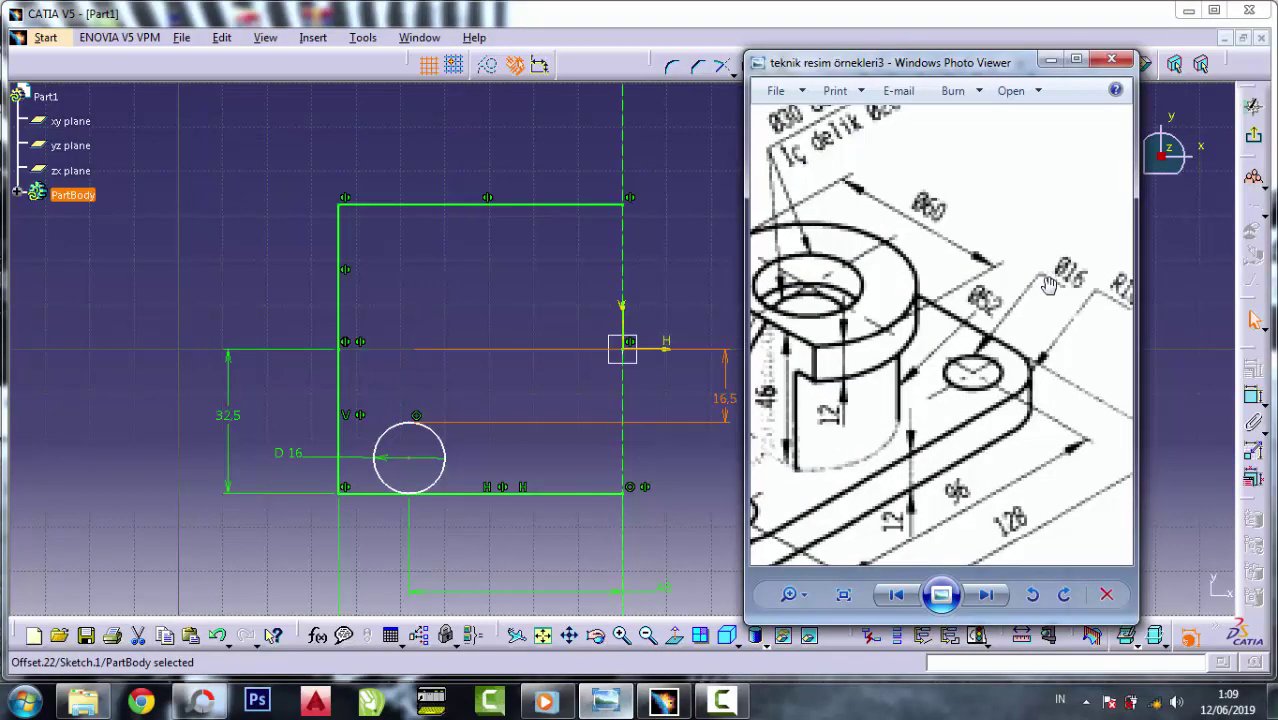
scroll(1048, 287, down, 3)
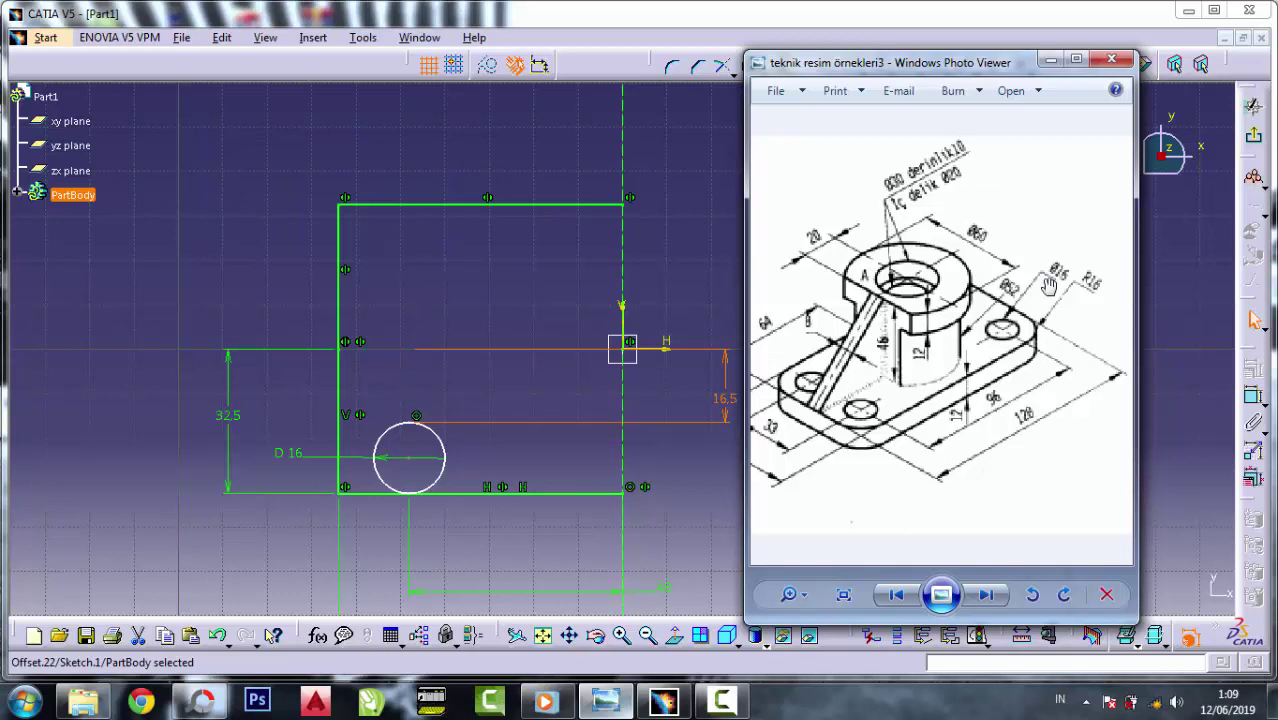
drag(793, 368, 841, 382)
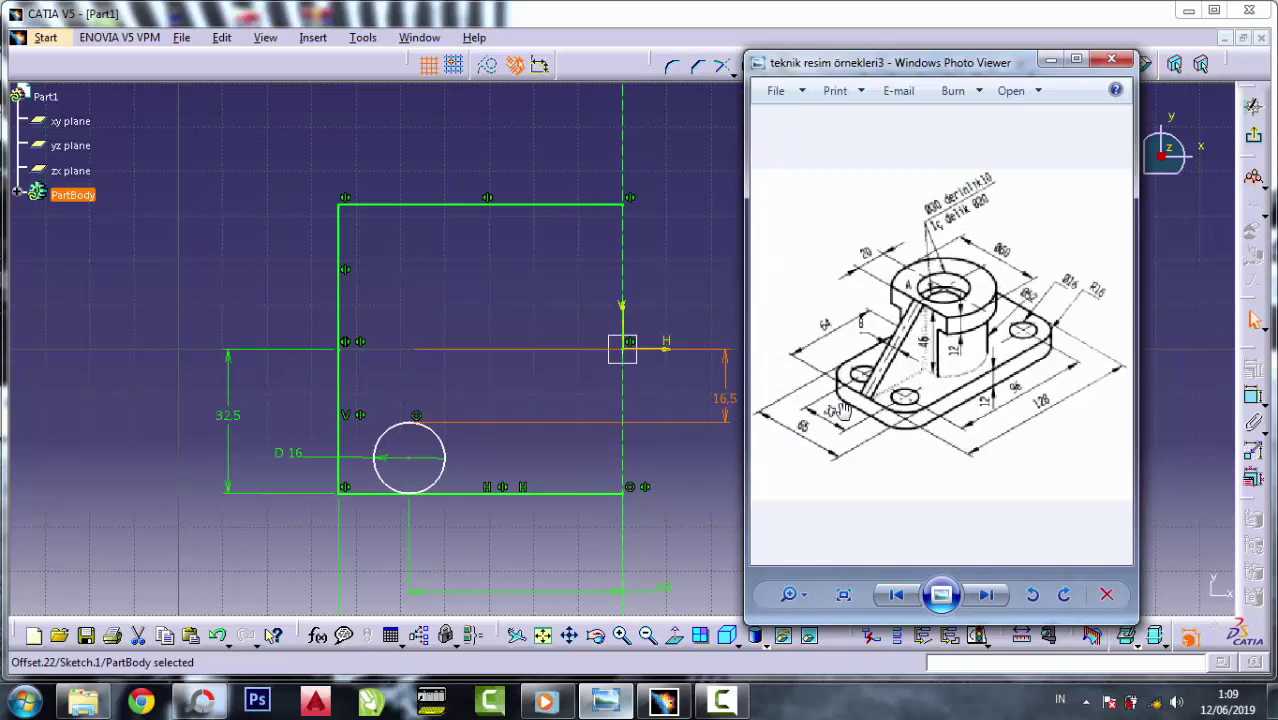
scroll(990, 372, up, 2)
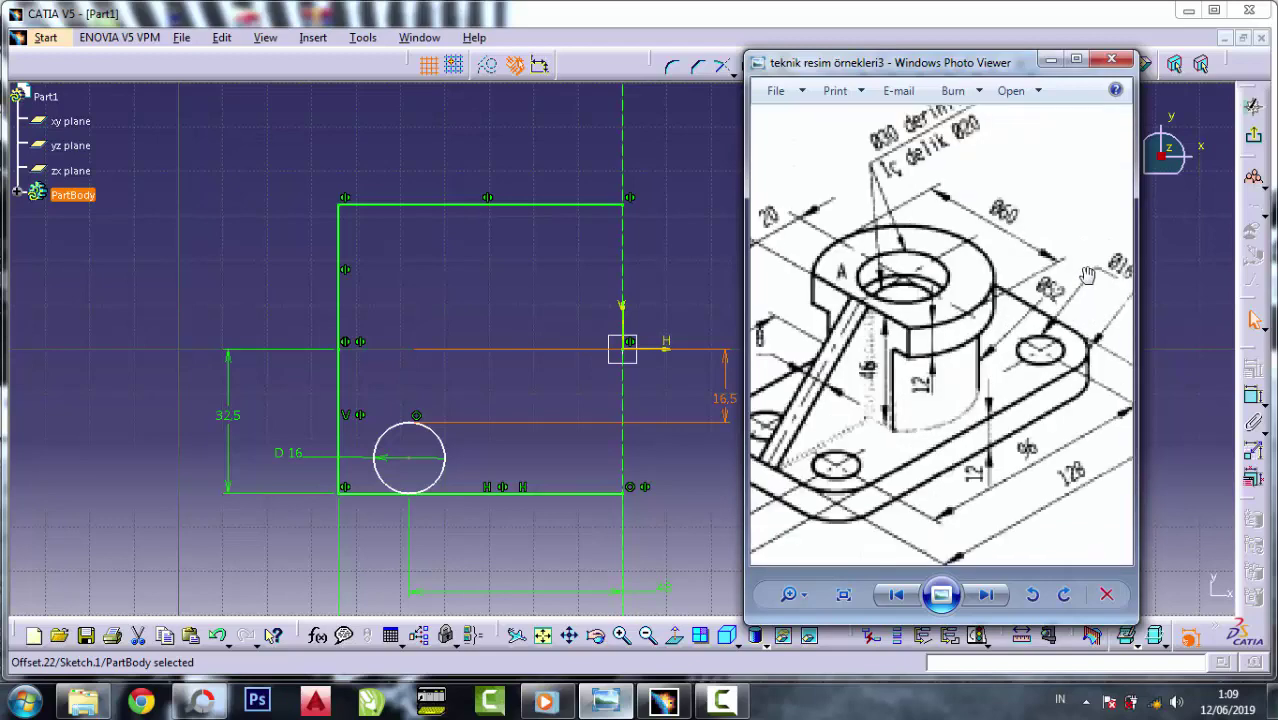
scroll(1010, 355, up, 2)
scroll(1050, 320, up, 2)
scroll(1058, 312, down, 6)
scroll(1086, 272, up, 3)
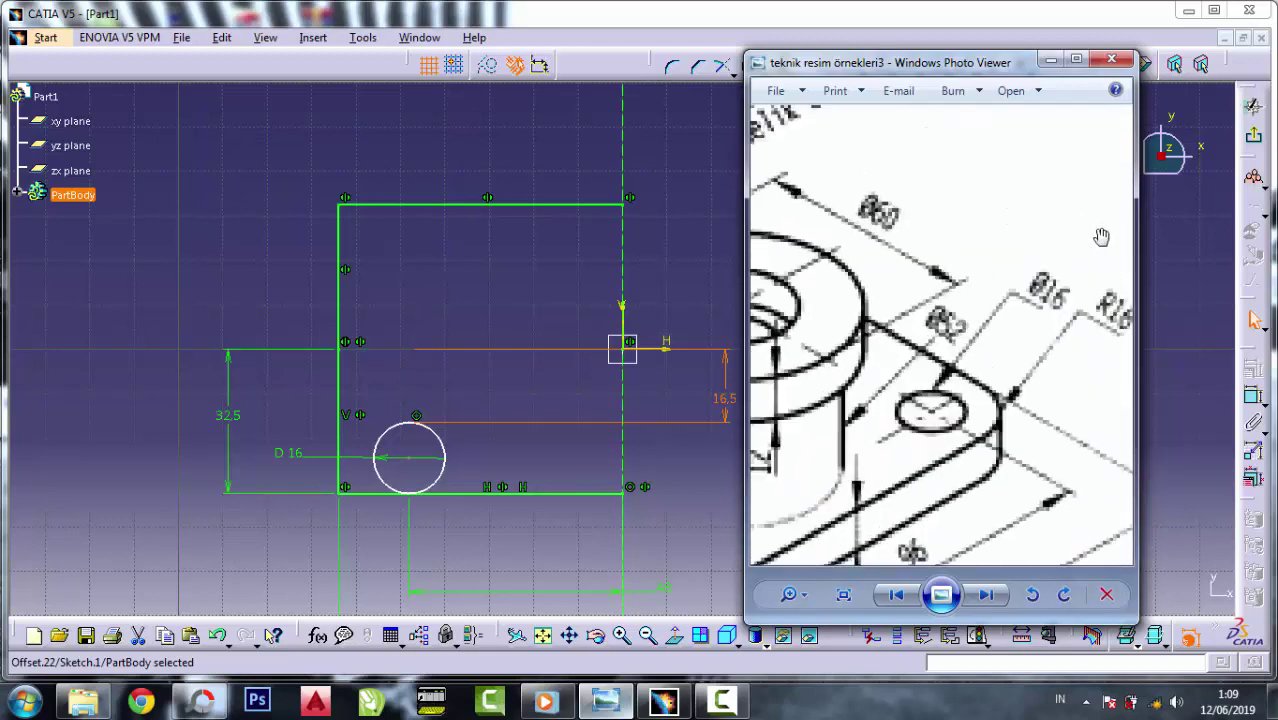
scroll(1076, 287, up, 3)
scroll(1073, 293, down, 3)
scroll(1070, 294, down, 2)
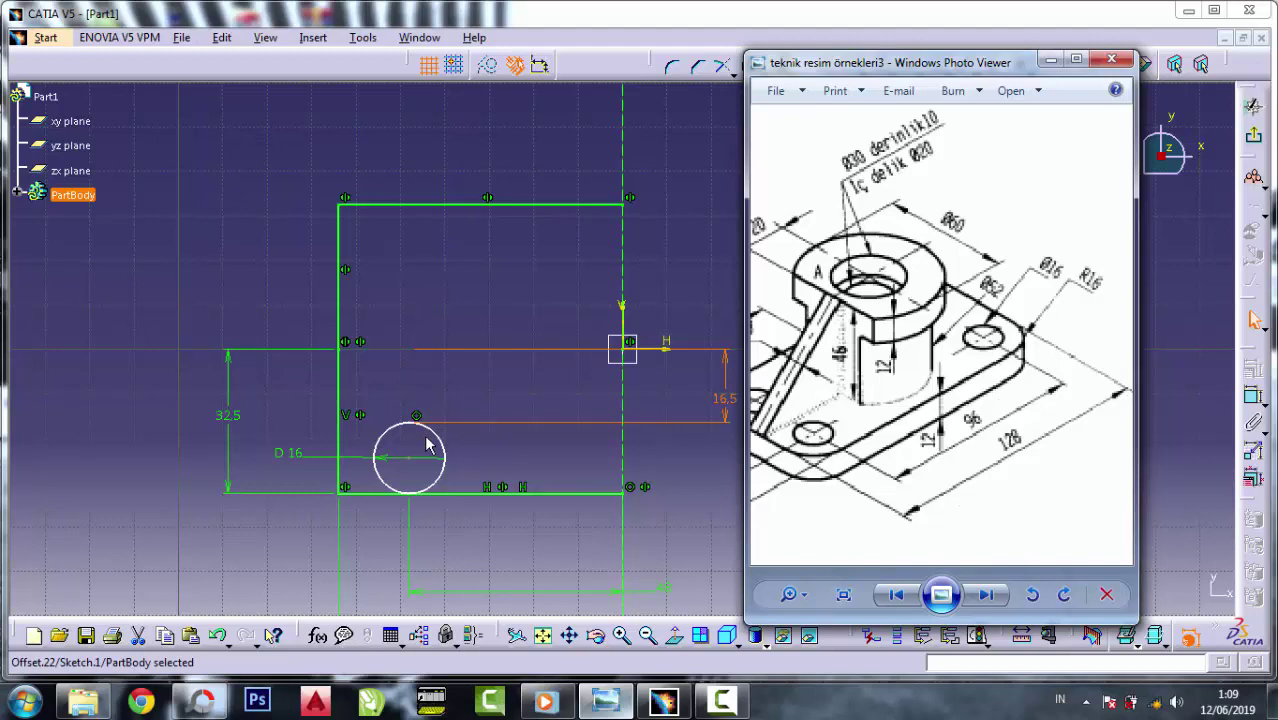
click(865, 155)
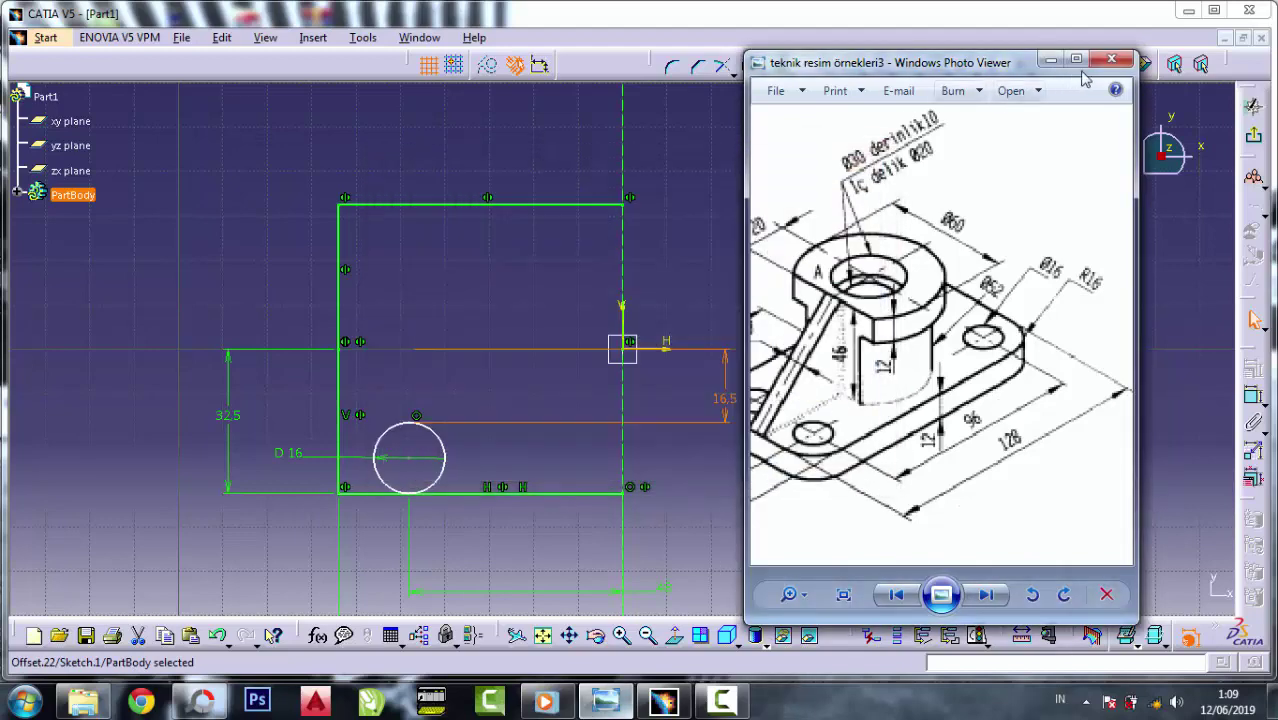
click(1111, 60)
- Undo the last two changes and abandon a pending circle-to-axis dimension
key(ctrl+z)
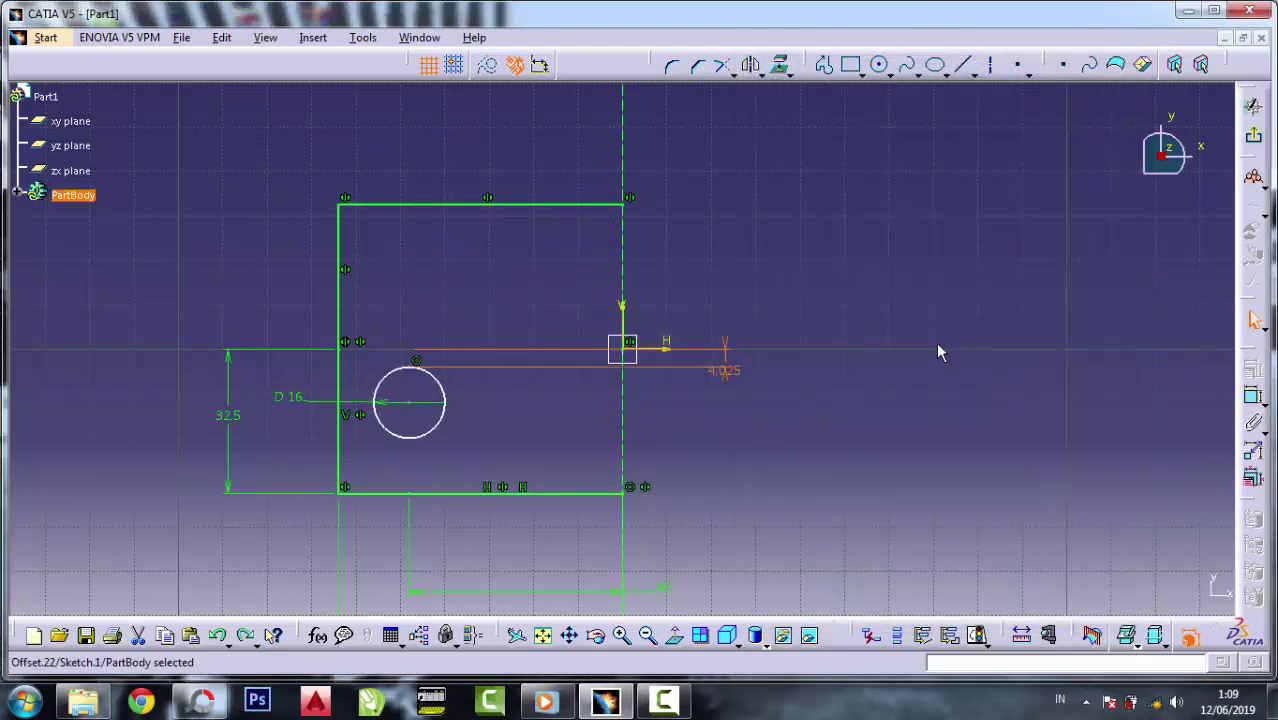
key(ctrl+z)
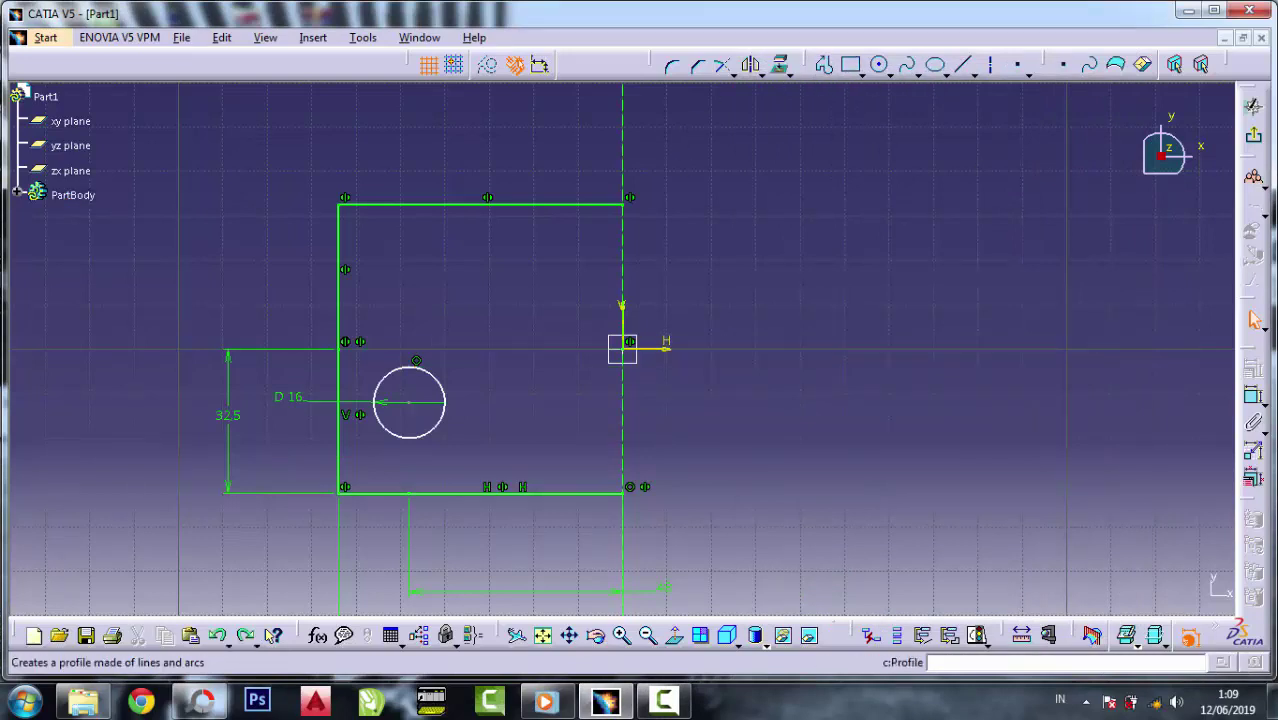
click(1252, 397)
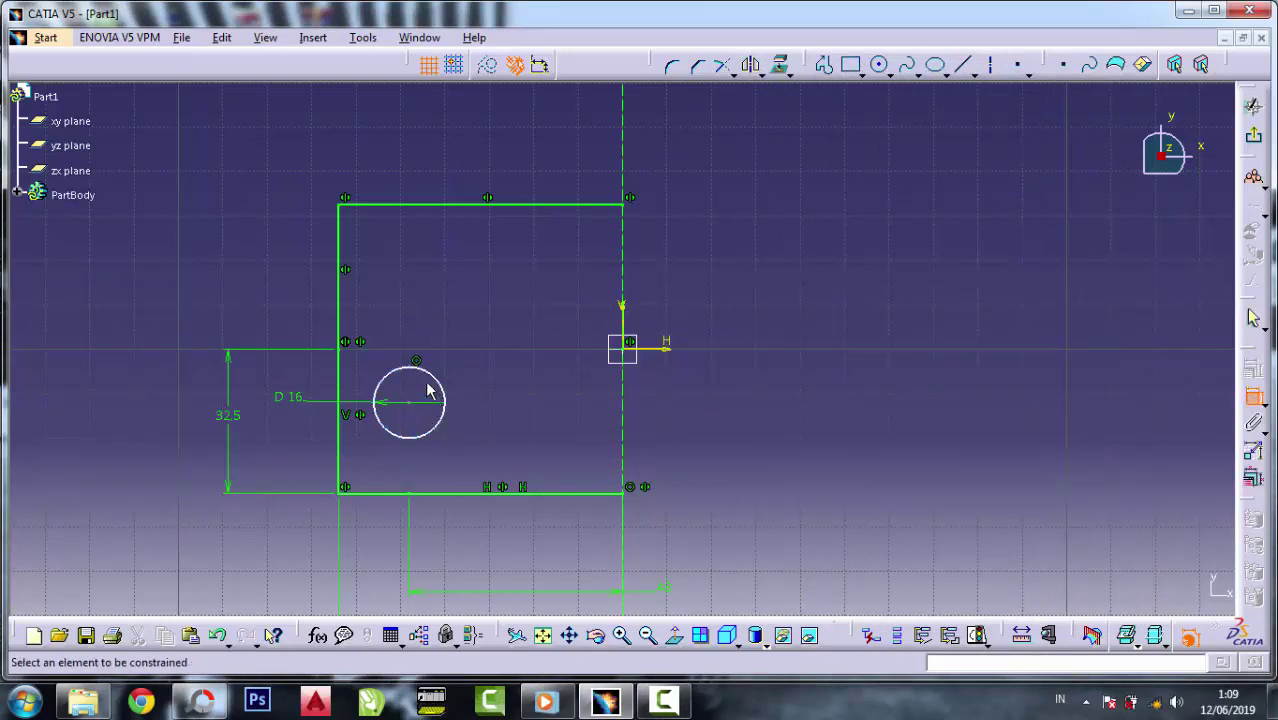
click(440, 425)
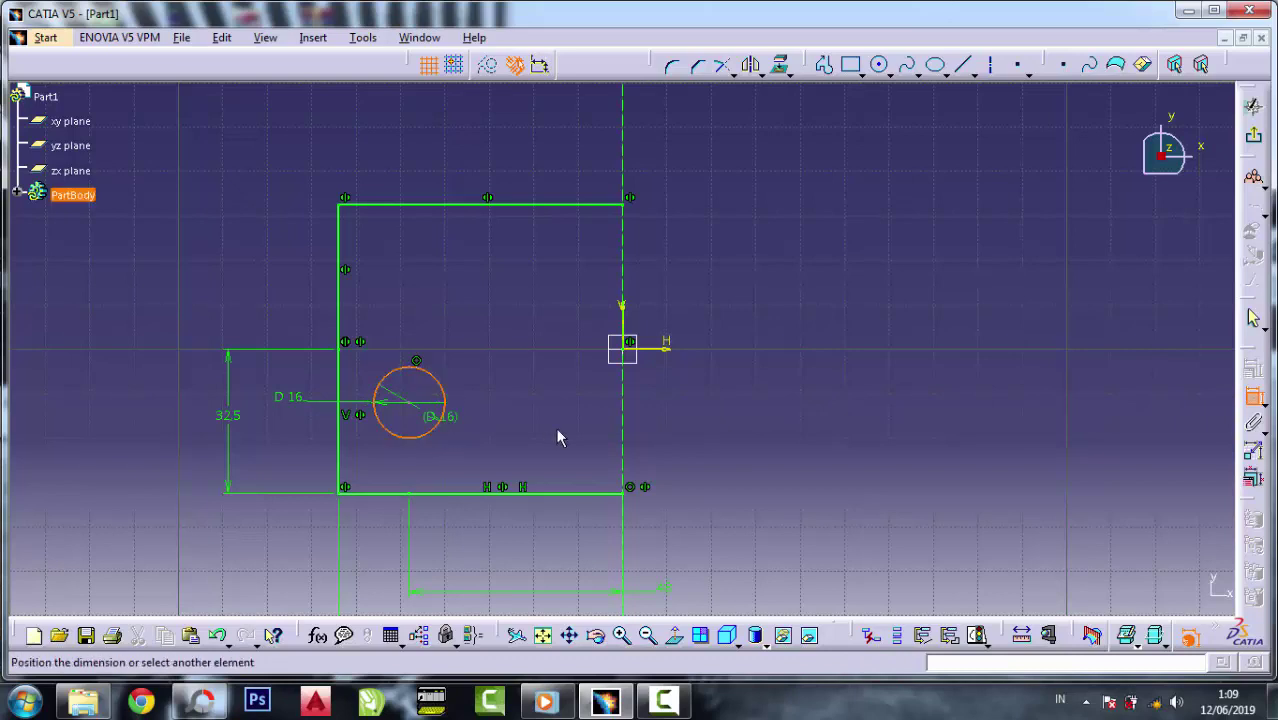
click(674, 349)
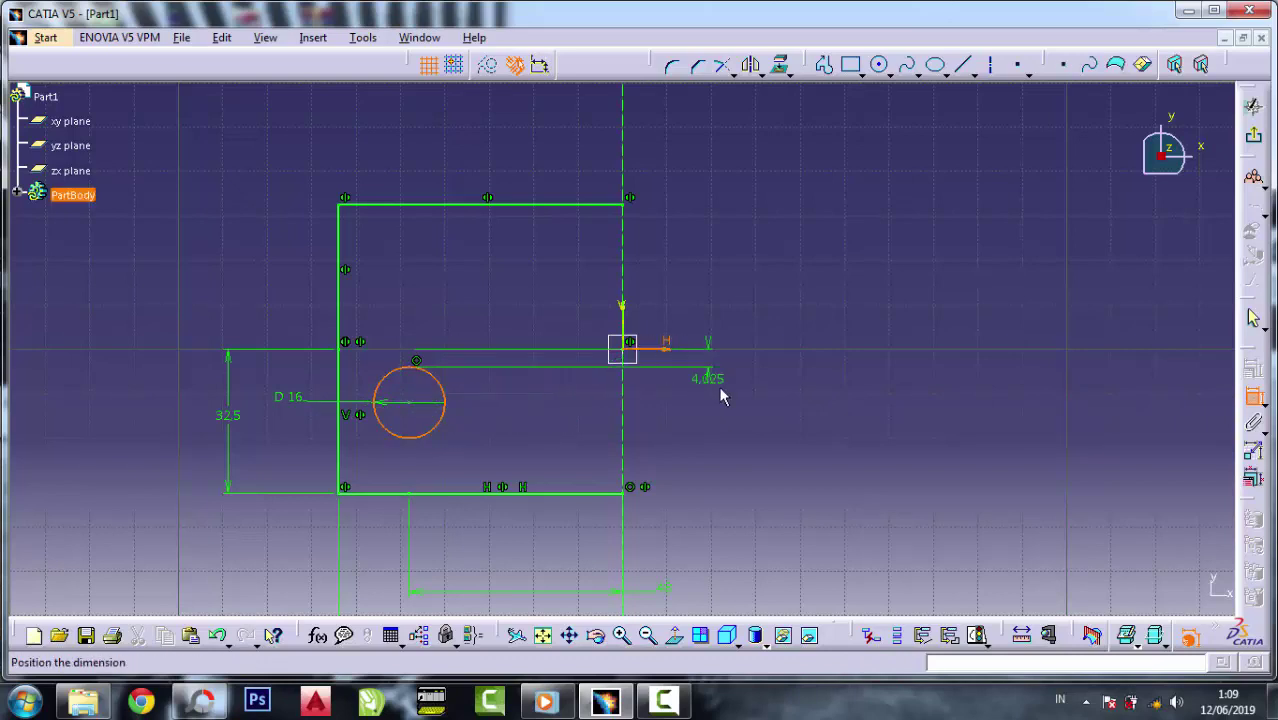
key(Escape)
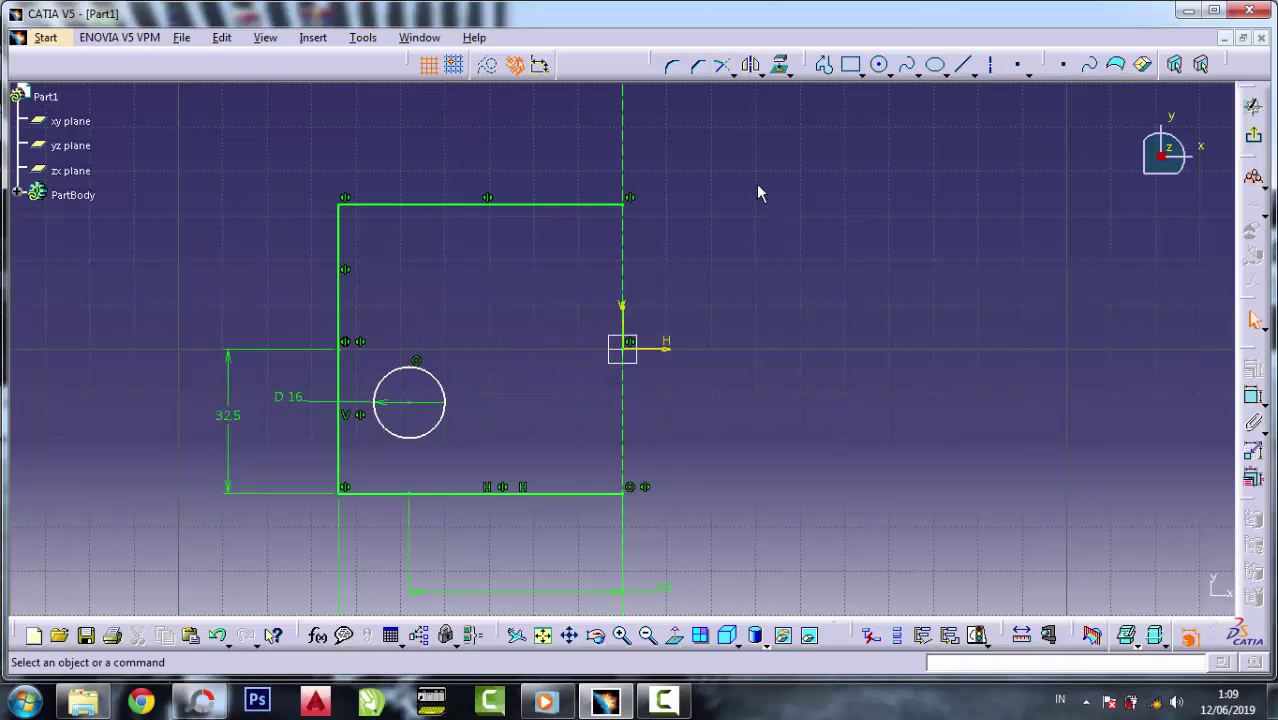
- Draw an axis from the bottom edge to the circle centre and set the centre 16.5 from the H axis
click(963, 68)
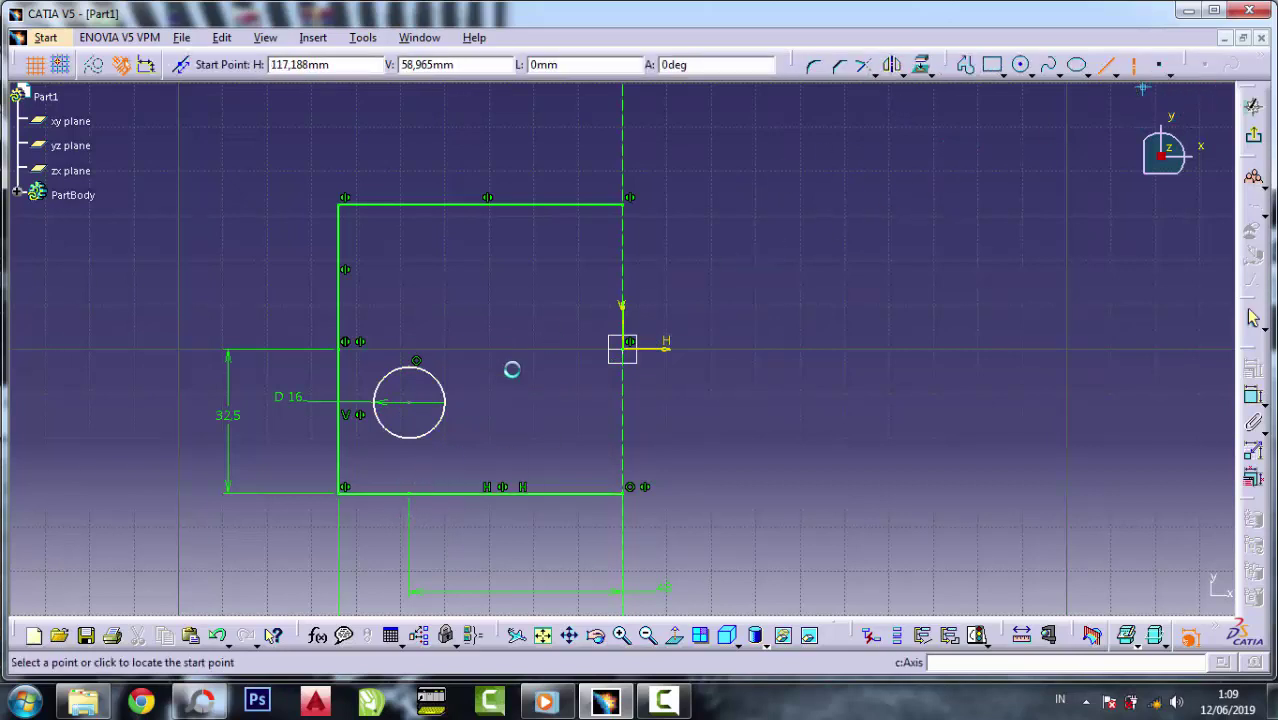
click(406, 495)
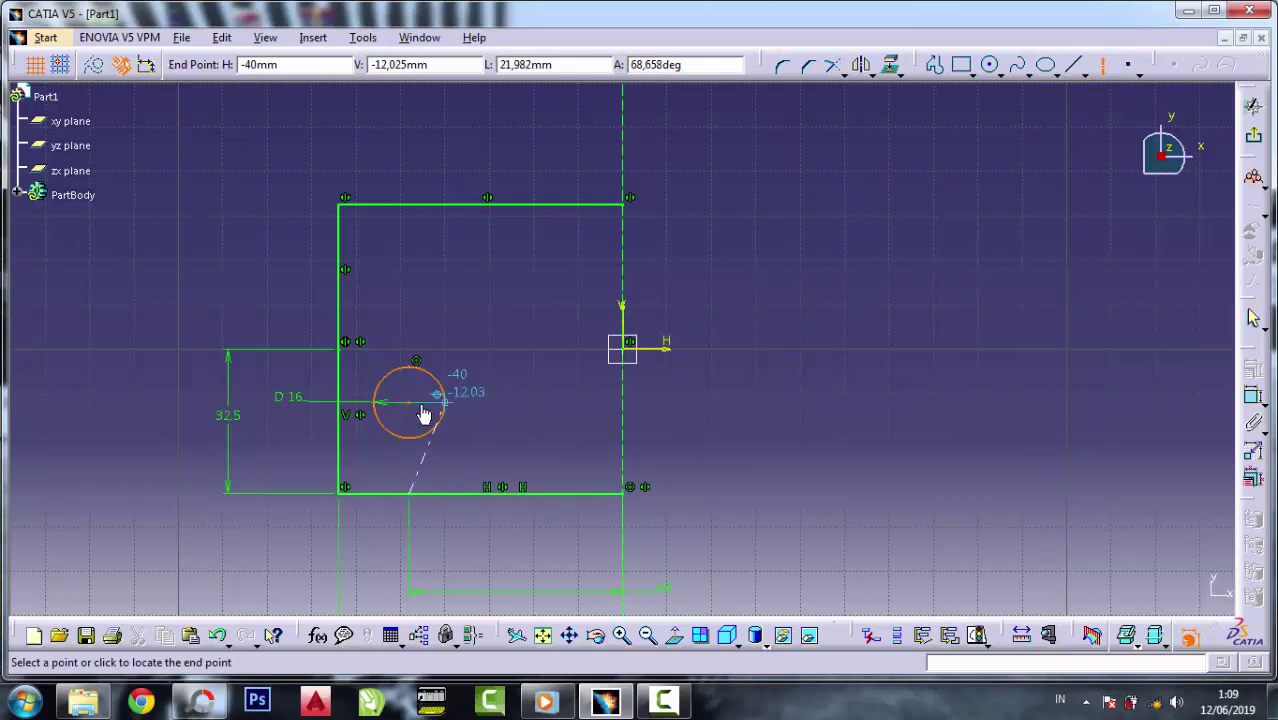
click(410, 401)
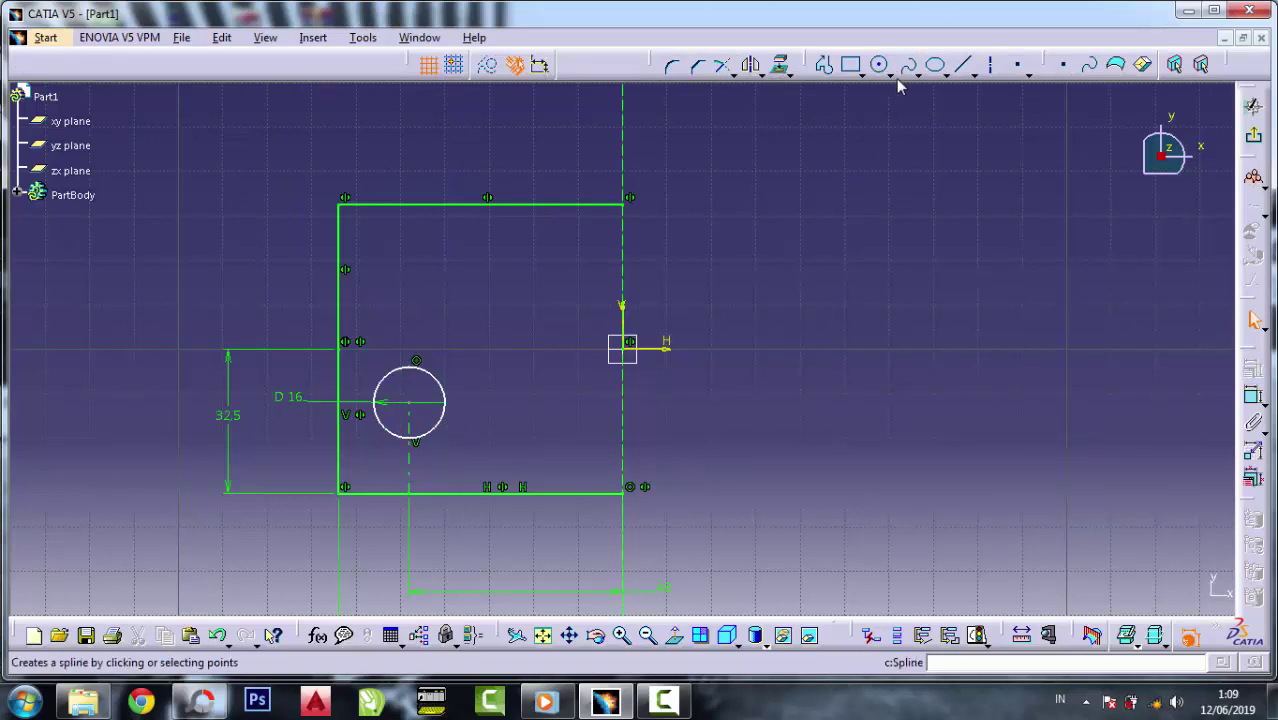
click(824, 64)
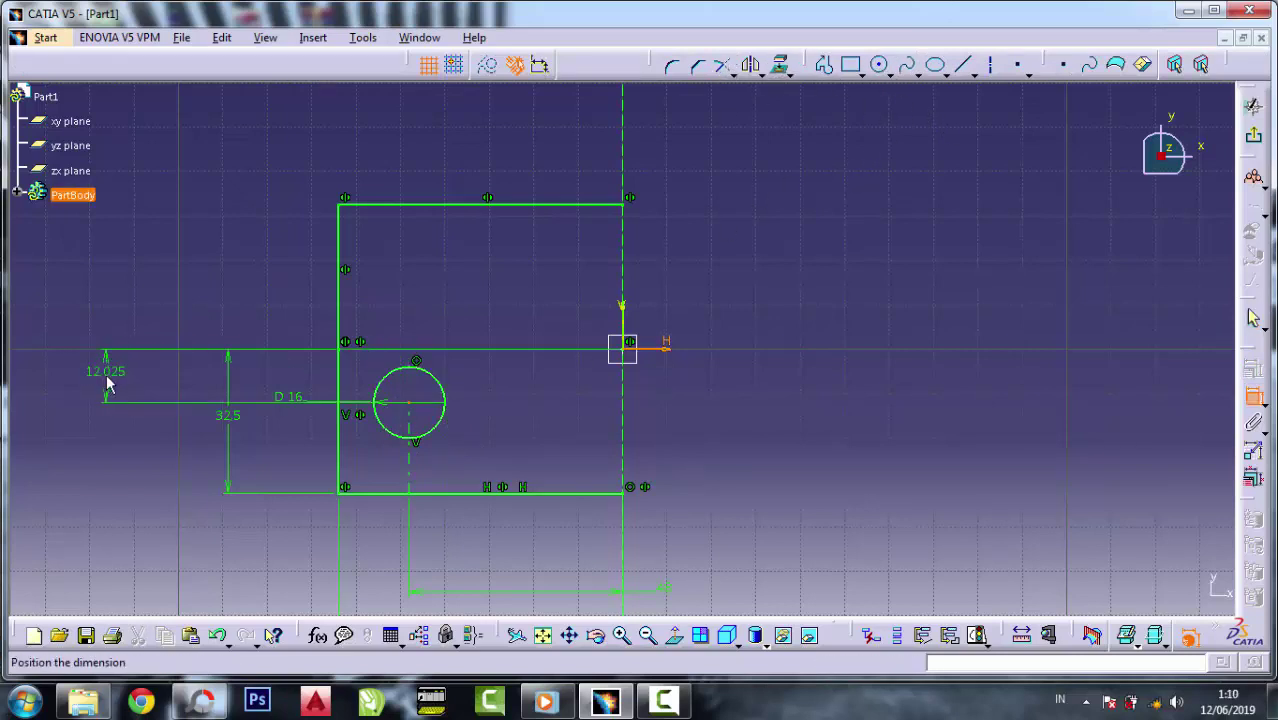
click(114, 375)
double_click(120, 376)
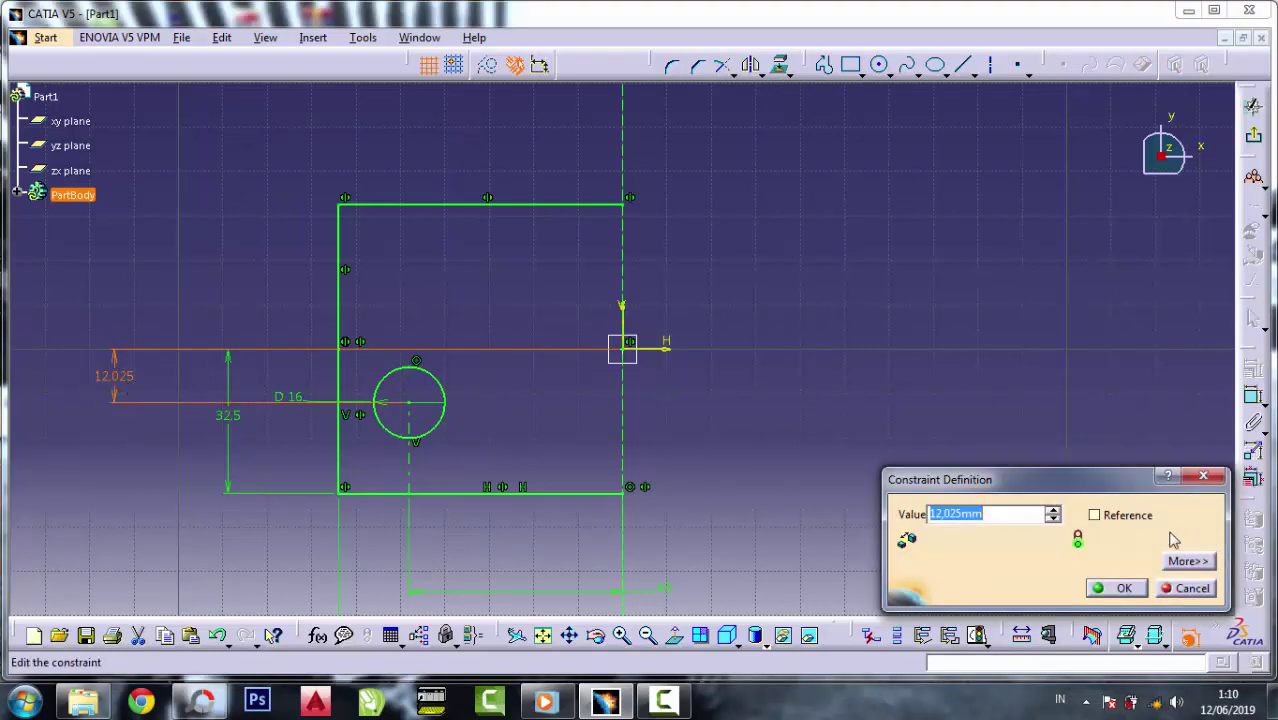
text(16.5)
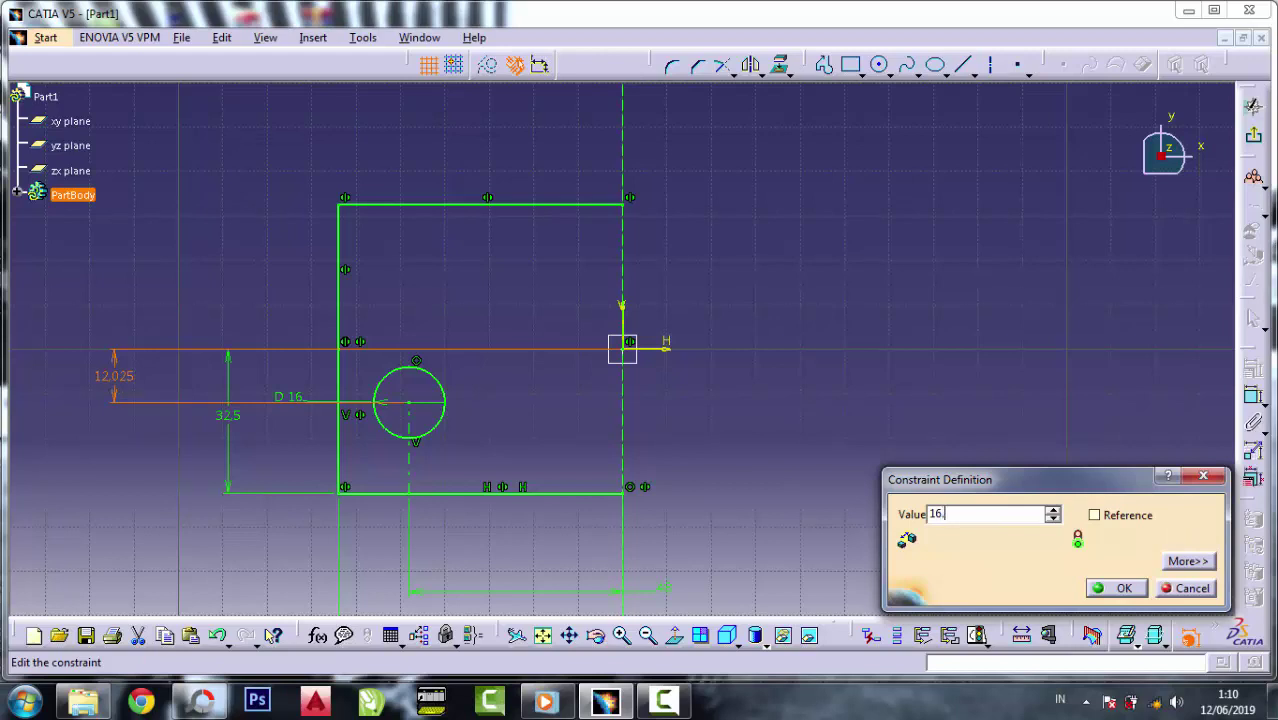
click(1122, 590)
- Mirror the hole circle across the horizontal axis
click(955, 412)
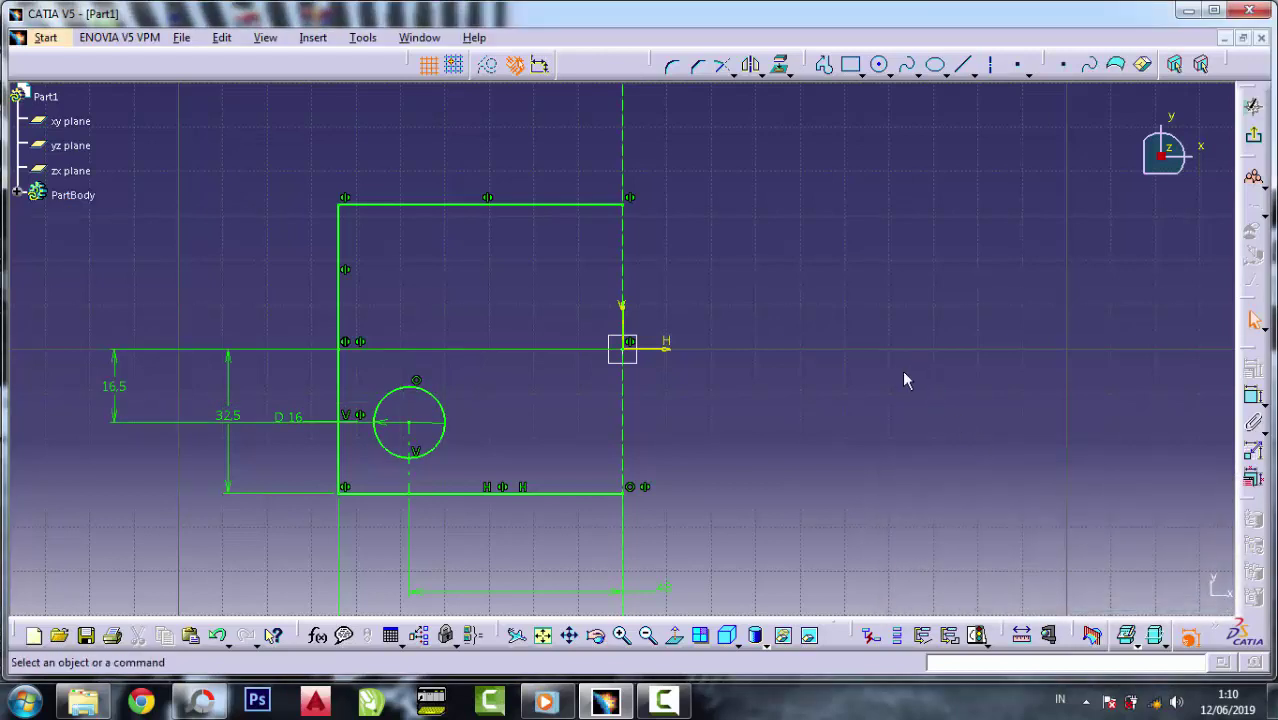
click(425, 390)
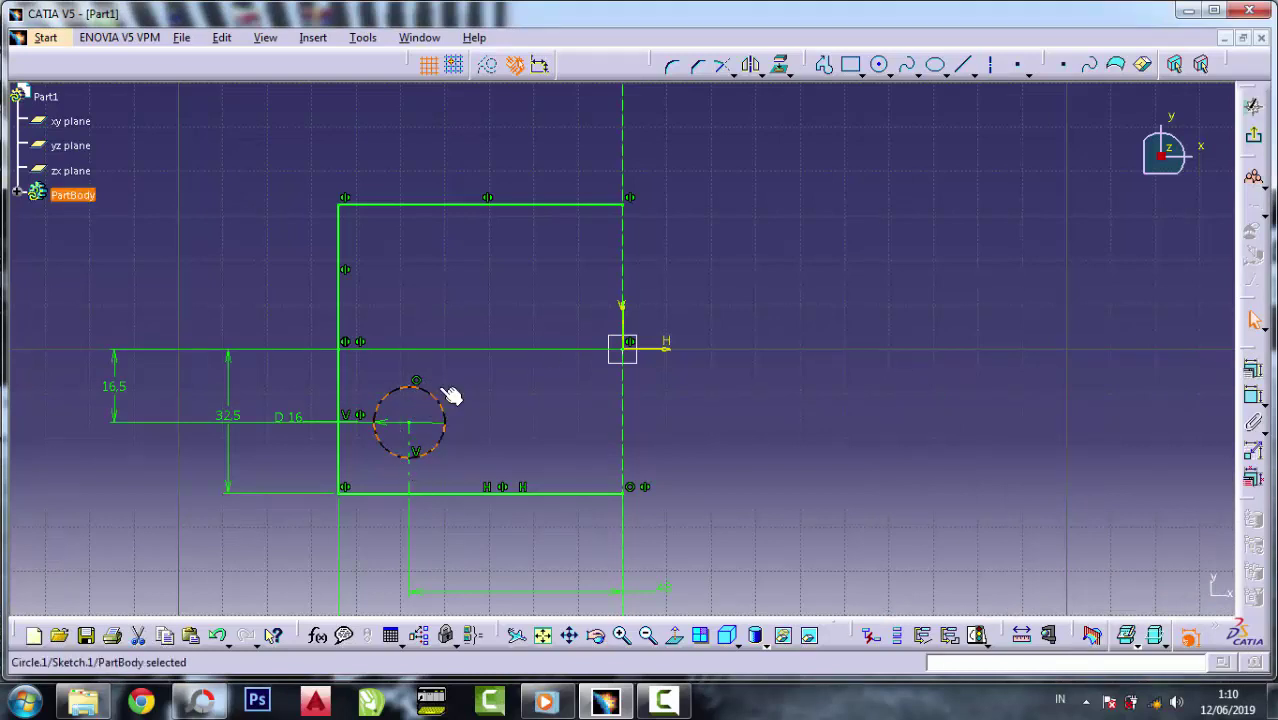
click(752, 64)
click(660, 352)
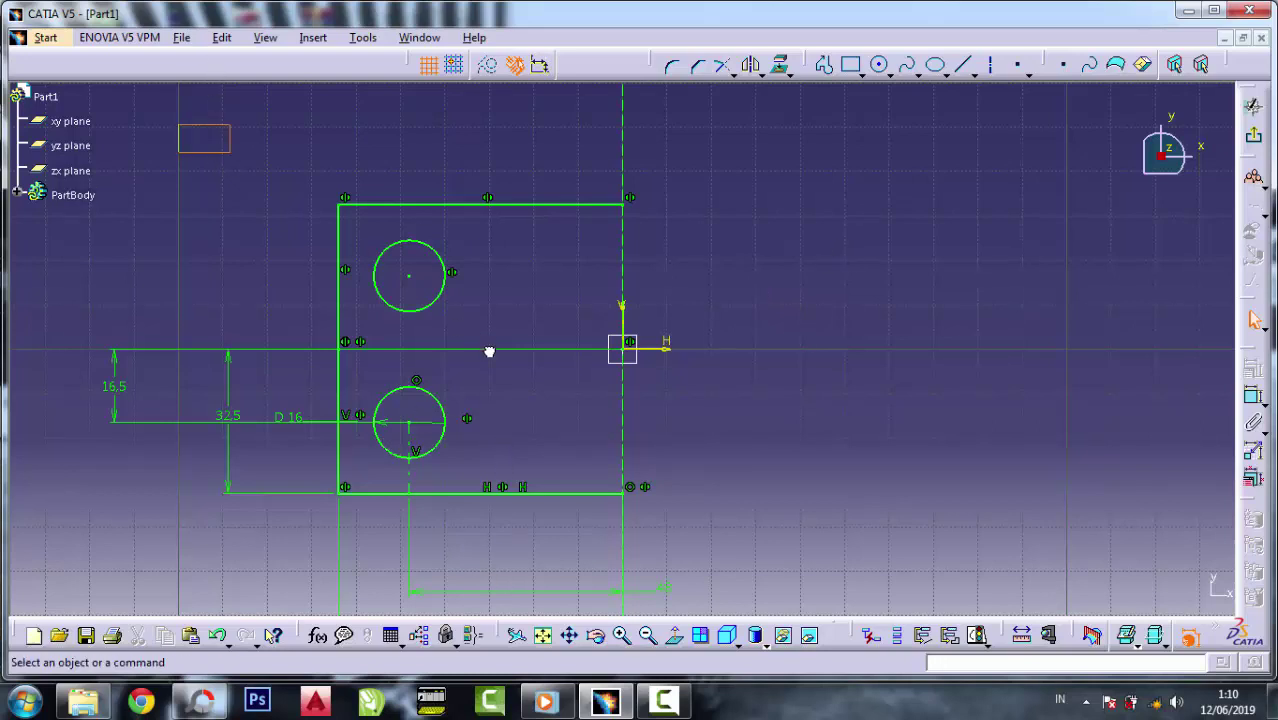
- Mirror both circles and the left outline across the vertical axis
drag(178, 124, 610, 543)
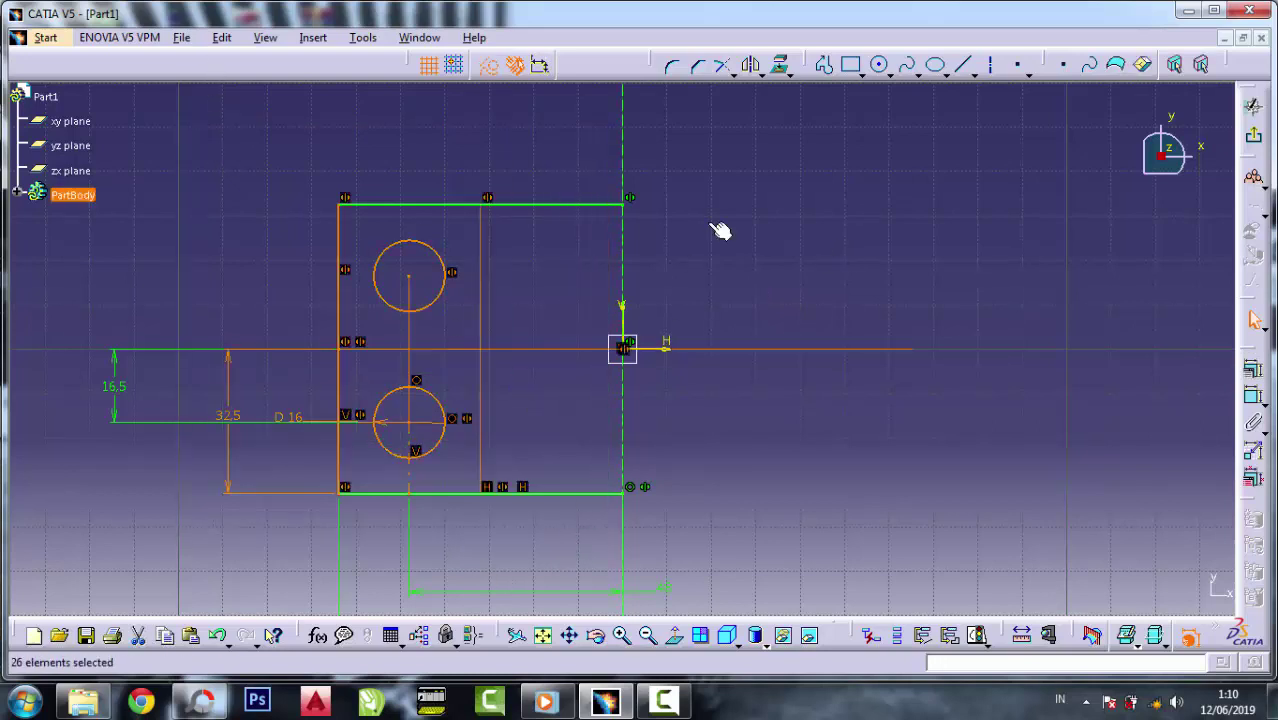
click(750, 65)
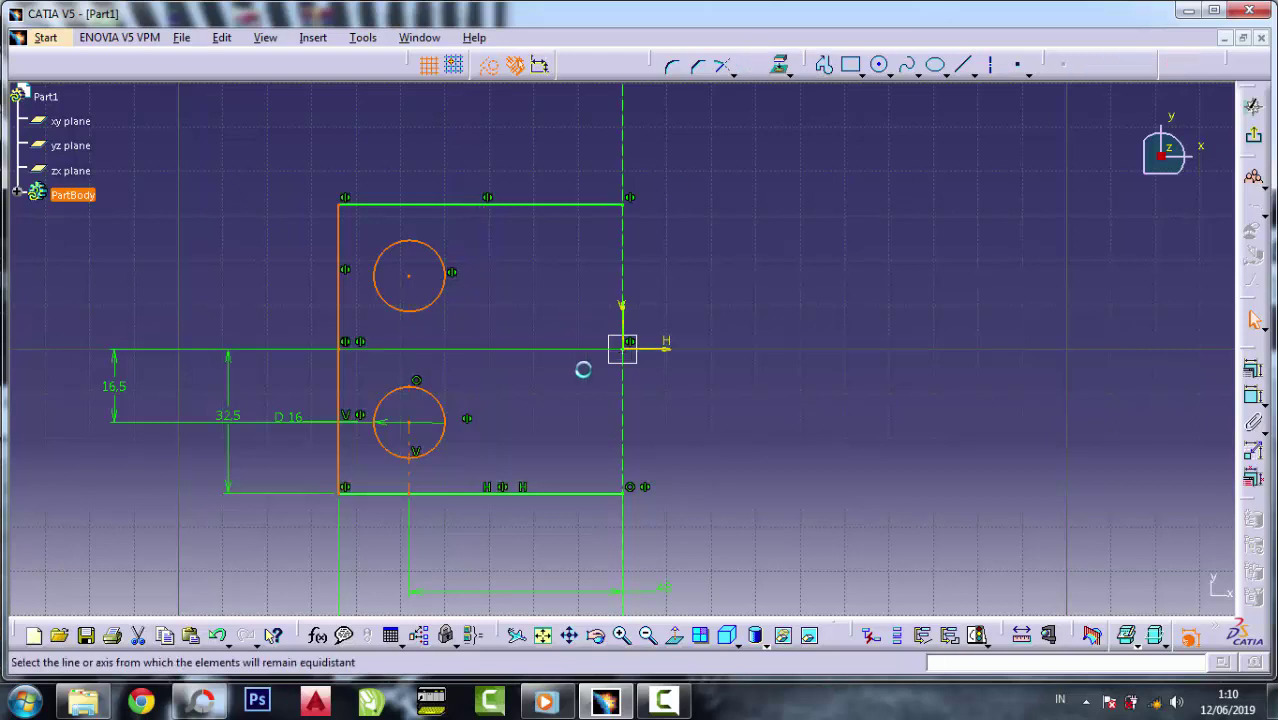
click(623, 310)
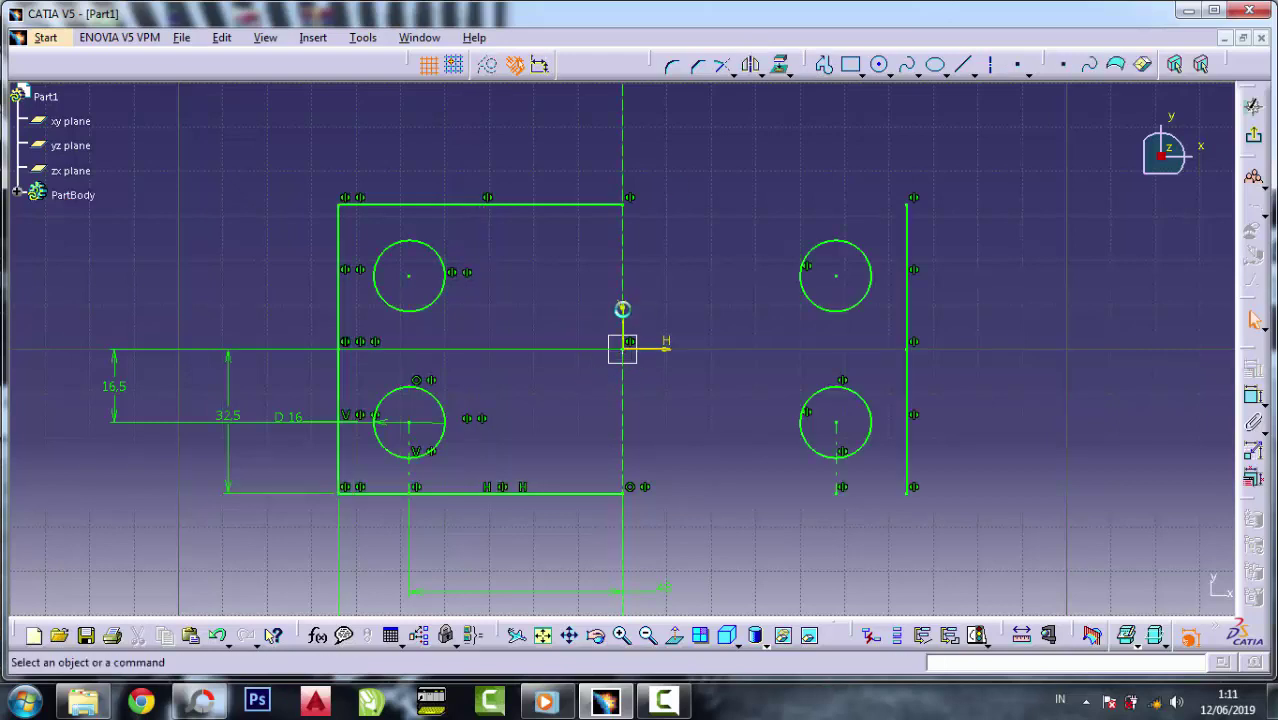
- Mirror the top and bottom edges across the vertical axis
click(538, 204)
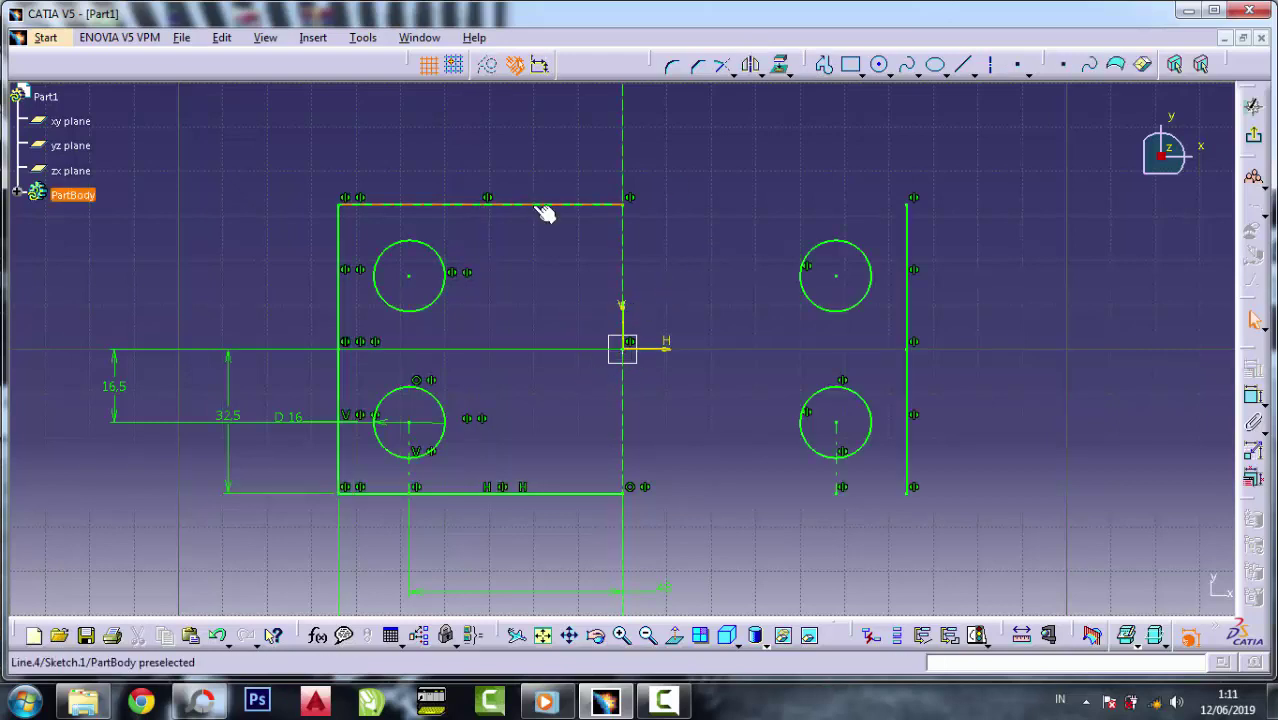
click(752, 66)
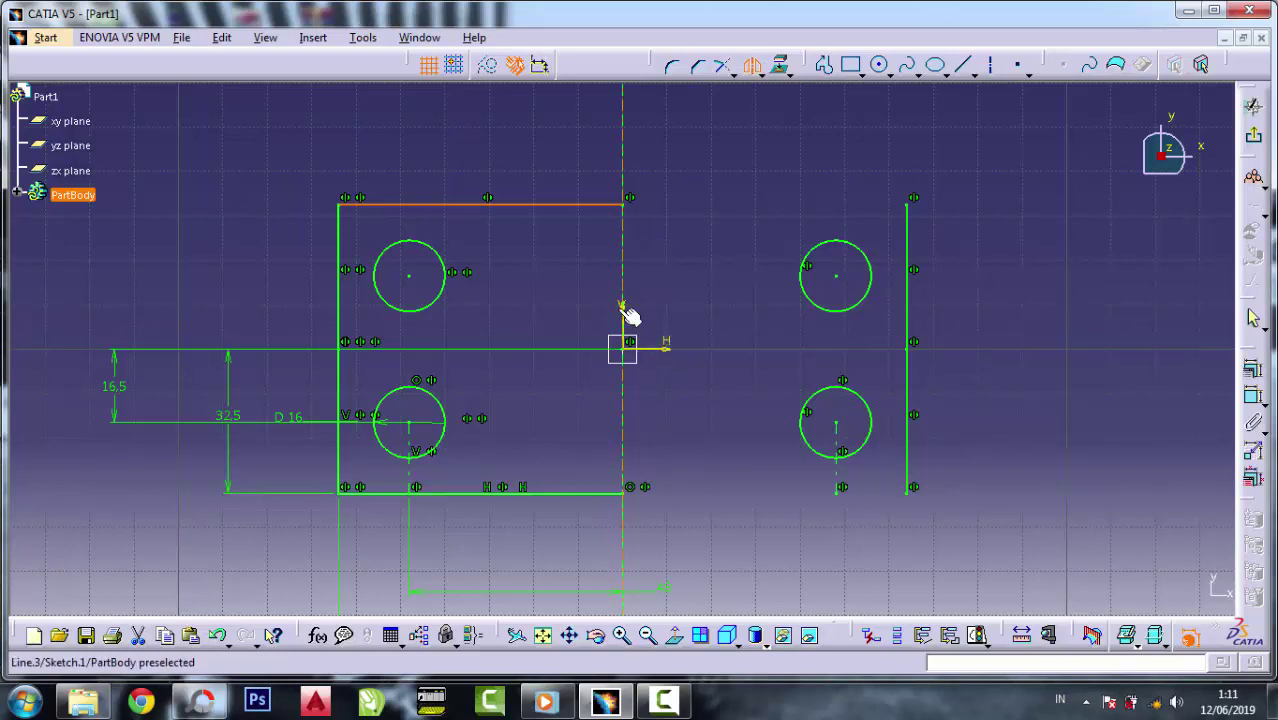
click(623, 310)
click(752, 66)
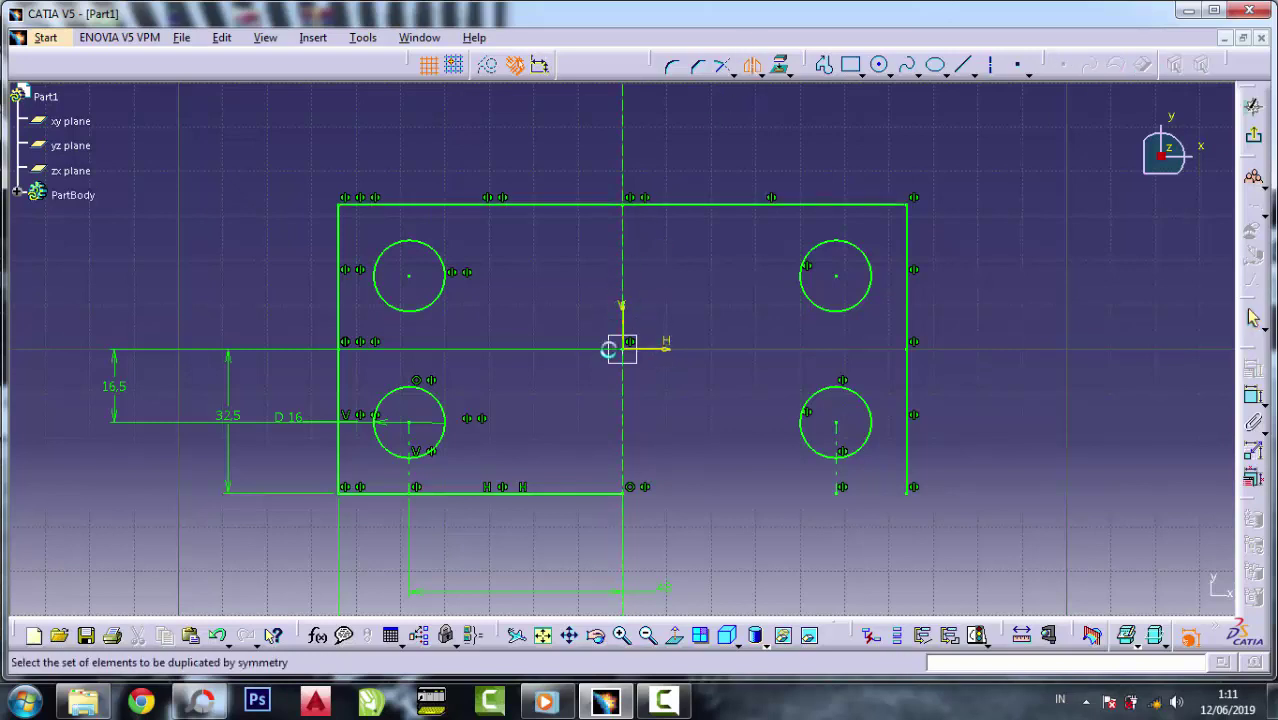
click(570, 492)
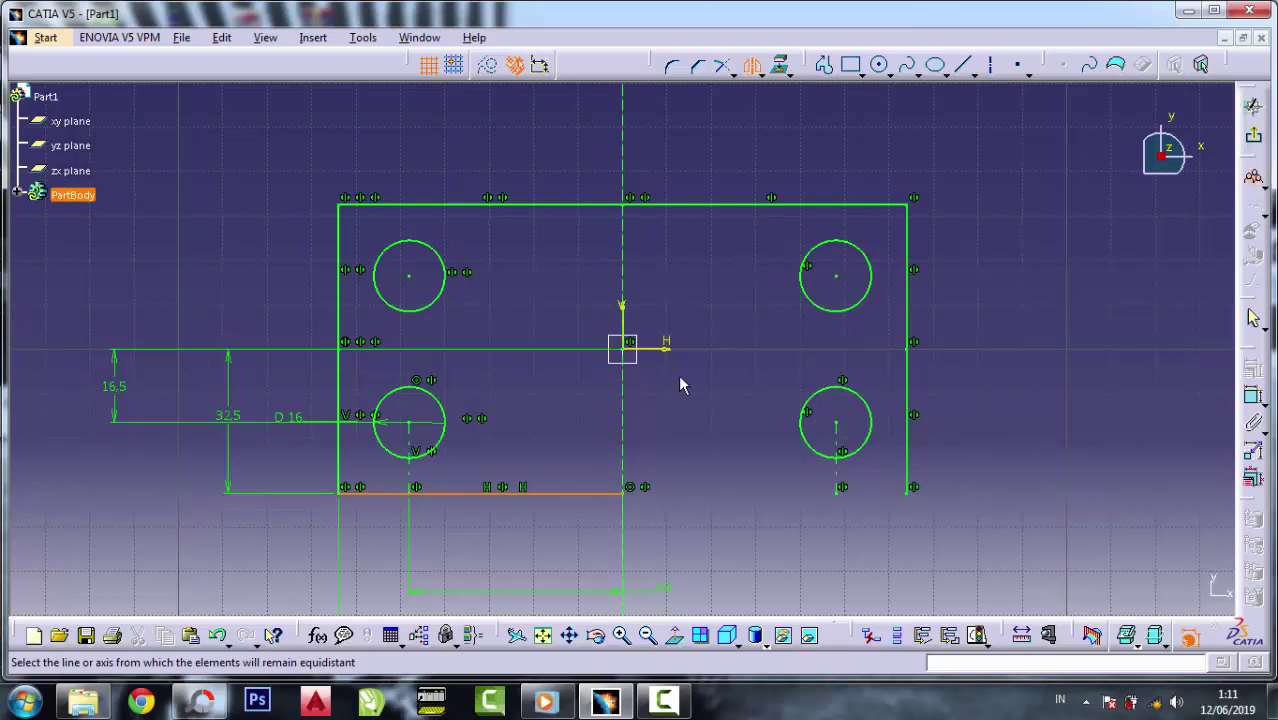
click(621, 306)
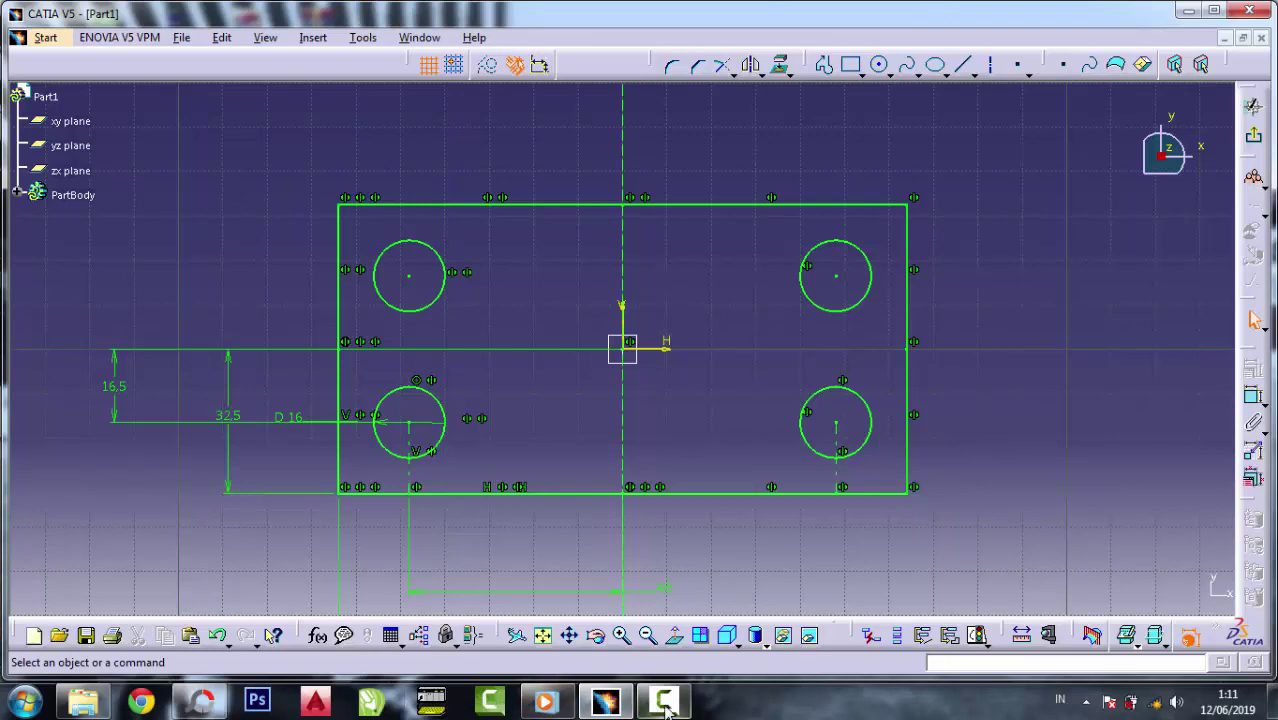
- Open the 'teknik resim örnekleri3' reference drawing from Pictures, then minimise Explorer and Photo Viewer
click(80, 697)
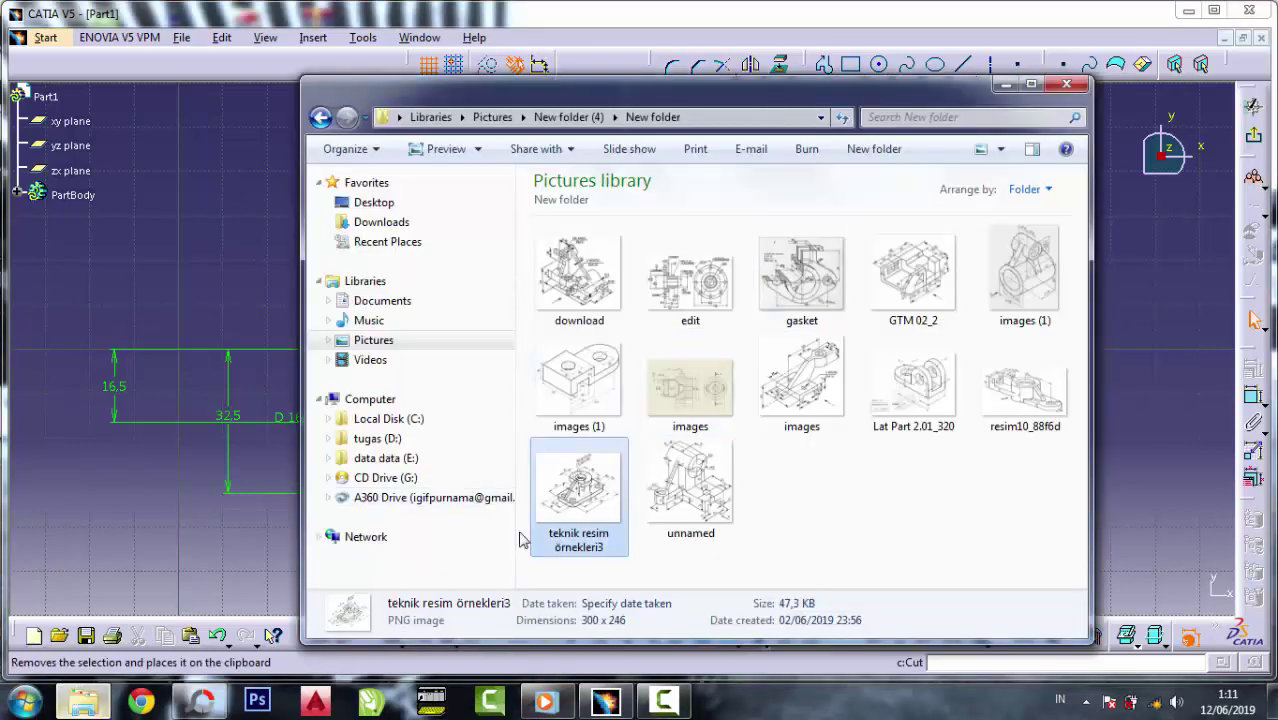
double_click(578, 490)
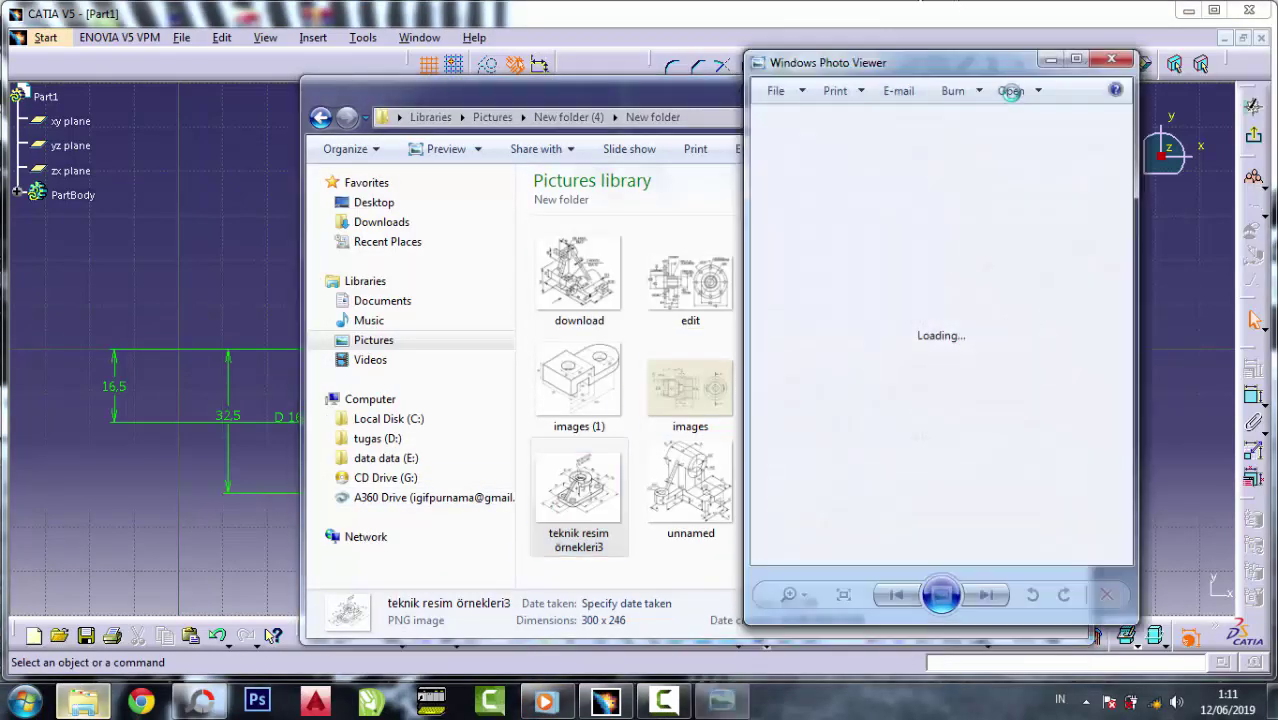
click(650, 95)
click(1006, 90)
drag(1003, 64, 1076, 54)
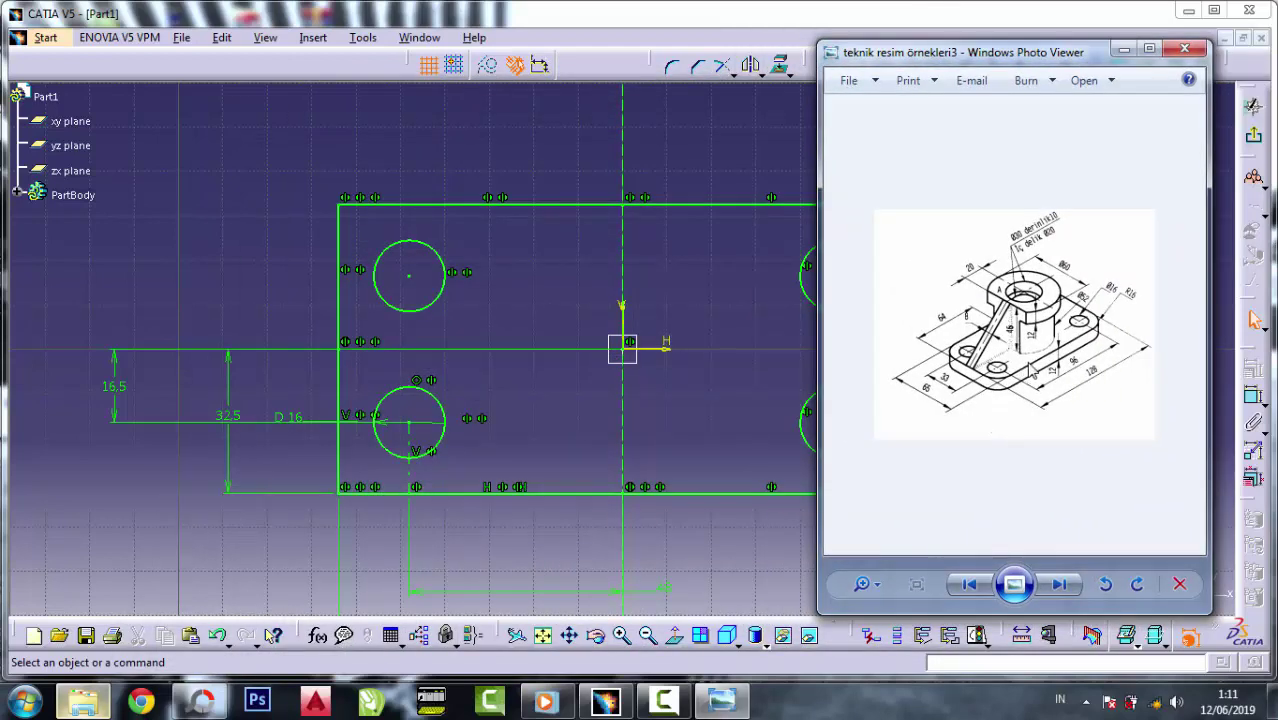
click(1122, 49)
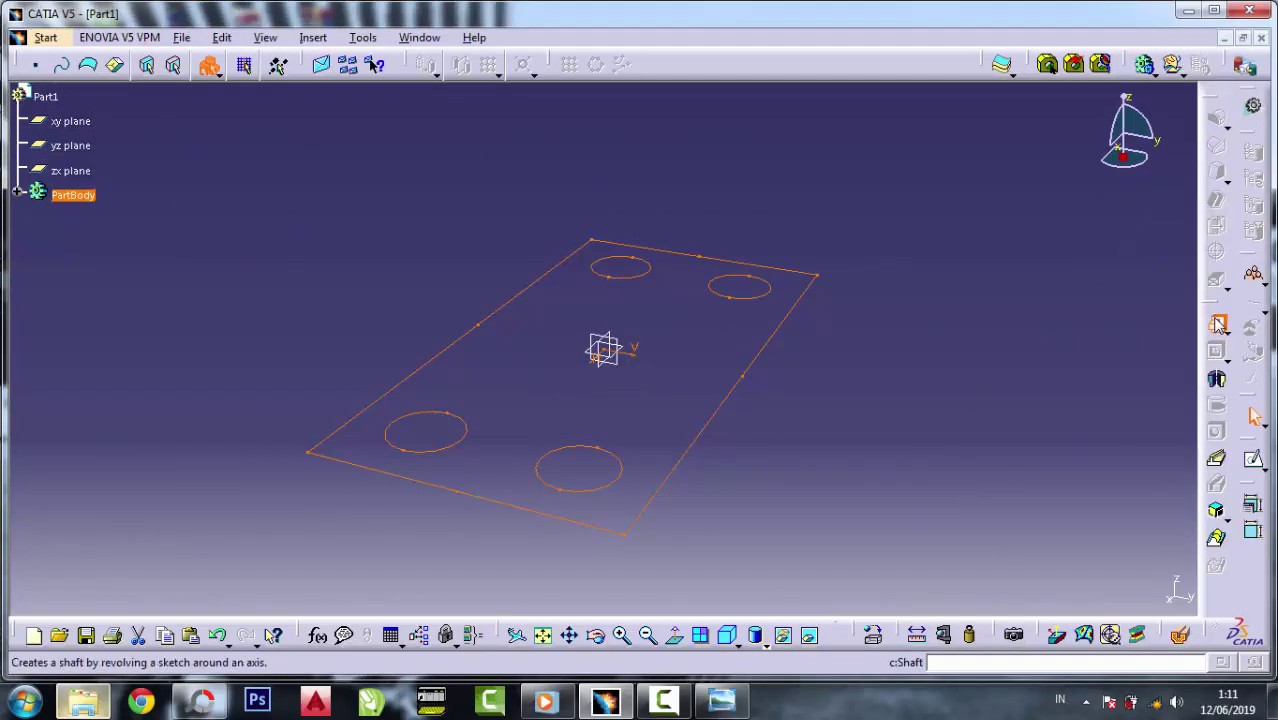
- Pad the plate sketch 12 mm thick after checking the thickness on the reference drawing
click(1218, 325)
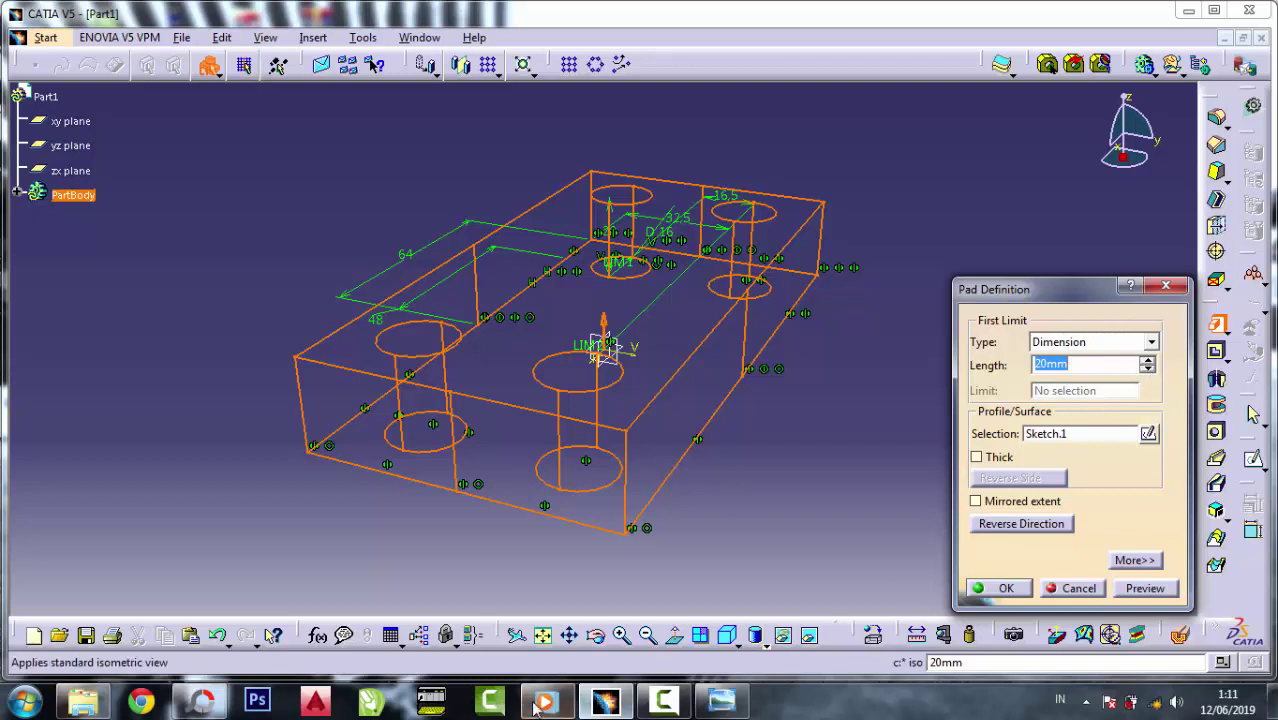
click(720, 702)
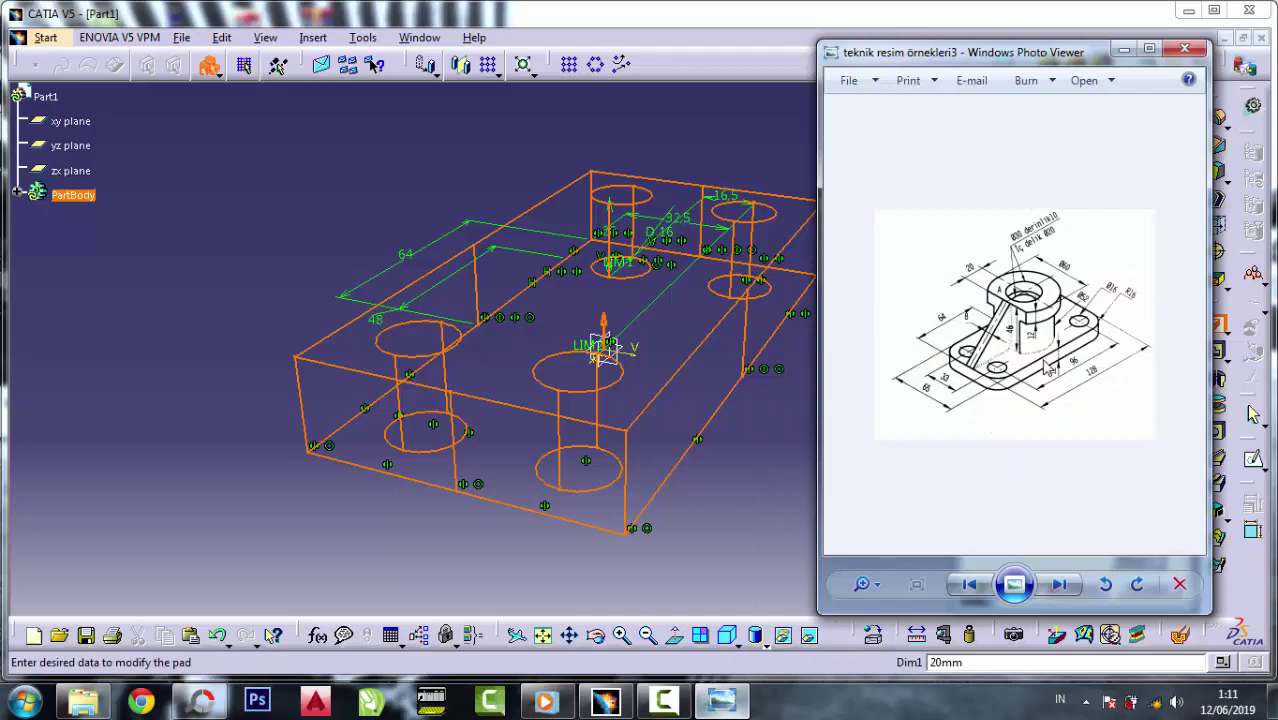
scroll(1046, 366, up, 1)
scroll(940, 400, up, 1)
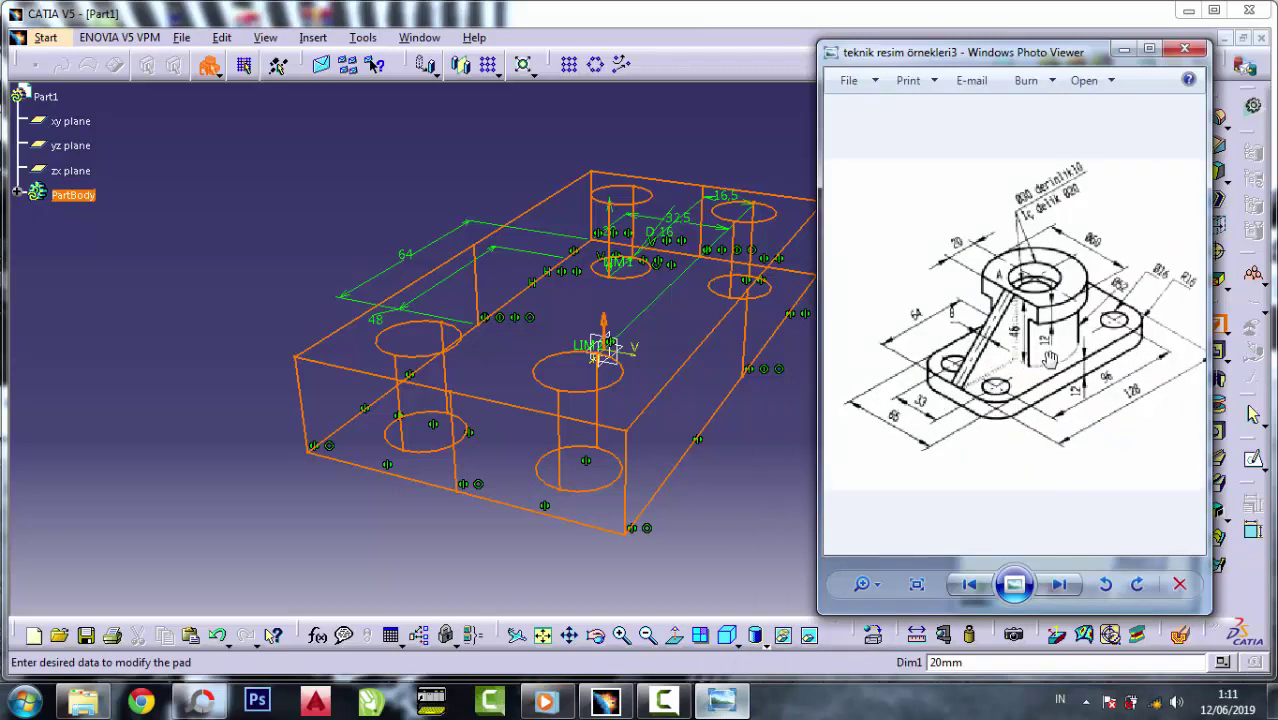
click(1123, 49)
text(12)
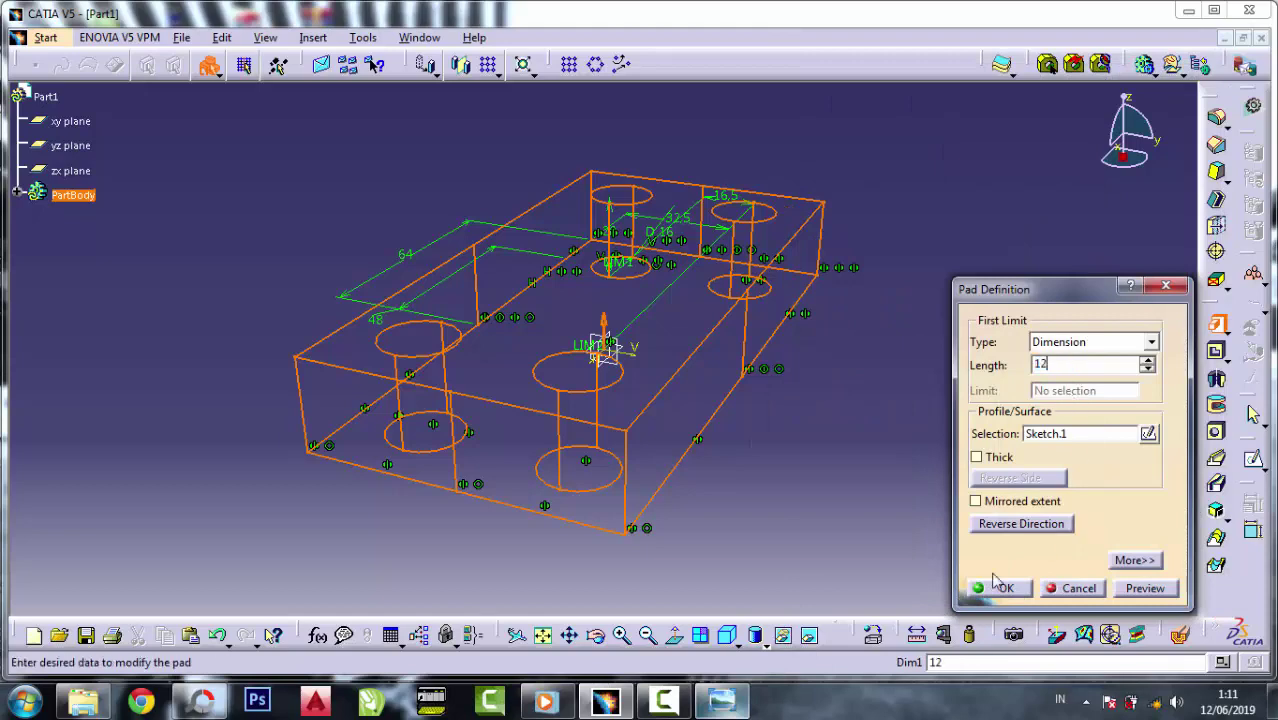
click(997, 587)
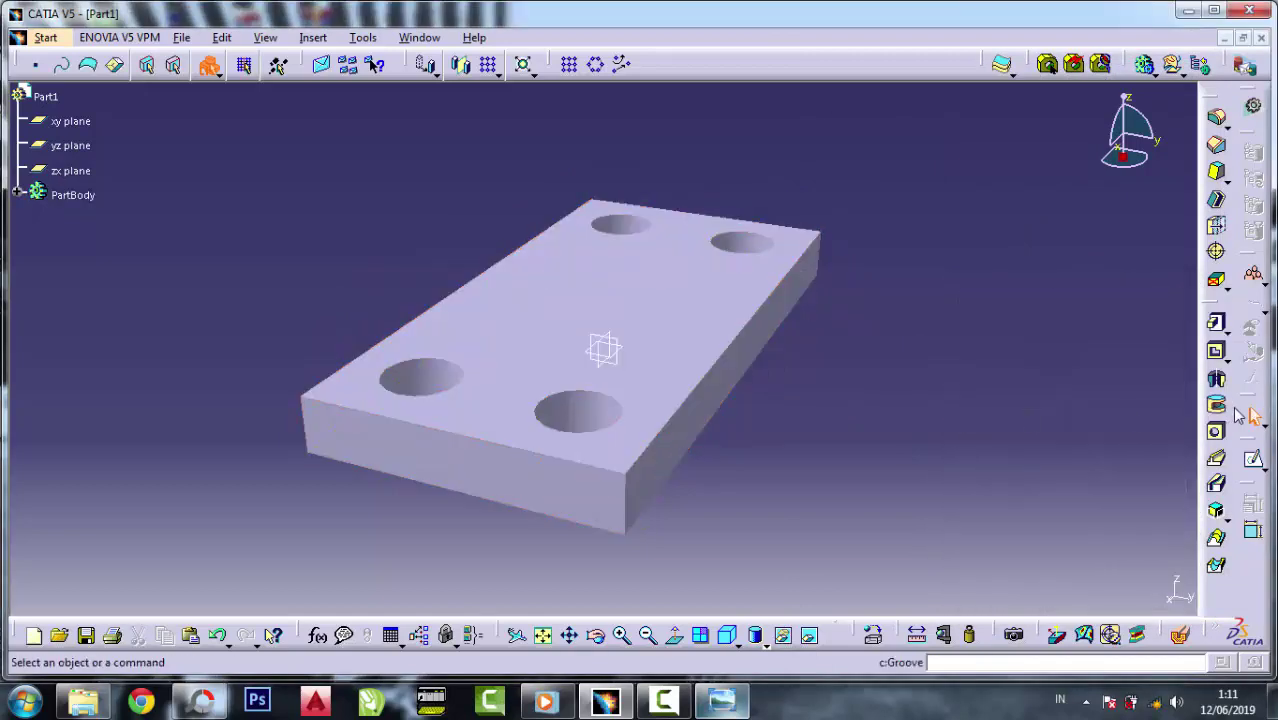
- Orbit the plate and start a new sketch on its face
click(595, 635)
mouse_move(676, 559)
mouse_down()
mouse_move(568, 426)
mouse_move(519, 505)
mouse_move(445, 402)
mouse_move(442, 348)
mouse_move(622, 431)
mouse_move(693, 251)
mouse_move(842, 197)
mouse_move(868, 255)
mouse_move(830, 582)
mouse_move(802, 345)
mouse_up()
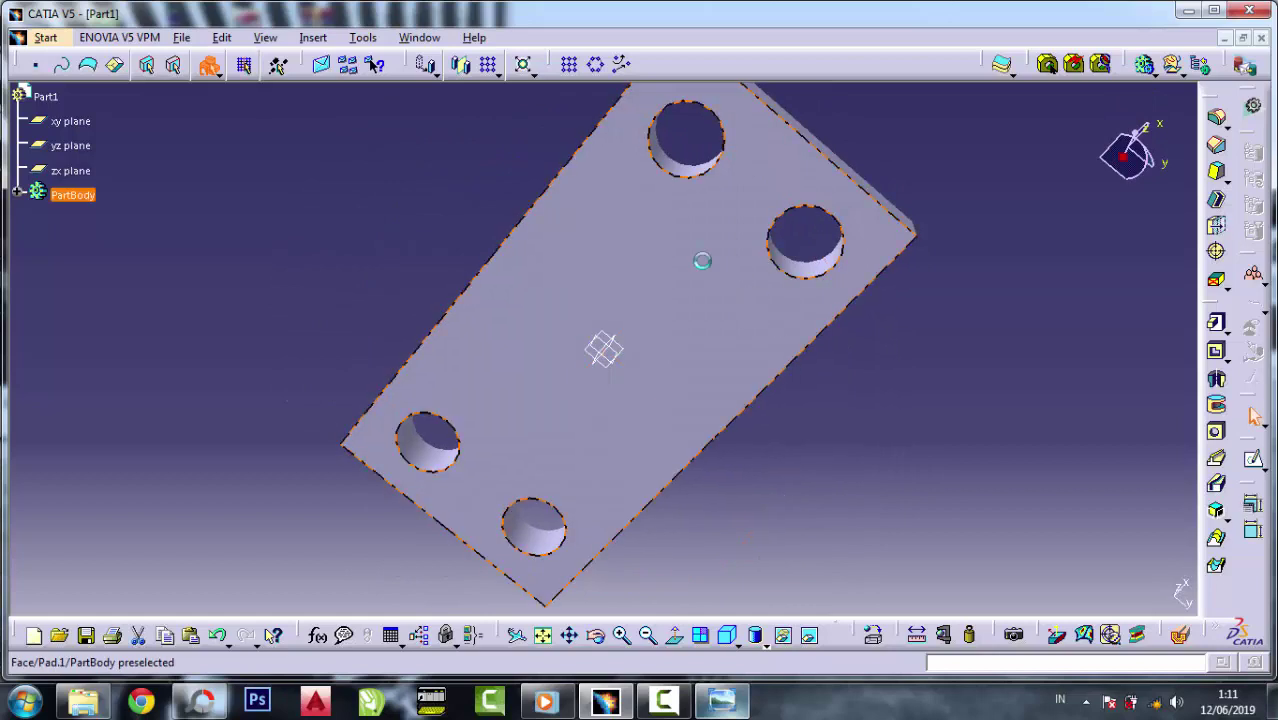
click(1216, 458)
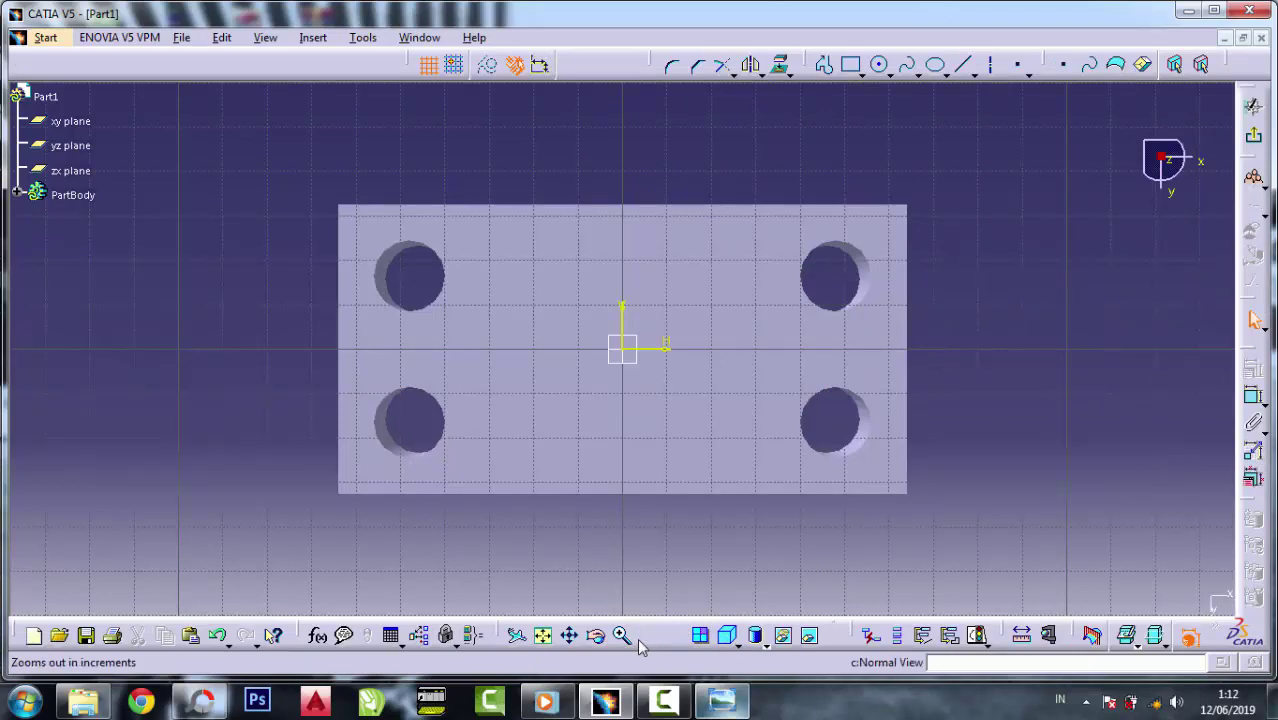
- Bring up the reference drawing and zoom in on the boss dimensions
click(721, 700)
scroll(1000, 318, up, 3)
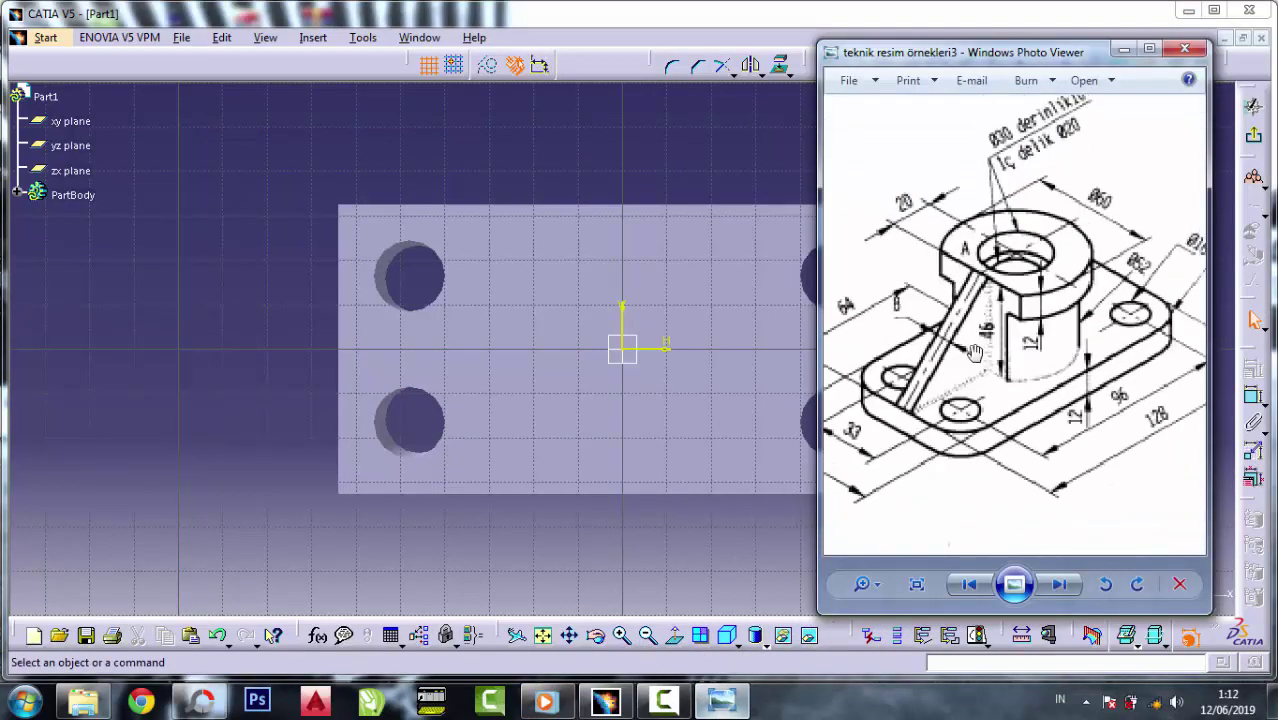
scroll(1073, 305, up, 1)
scroll(1157, 262, up, 2)
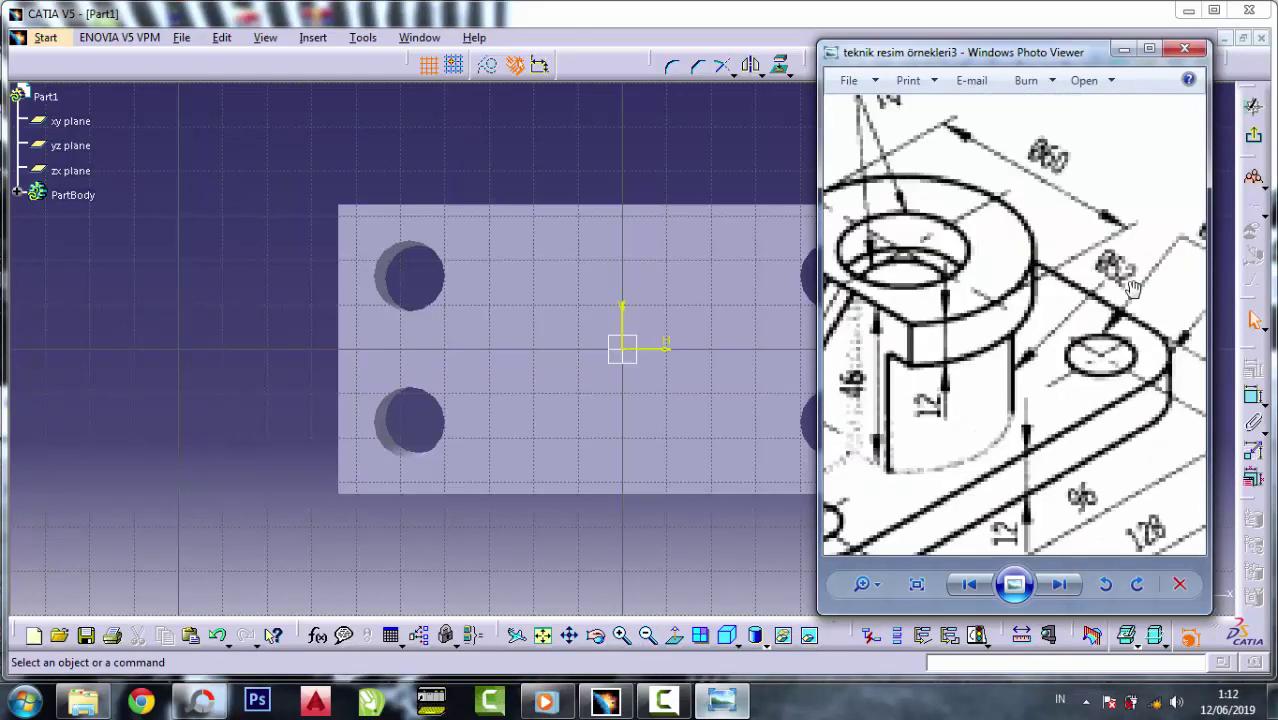
scroll(1130, 285, up, 2)
scroll(1146, 217, down, 1)
scroll(1137, 214, down, 1)
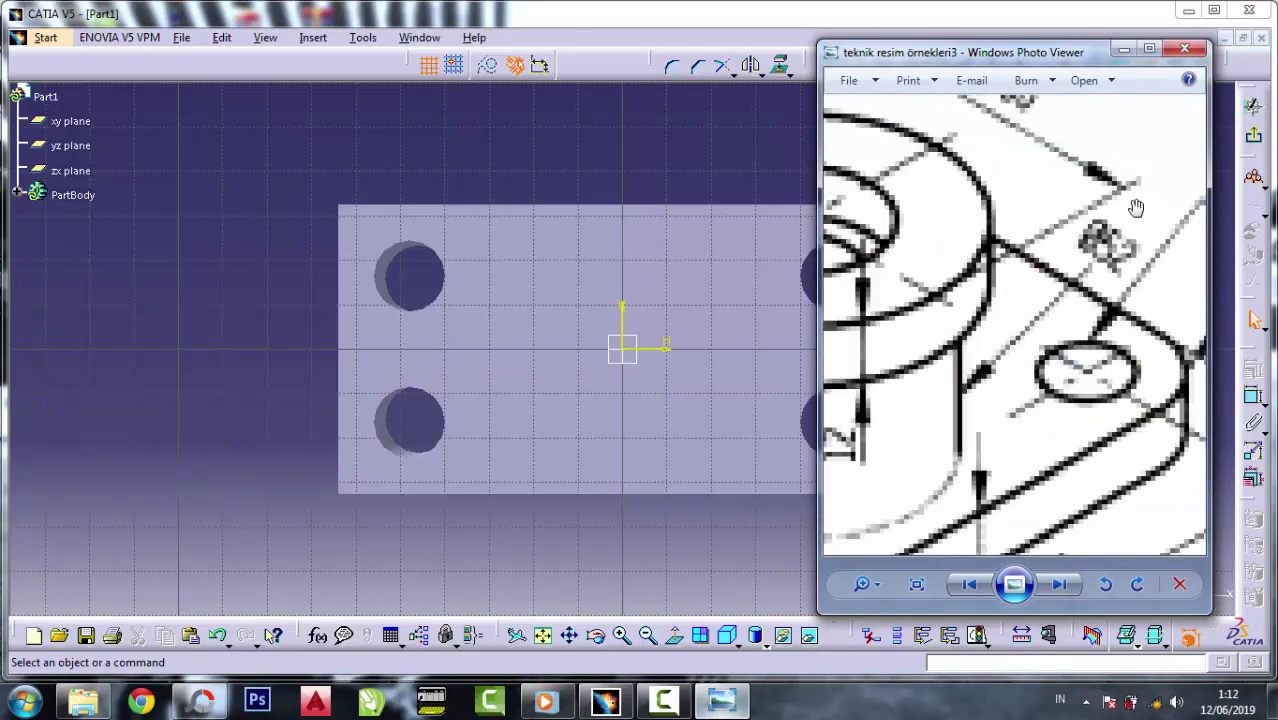
scroll(1131, 212, down, 1)
- Draw a circle centred on the sketch origin
click(1125, 52)
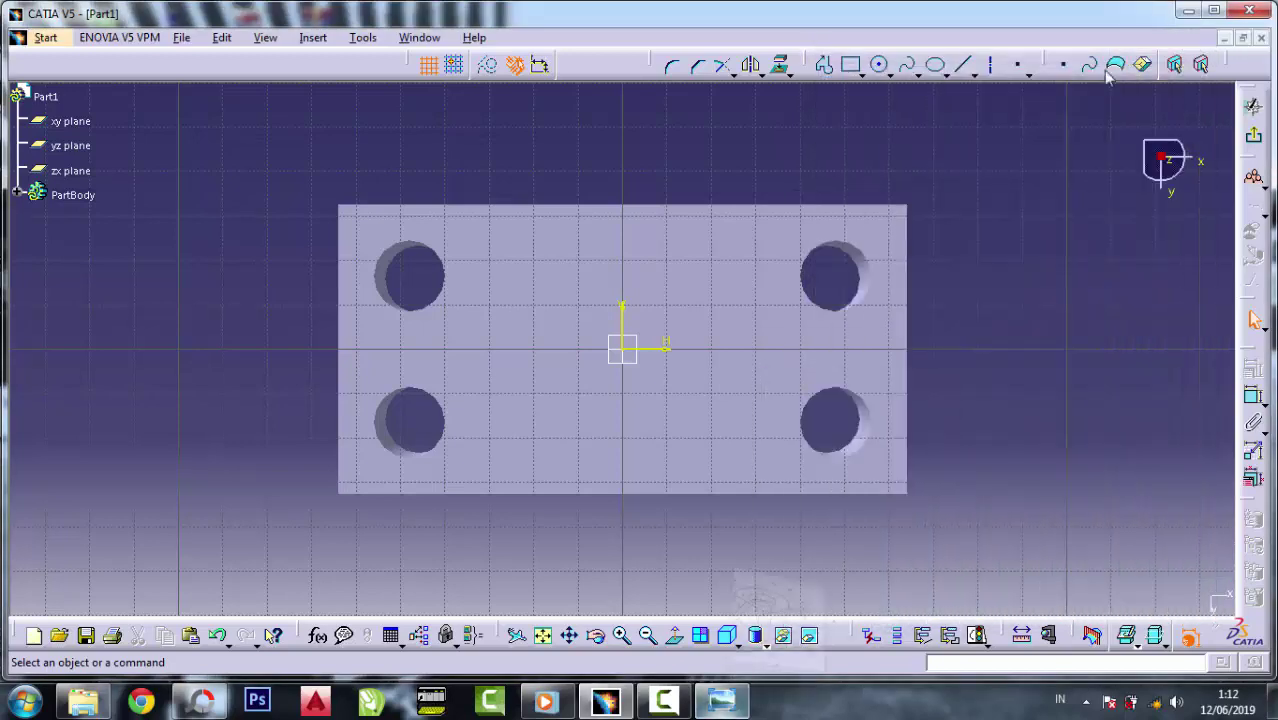
click(880, 66)
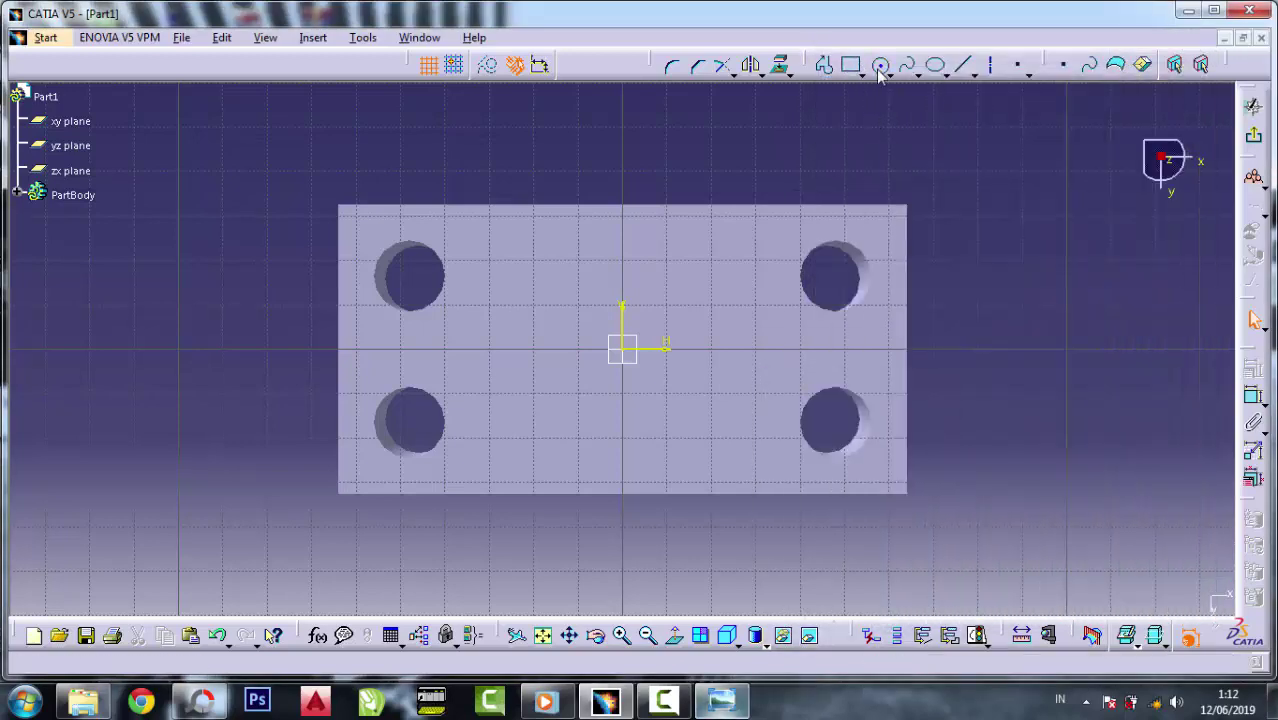
click(624, 349)
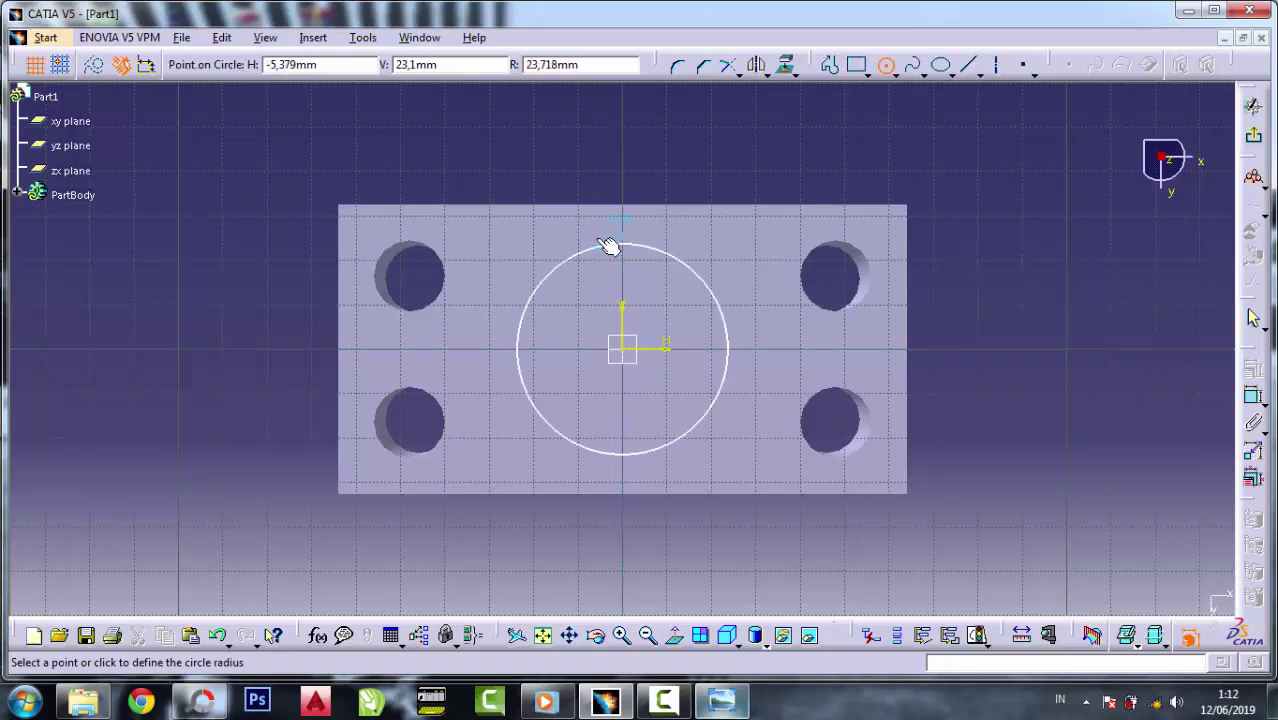
click(618, 237)
- Dimension the circle's diameter and set it to 62 mm
click(1254, 400)
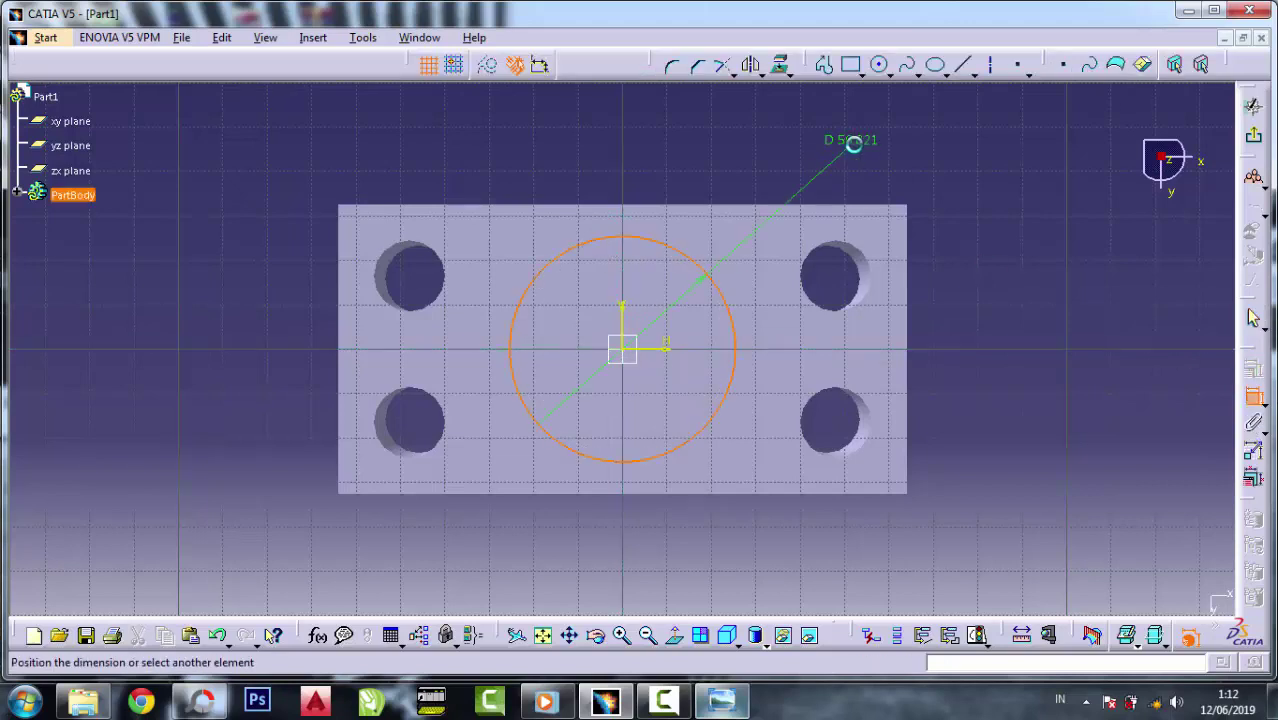
click(858, 140)
double_click(862, 140)
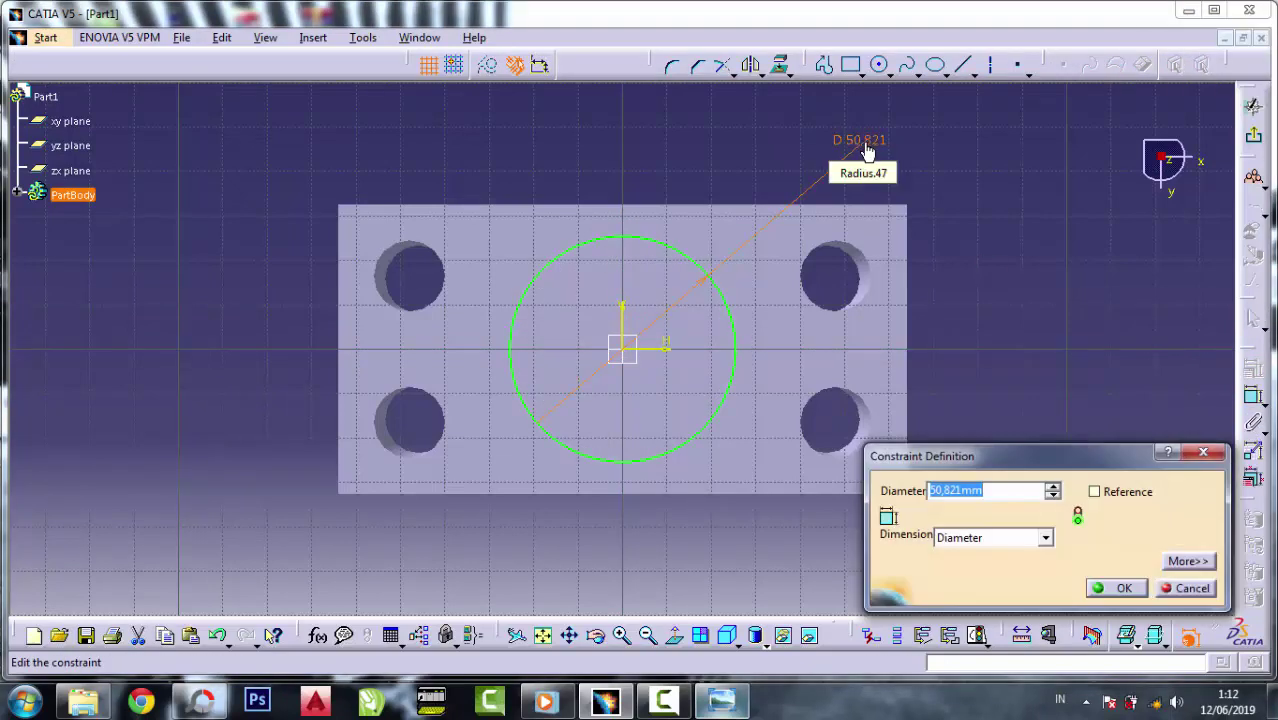
text(62)
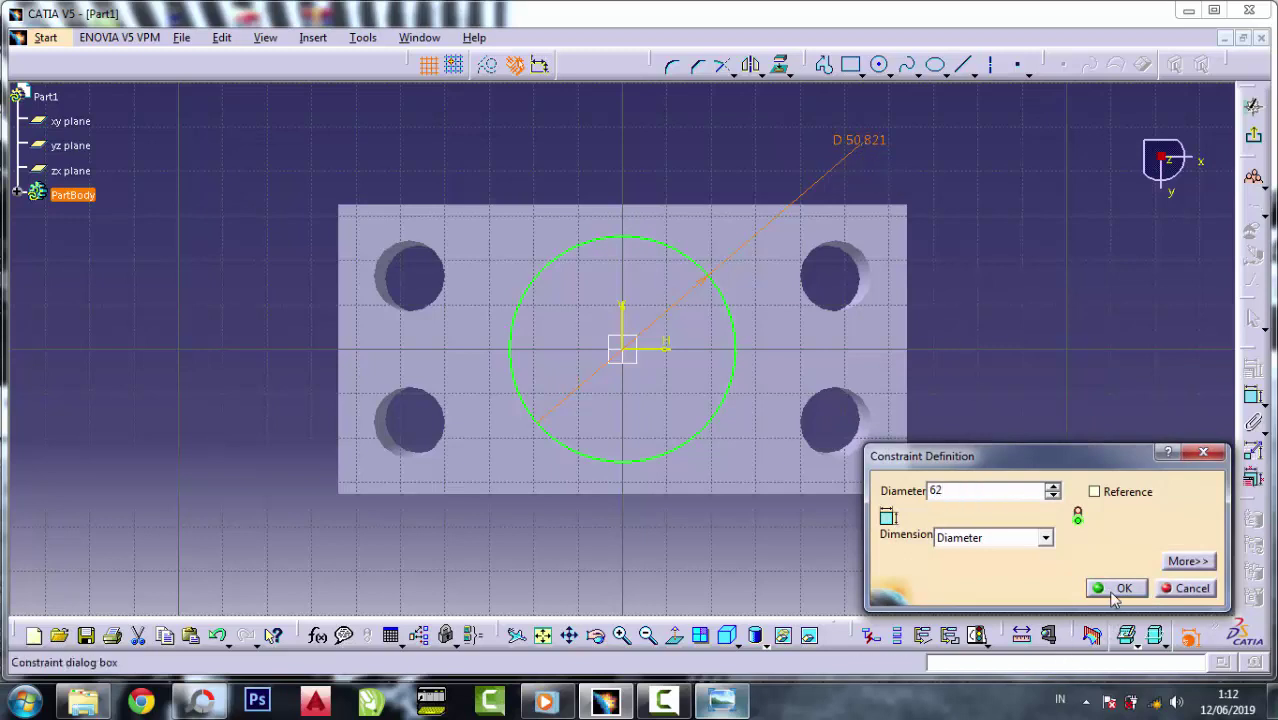
click(1115, 590)
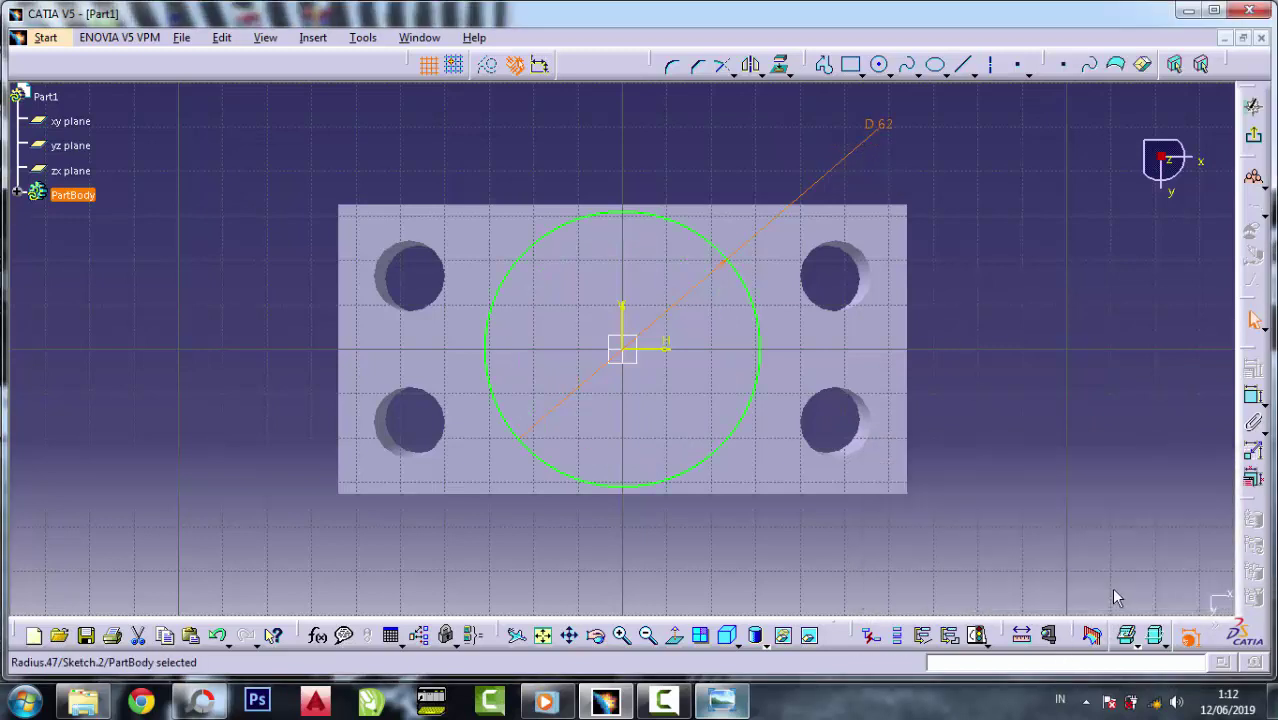
- Check the reference drawing and correct the circle's diameter to 52 mm
click(720, 700)
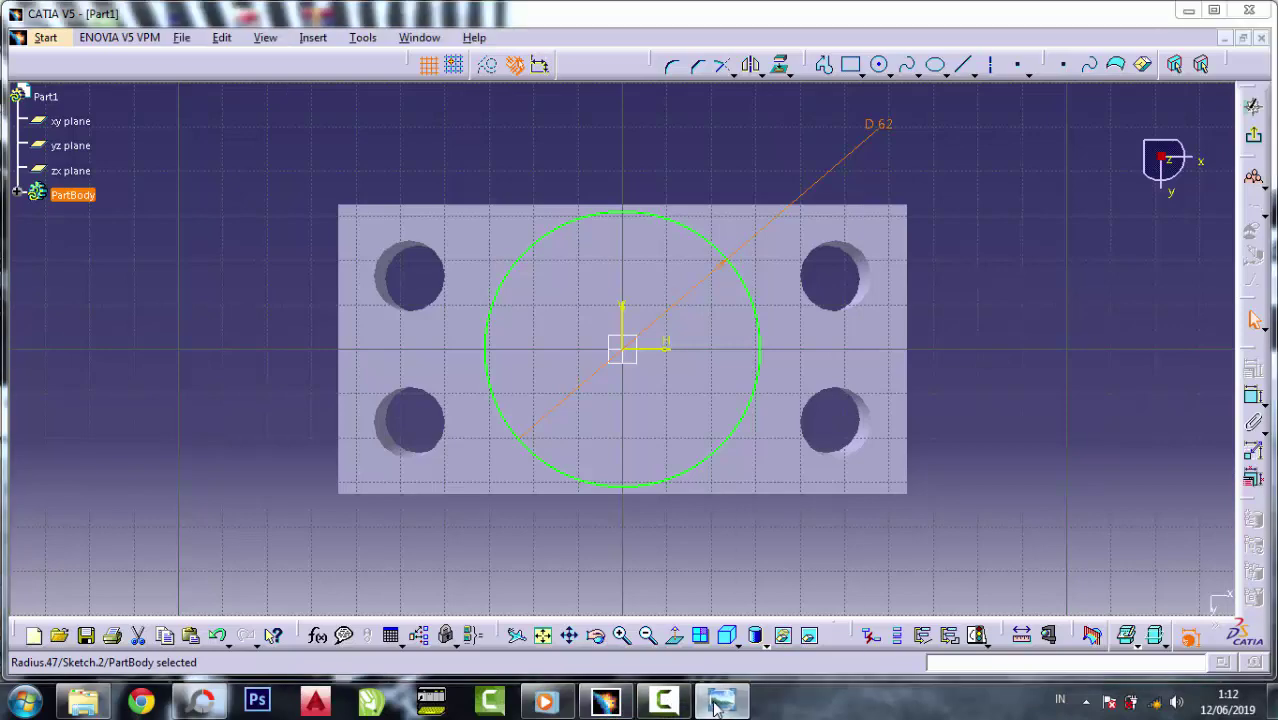
scroll(1141, 183, up, 2)
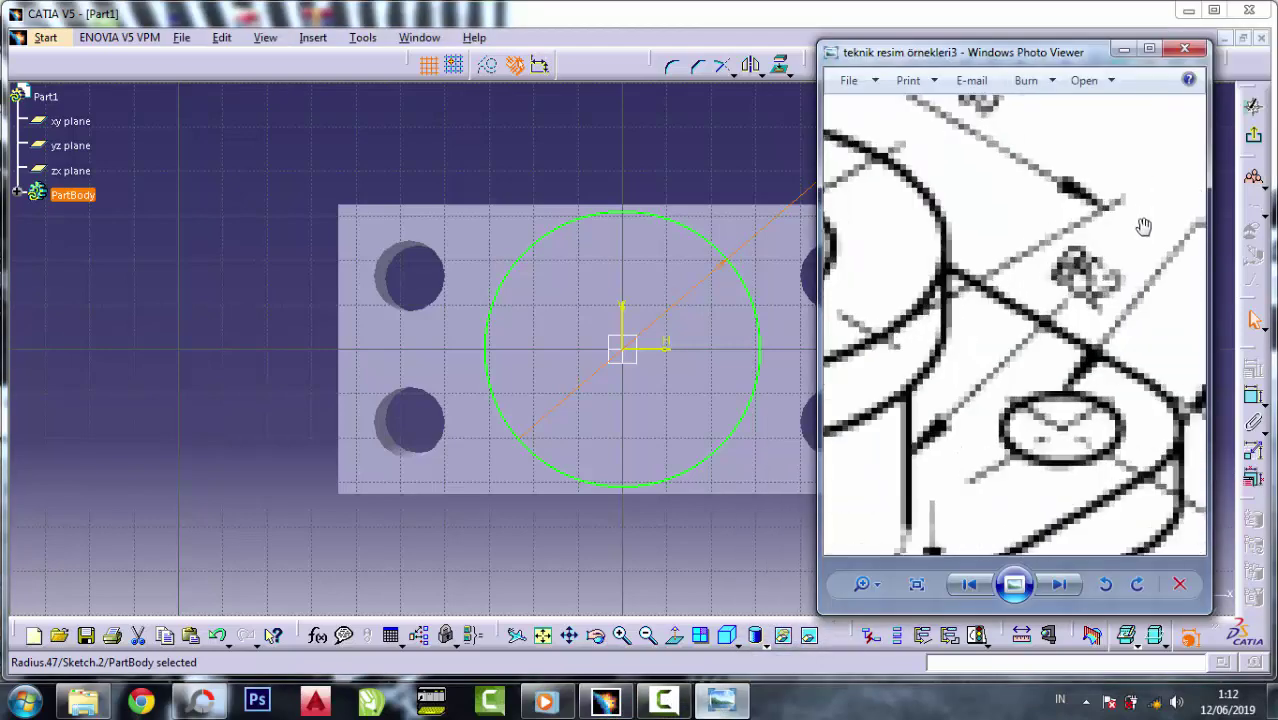
scroll(1103, 258, up, 3)
scroll(1101, 257, down, 1)
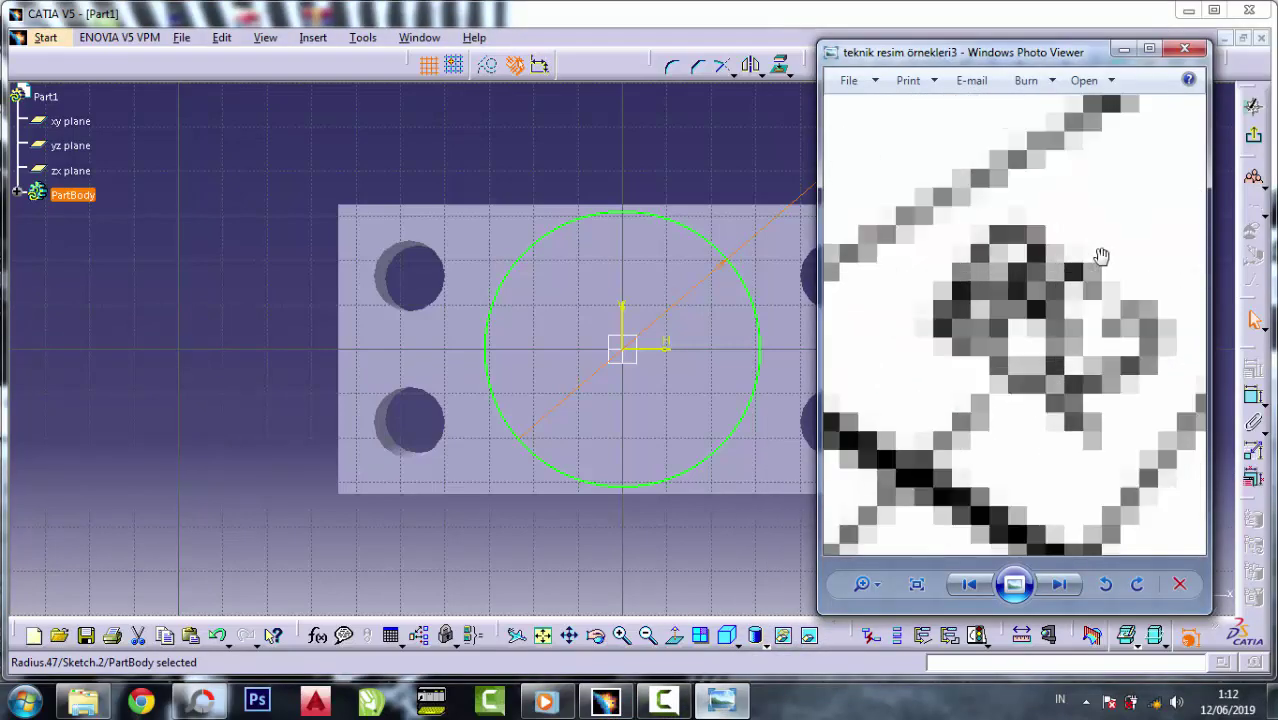
scroll(1101, 257, down, 1)
scroll(1101, 257, down, 1)
scroll(1101, 257, down, 1)
scroll(1100, 257, down, 1)
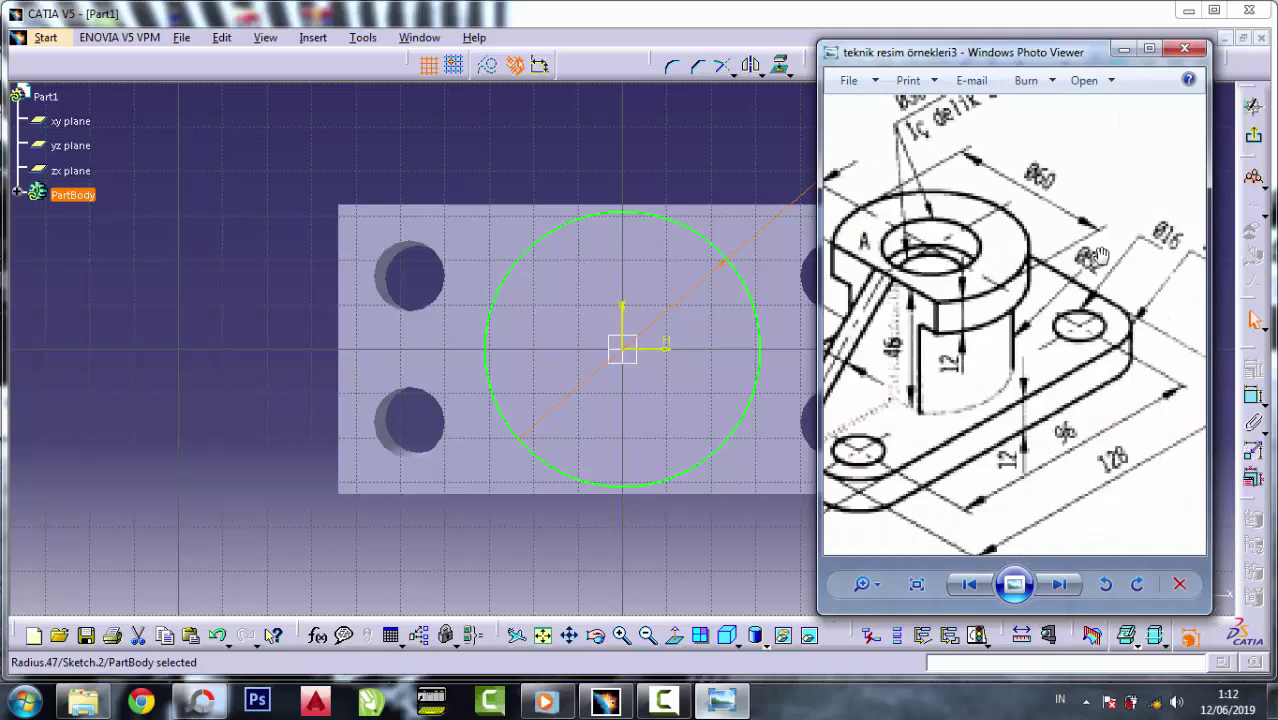
scroll(1097, 236, up, 1)
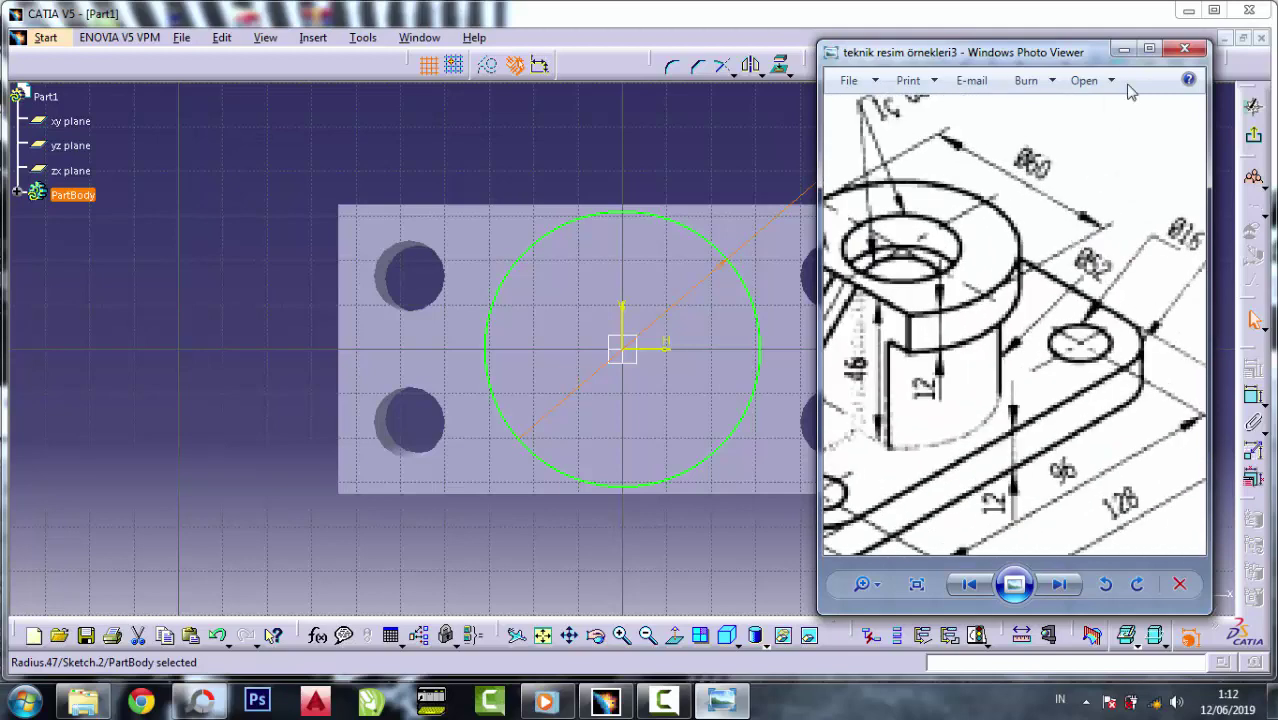
click(1124, 50)
double_click(877, 123)
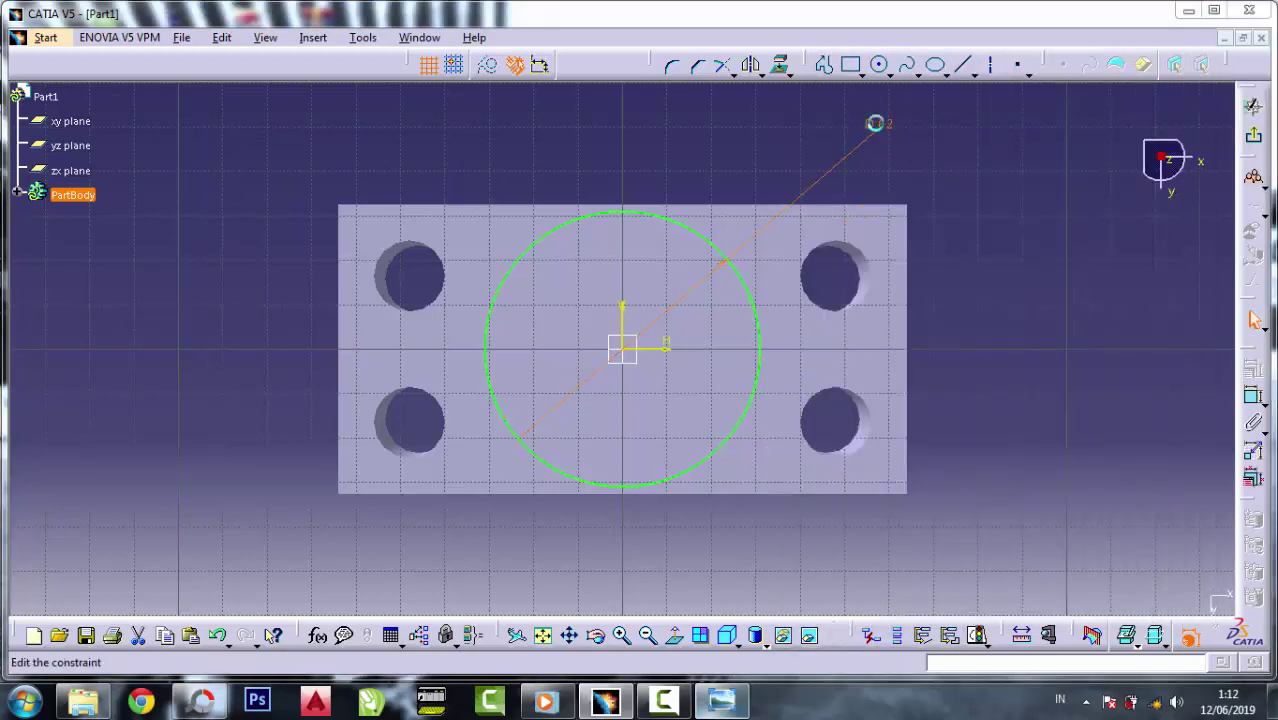
text(52)
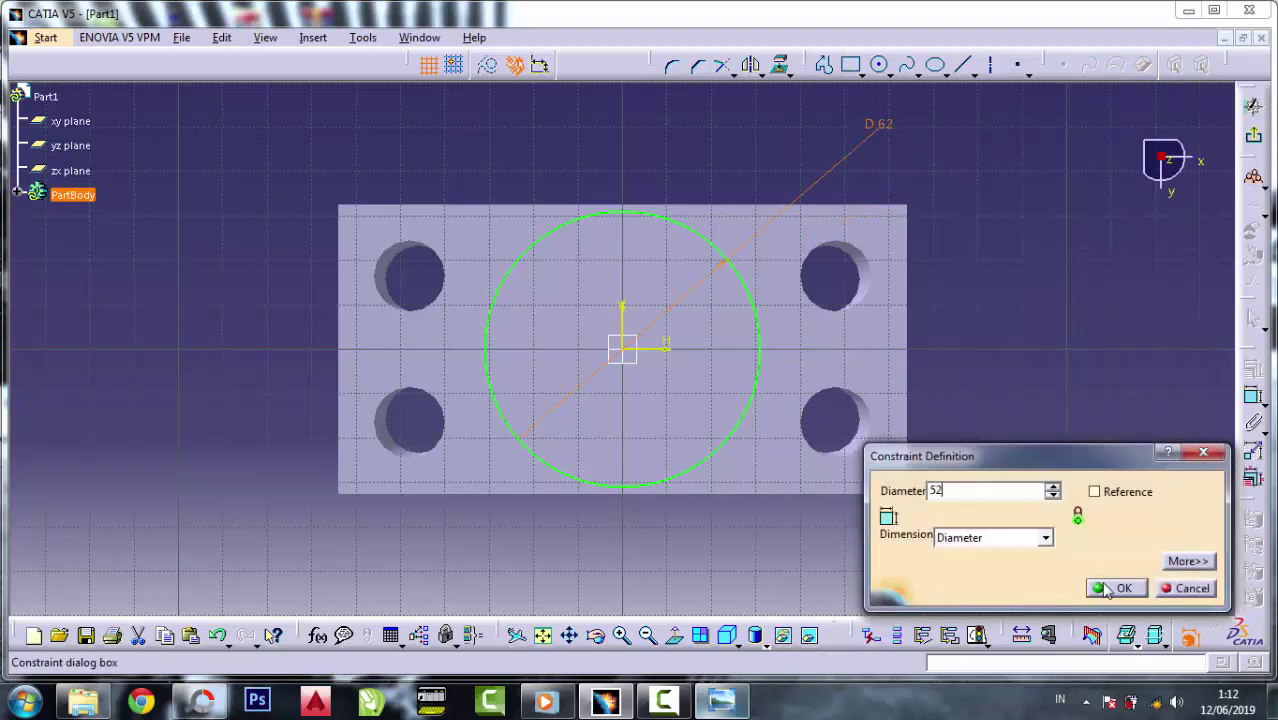
click(1114, 588)
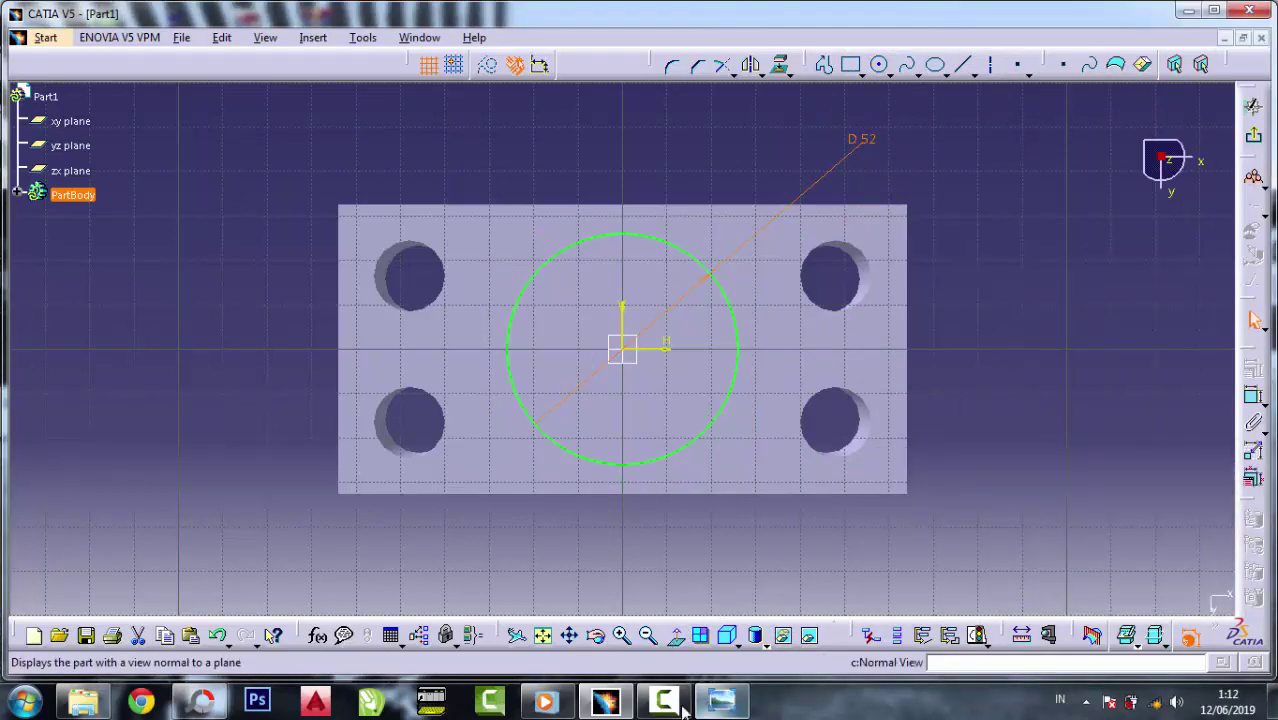
- Review the boss dimensions on the drawing, then exit the sketch and start a Pad
click(725, 705)
drag(1035, 165, 1011, 415)
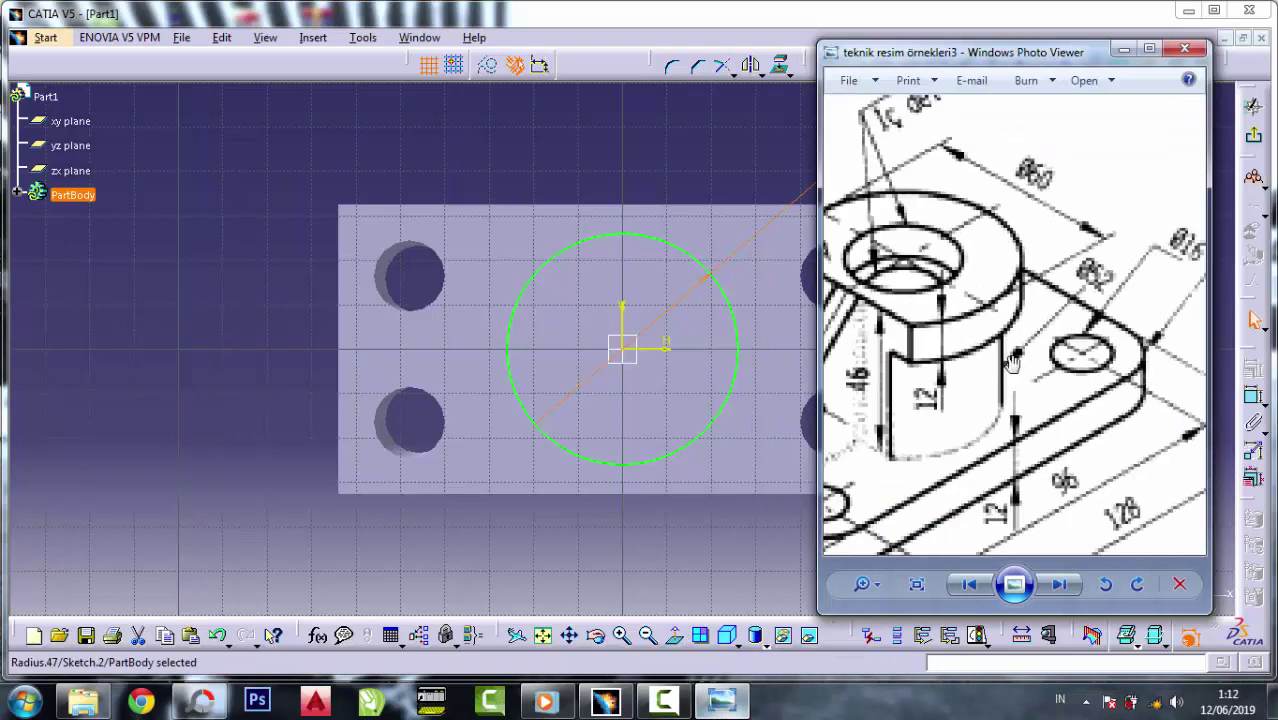
scroll(1060, 274, up, 1)
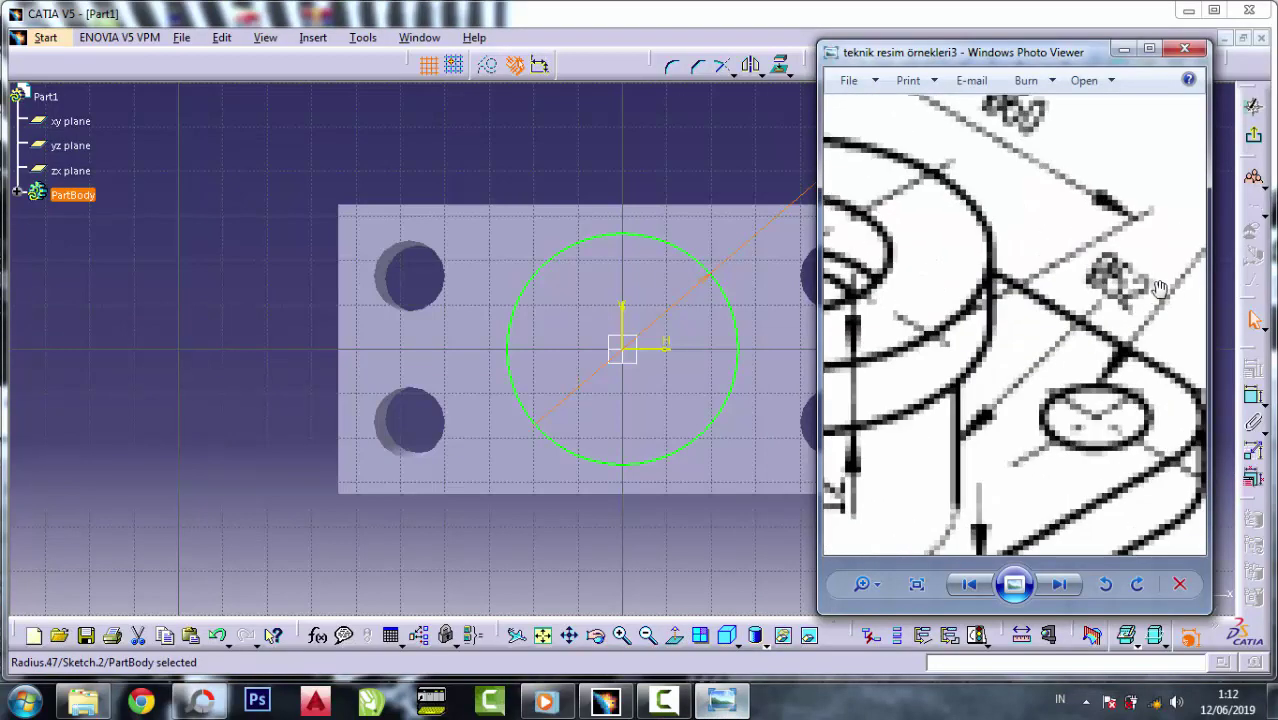
scroll(1070, 280, up, 1)
scroll(1080, 288, down, 1)
scroll(1088, 295, down, 1)
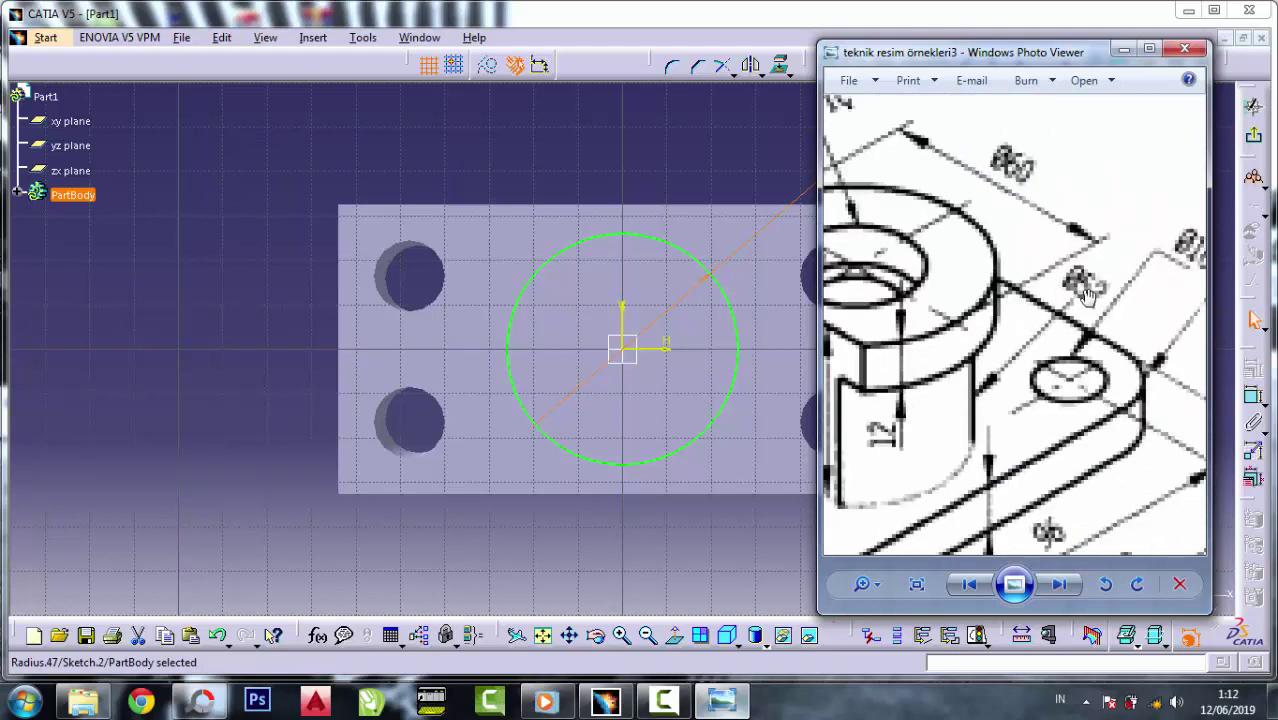
click(1124, 52)
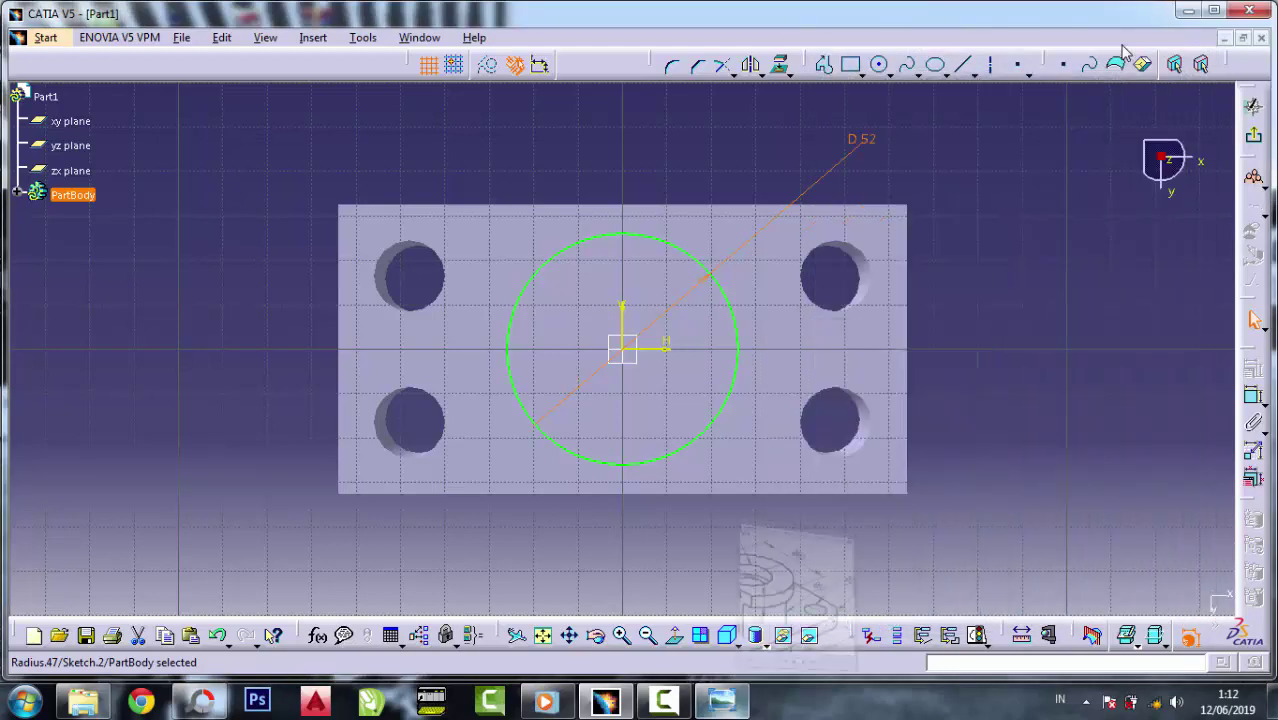
click(1250, 142)
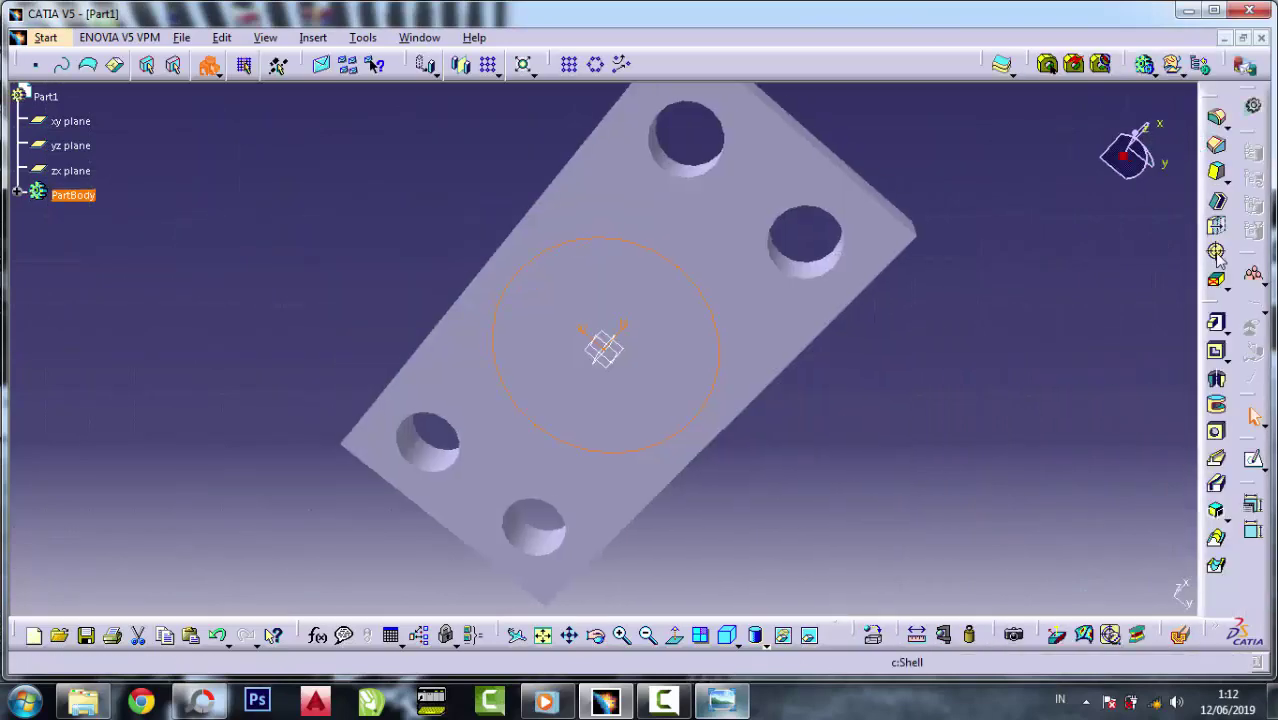
click(1216, 326)
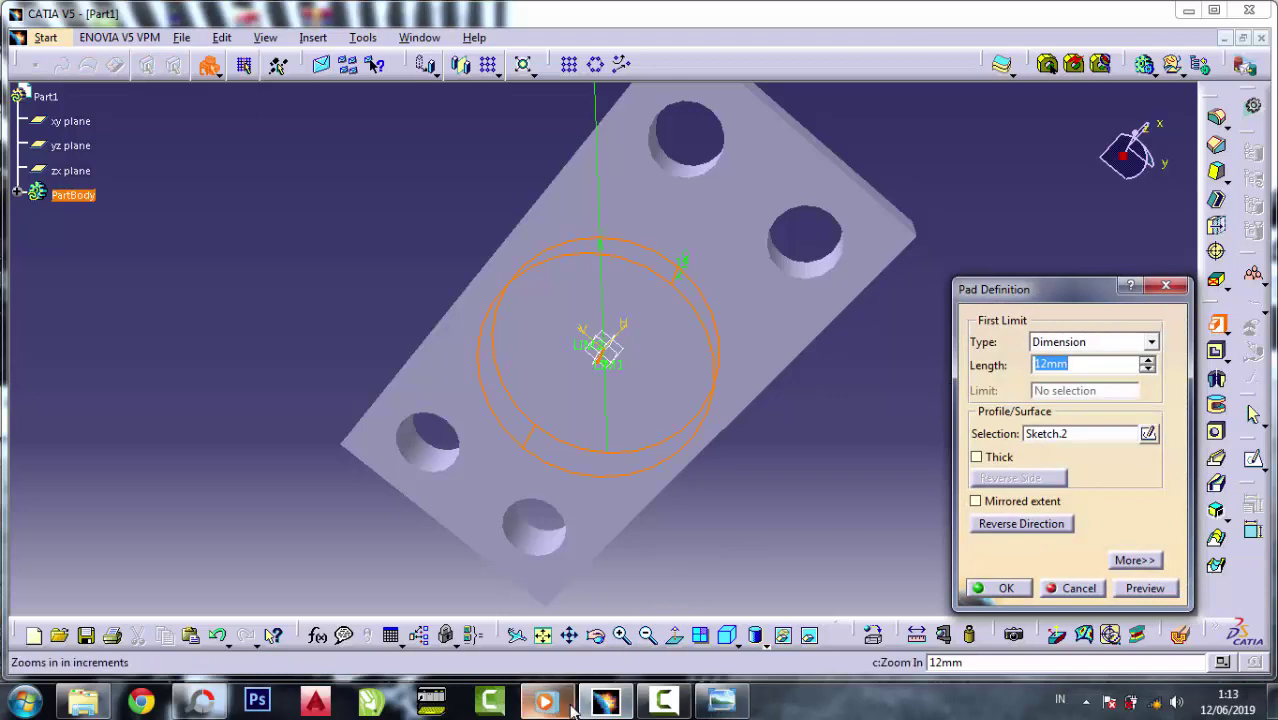
- Confirm the boss pad at 46 mm length after checking the reference drawing
click(722, 700)
scroll(1004, 366, down, 3)
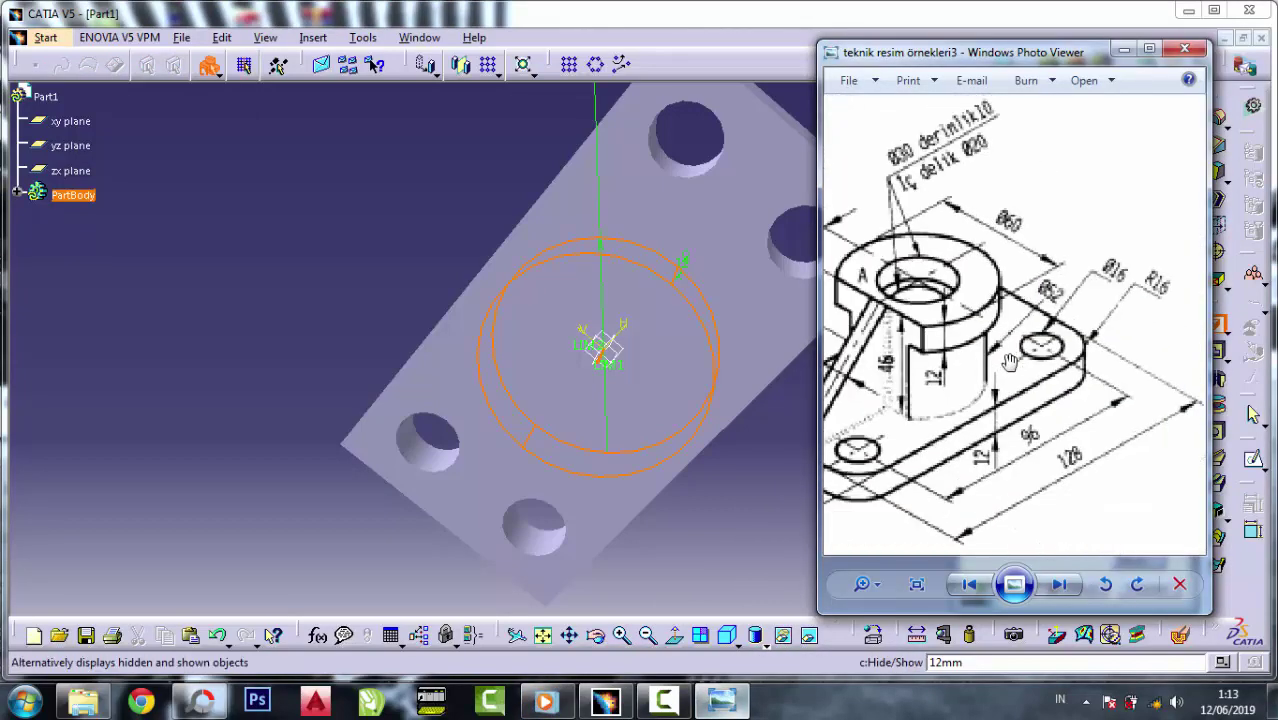
scroll(942, 364, up, 1)
scroll(948, 331, up, 1)
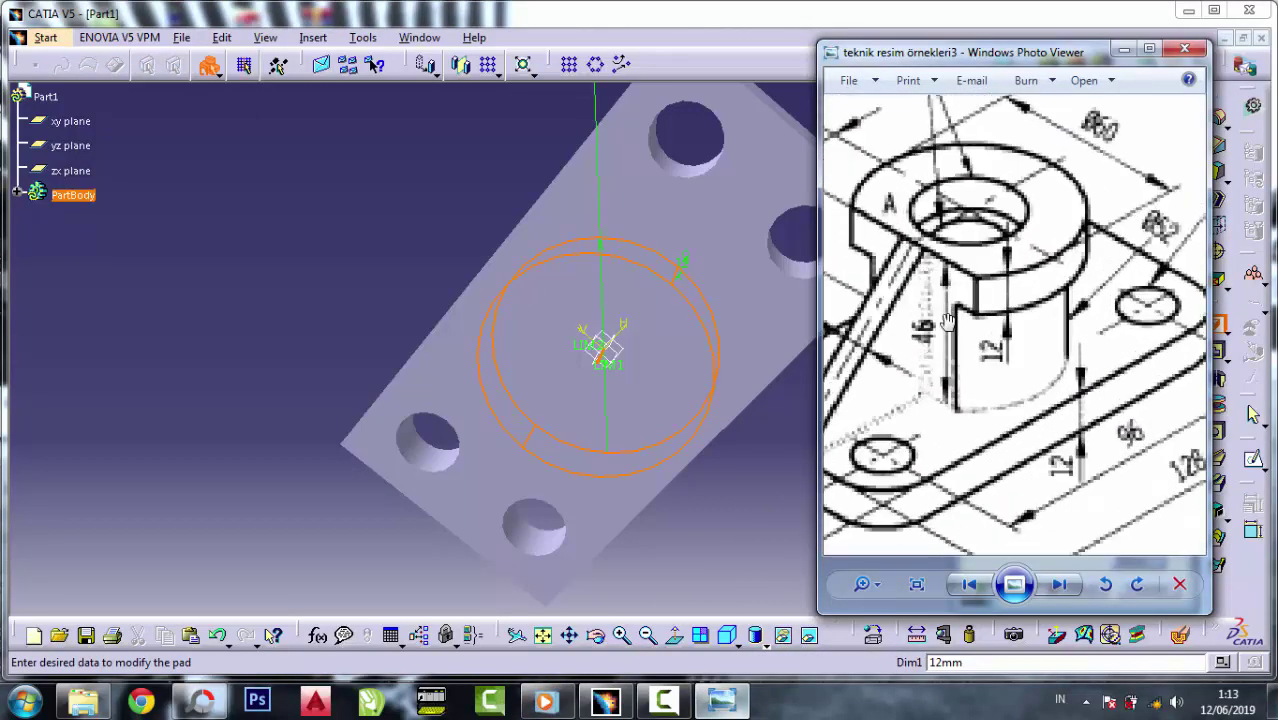
scroll(957, 316, down, 1)
scroll(955, 282, up, 1)
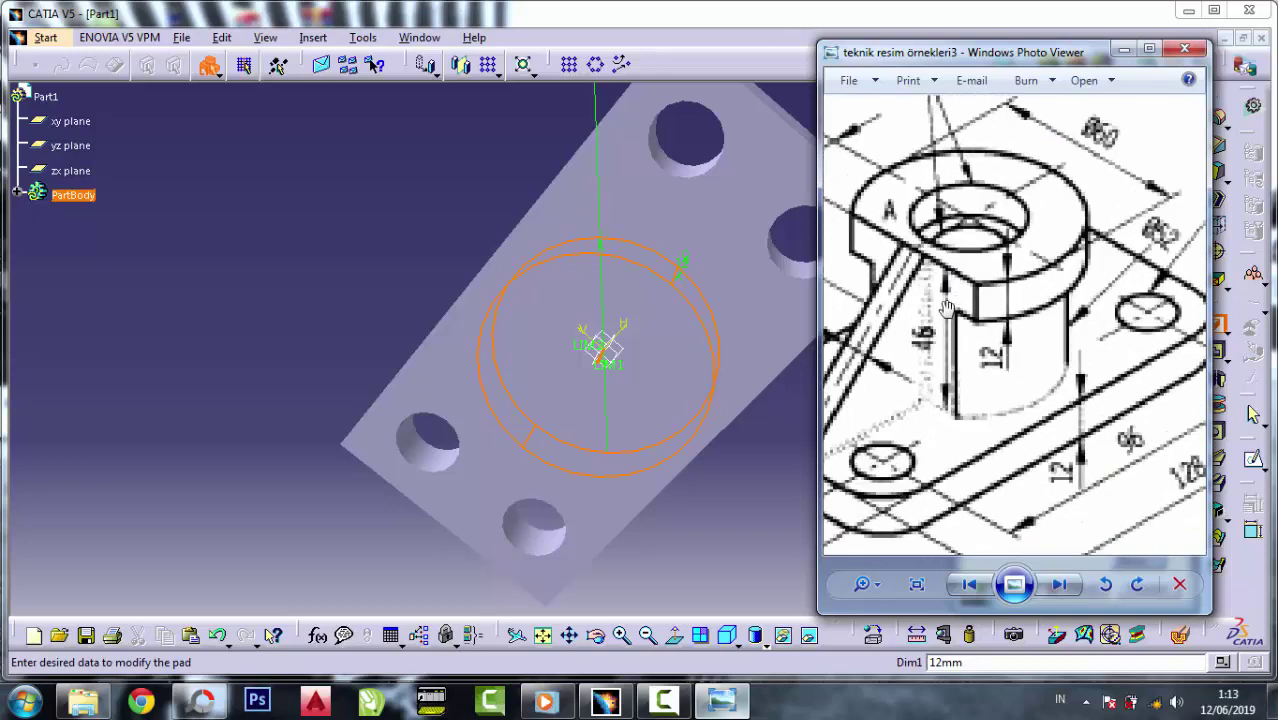
click(1124, 51)
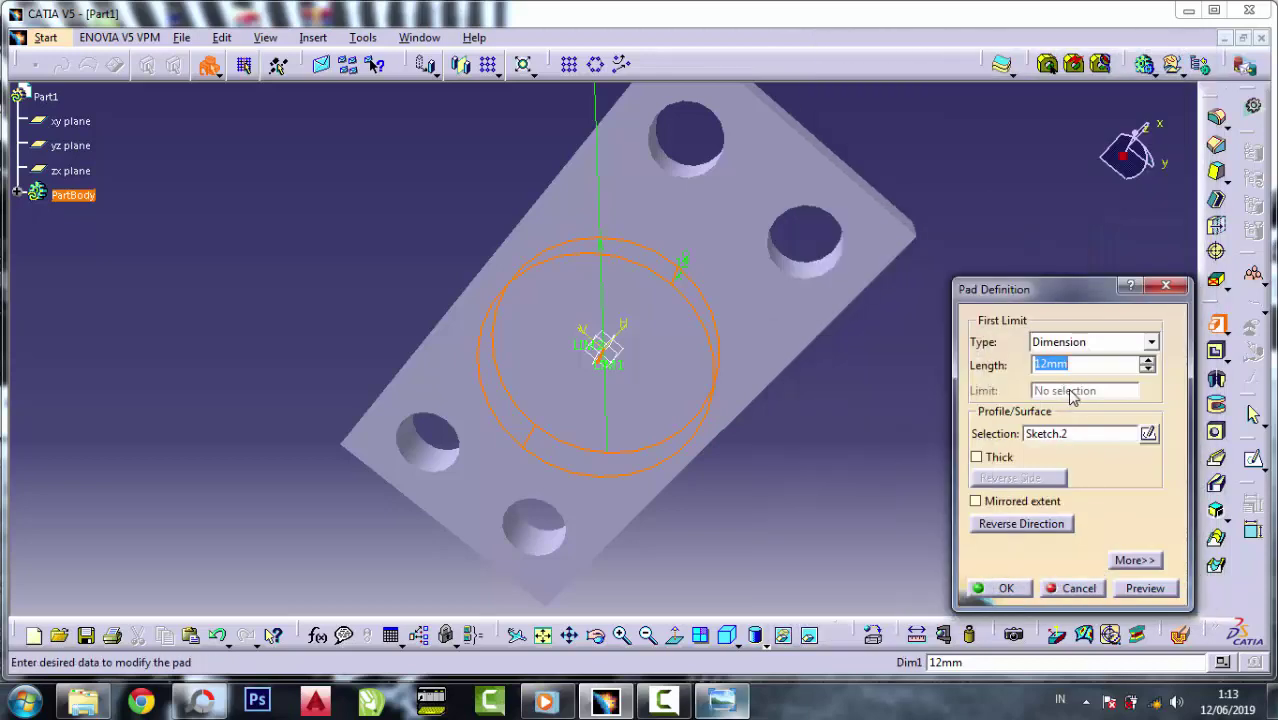
click(1005, 588)
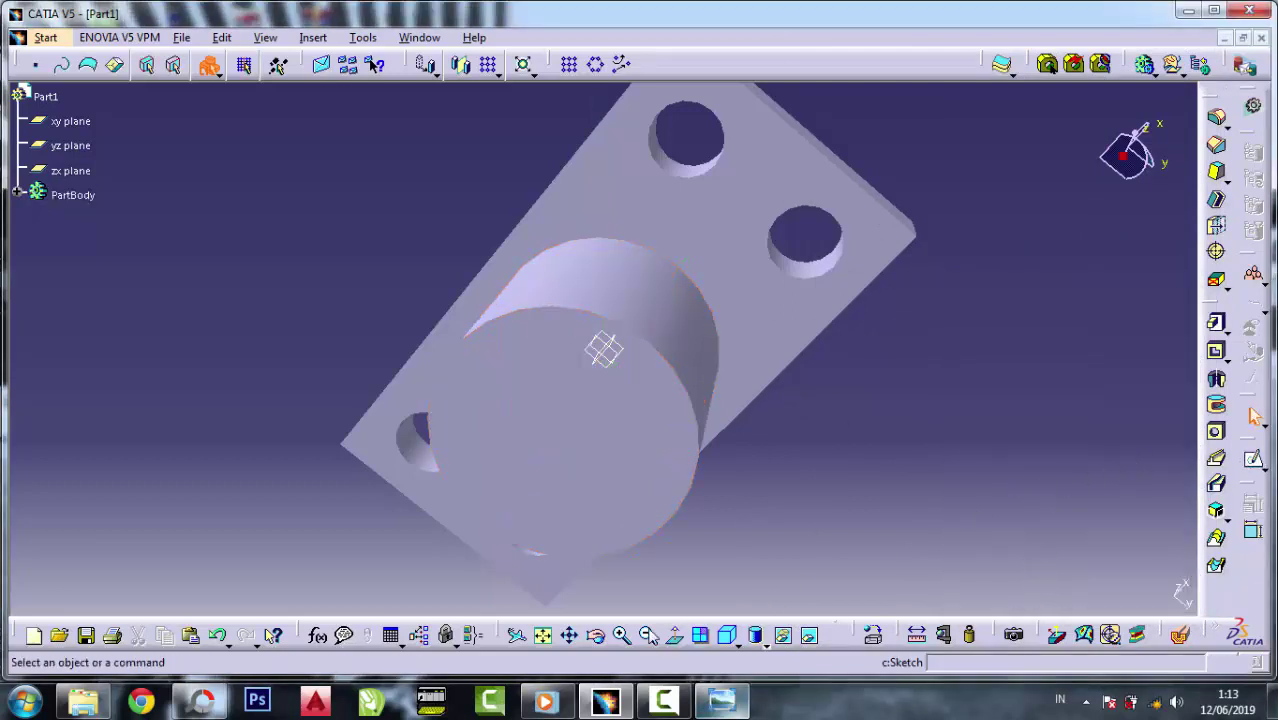
- Orbit the part and start a new sketch on the cylinder's end face
mouse_move(595, 635)
mouse_down()
mouse_move(672, 330)
mouse_move(750, 383)
mouse_move(770, 422)
mouse_up()
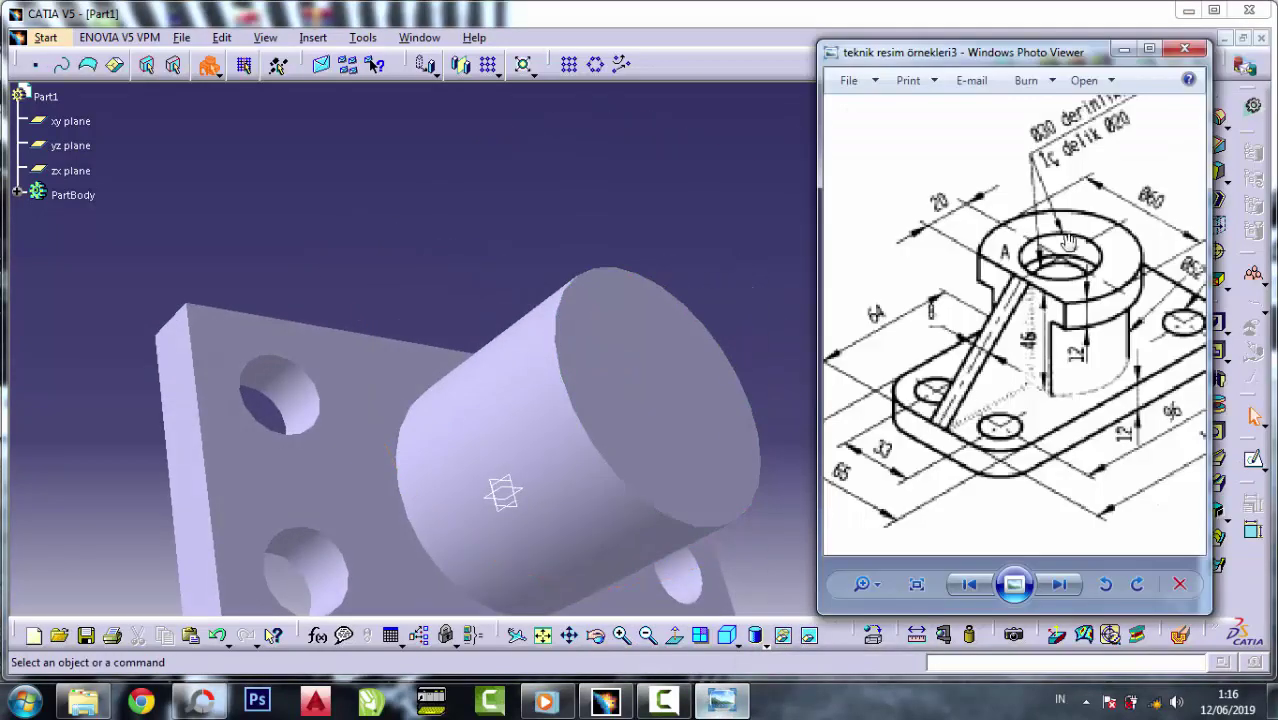
scroll(1067, 291, up, 1)
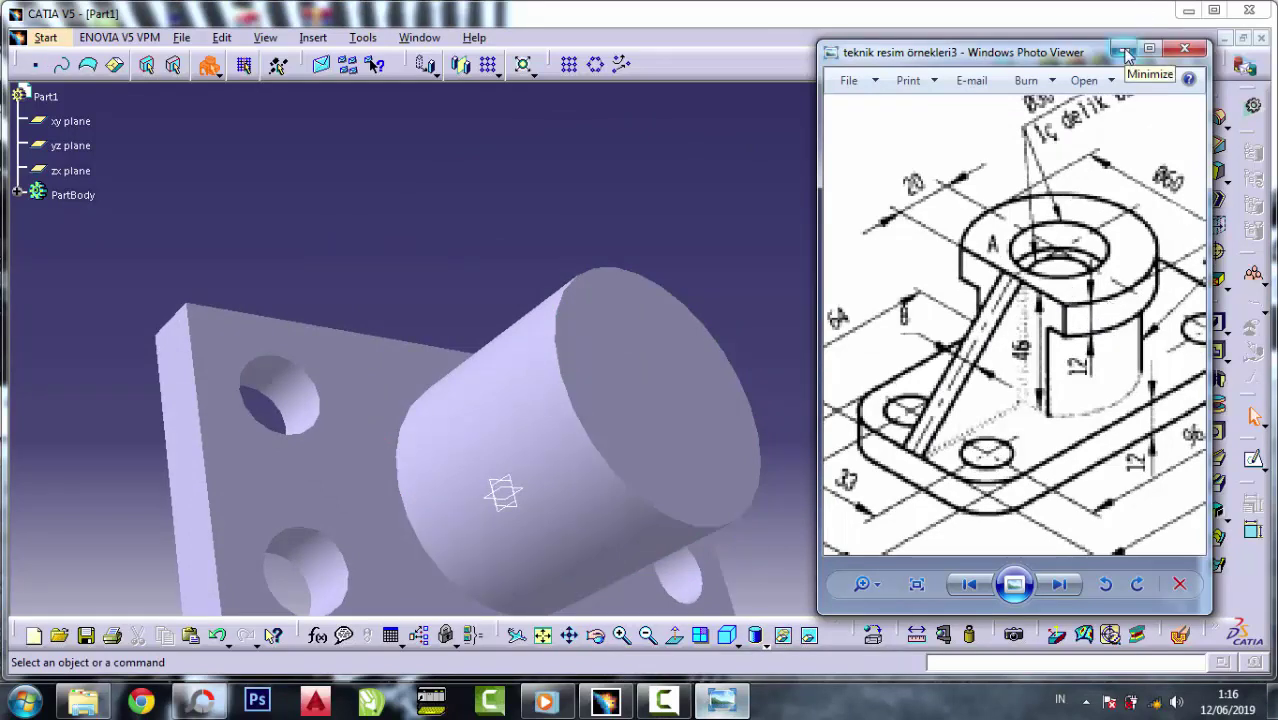
click(1122, 50)
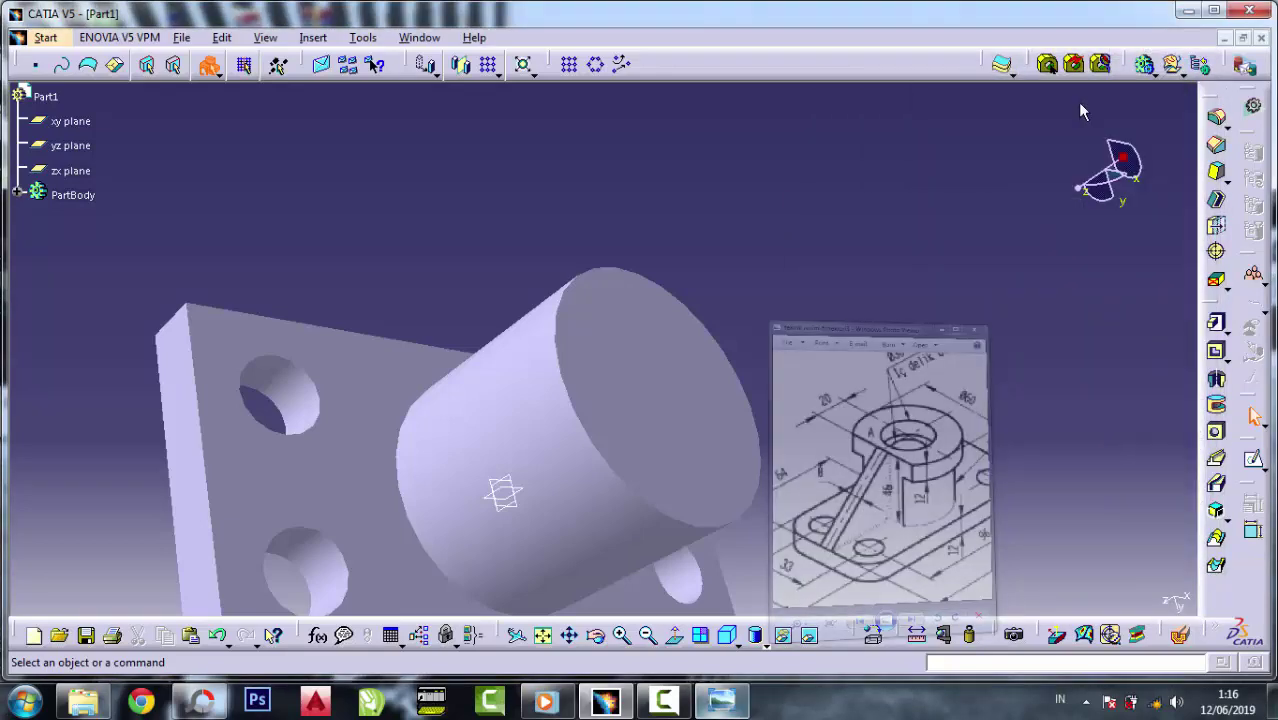
click(660, 376)
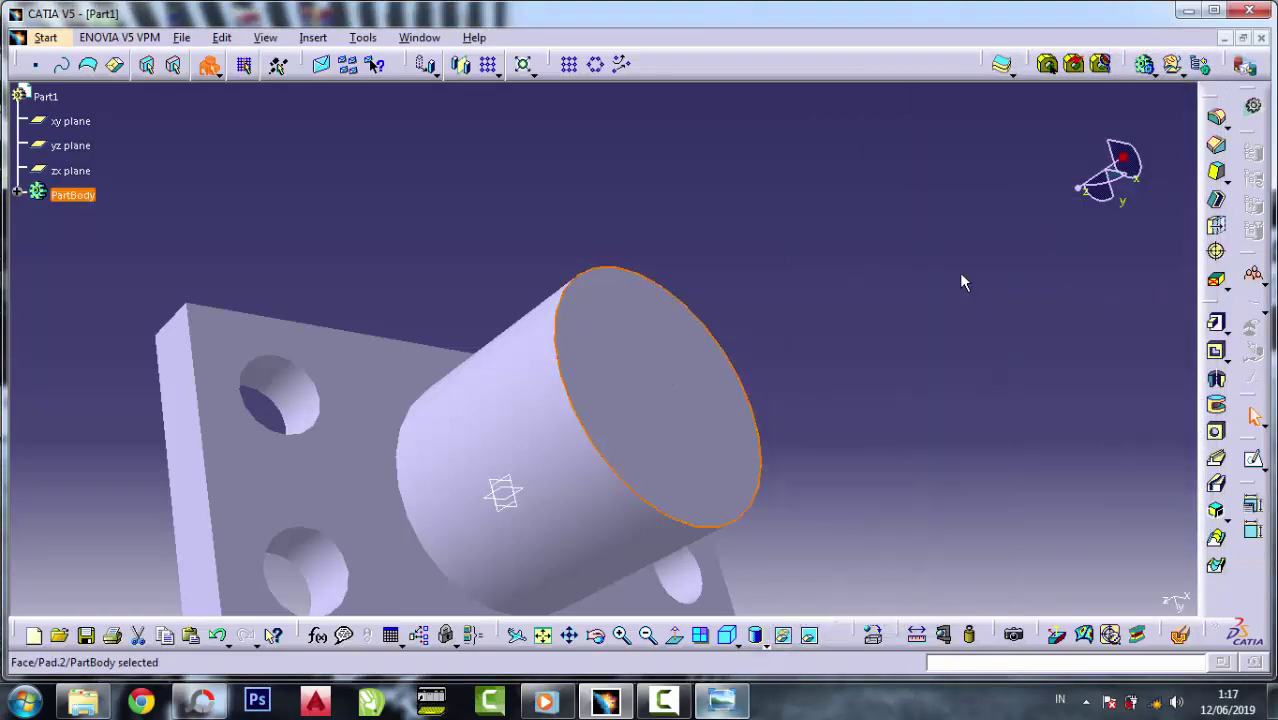
click(1253, 459)
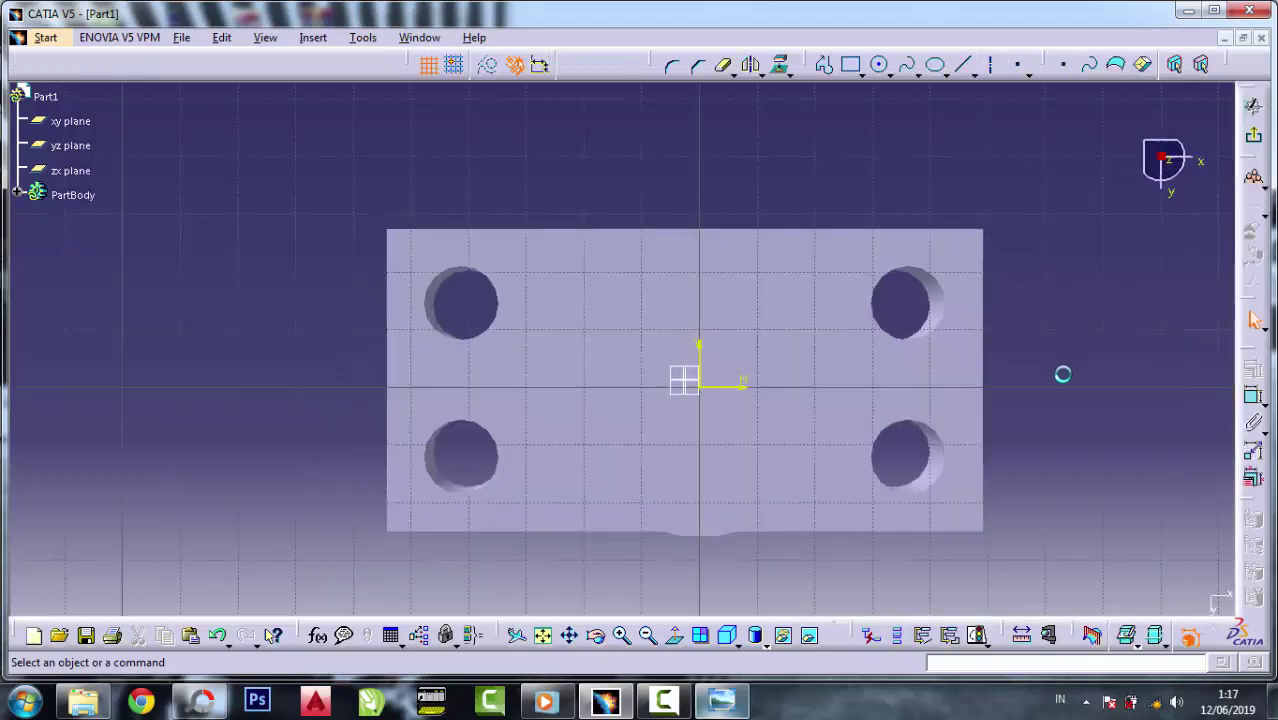
- Draw a circle at the sketch origin and add a diameter dimension
click(879, 64)
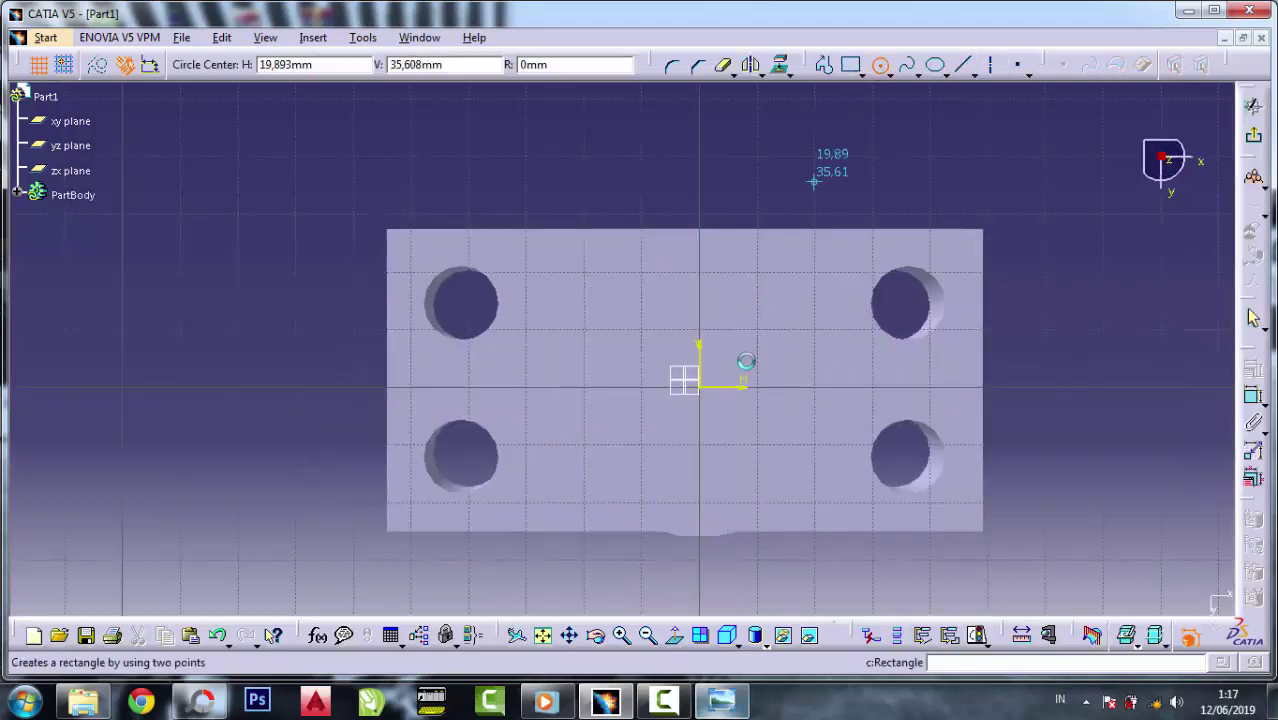
click(716, 293)
click(1252, 397)
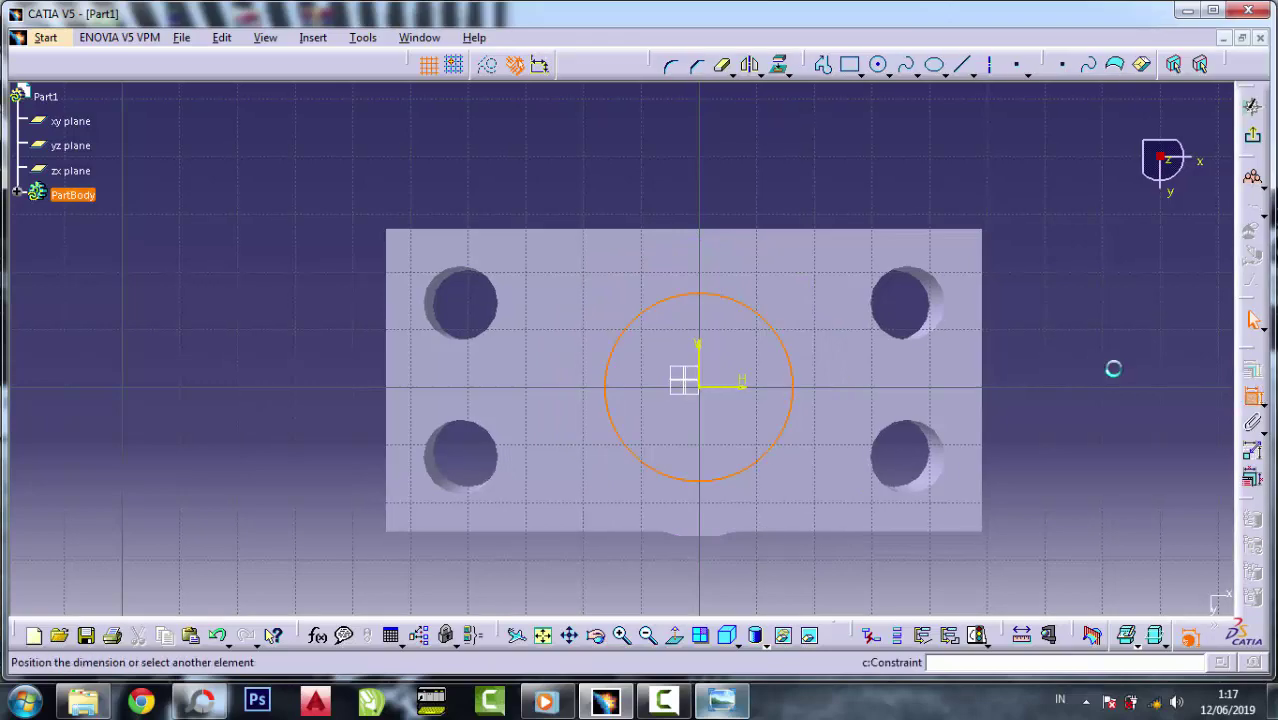
click(1100, 352)
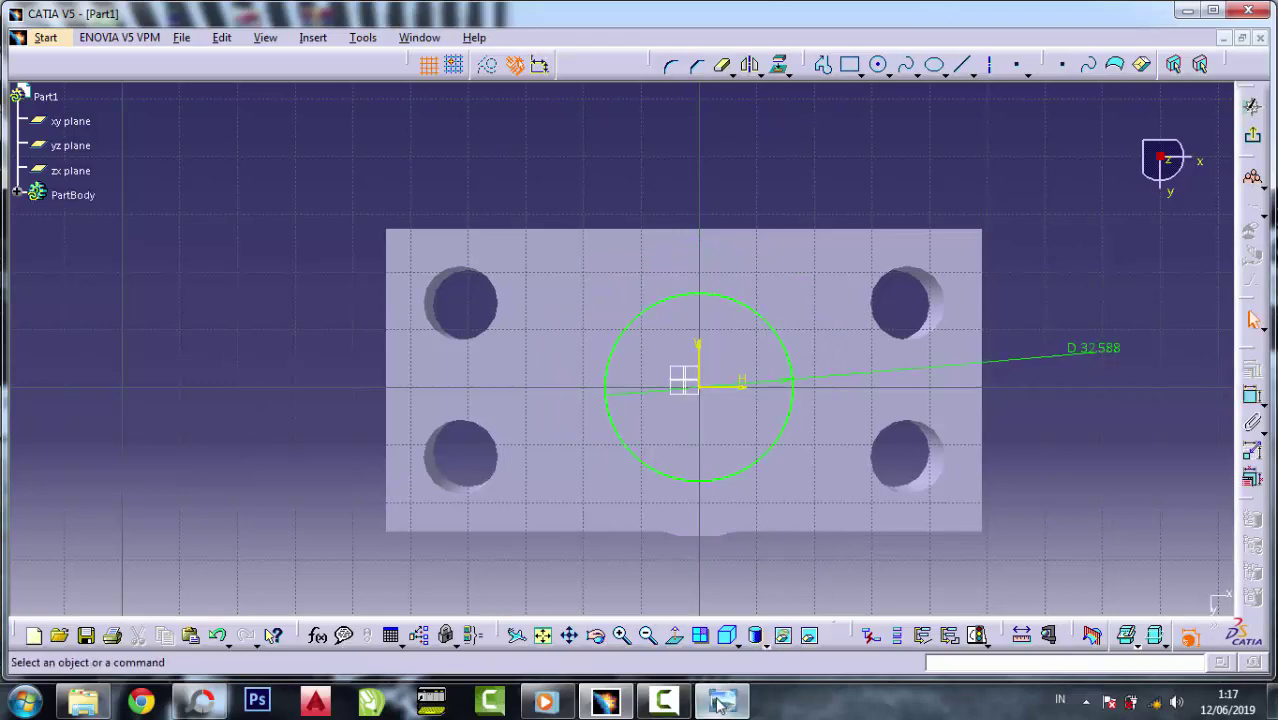
- Set the circle's diameter to 60 mm per the drawing and exit the sketch
click(720, 700)
scroll(1000, 280, down, 2)
scroll(1133, 201, up, 1)
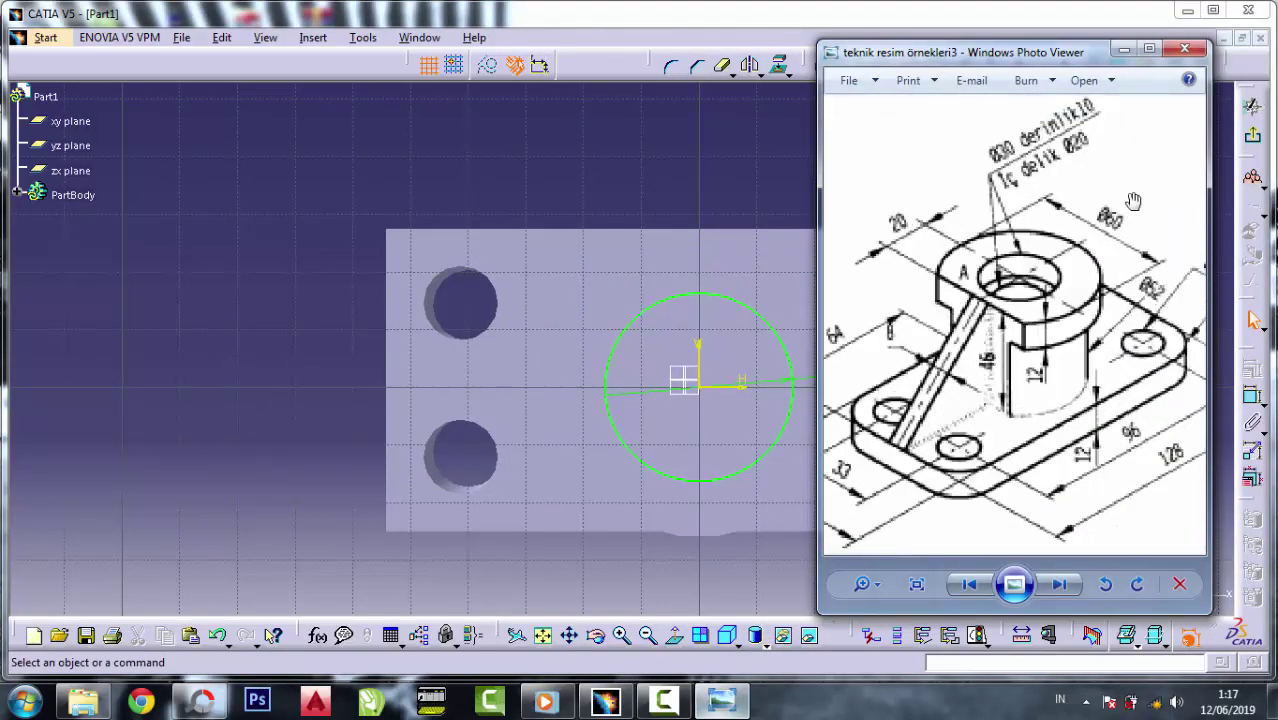
click(1123, 50)
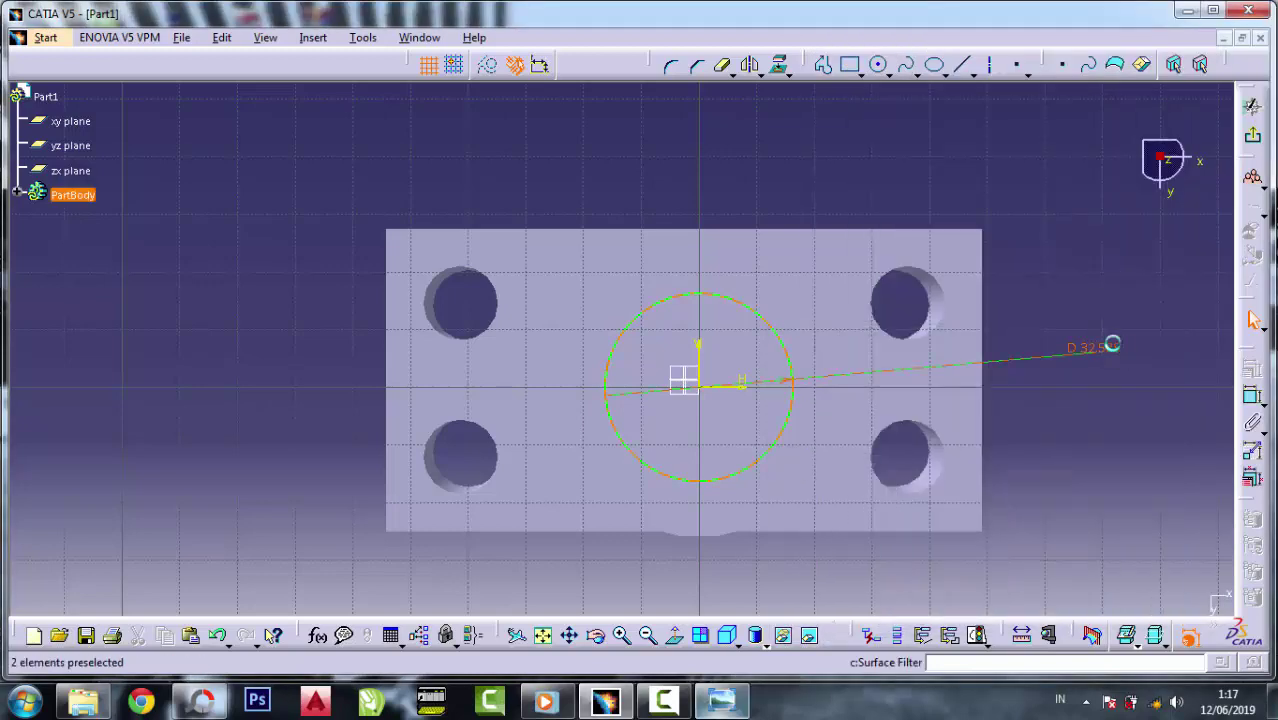
double_click(1112, 345)
text(60)
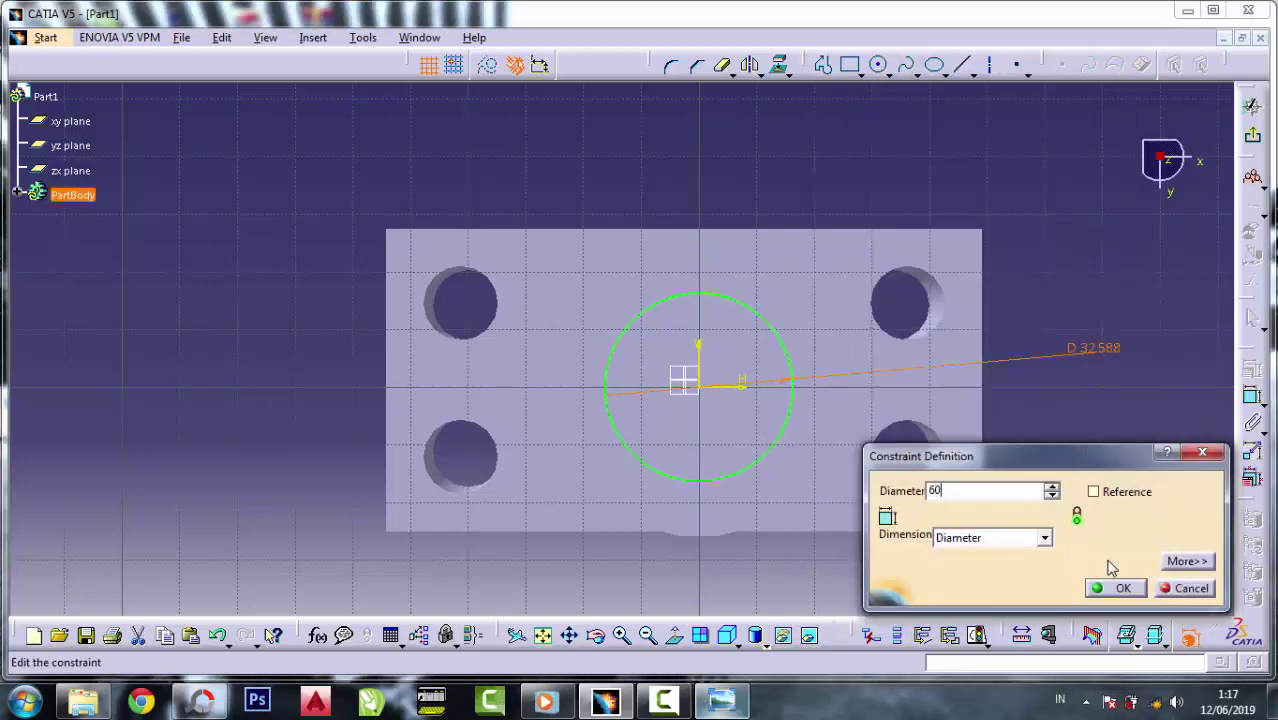
click(1118, 586)
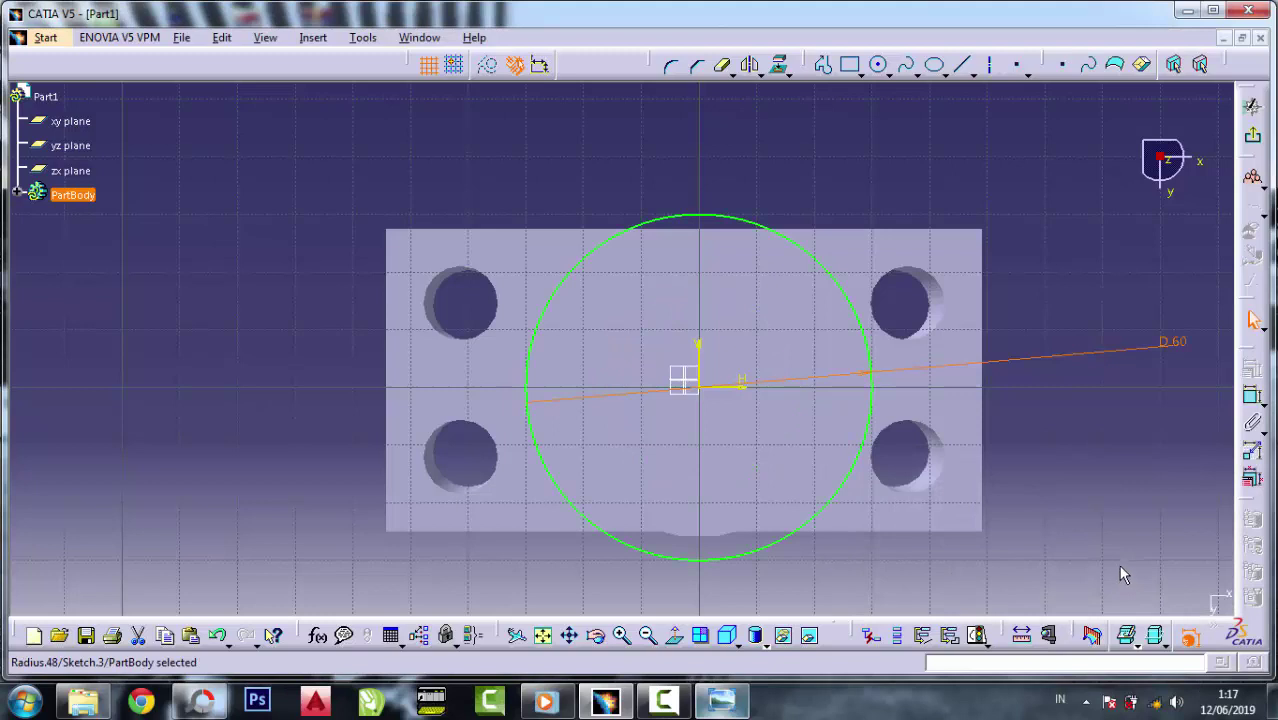
click(1253, 320)
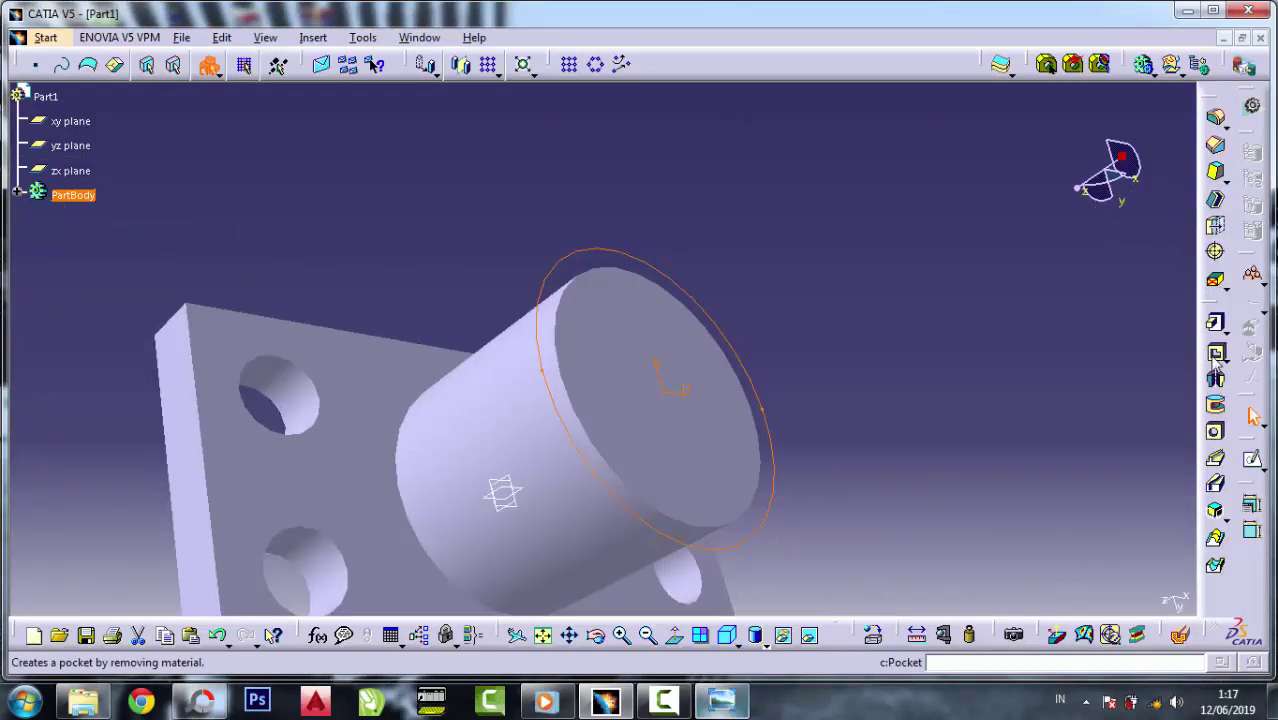
- Start a 12 mm pad from the 60 mm circle, trying a mirrored extent
click(1214, 322)
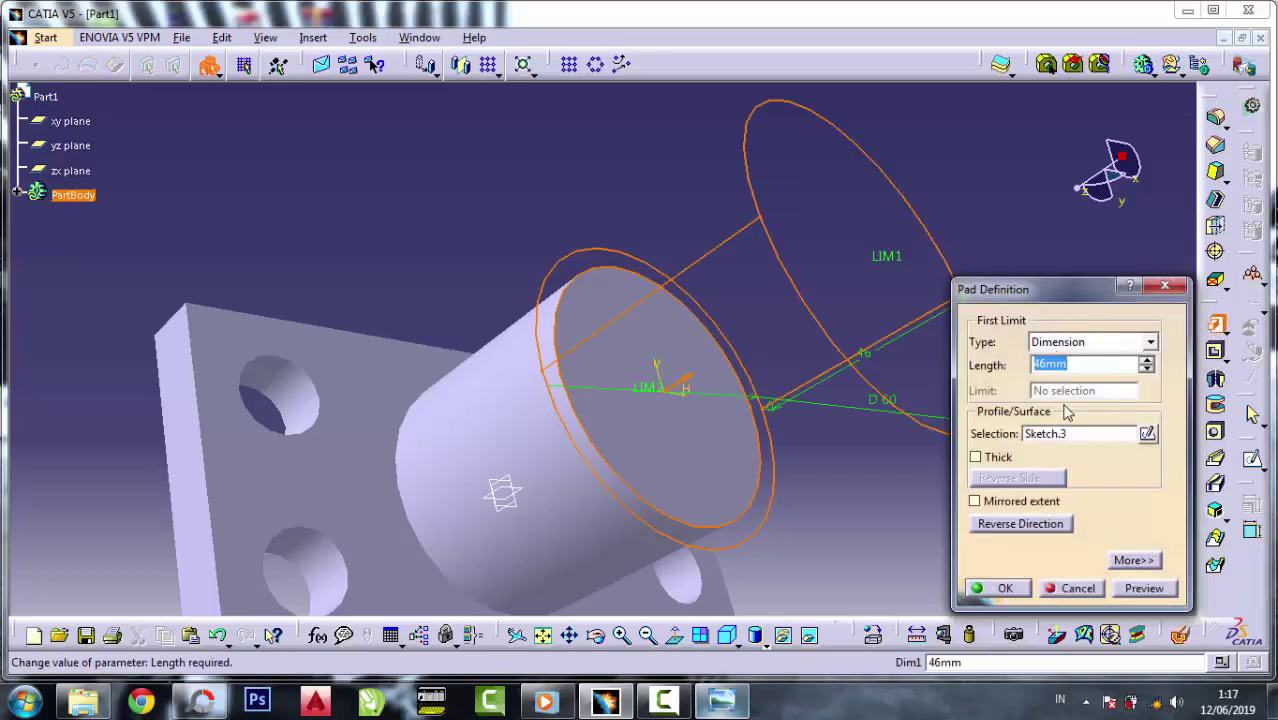
click(1017, 505)
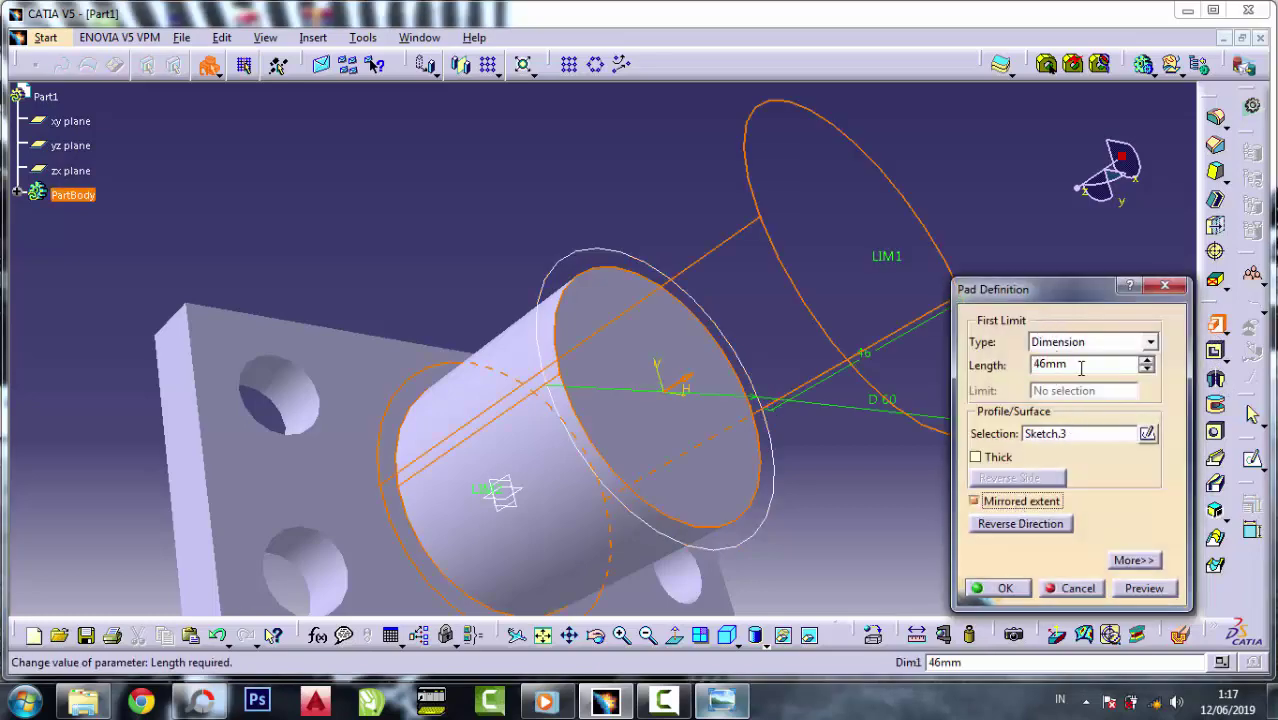
click(722, 700)
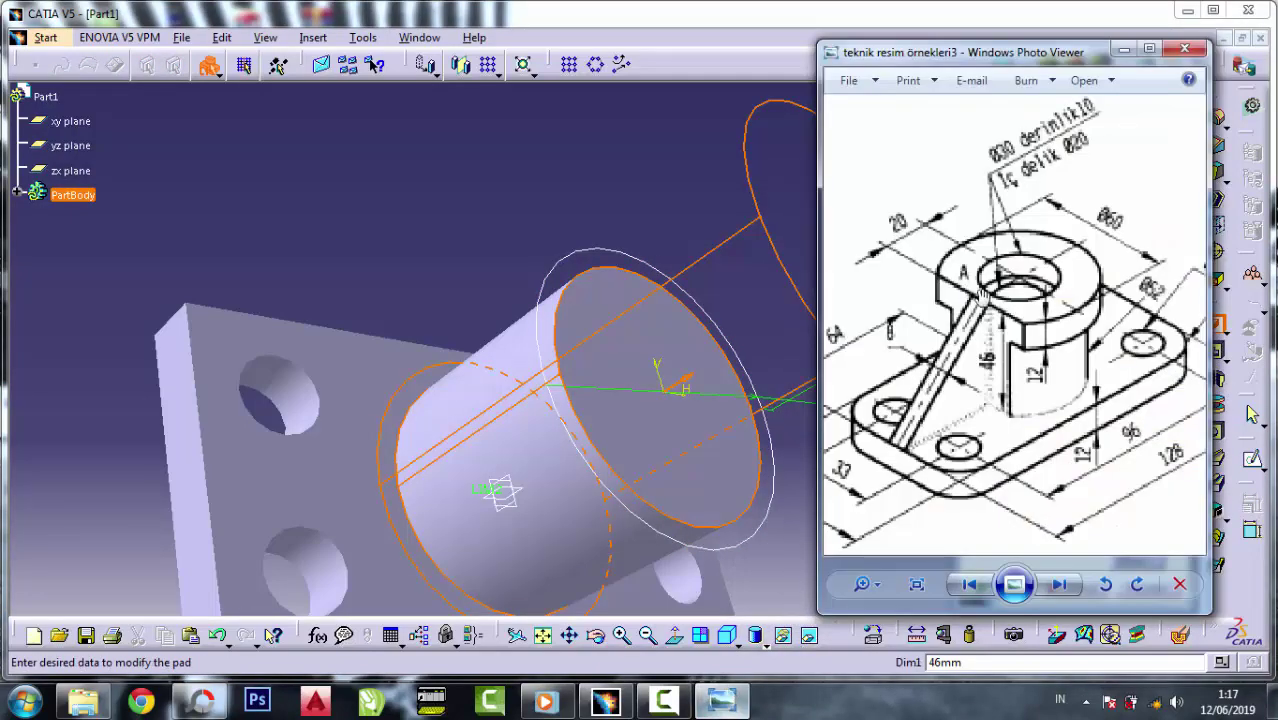
click(1122, 52)
text(12)
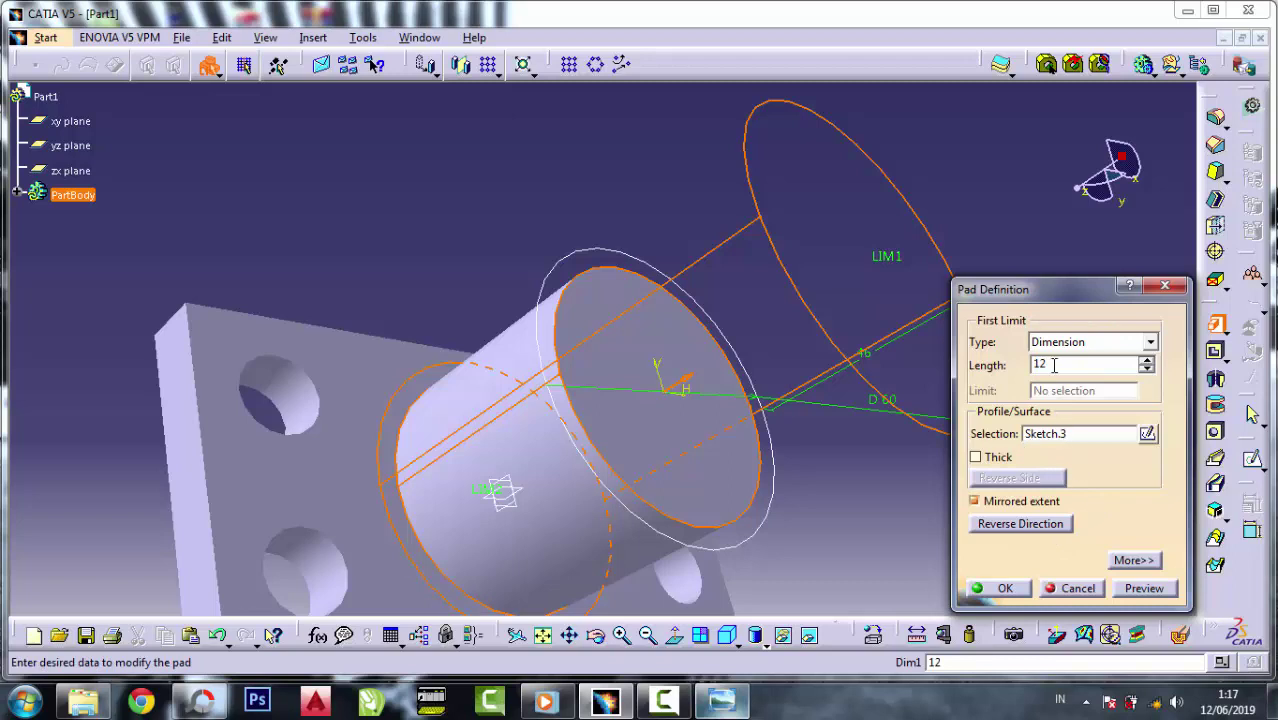
click(1078, 343)
click(1085, 341)
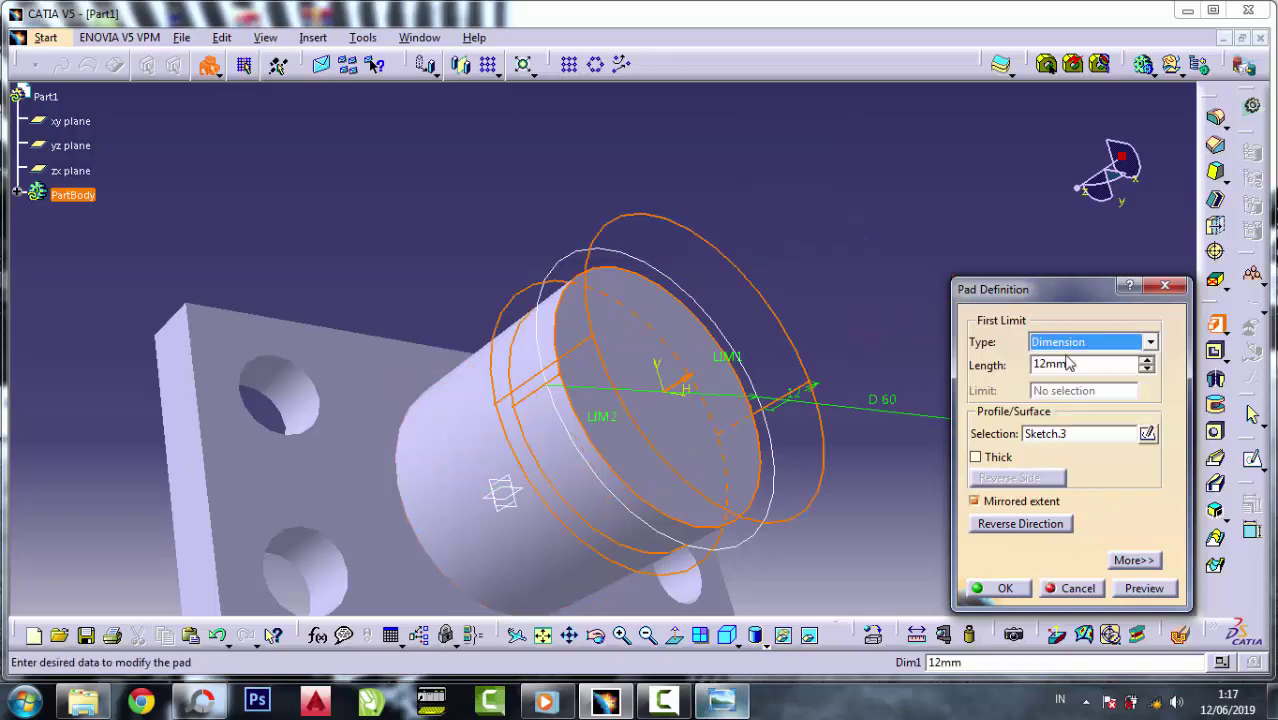
click(734, 358)
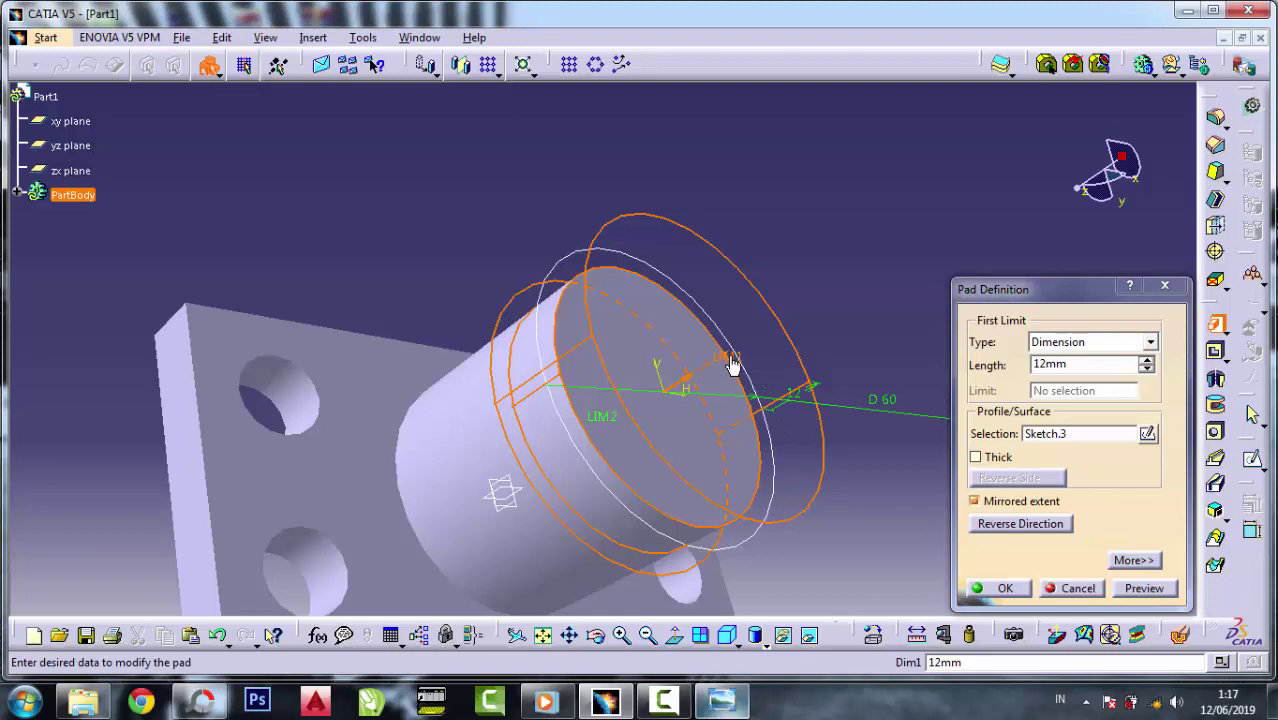
drag(732, 365, 711, 371)
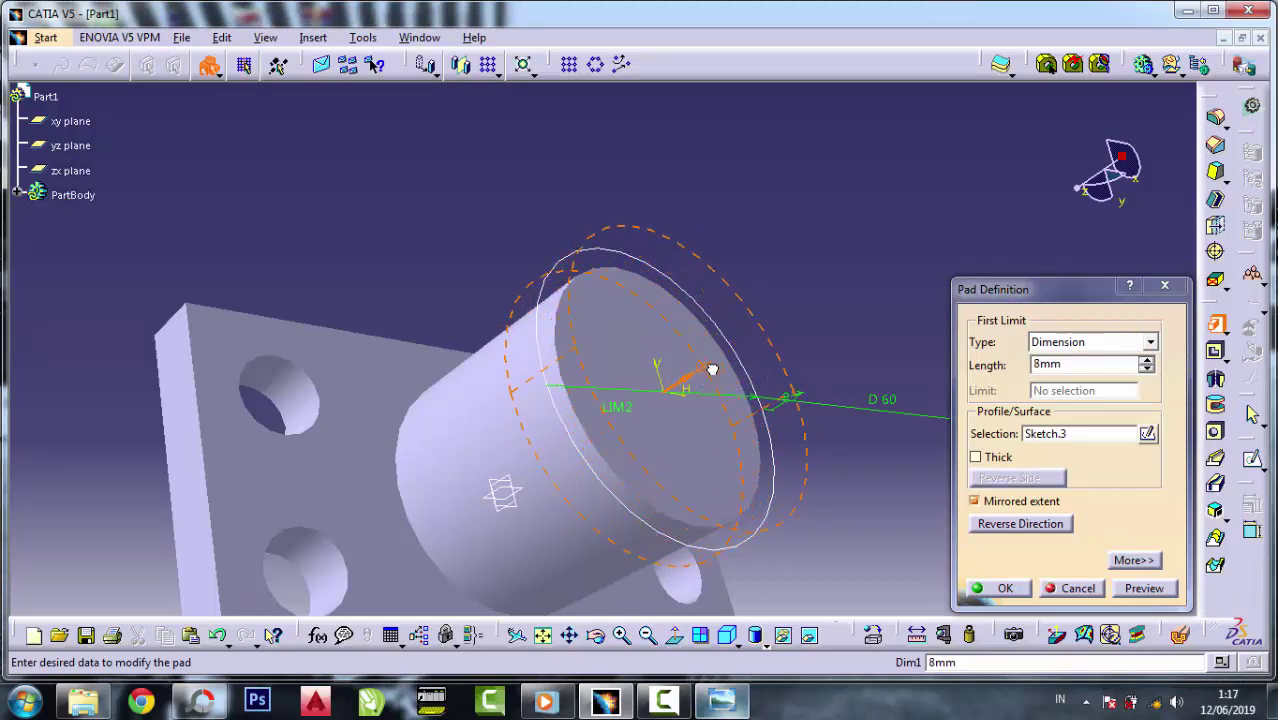
- Make the pad one-sided at 12 mm, reversed back into the boss, and create it
click(996, 505)
click(1063, 363)
double_click(1063, 363)
text(12)
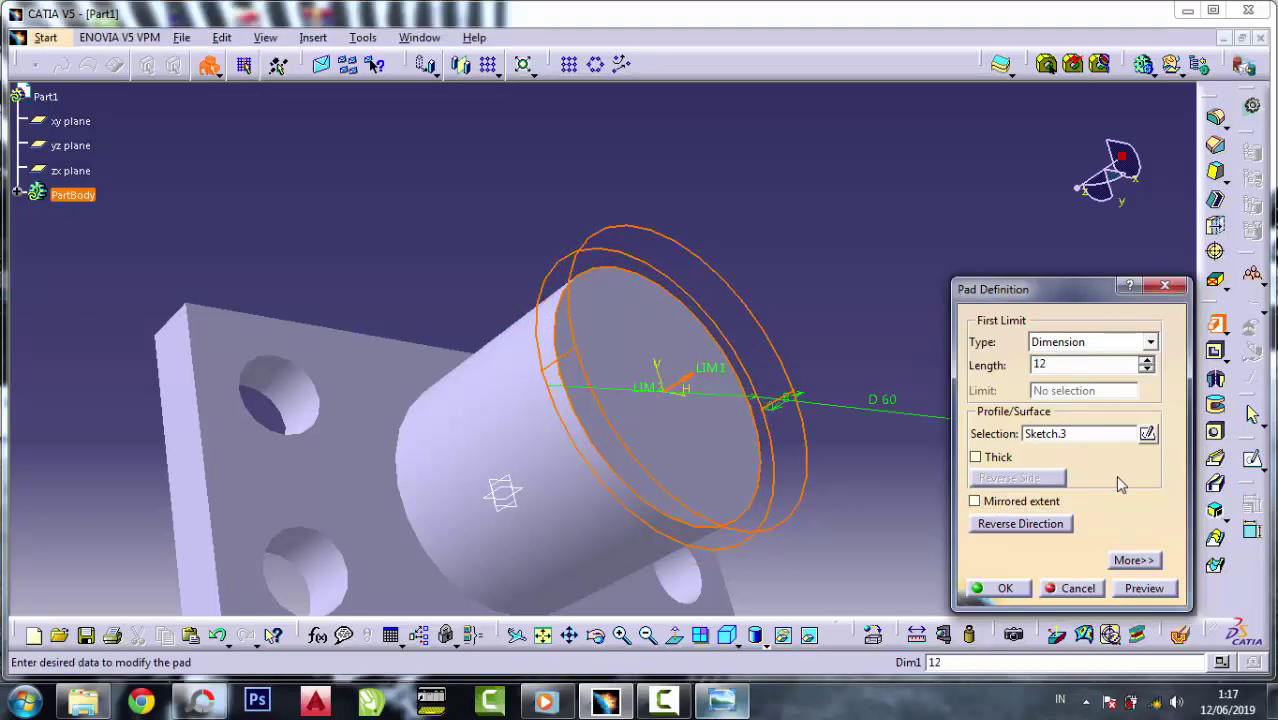
click(1090, 343)
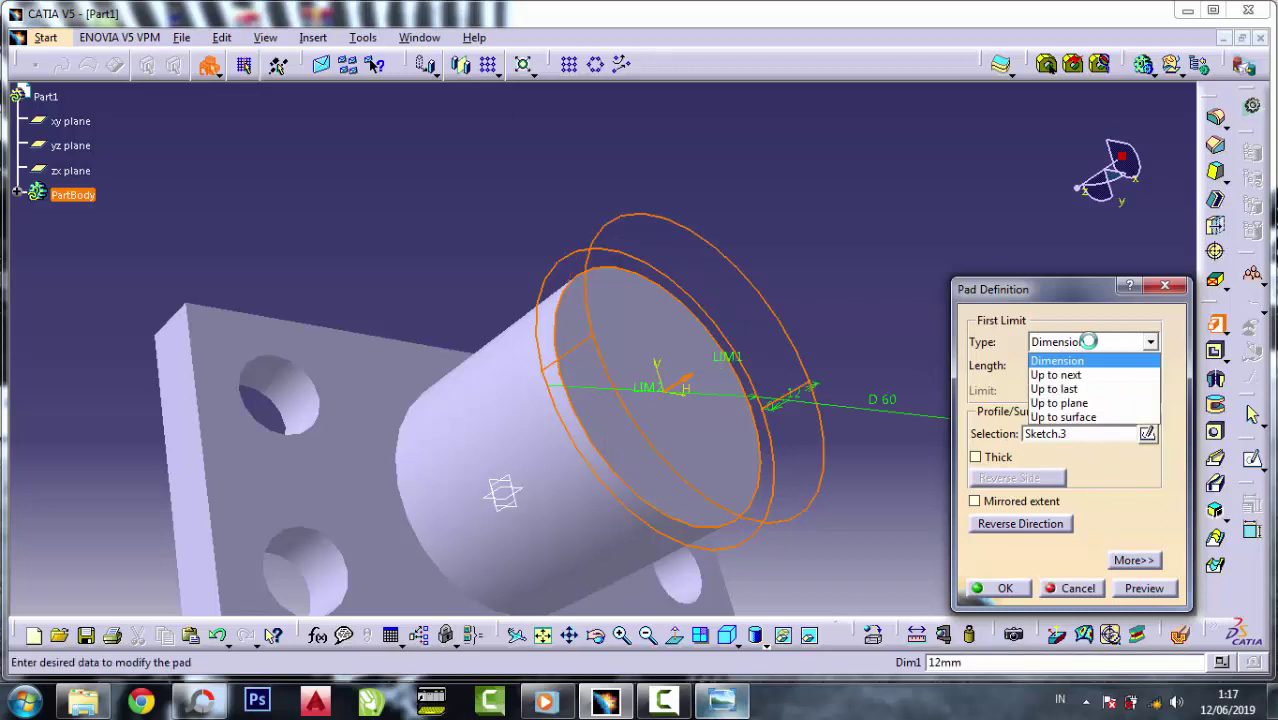
click(1092, 346)
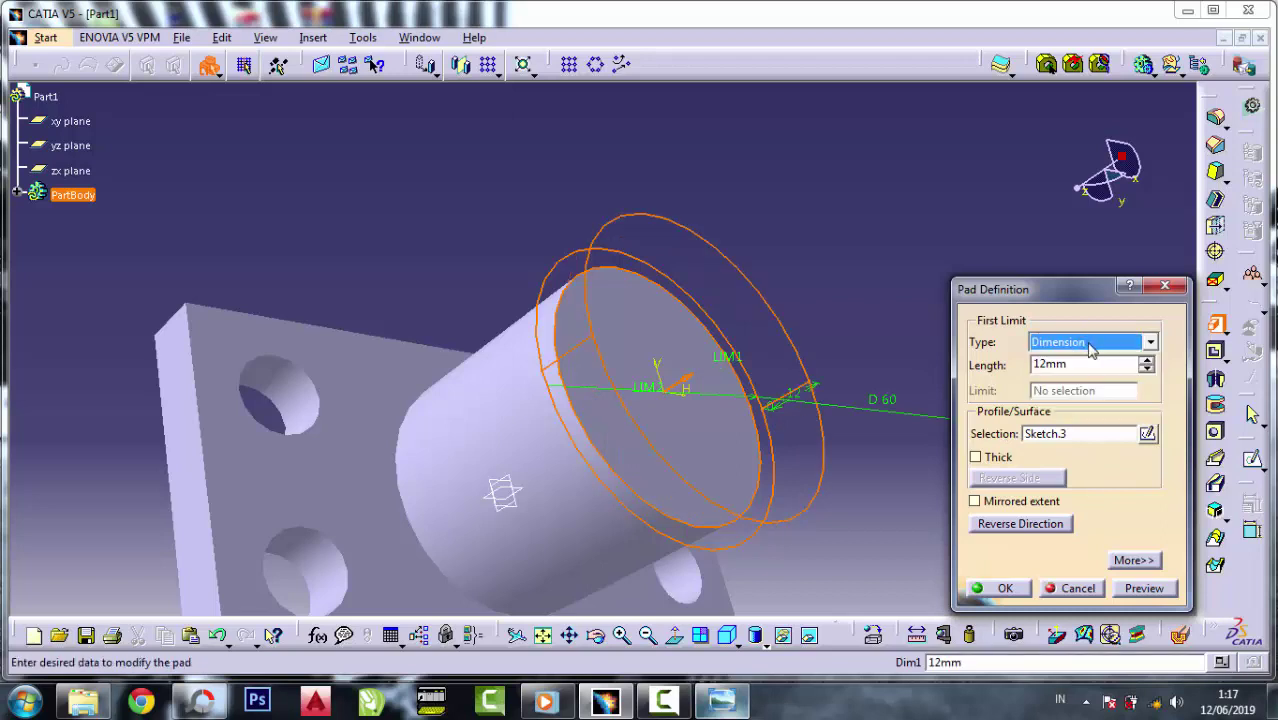
click(651, 389)
click(685, 388)
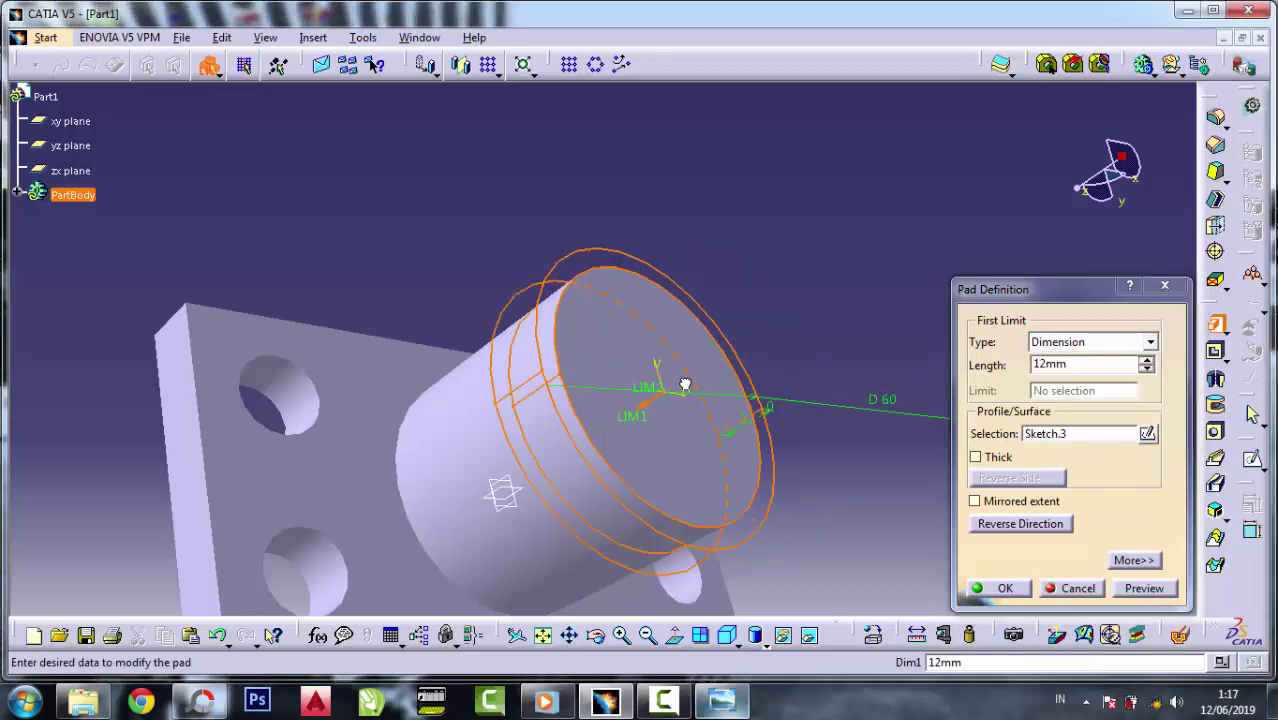
click(1002, 590)
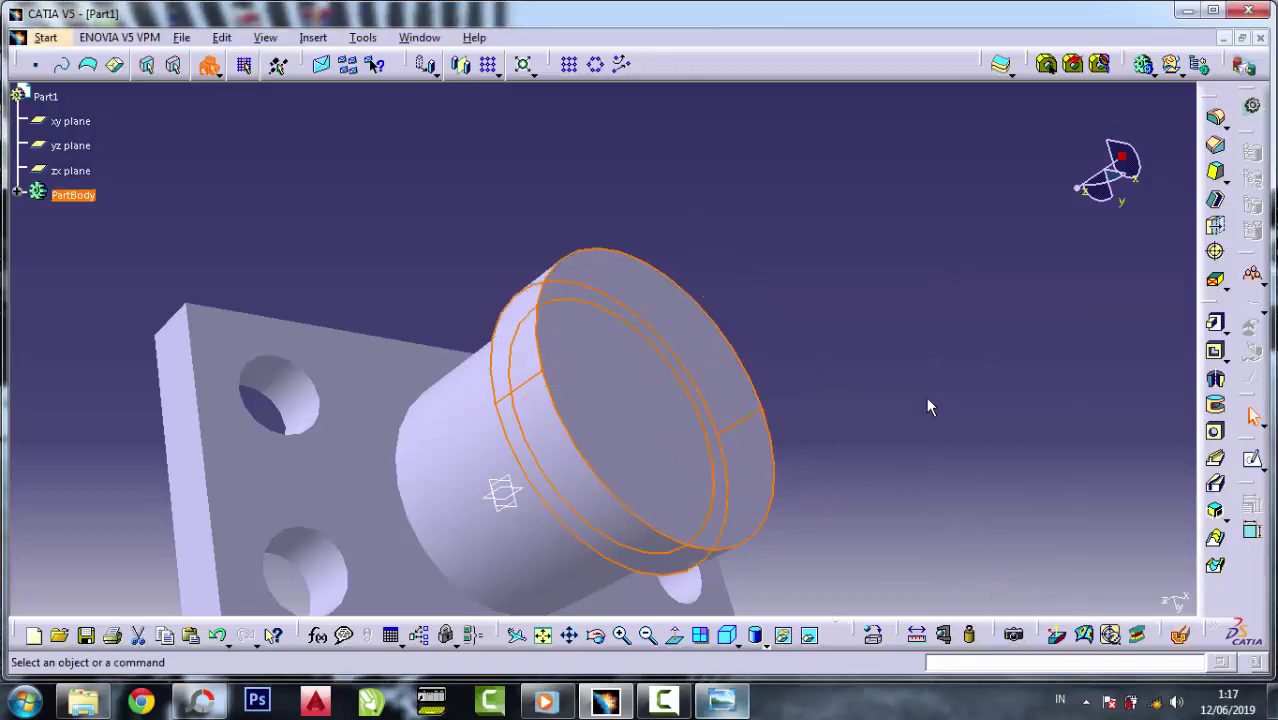
click(709, 388)
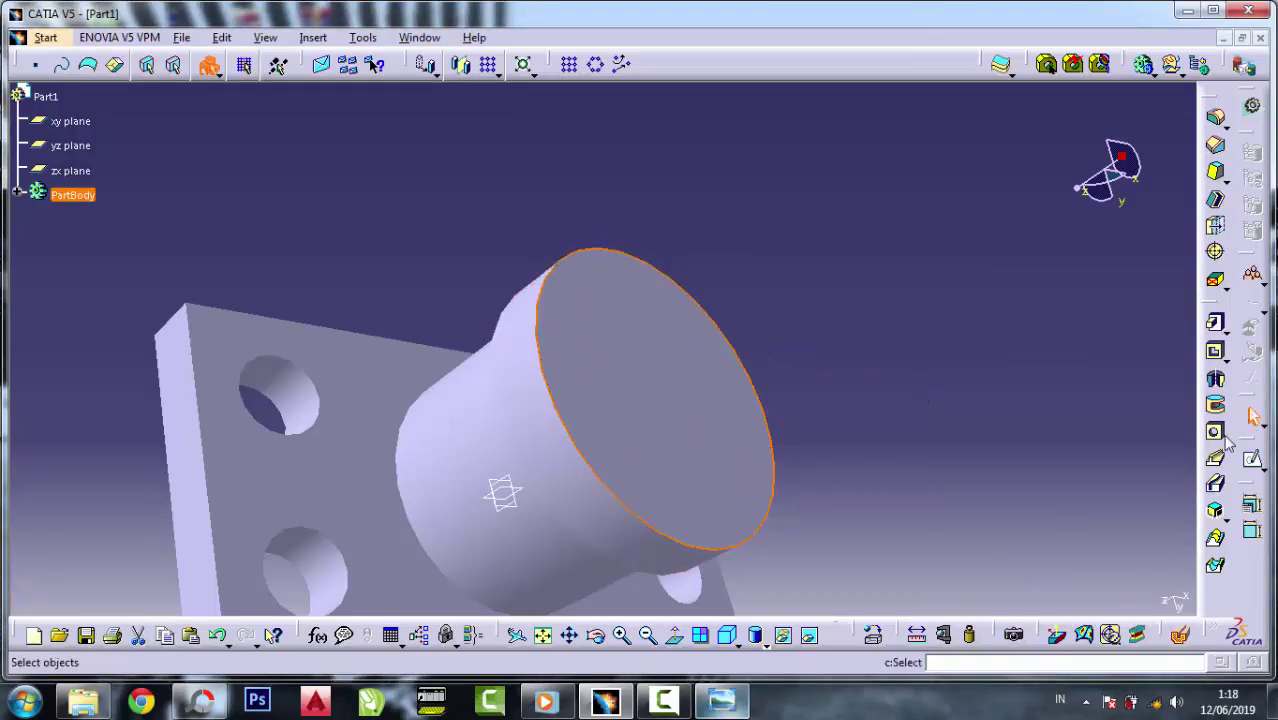
- Abandon an initial pocket attempt and open a new sketch on the boss end face
click(1215, 349)
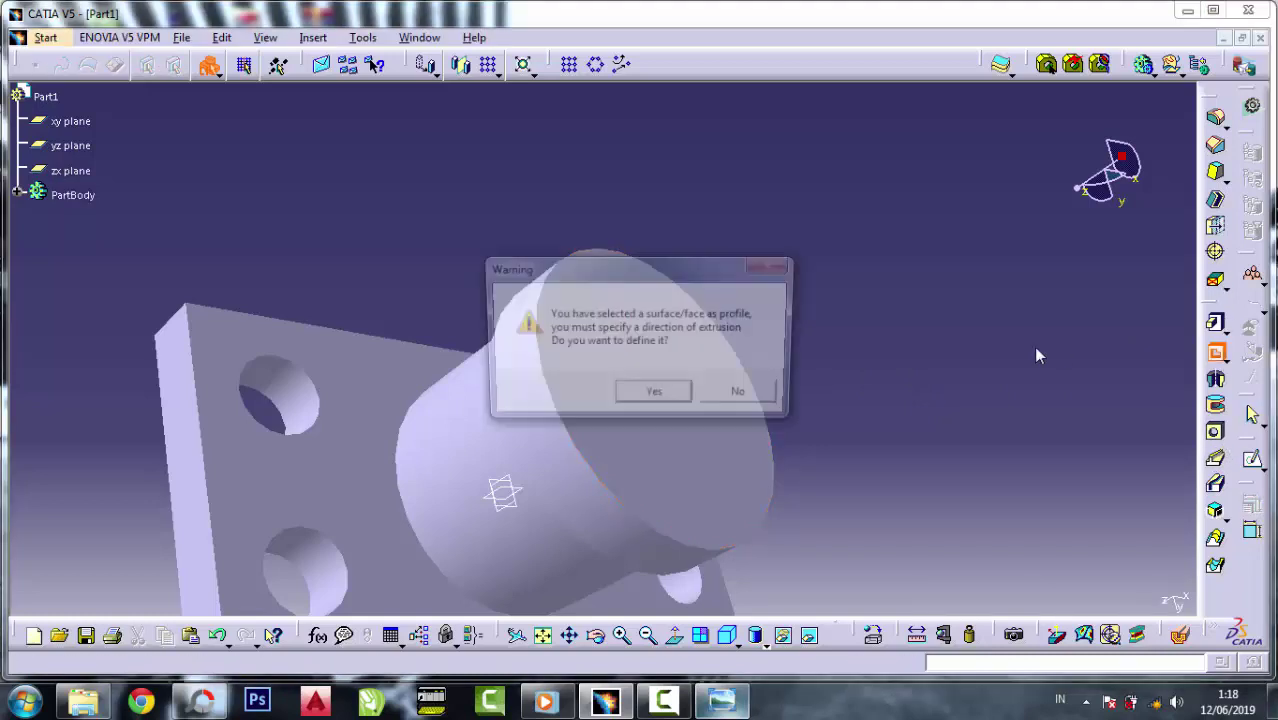
click(758, 398)
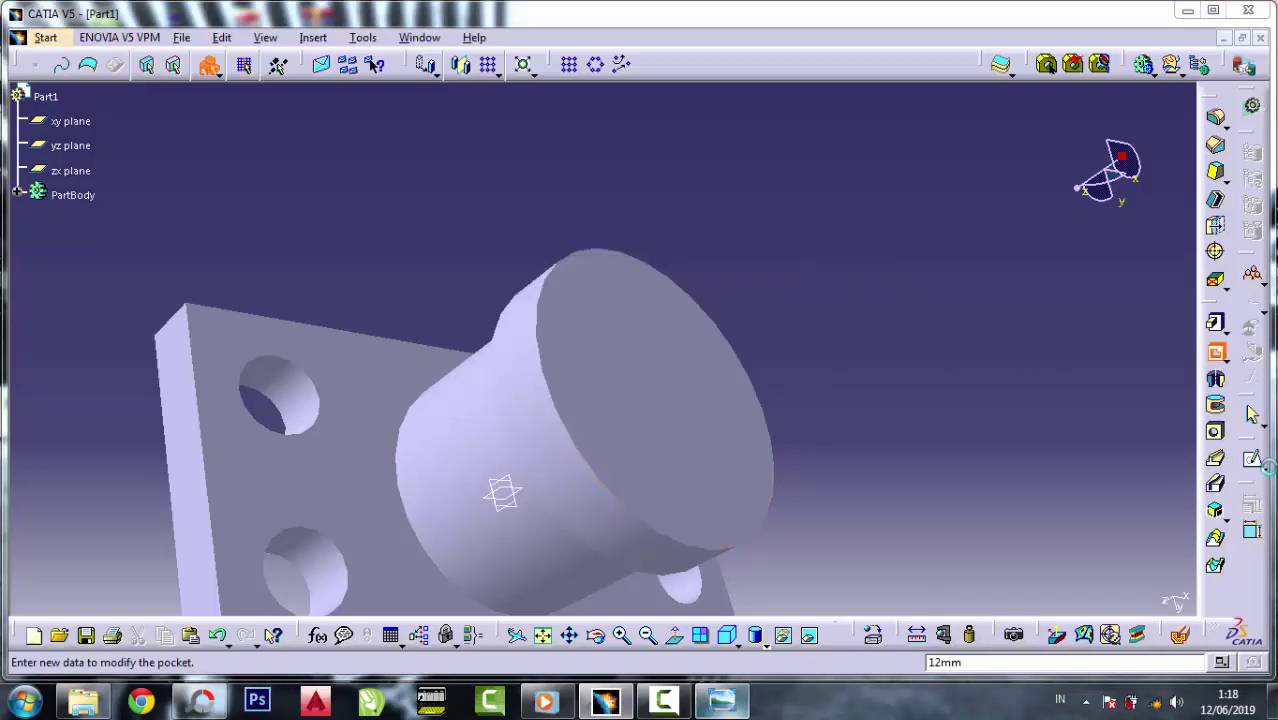
click(1164, 289)
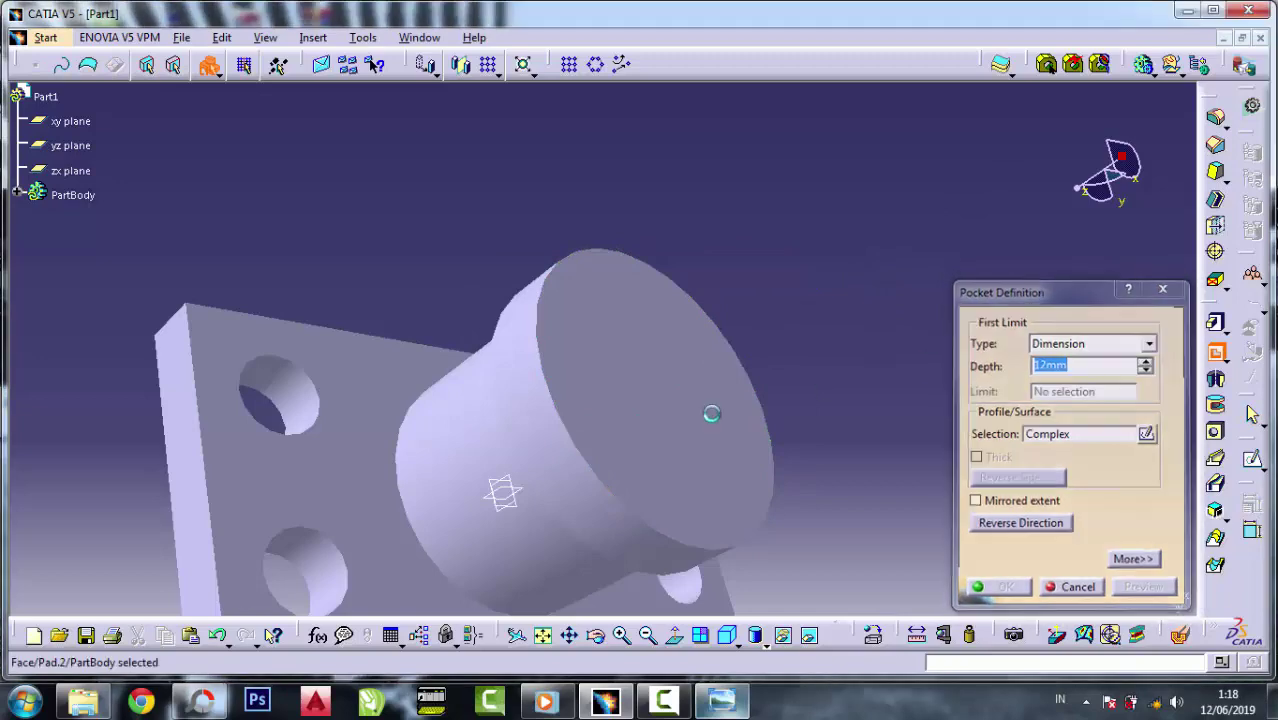
click(705, 400)
click(1254, 460)
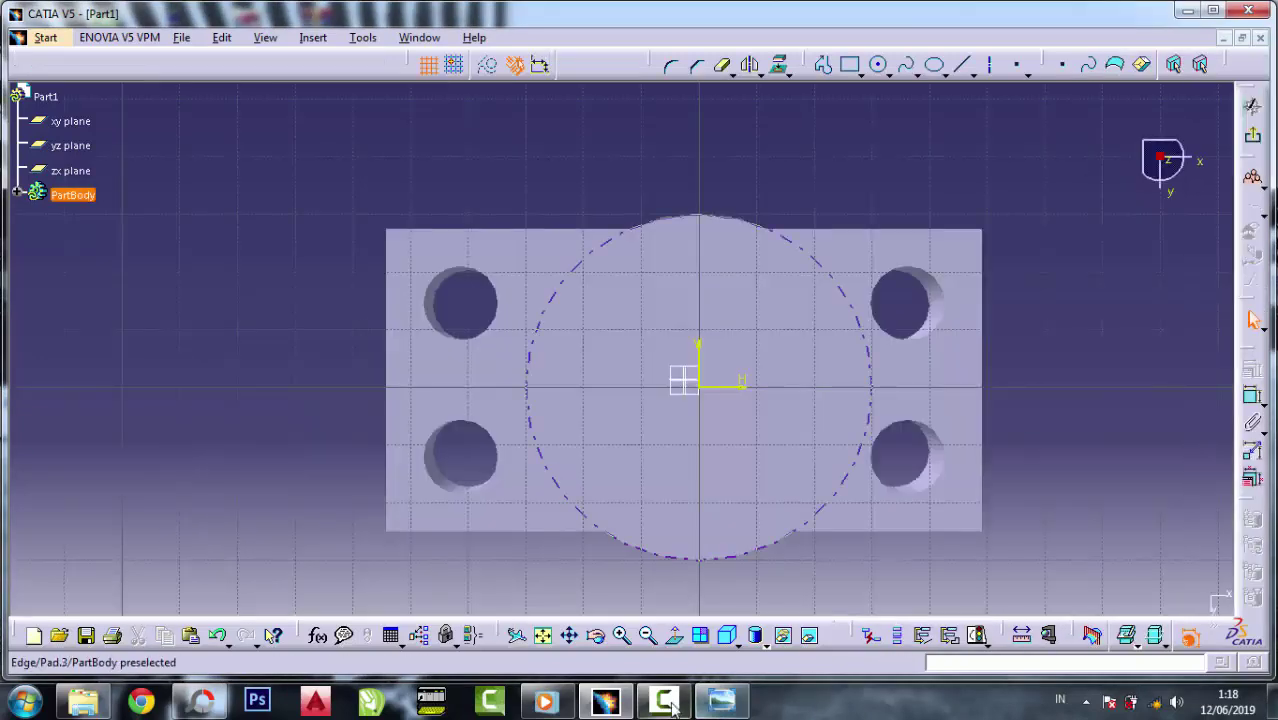
- Draw a circle centred on the sketch origin after checking the drawing
click(720, 702)
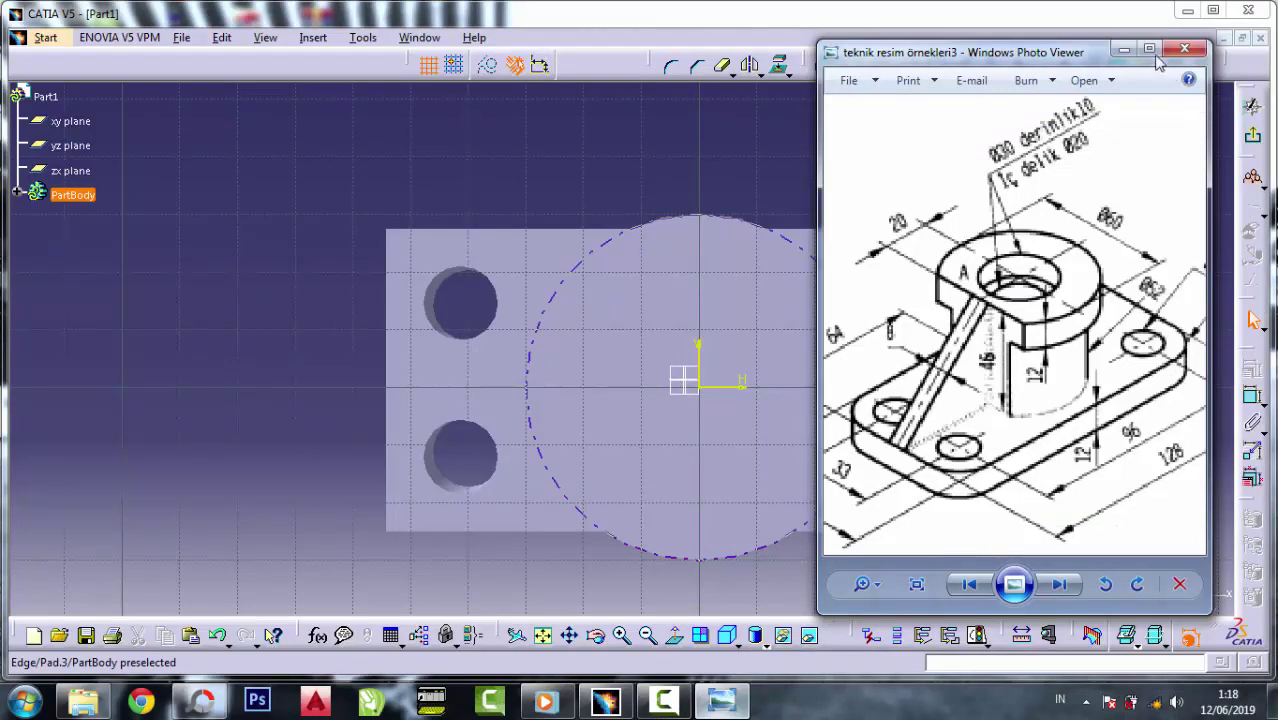
click(1120, 48)
click(879, 64)
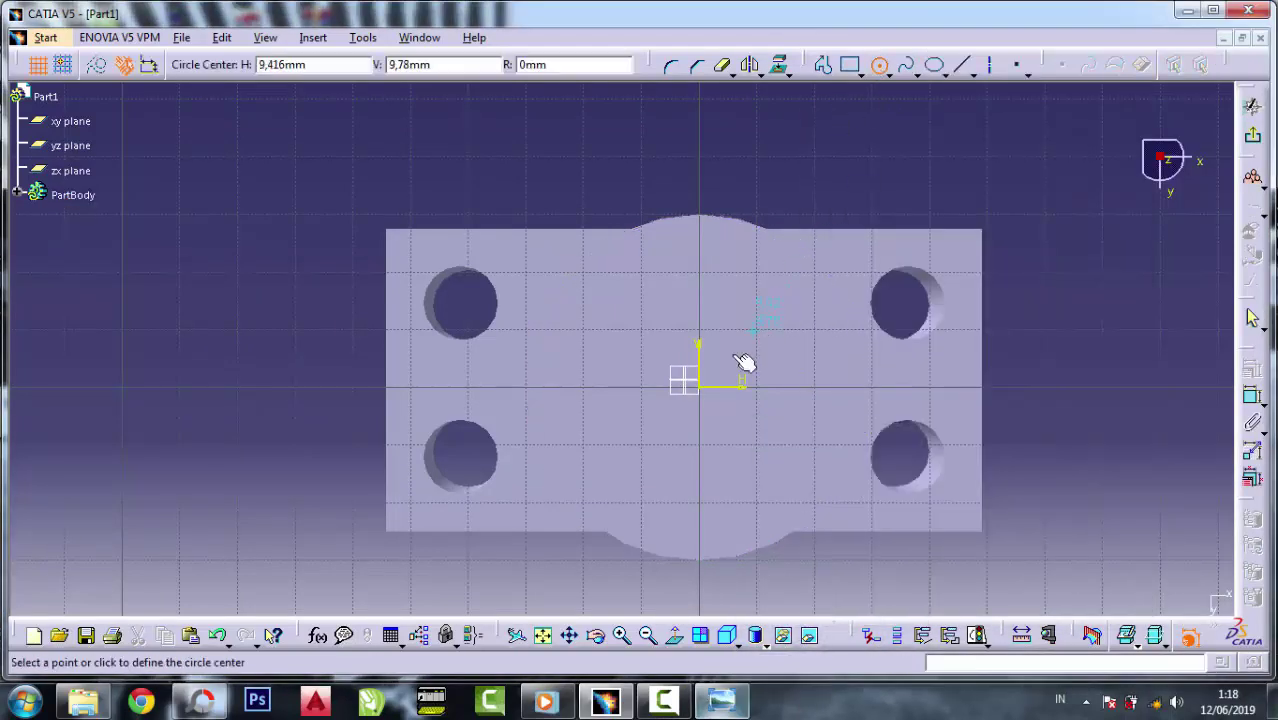
click(699, 388)
click(762, 330)
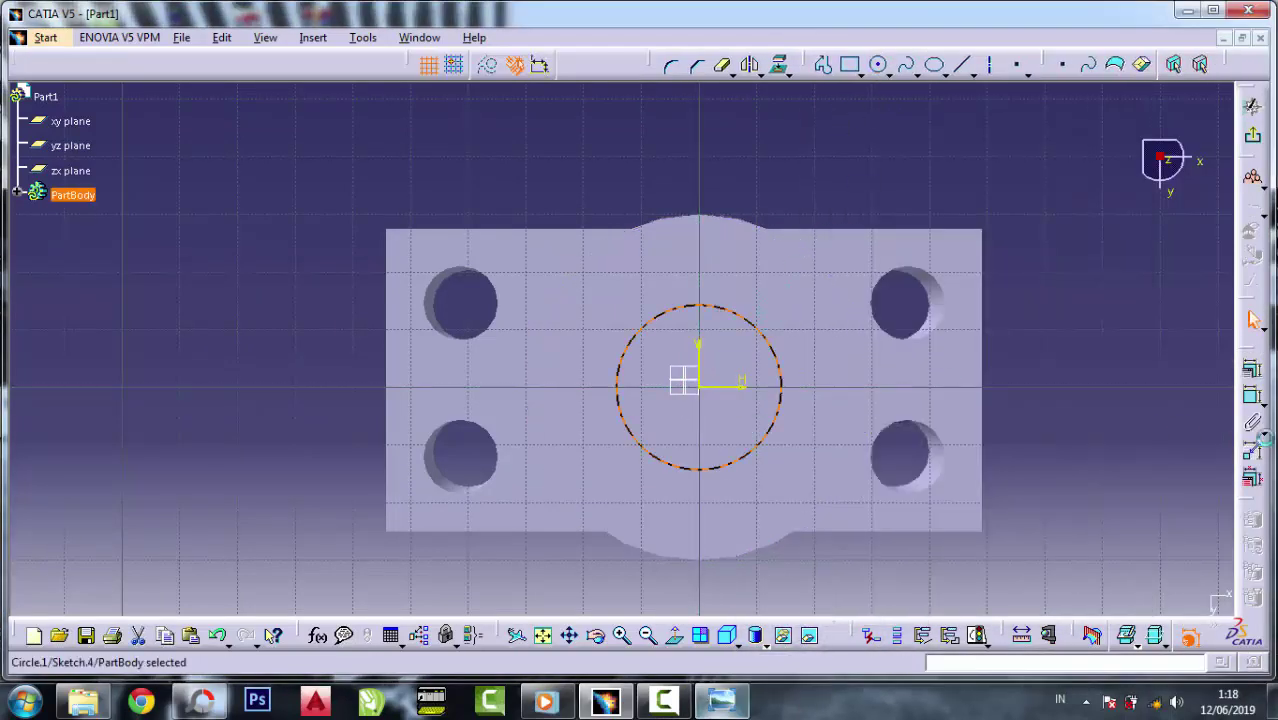
- Dimension the circle to 30 mm diameter and exit the sketch
click(1252, 396)
click(1119, 375)
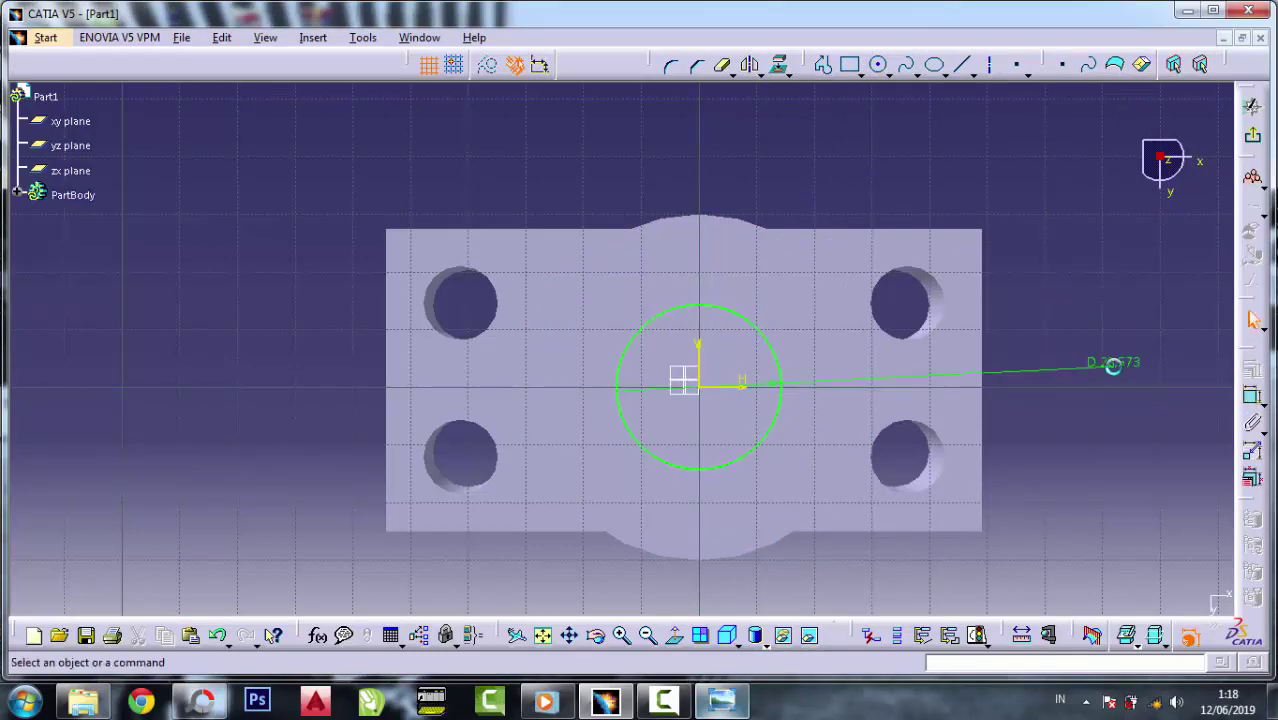
click(720, 702)
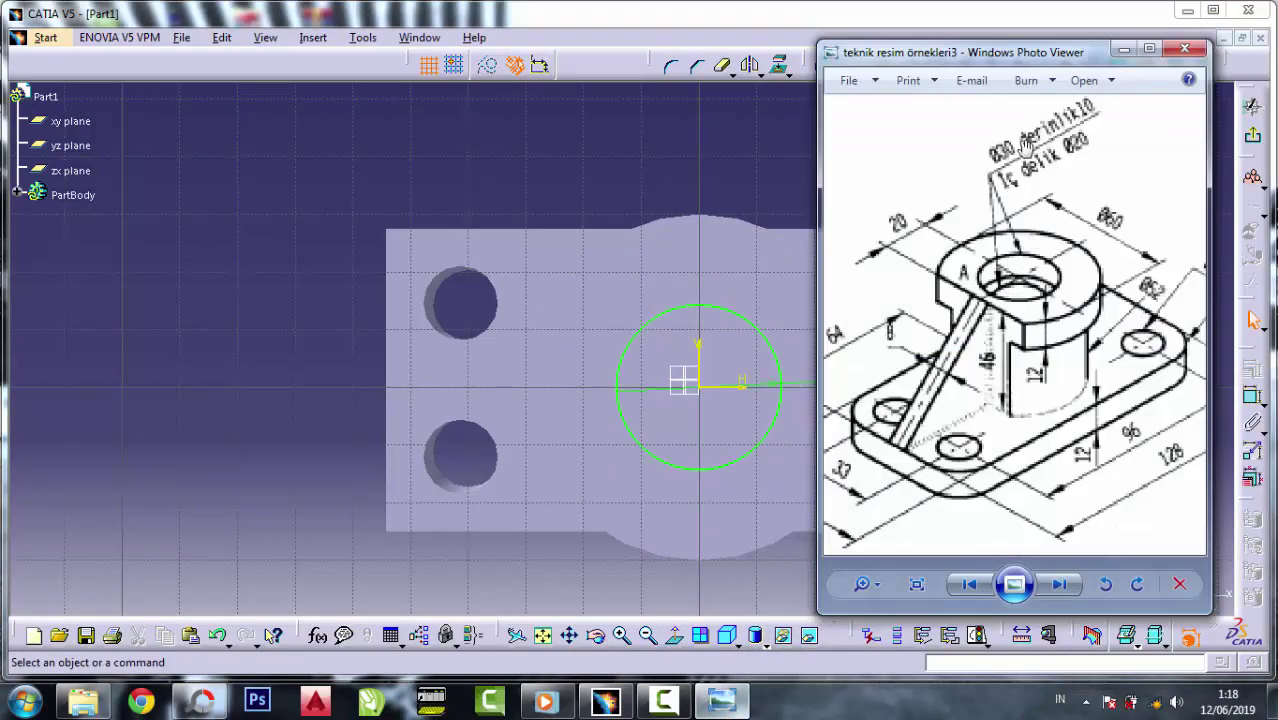
click(1123, 48)
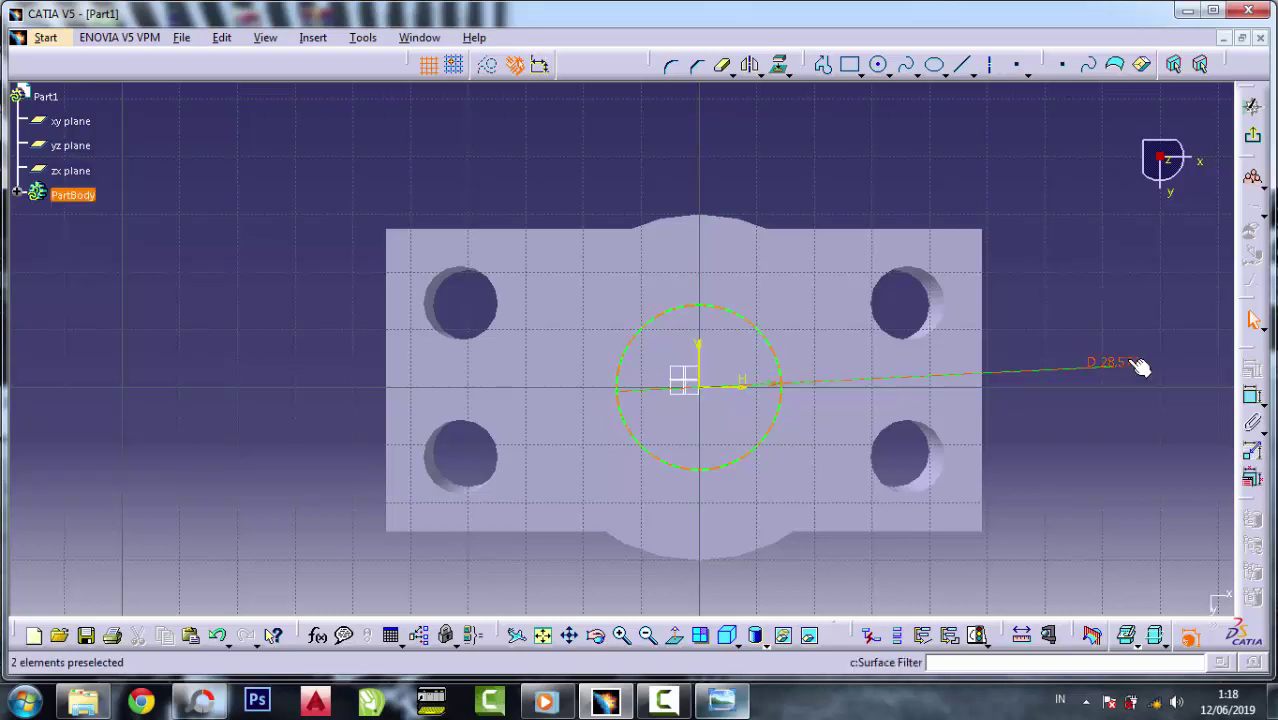
double_click(1127, 361)
text(30)
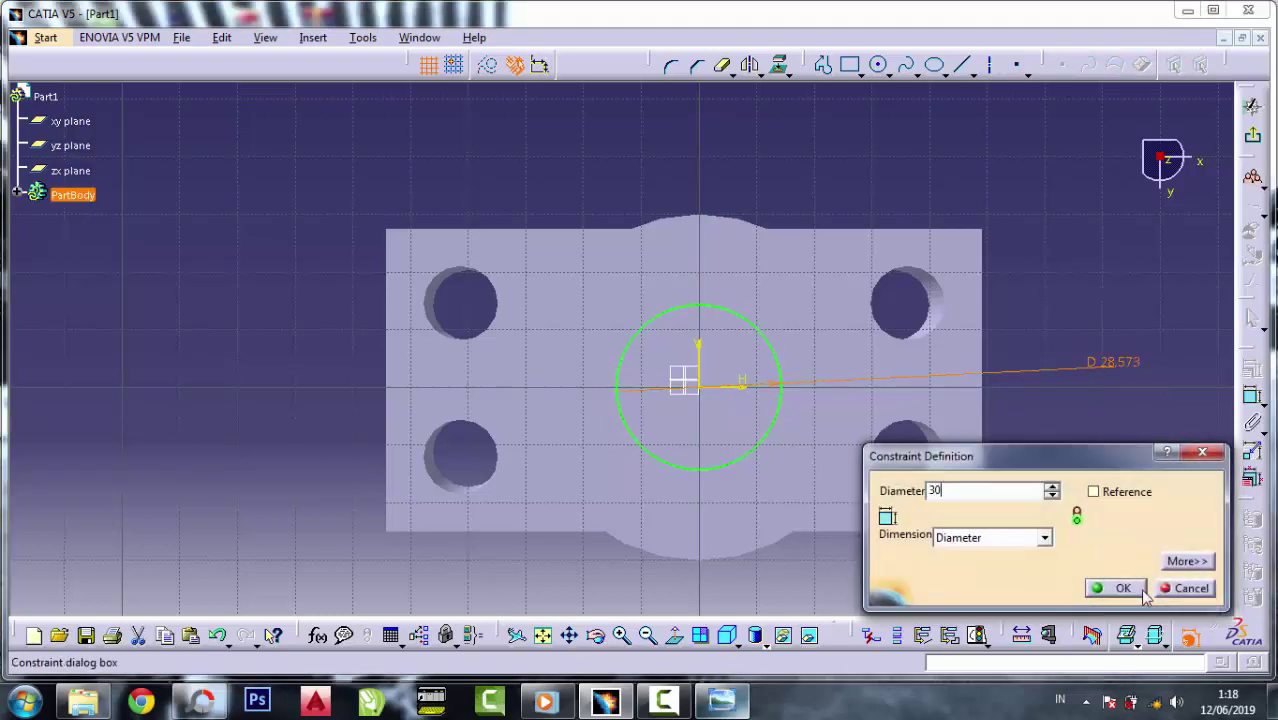
click(1122, 588)
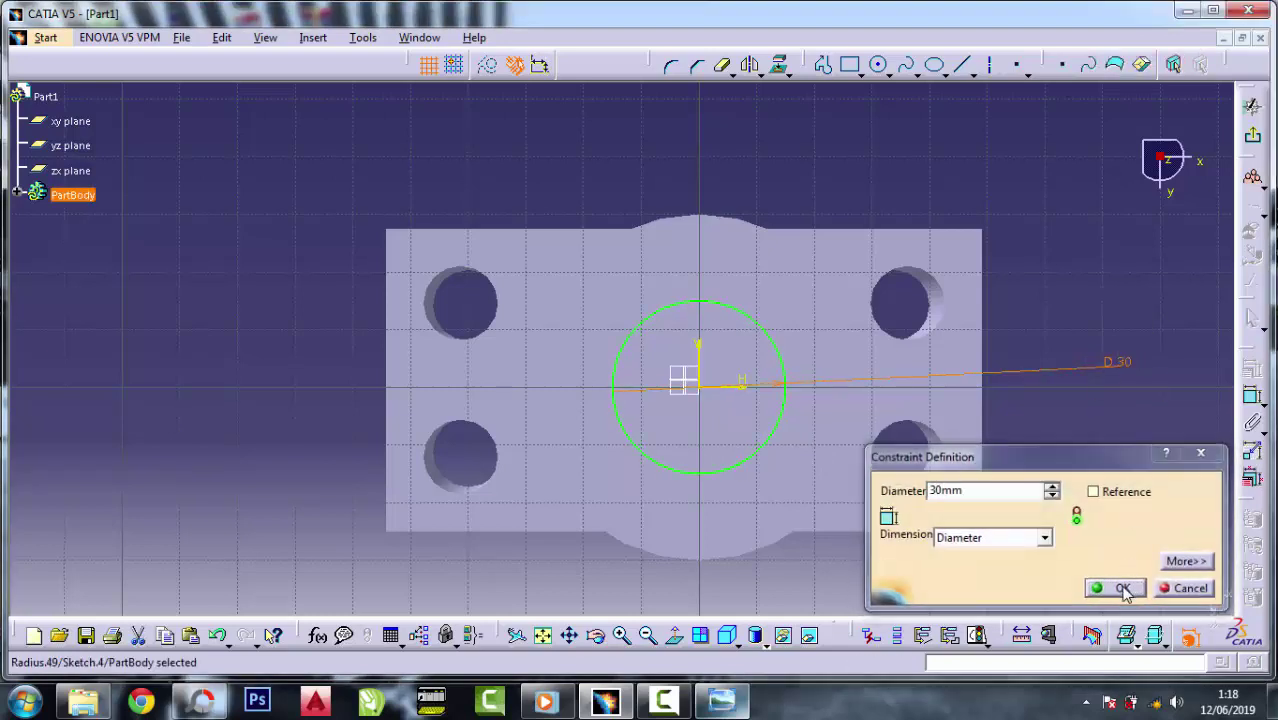
click(1252, 105)
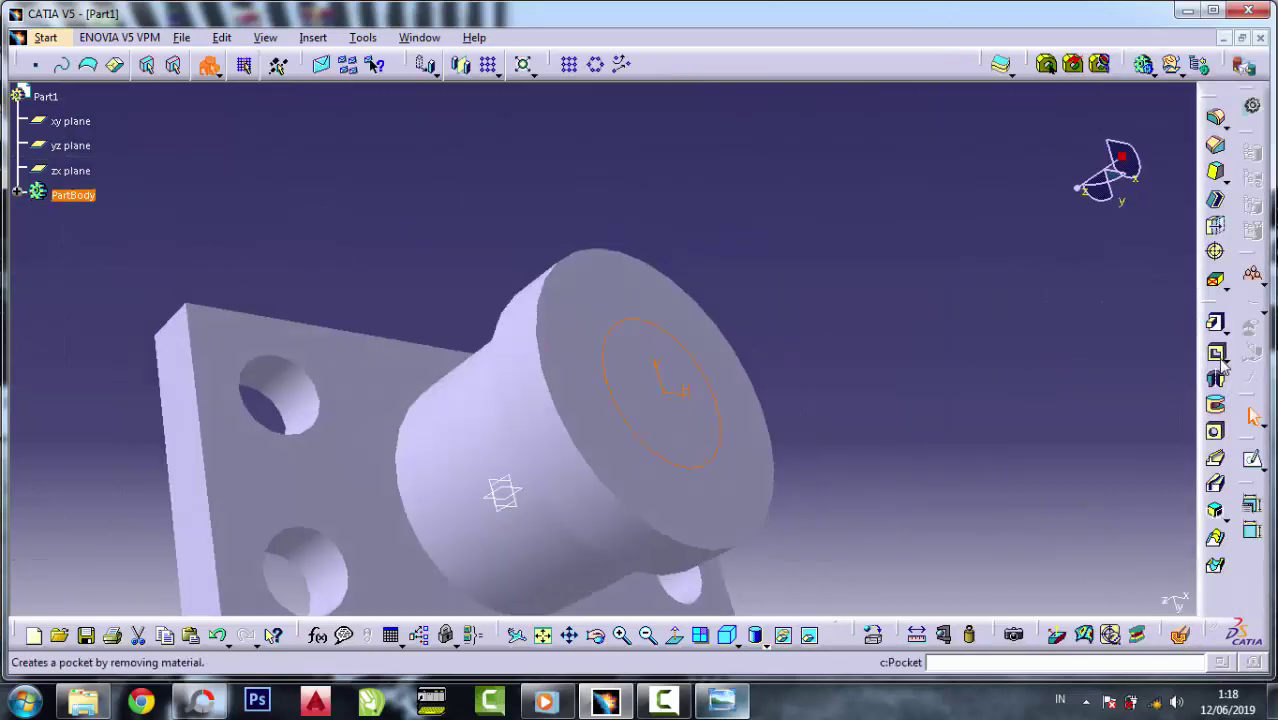
- Pocket the 30 mm circle 80 mm deep, then orbit to compare with the drawing
click(1217, 355)
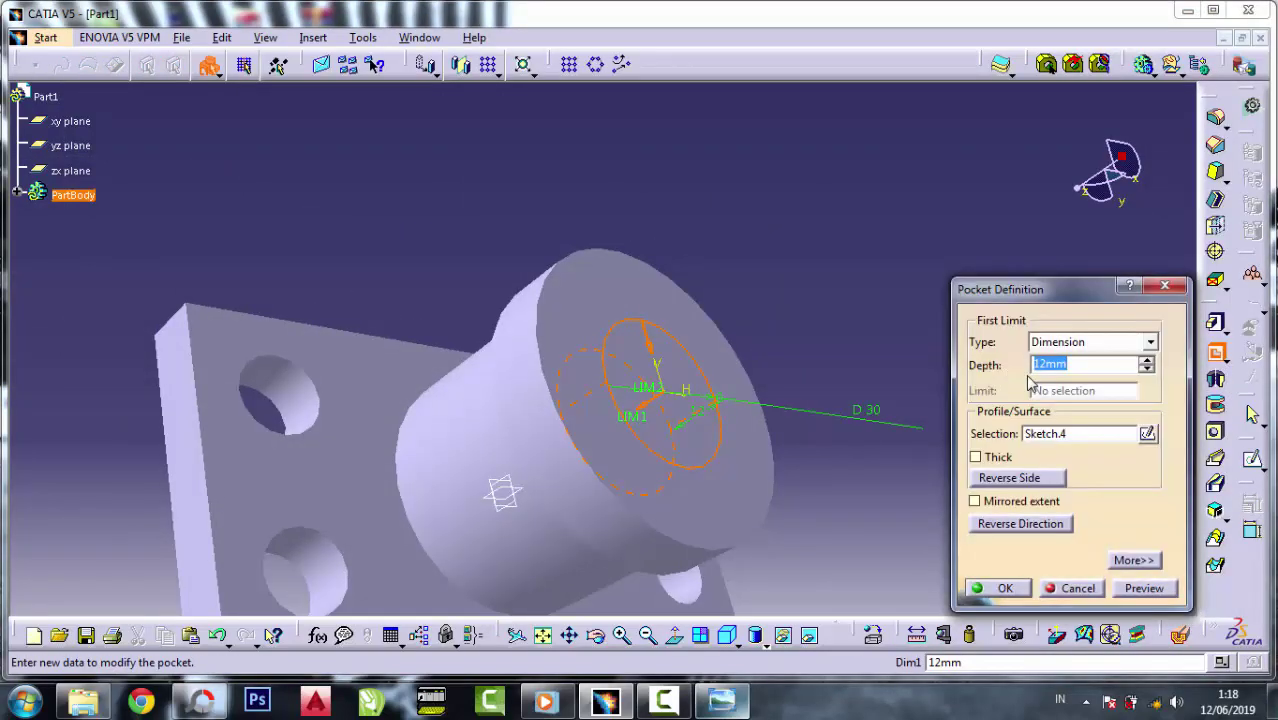
click(1008, 590)
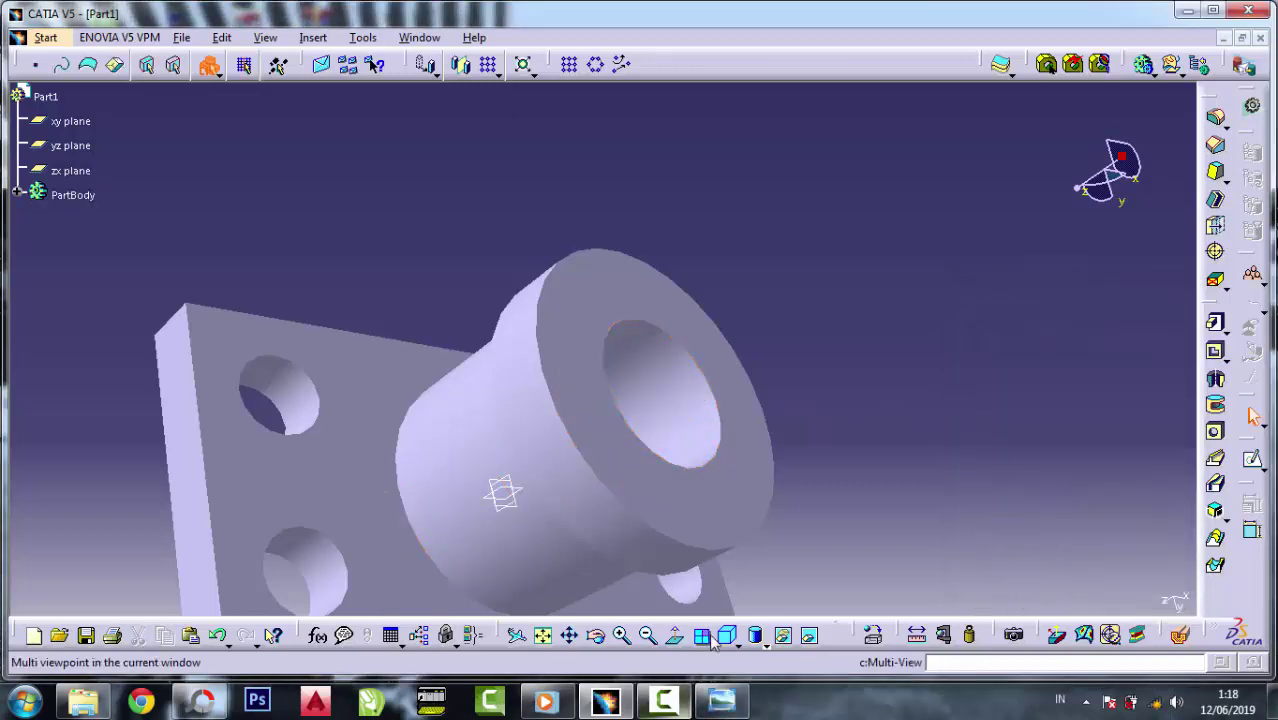
click(594, 642)
drag(777, 432, 738, 512)
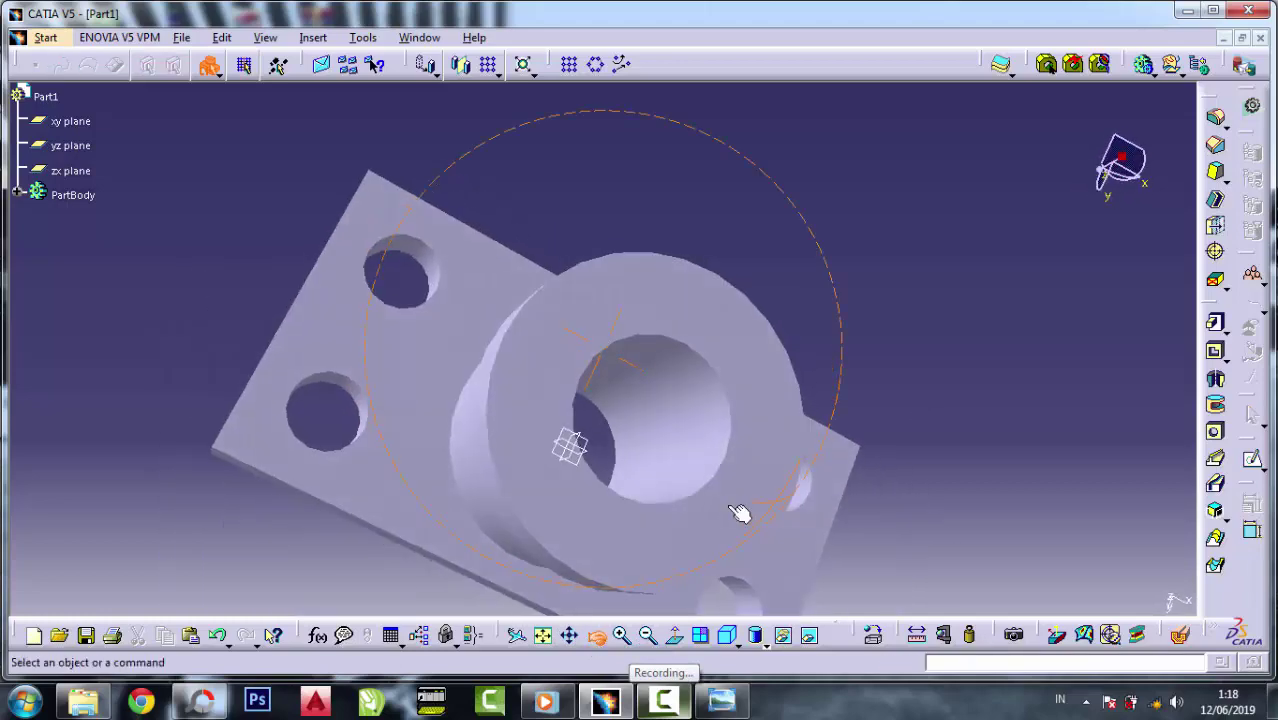
click(722, 700)
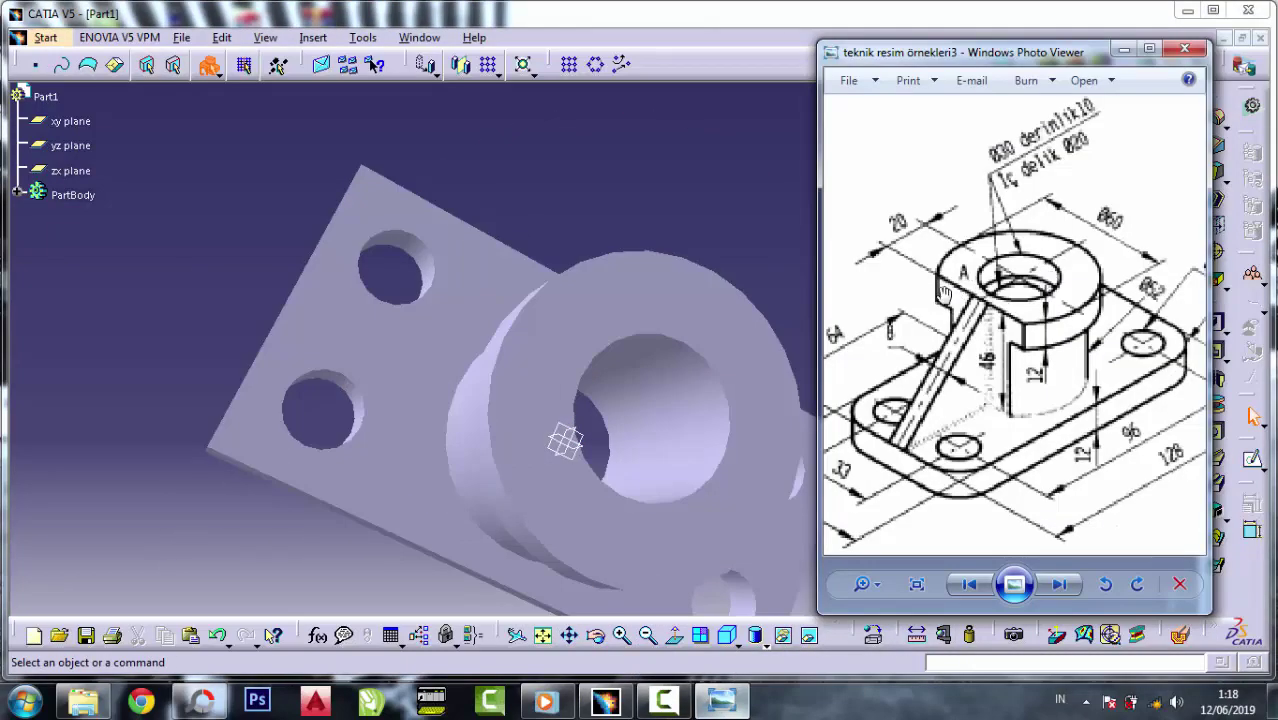
click(1124, 49)
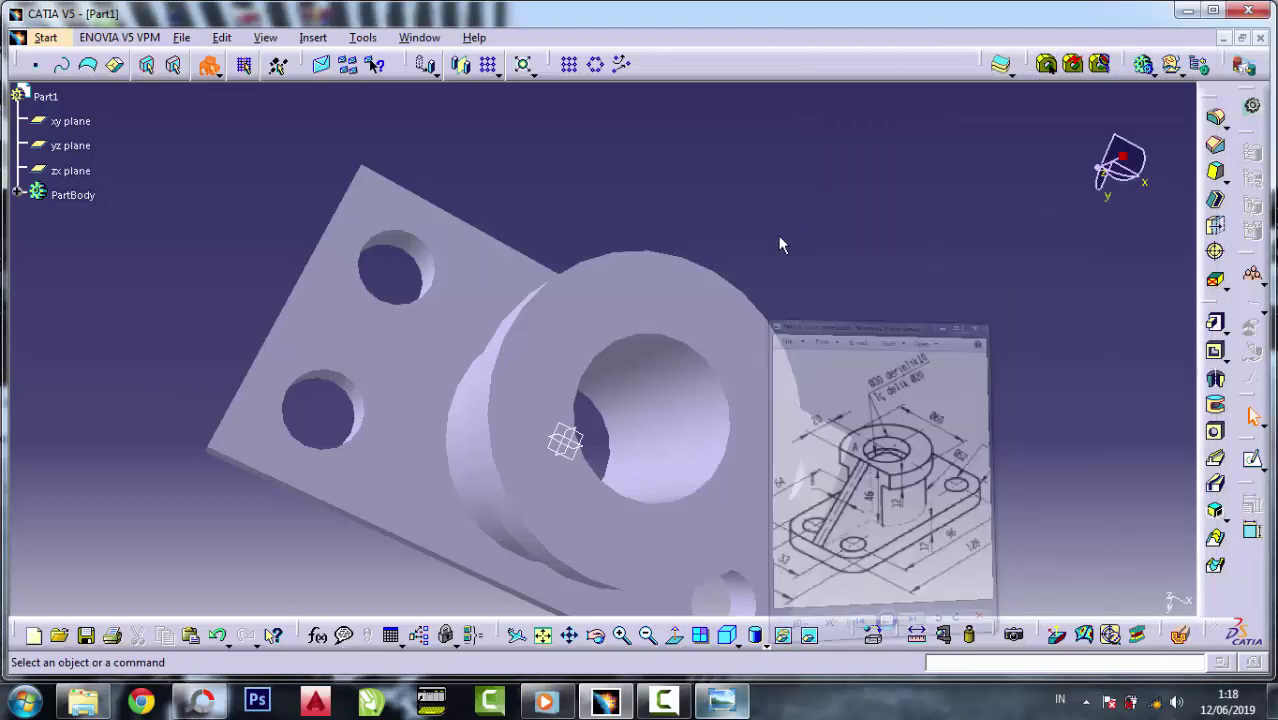
click(686, 284)
- Sketch on the boss face, project its circular edge, and draw a vertical line across it
click(1252, 458)
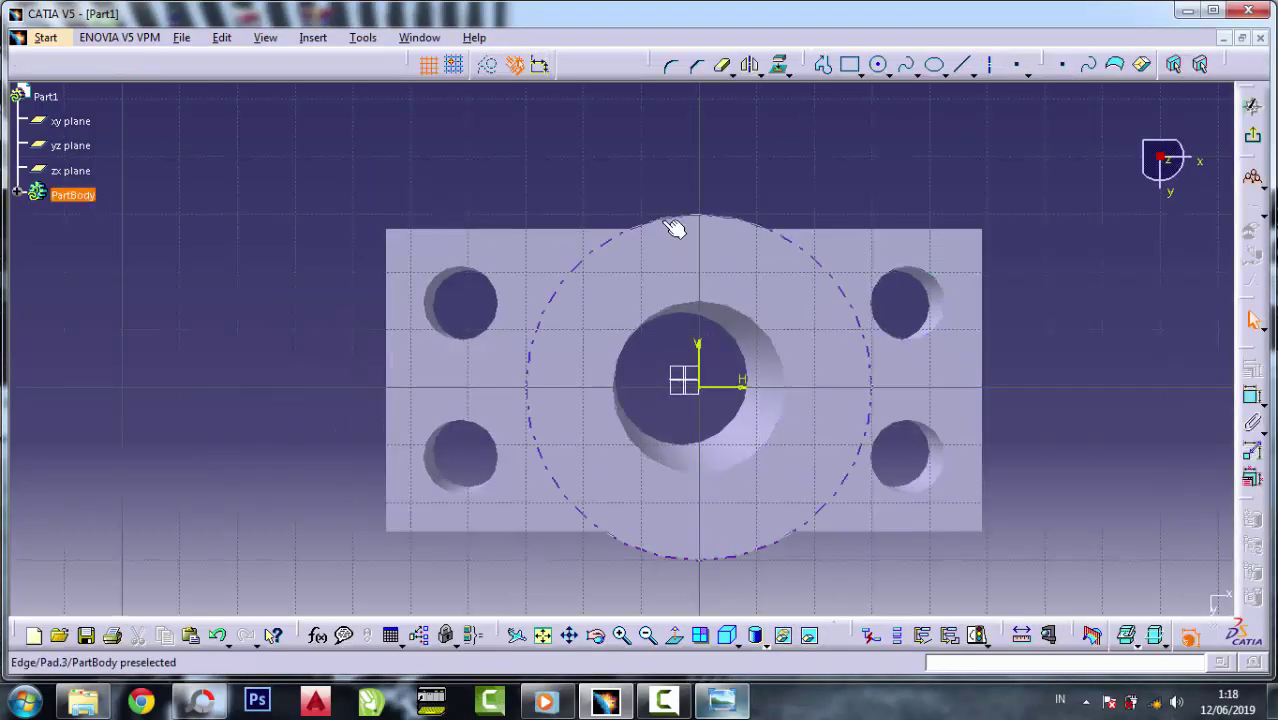
click(779, 66)
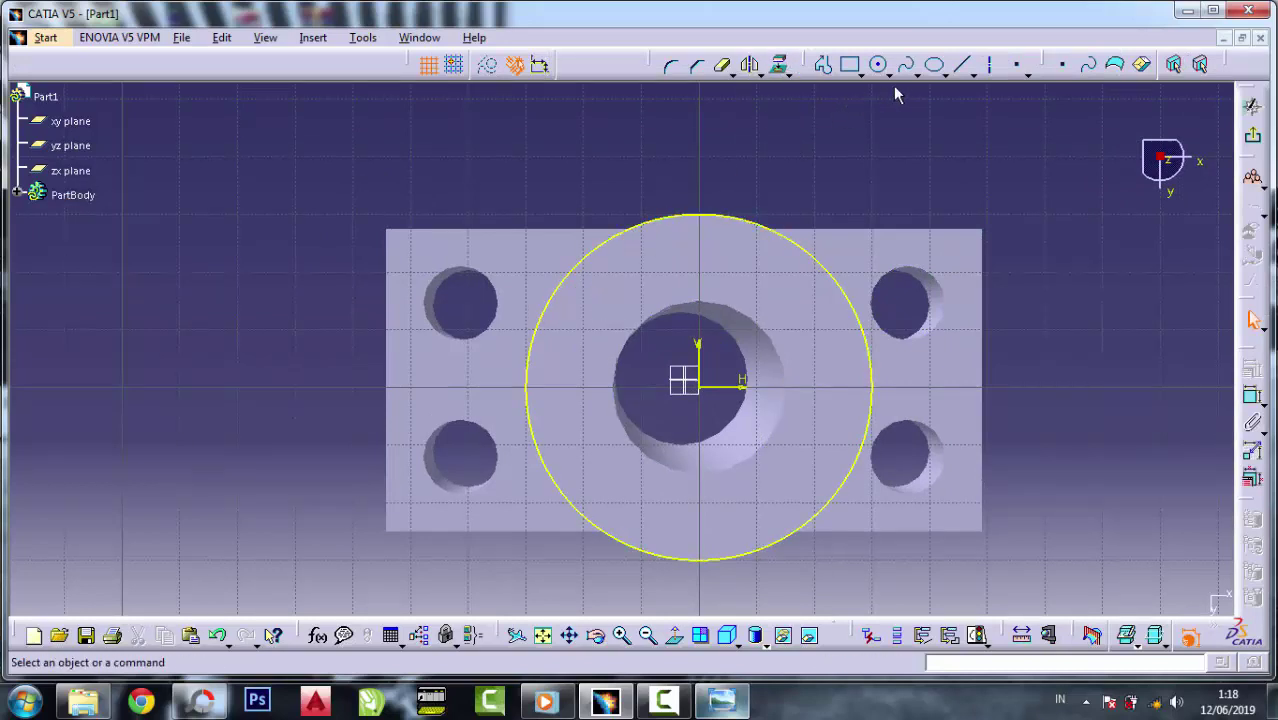
click(965, 66)
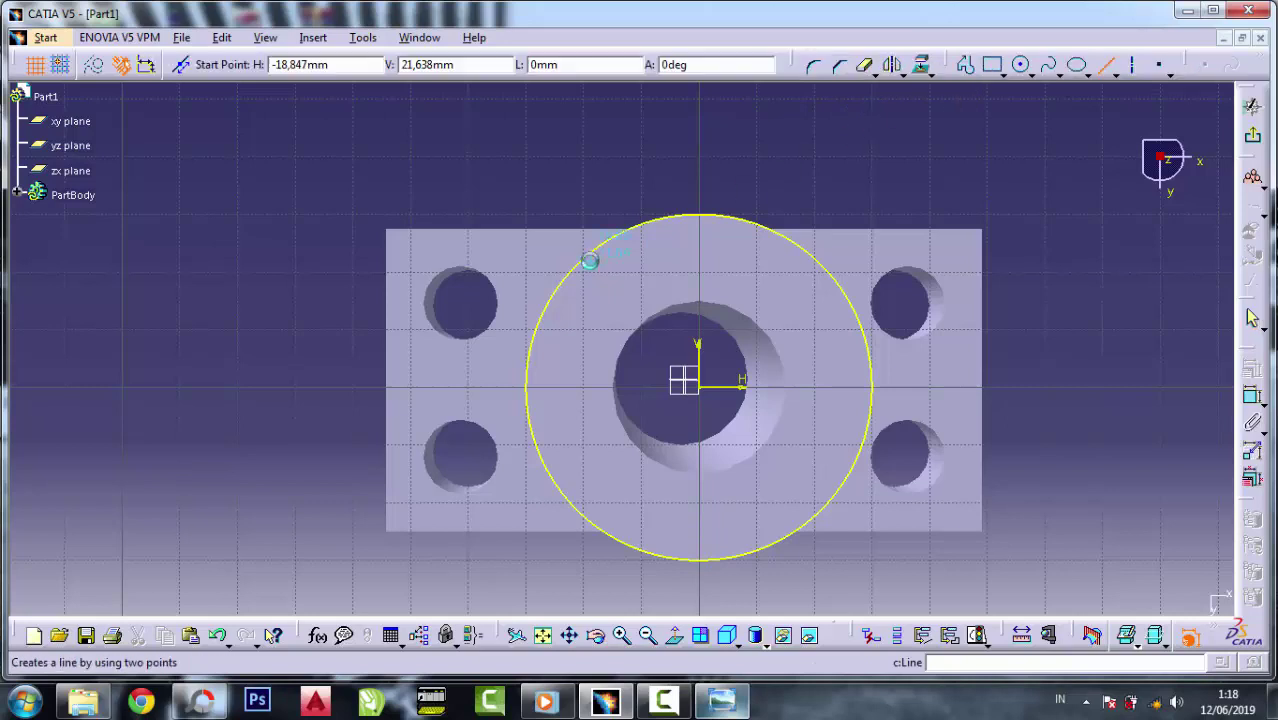
click(640, 227)
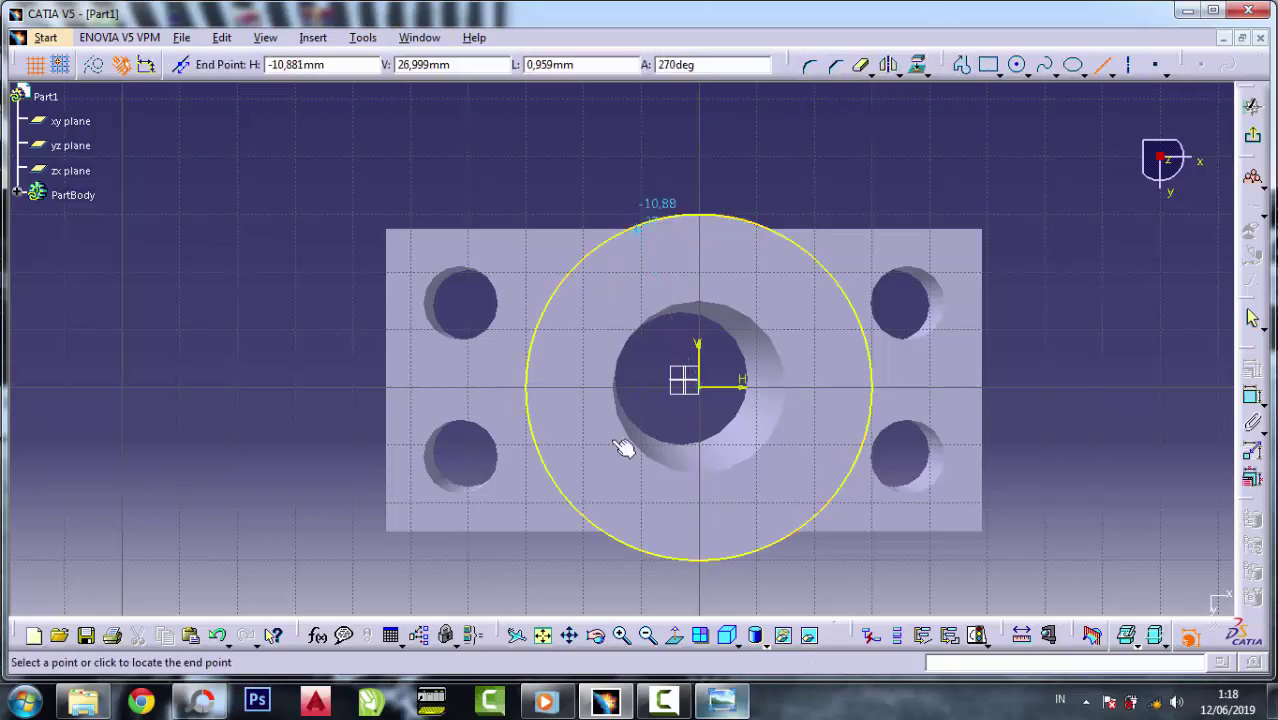
click(642, 548)
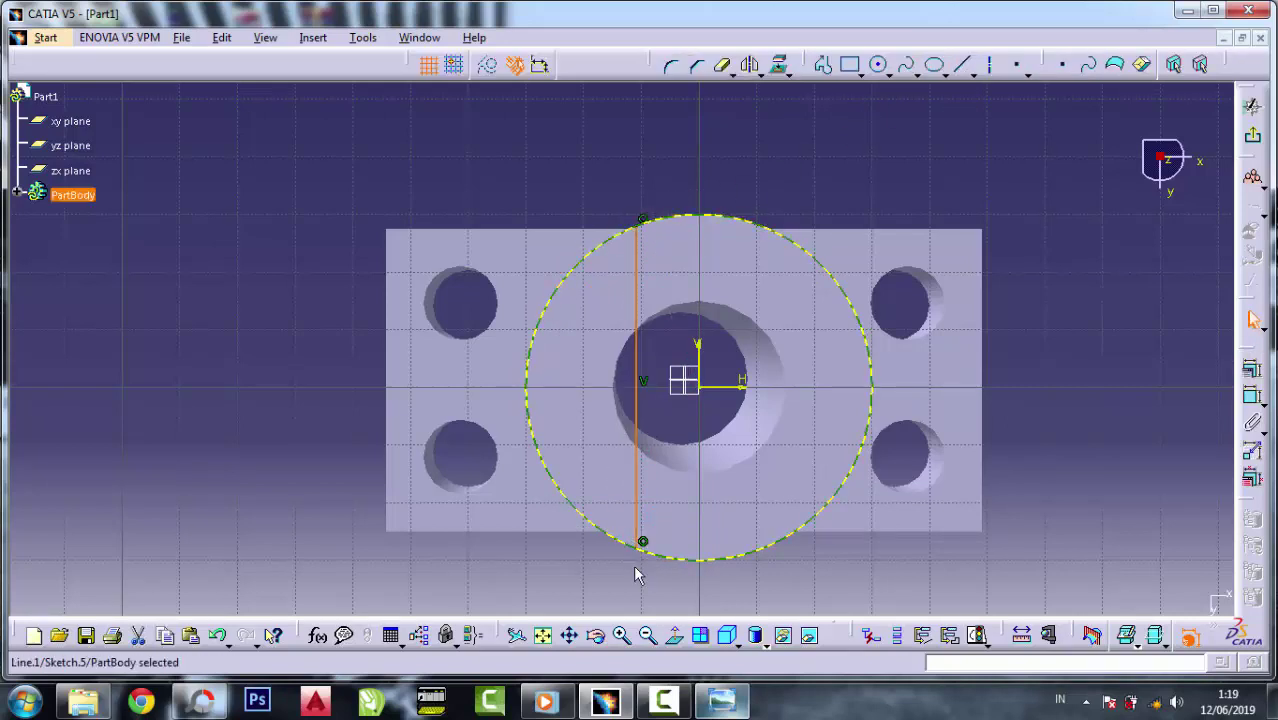
- Constrain the vertical line 20 mm from the centre
click(1253, 395)
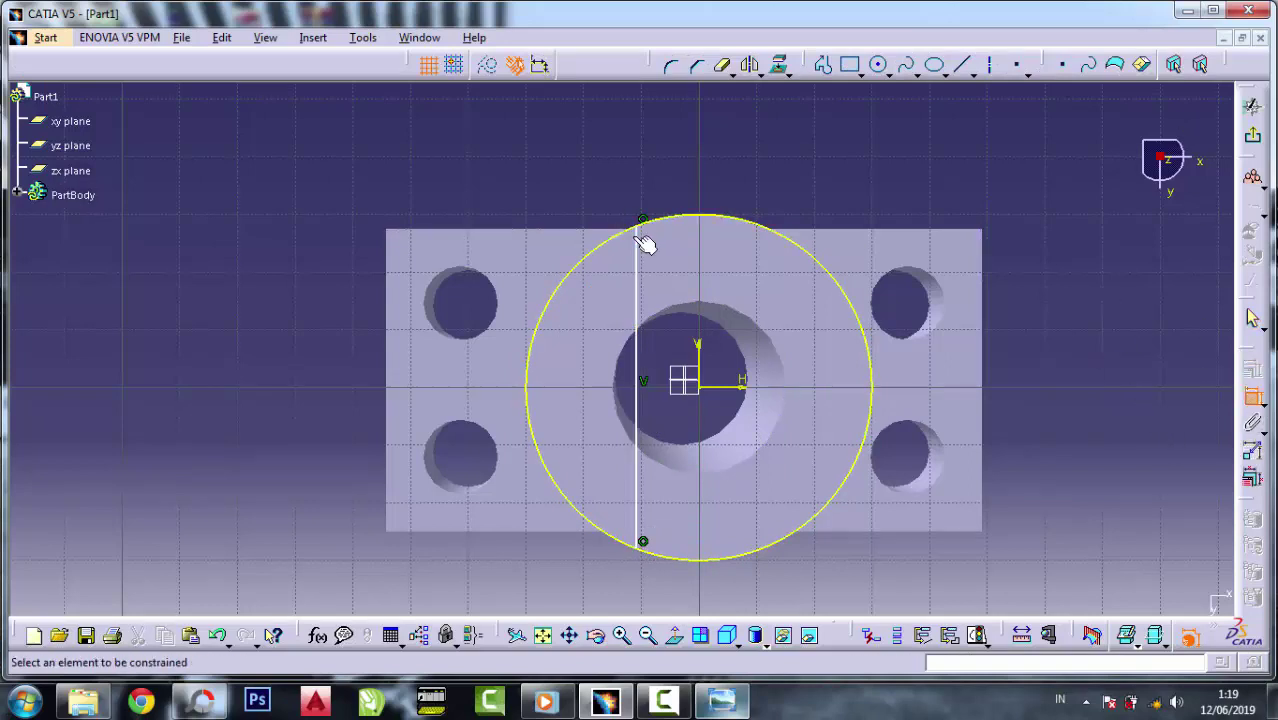
click(637, 240)
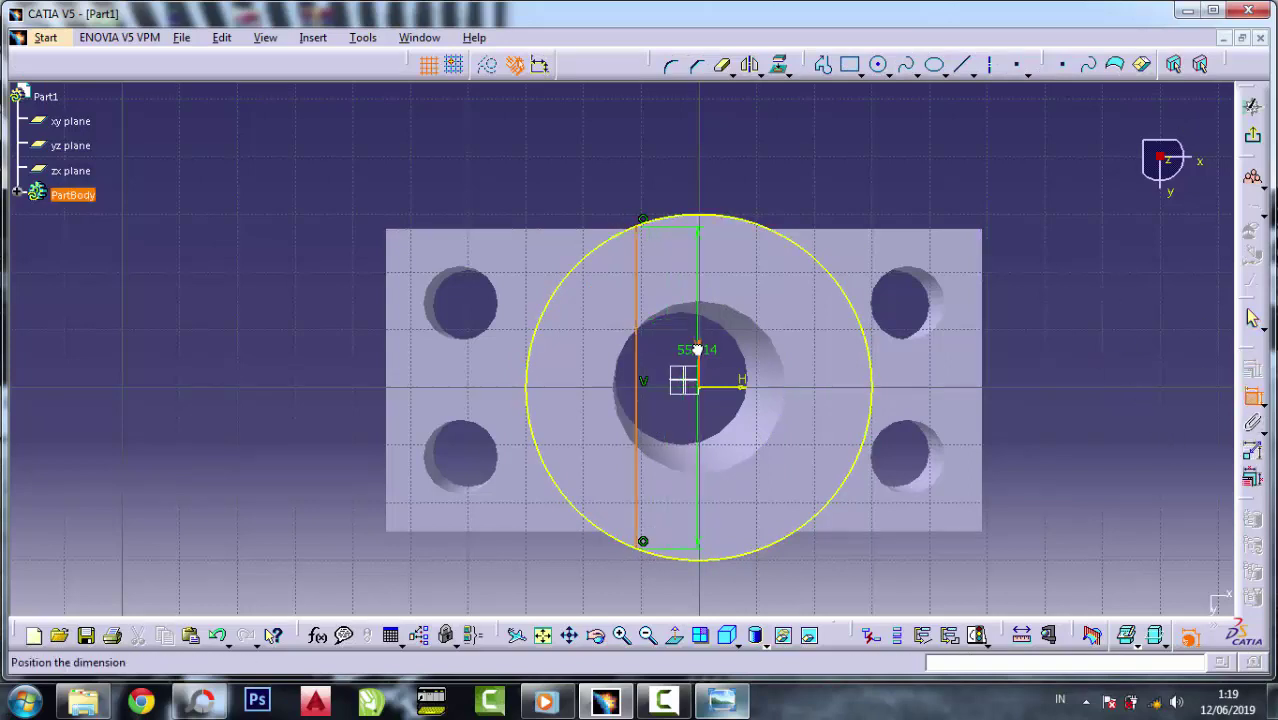
click(698, 130)
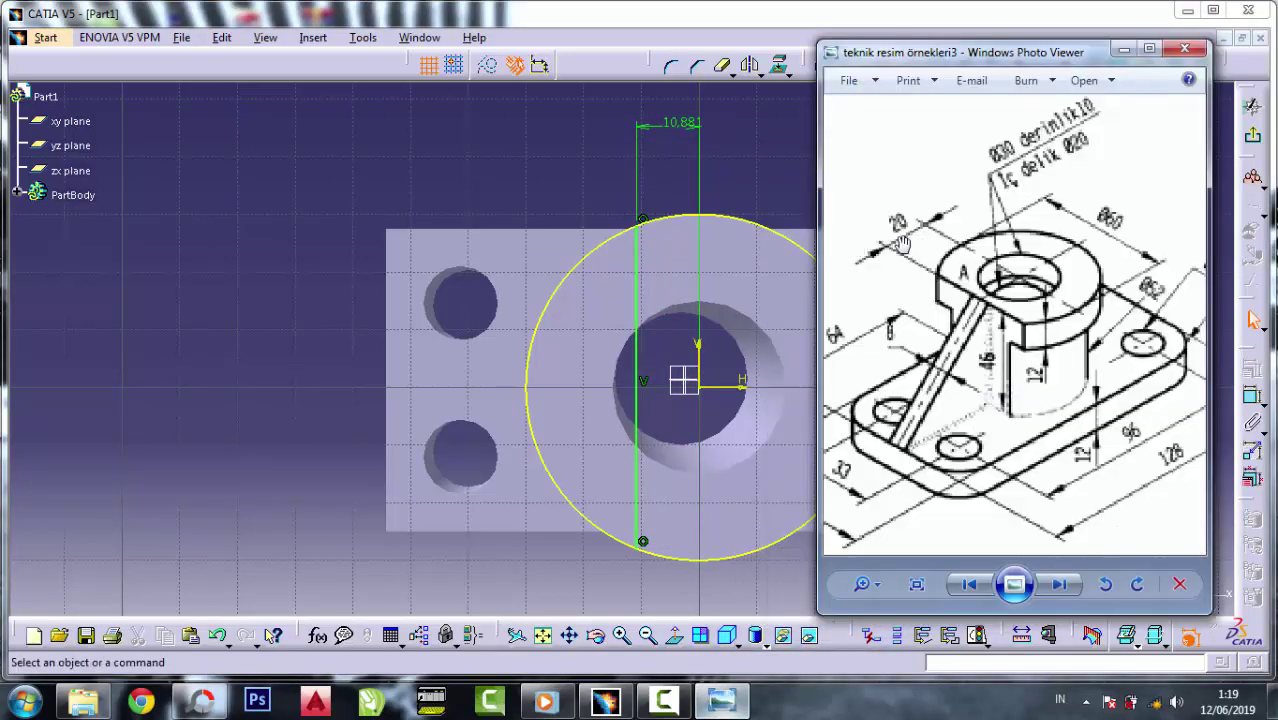
click(1124, 52)
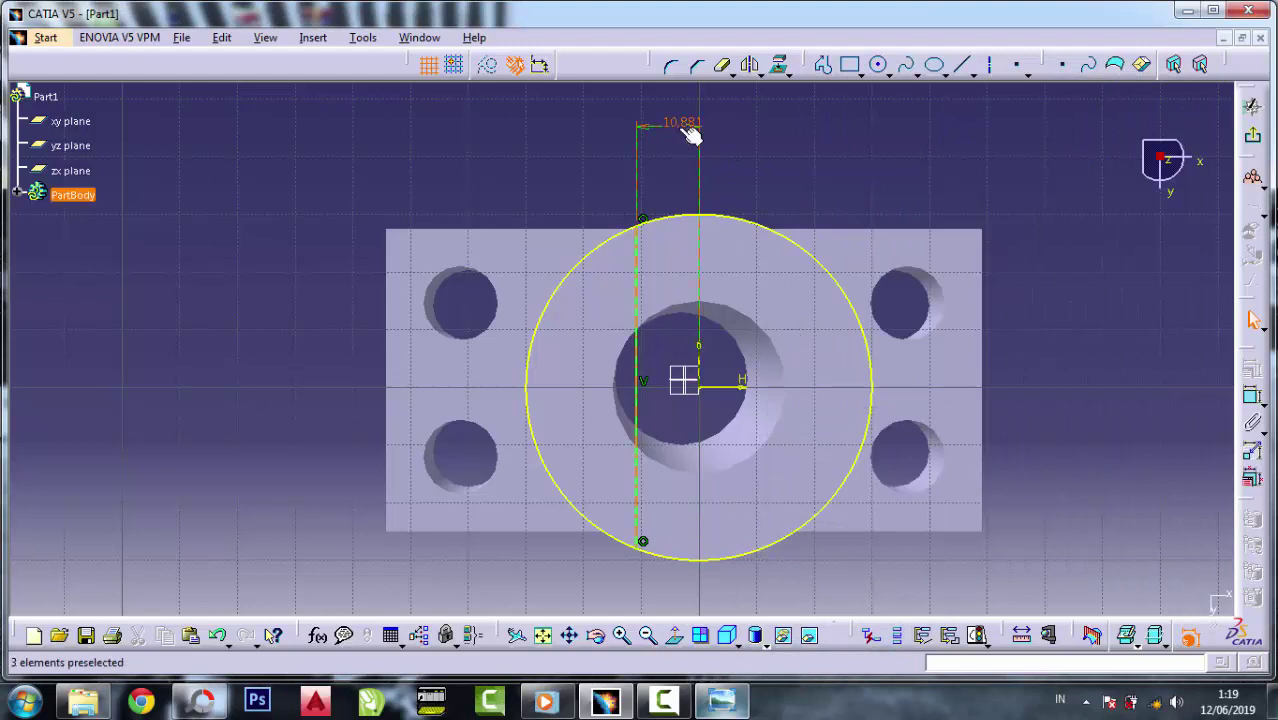
double_click(681, 124)
text(20)
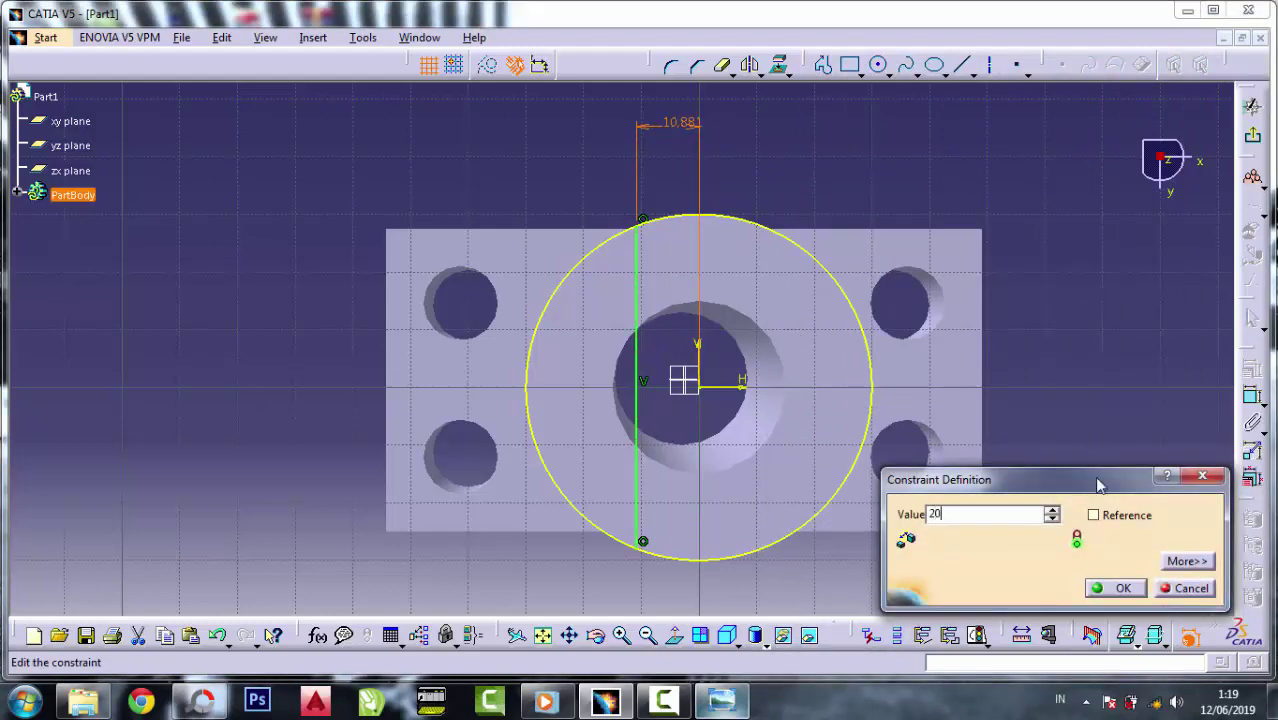
click(1120, 587)
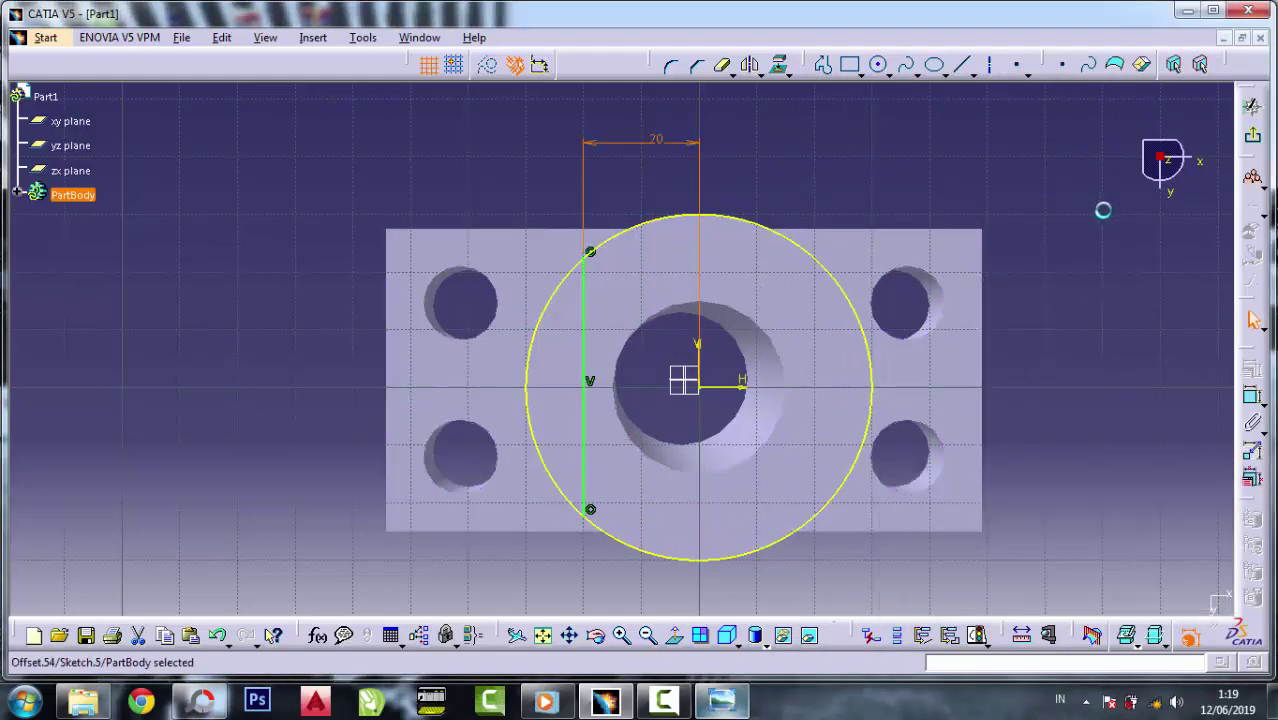
- Trim away the circle's right arc and exit the sketch
click(727, 68)
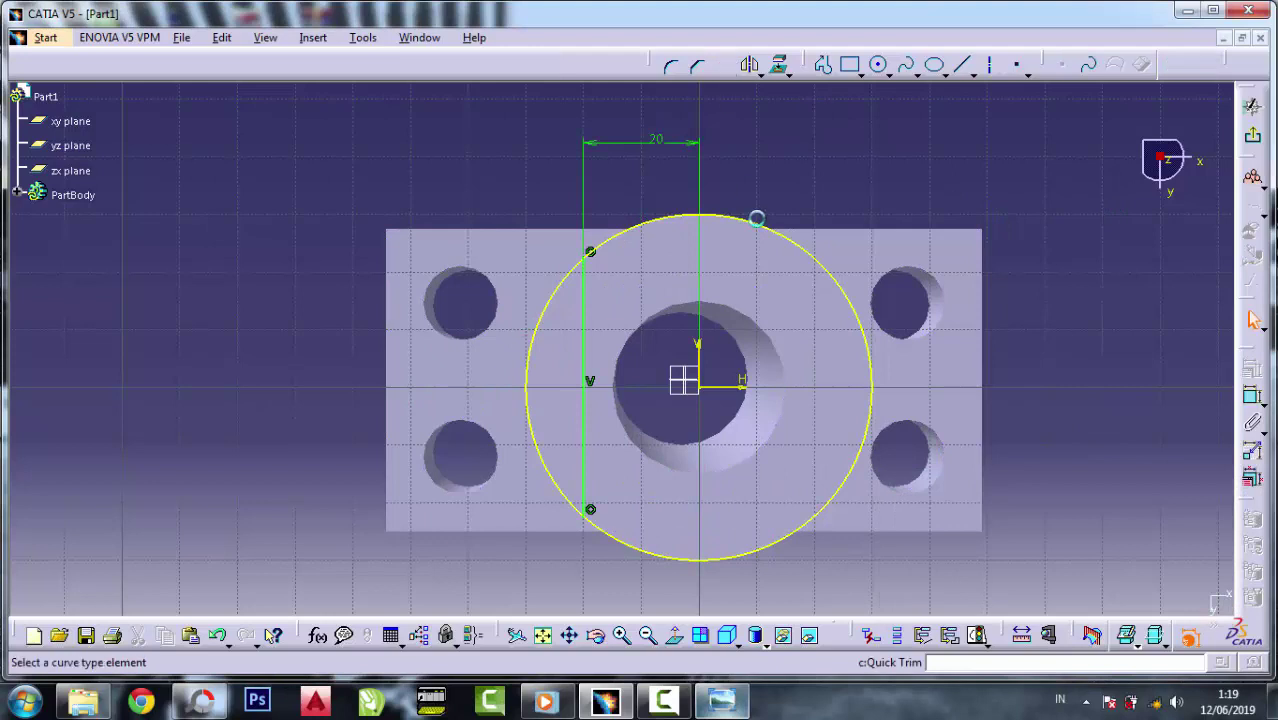
click(779, 233)
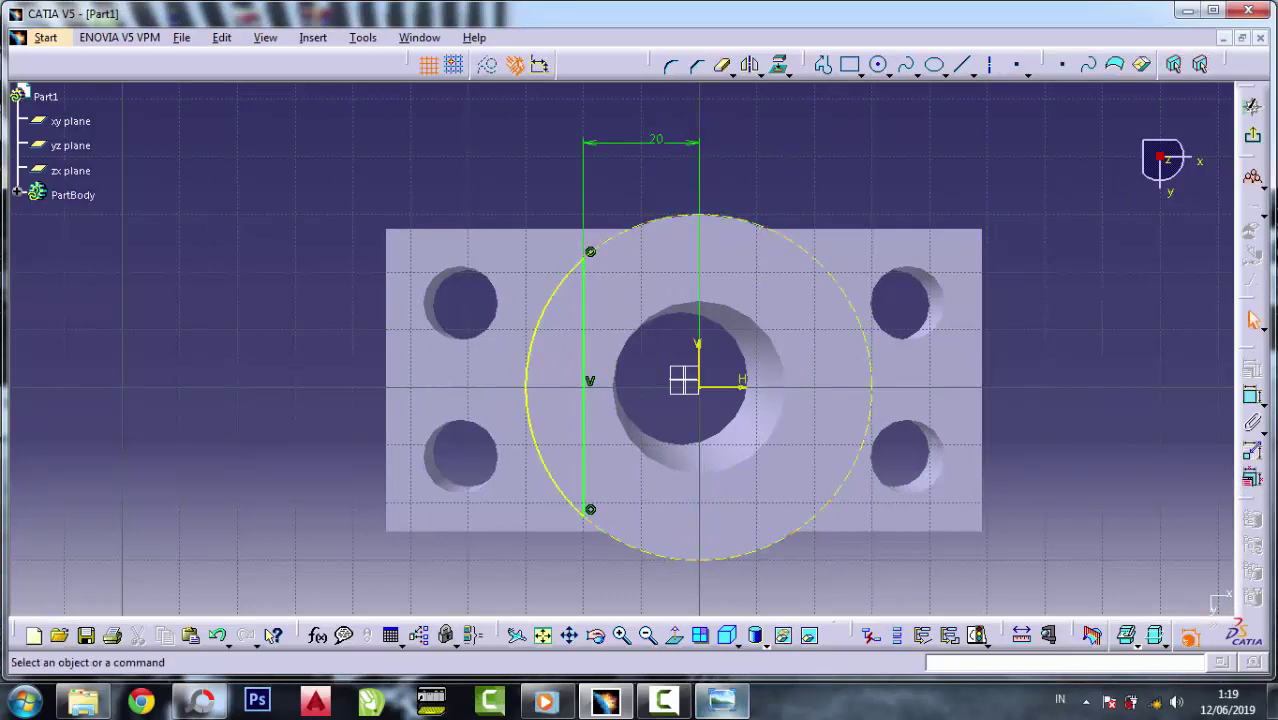
click(1254, 106)
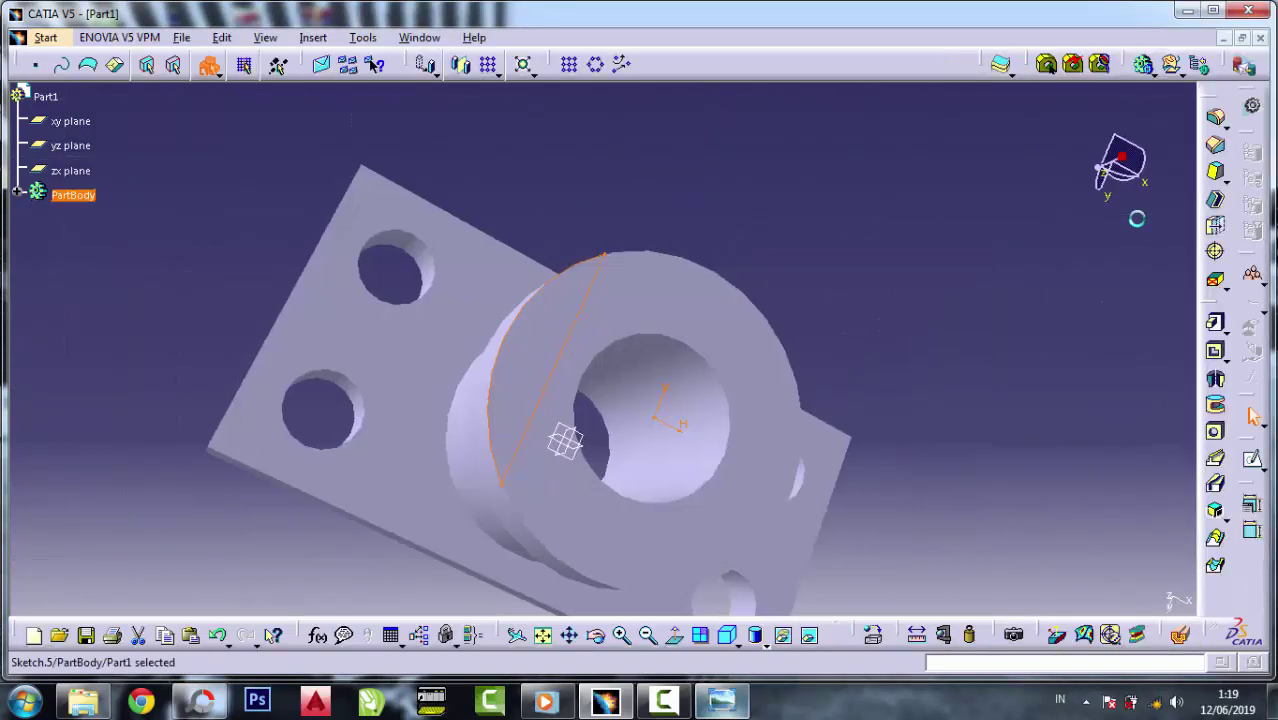
- Pocket the flat profile 46 mm deep along the boss side
click(1217, 352)
text(4)
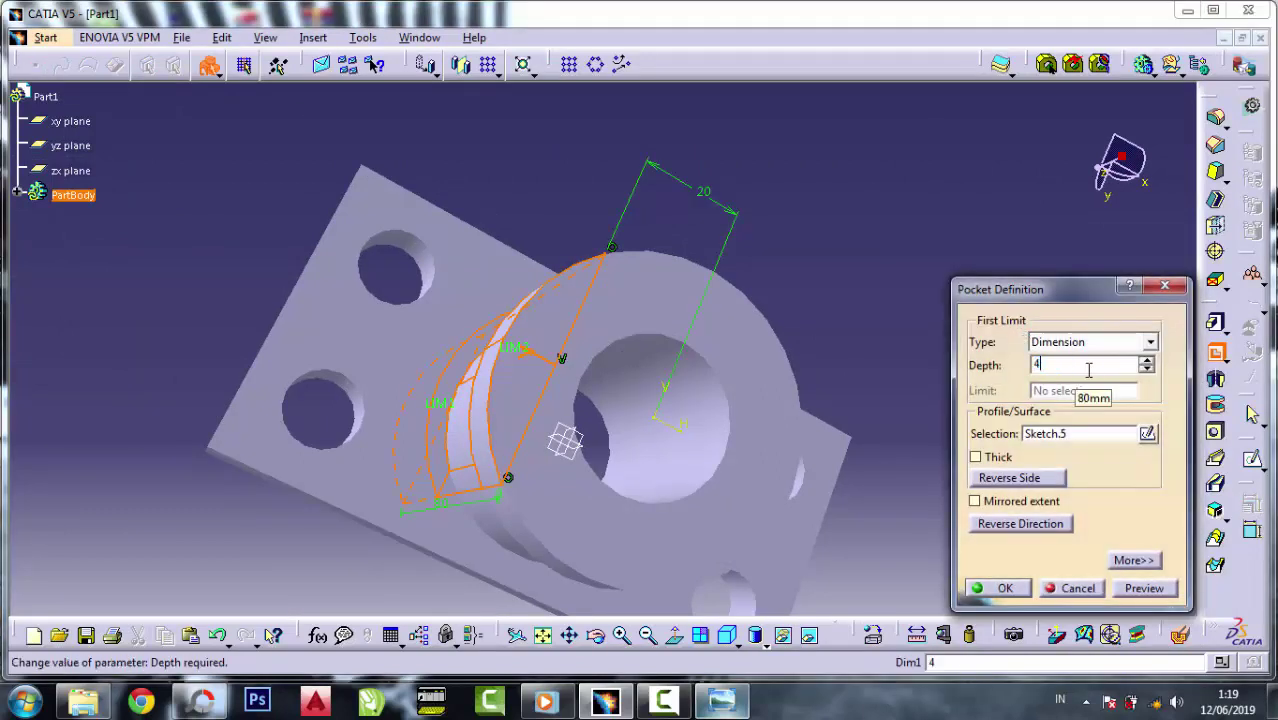
text(6)
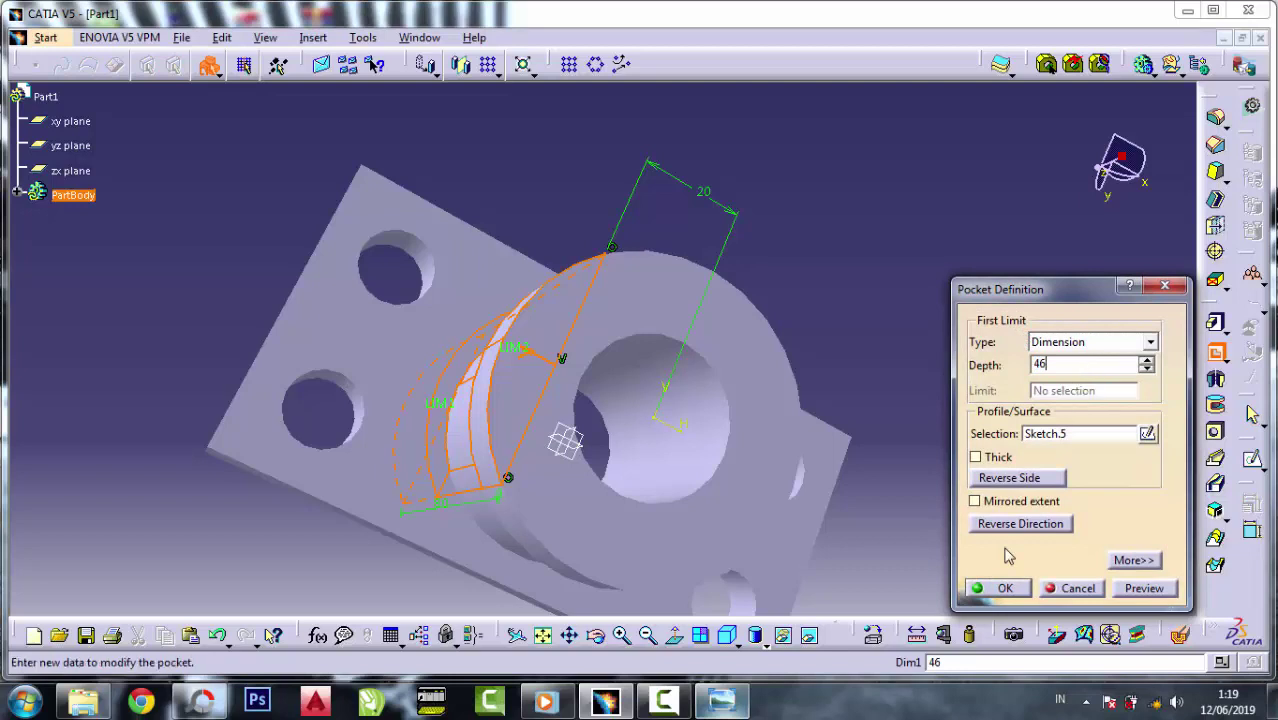
click(1005, 588)
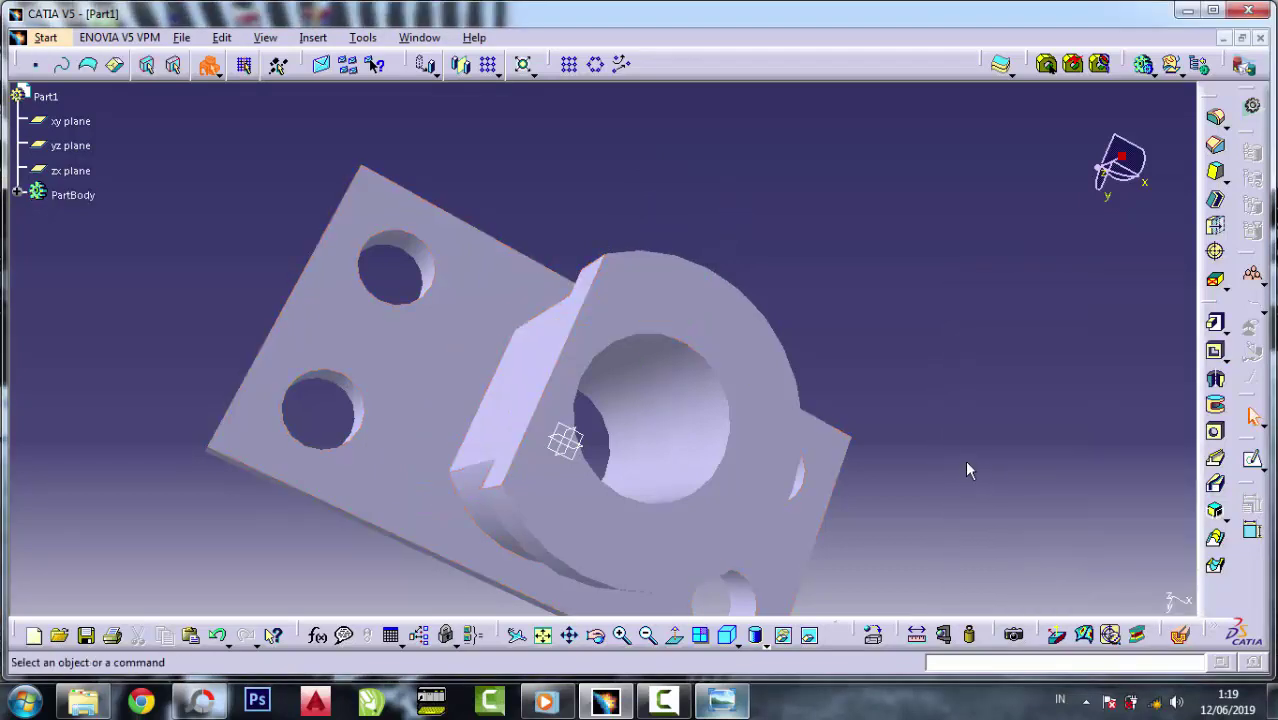
middle_drag(978, 407, 978, 329)
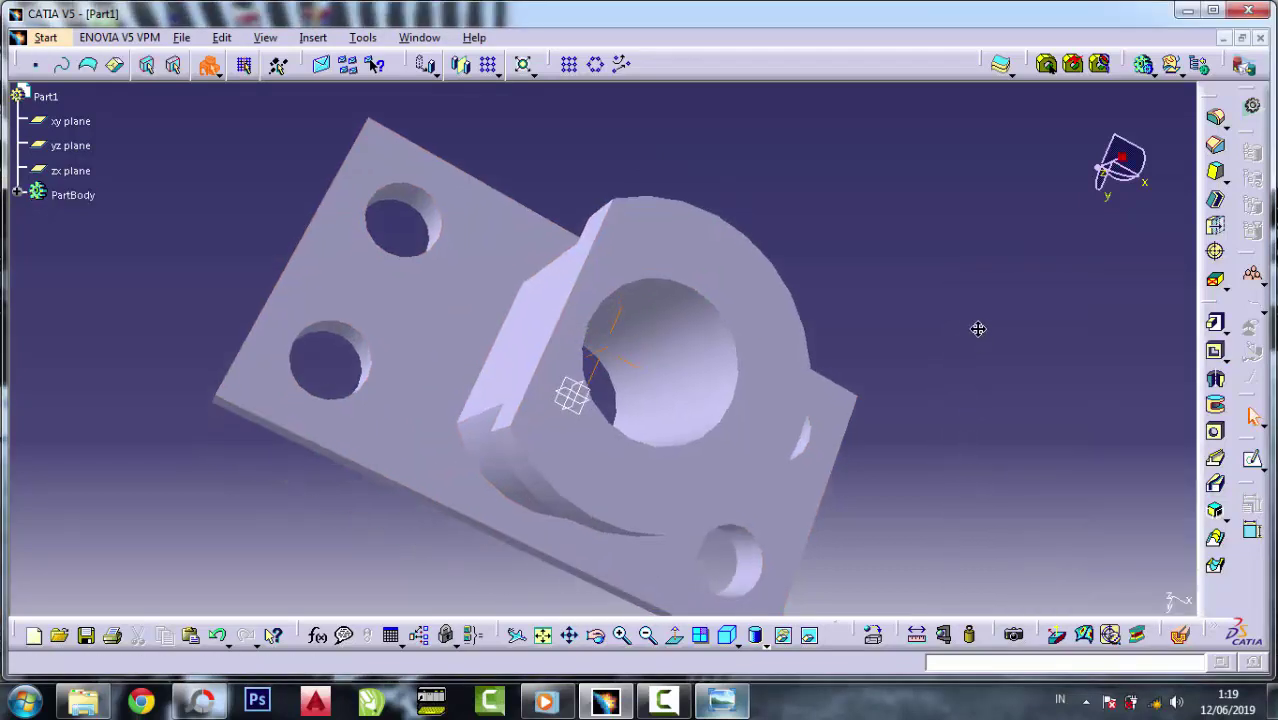
- After checking the reference drawing, start a sketch on the base plate's top face
click(722, 702)
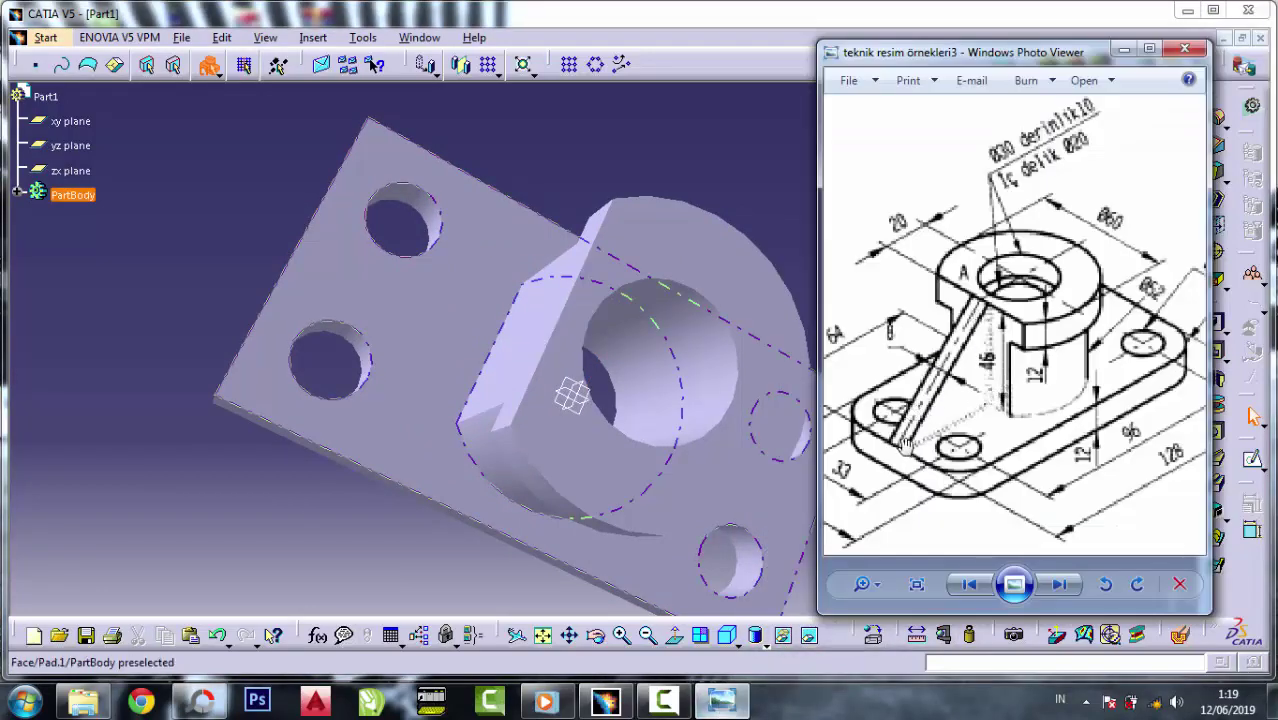
click(1122, 49)
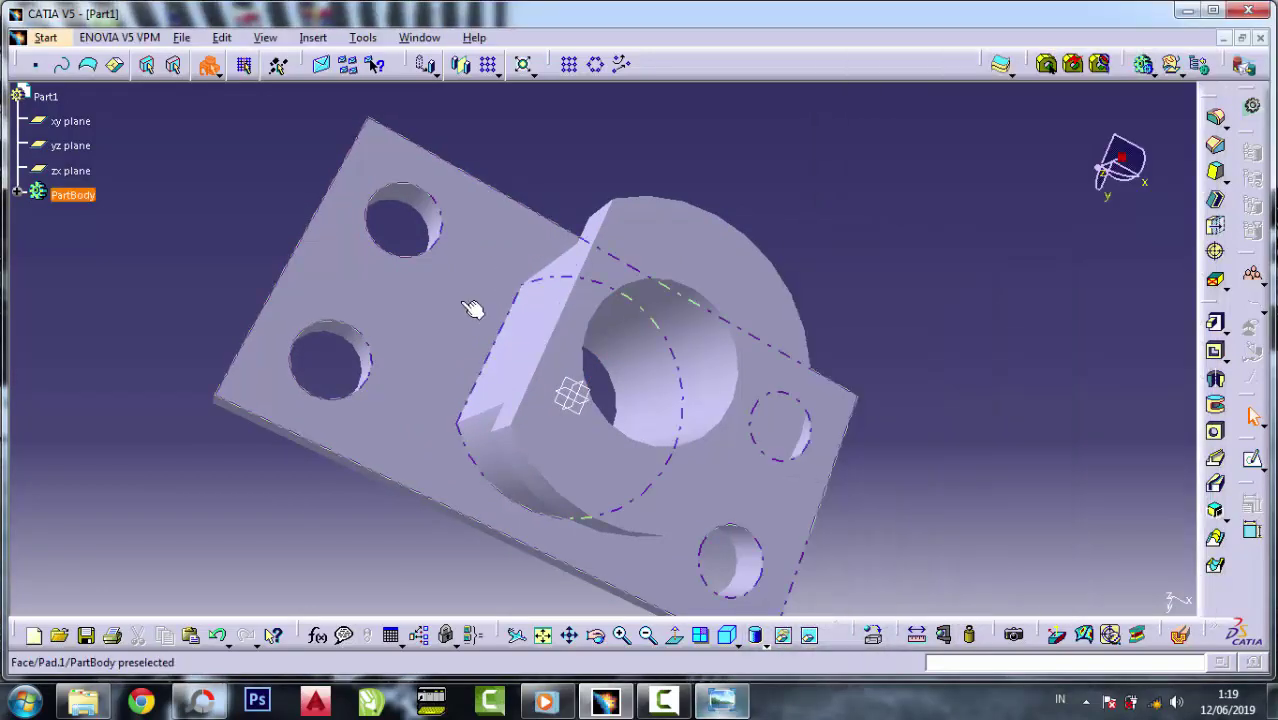
click(614, 318)
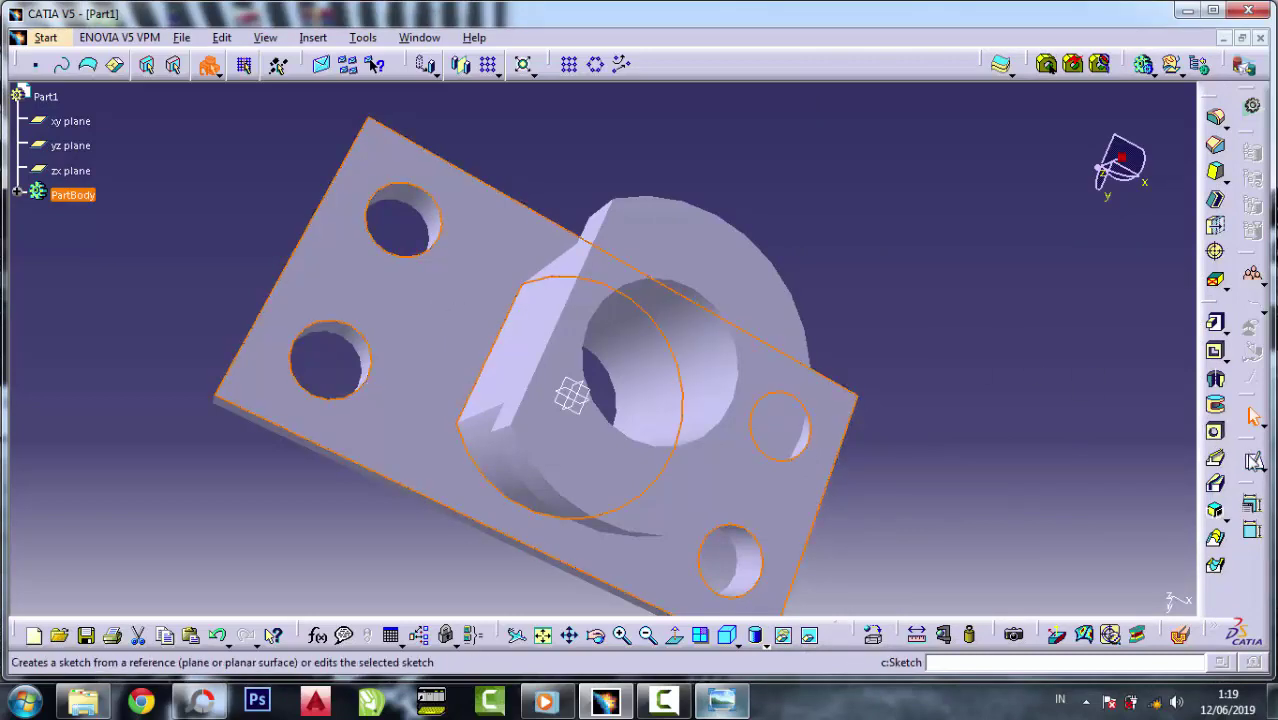
click(1252, 458)
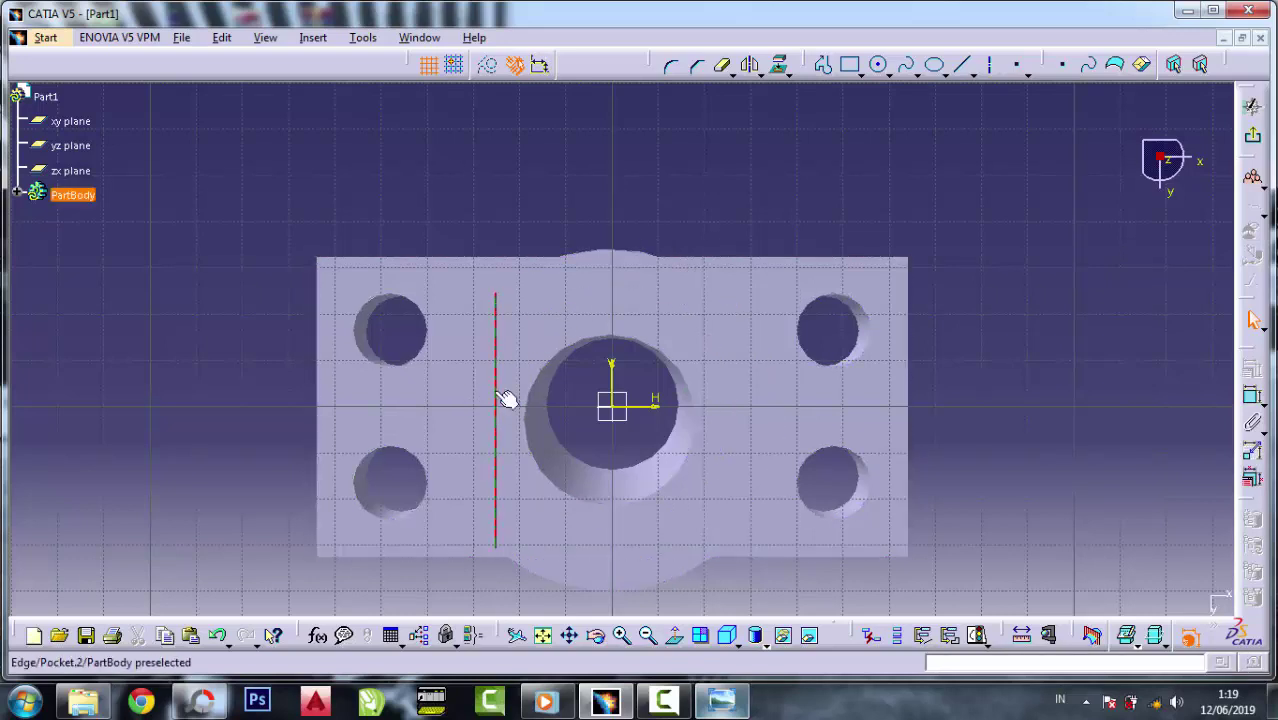
- Project the plate's left edges into the sketch, dismissing the projection failure message
click(779, 64)
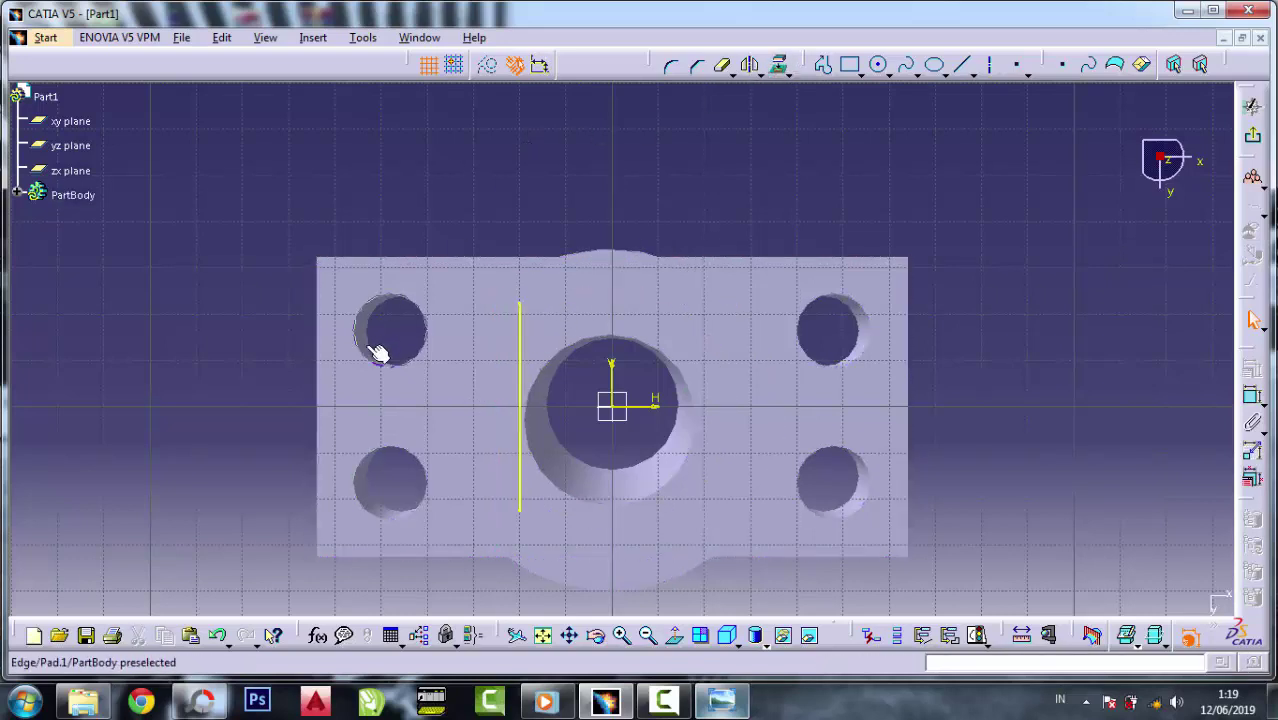
click(319, 345)
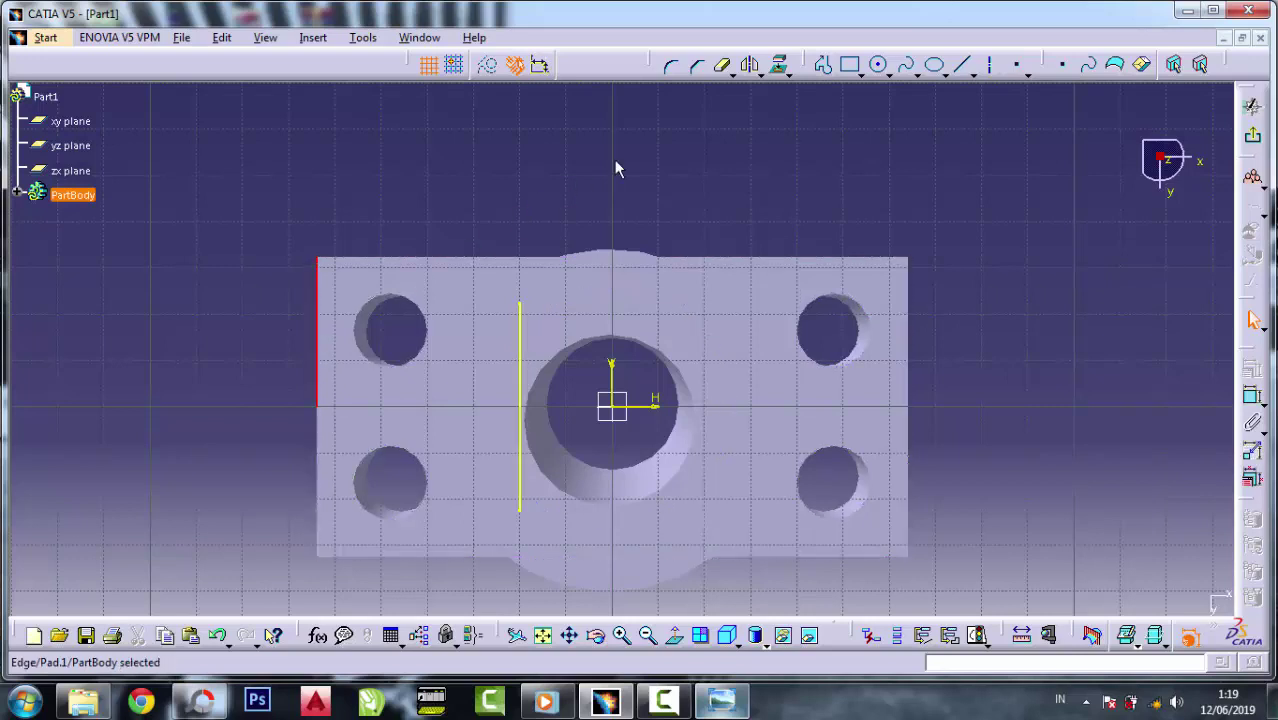
click(782, 65)
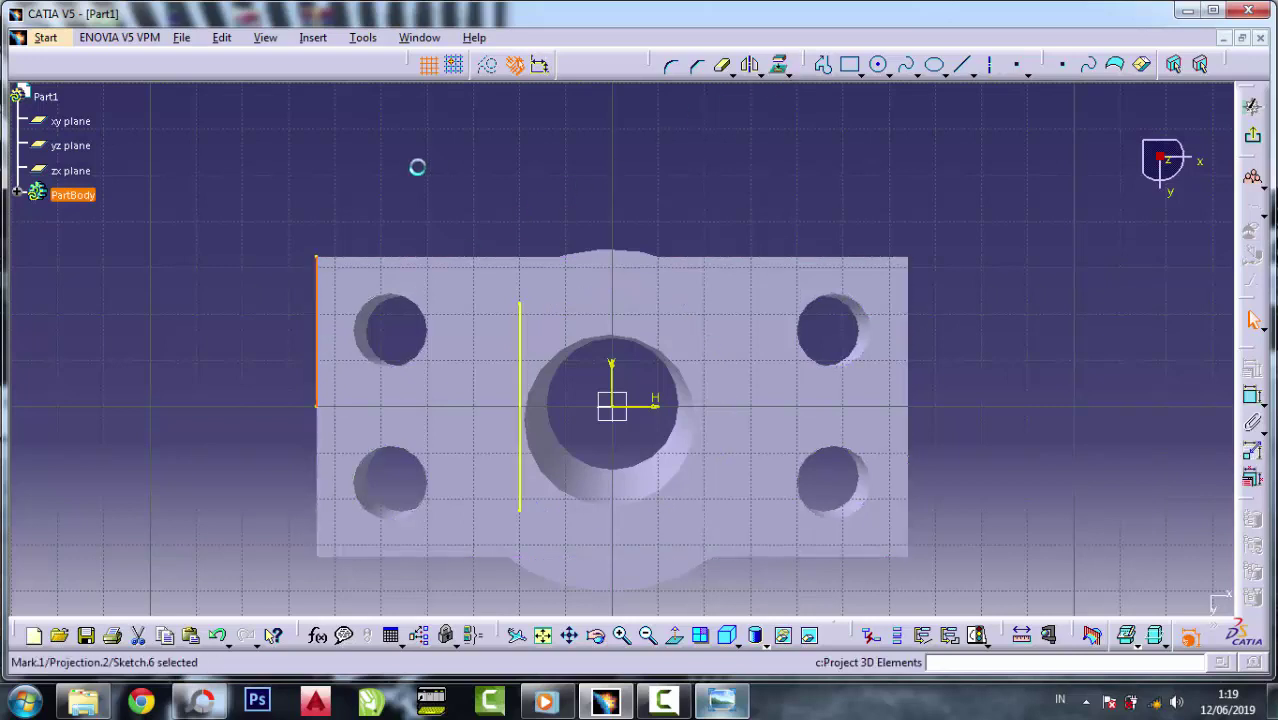
click(324, 455)
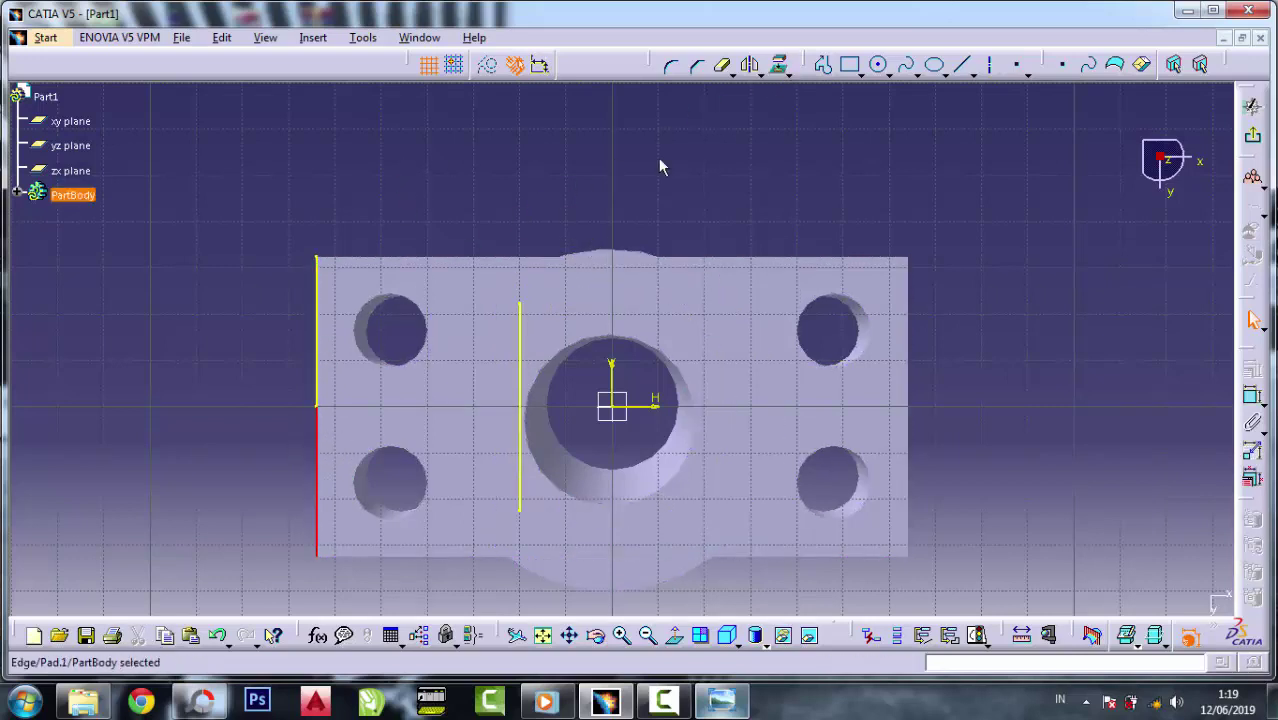
click(750, 65)
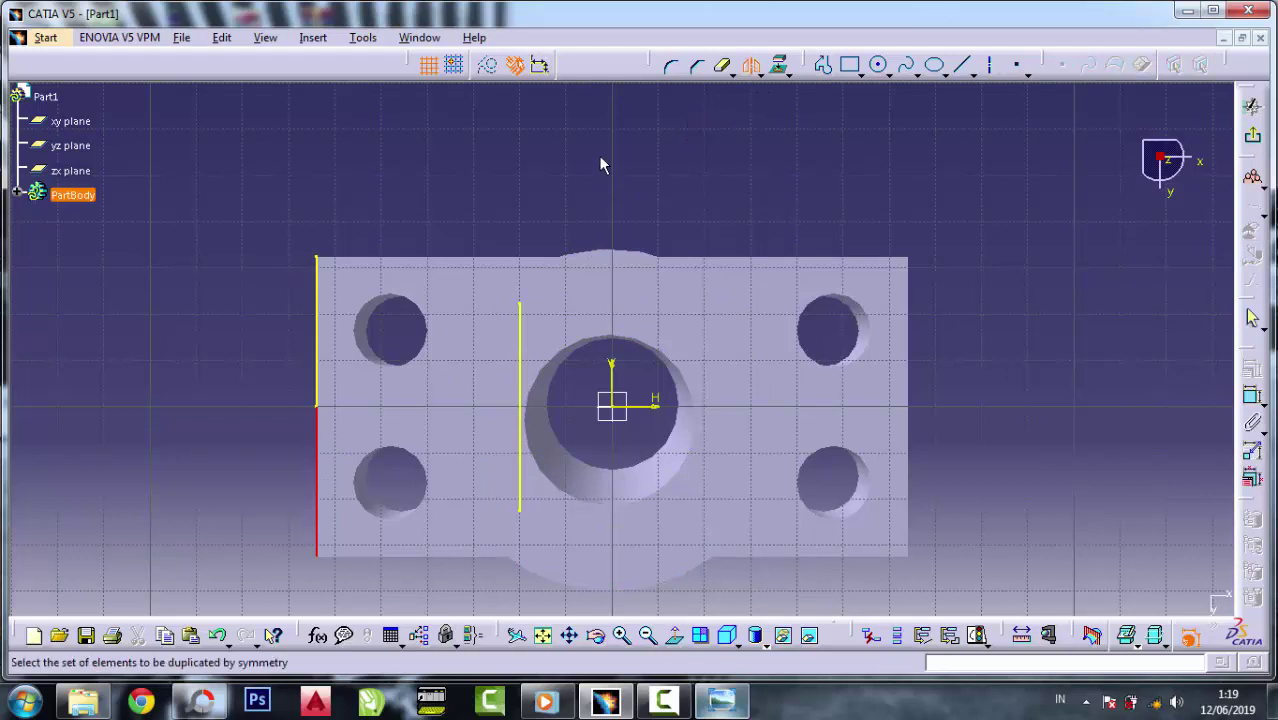
click(782, 65)
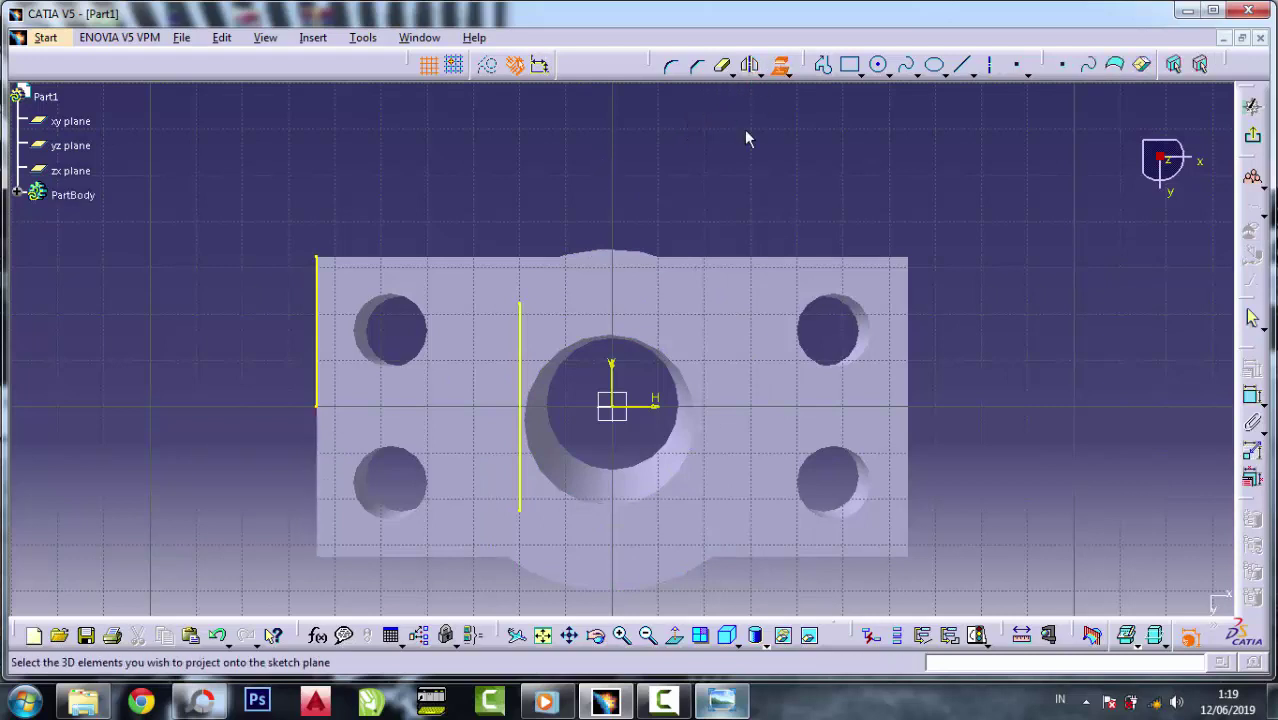
click(322, 437)
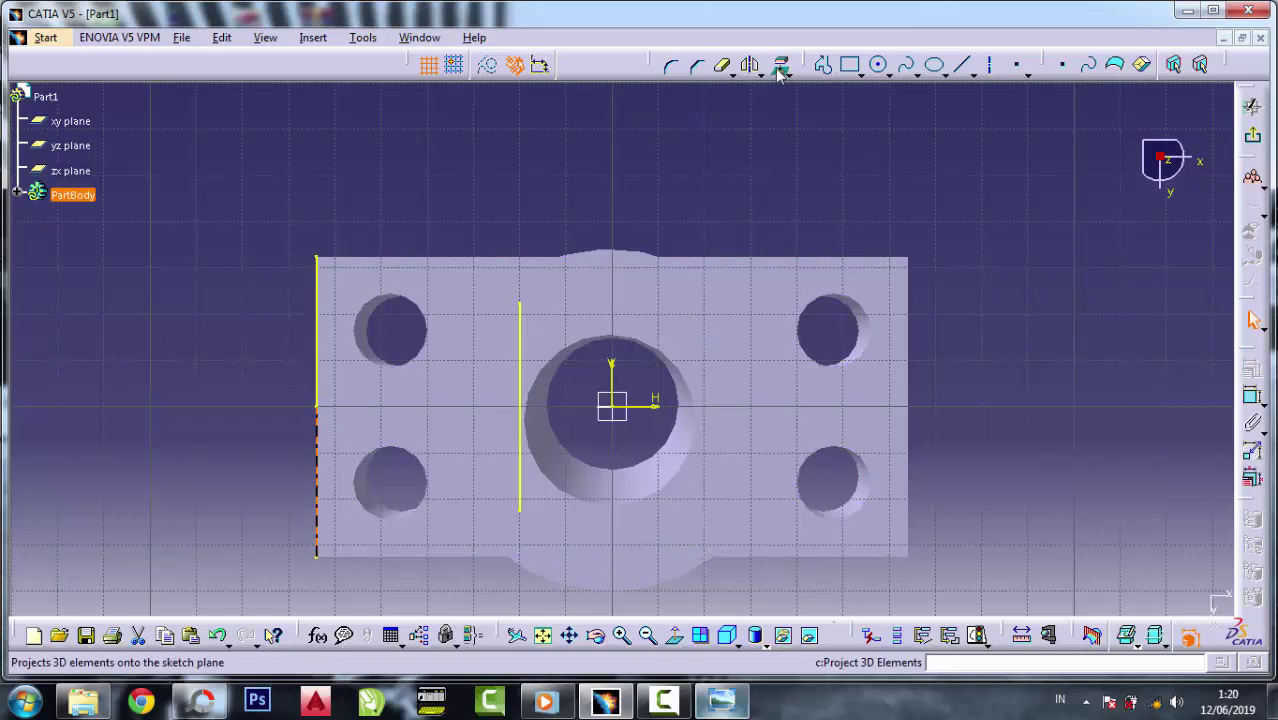
key(Return)
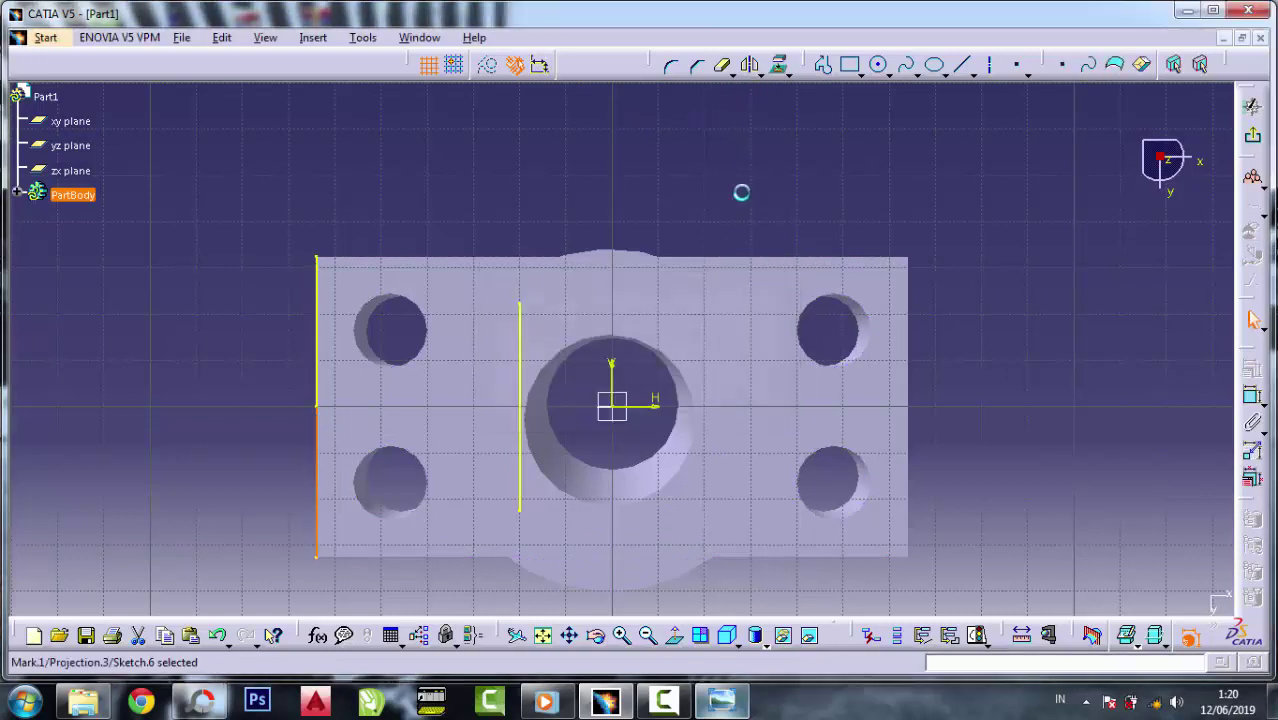
click(738, 178)
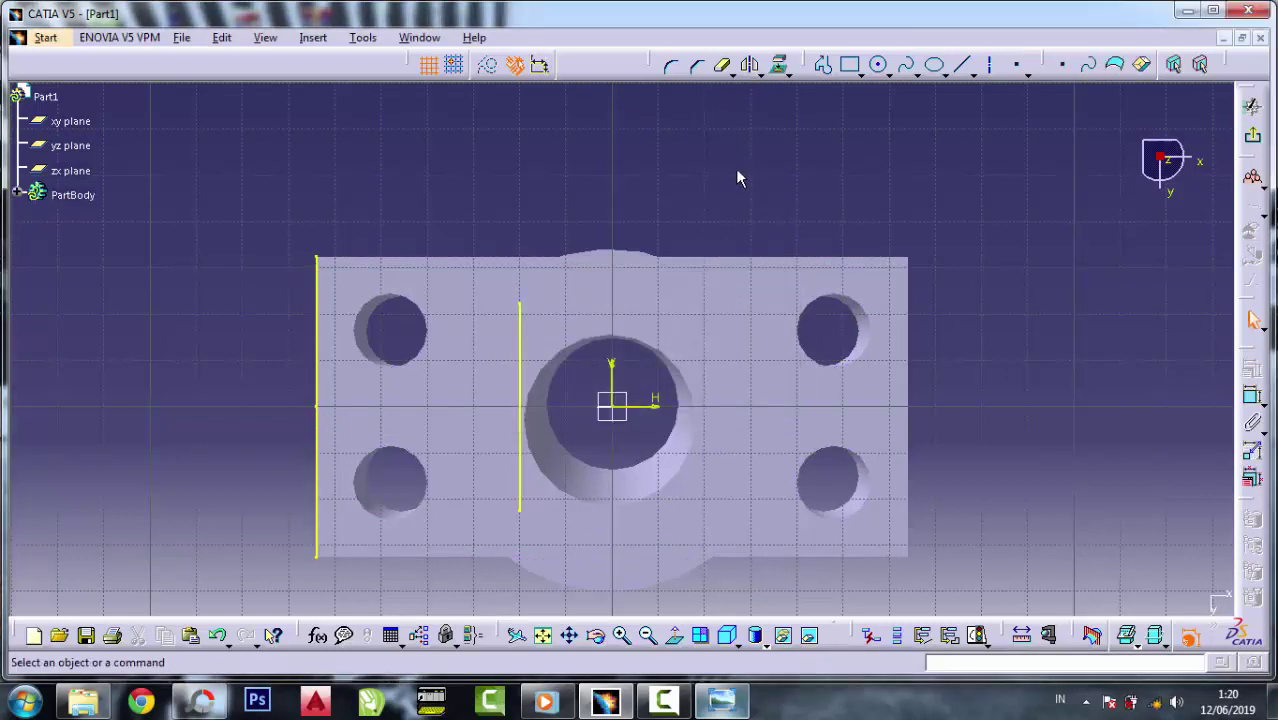
- Draw a horizontal line from the vertical line by the boss to the plate's left edge
click(716, 703)
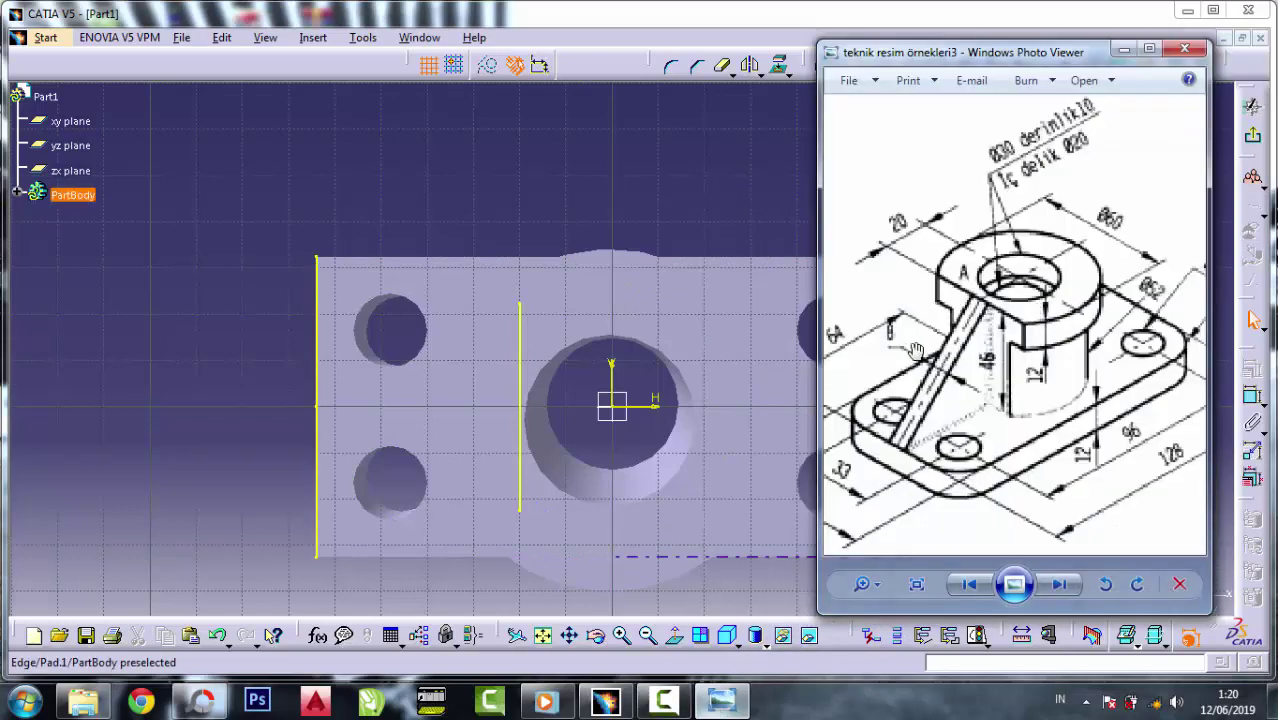
scroll(885, 349, up, 2)
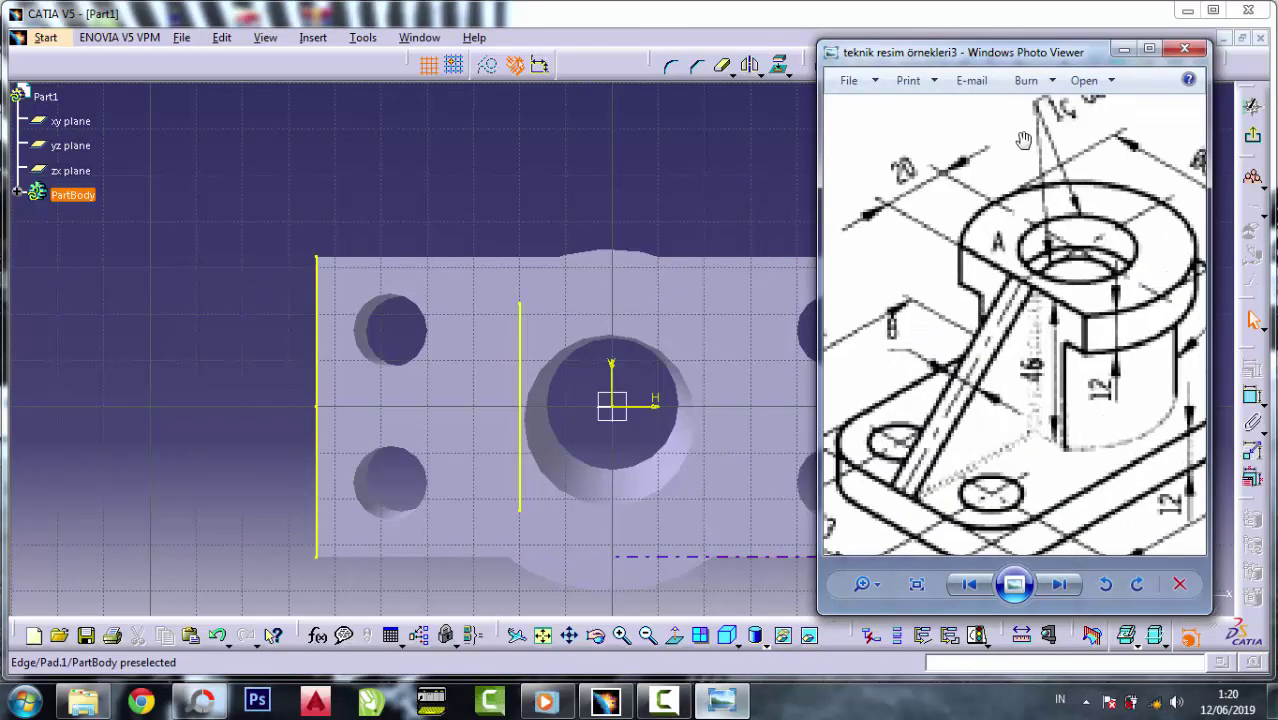
click(1122, 50)
click(1106, 64)
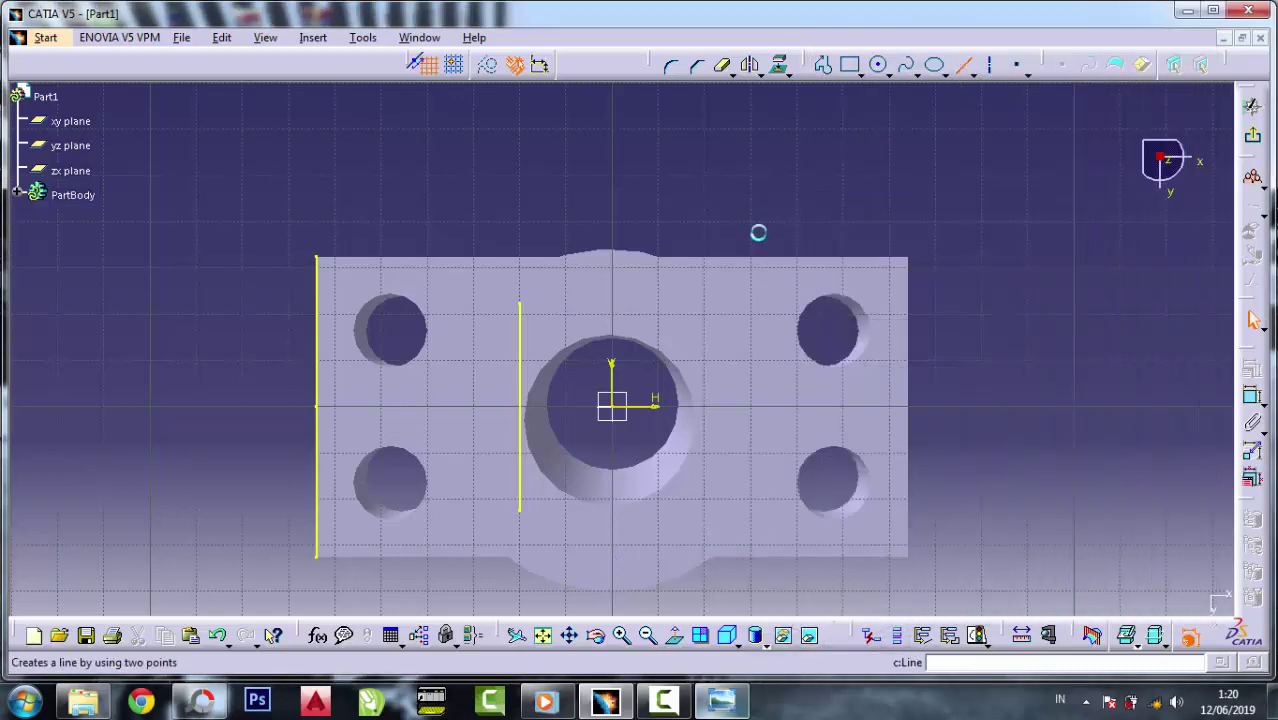
click(521, 383)
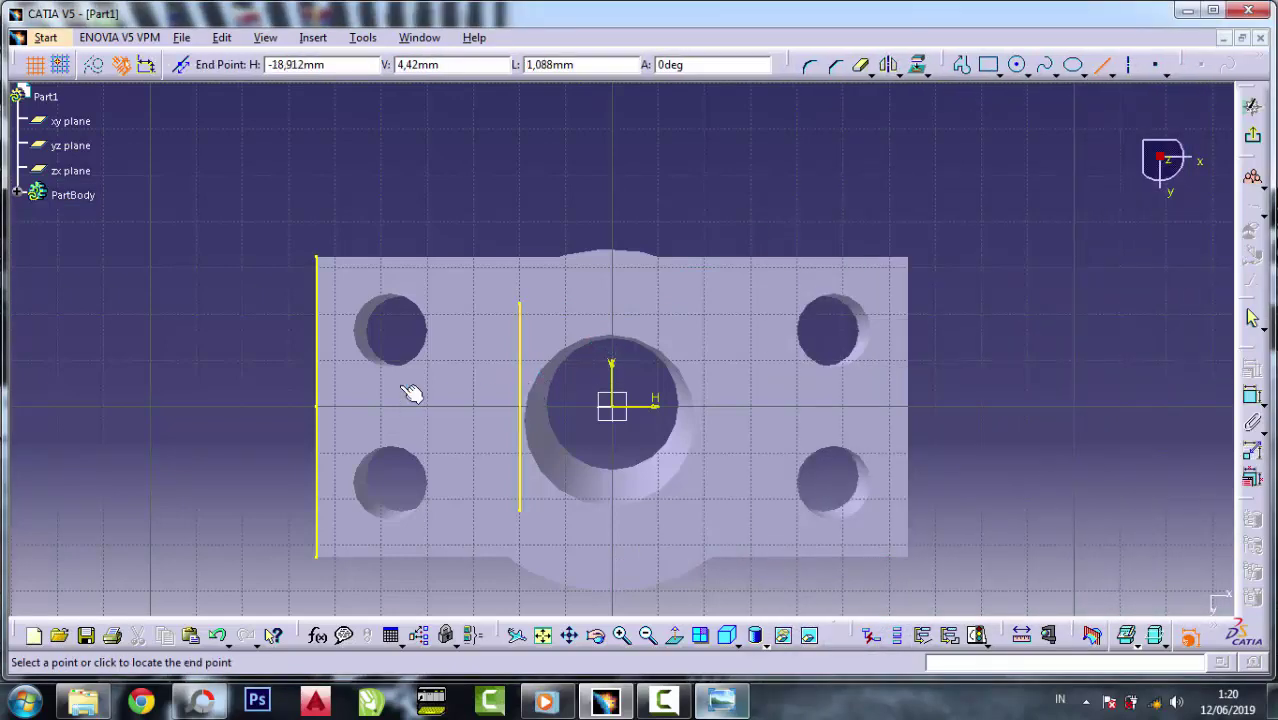
click(318, 385)
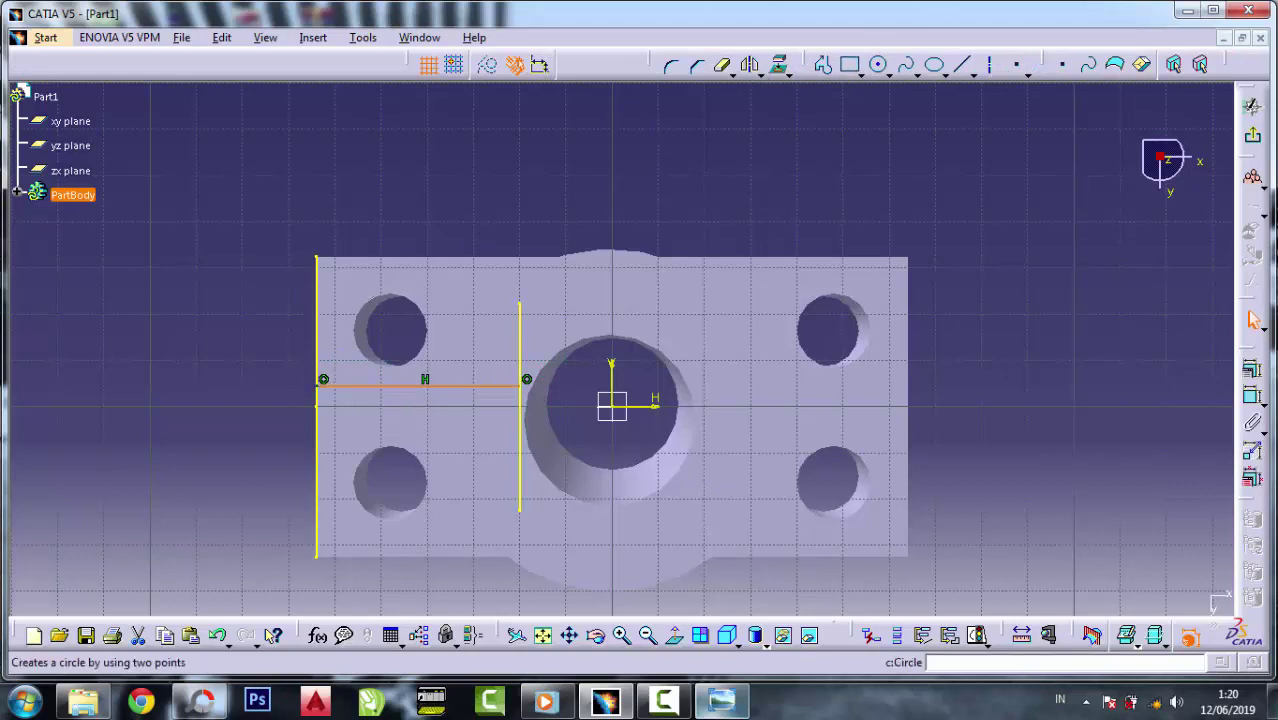
- Constrain the line 4 mm from the horizontal axis and mirror it across that axis
click(1253, 398)
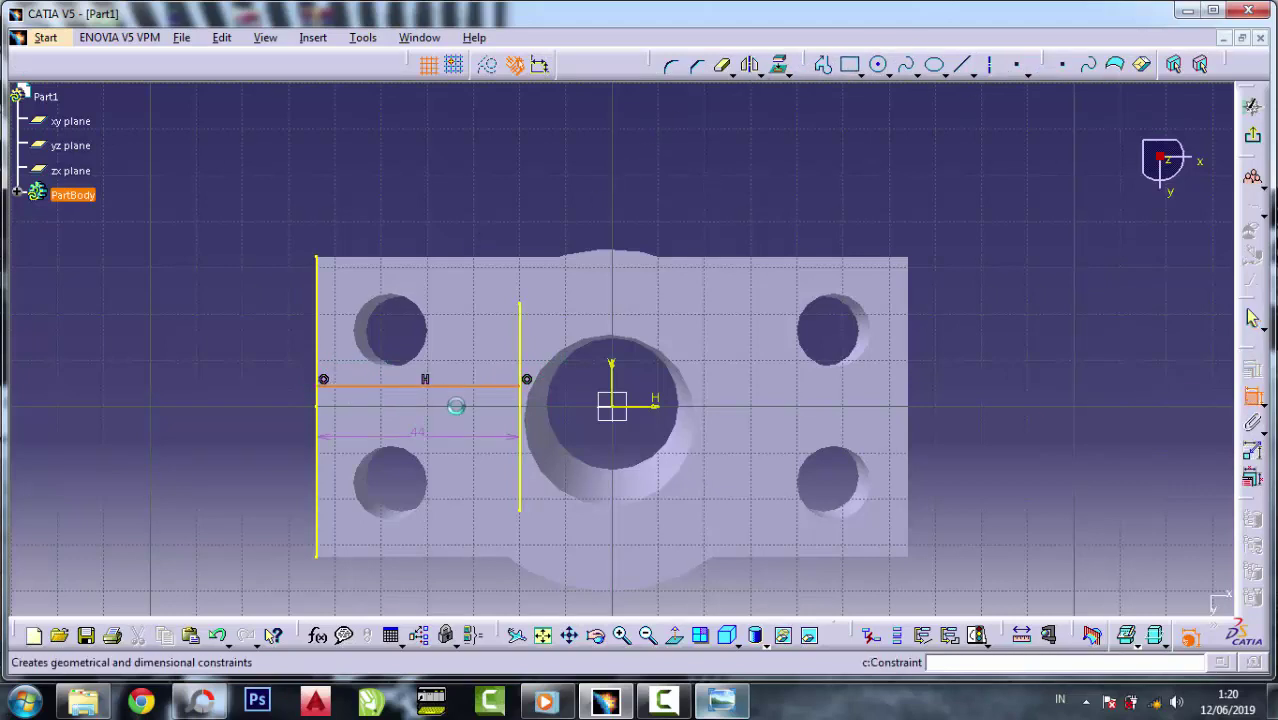
click(664, 413)
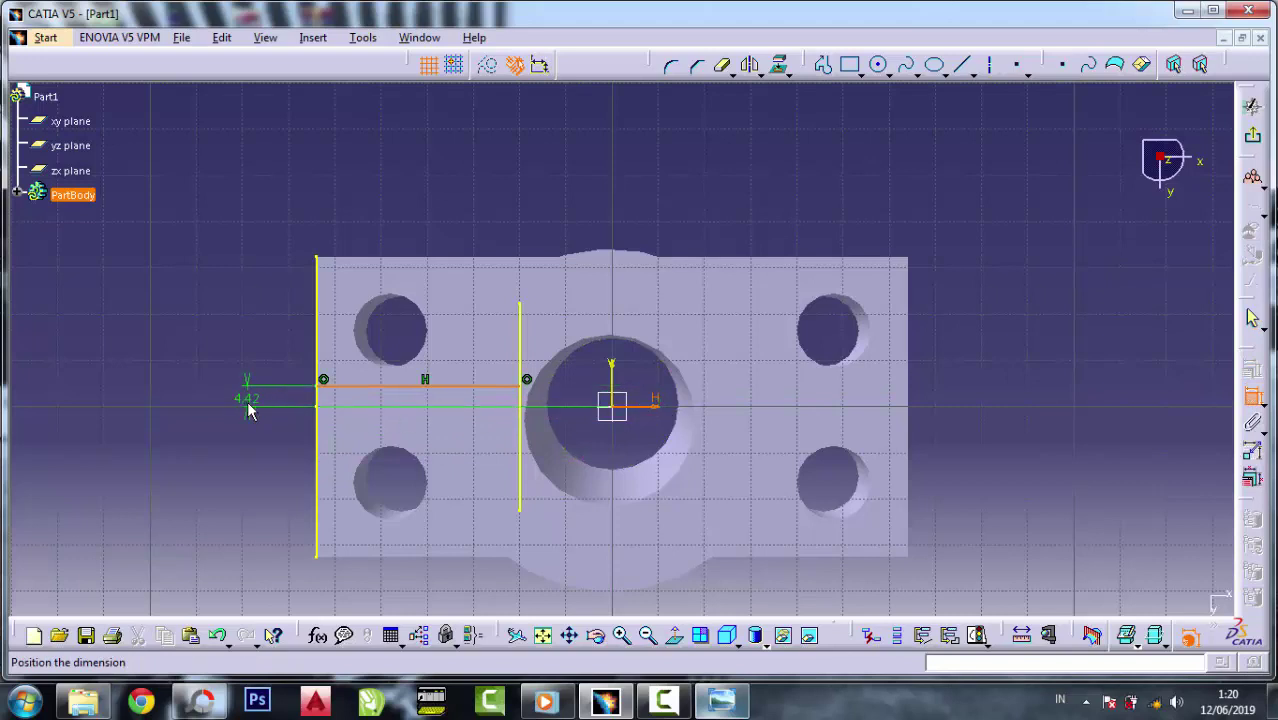
click(250, 410)
double_click(247, 400)
text(4)
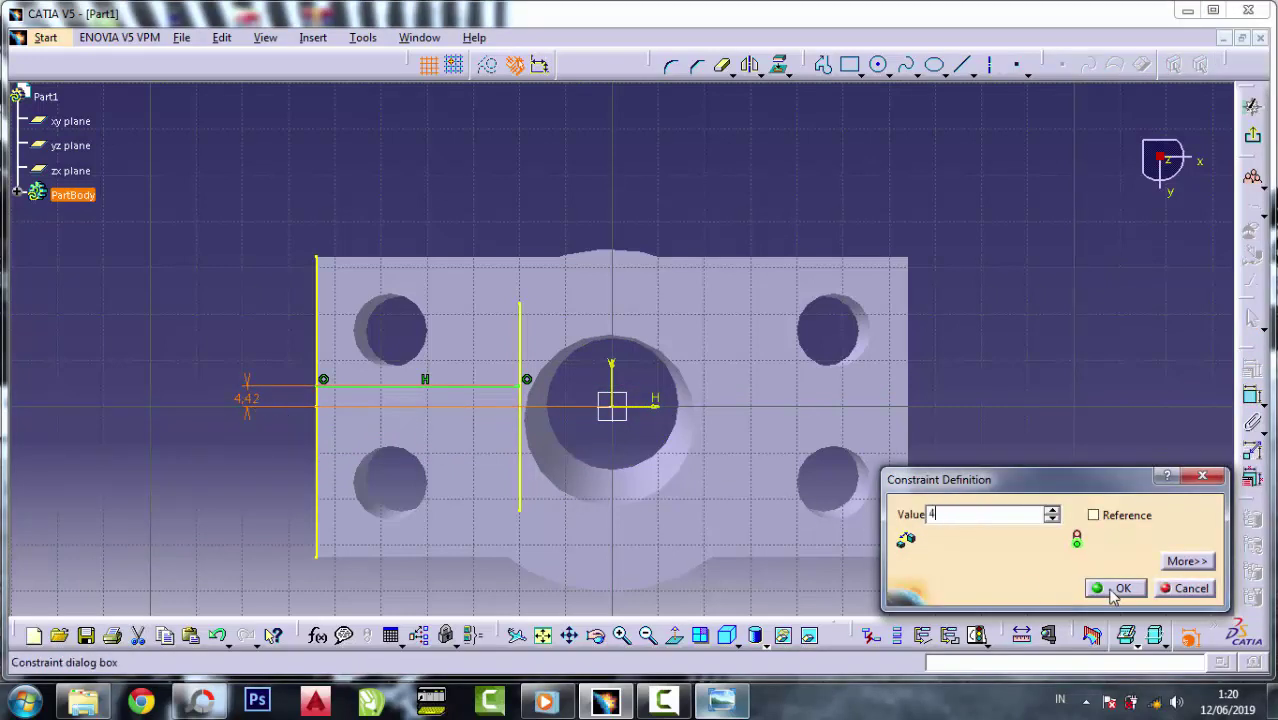
click(1113, 590)
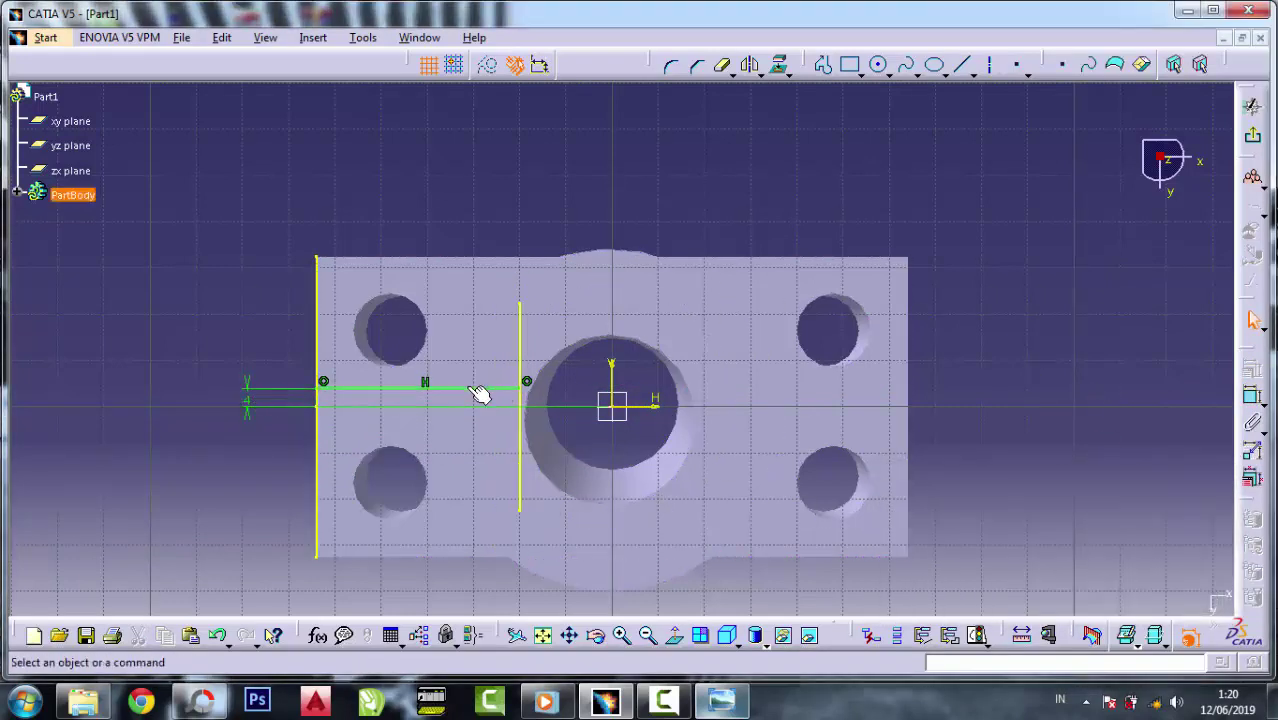
click(479, 391)
click(752, 68)
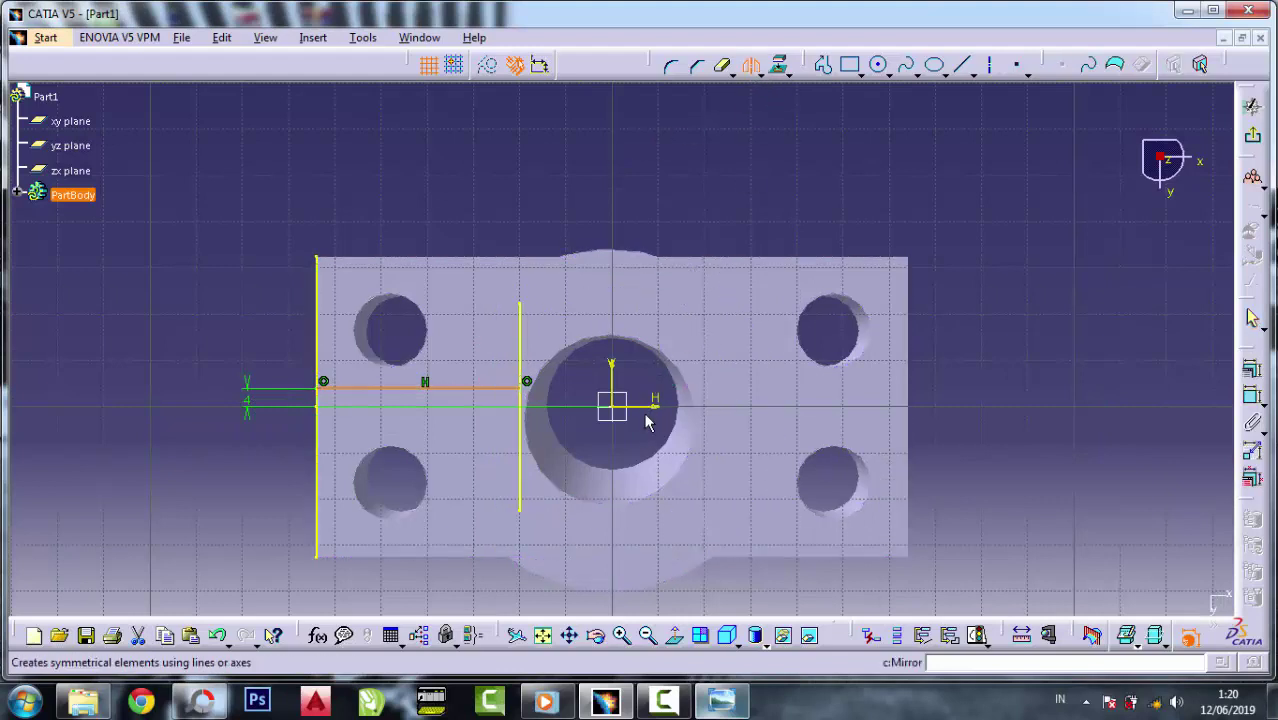
click(650, 403)
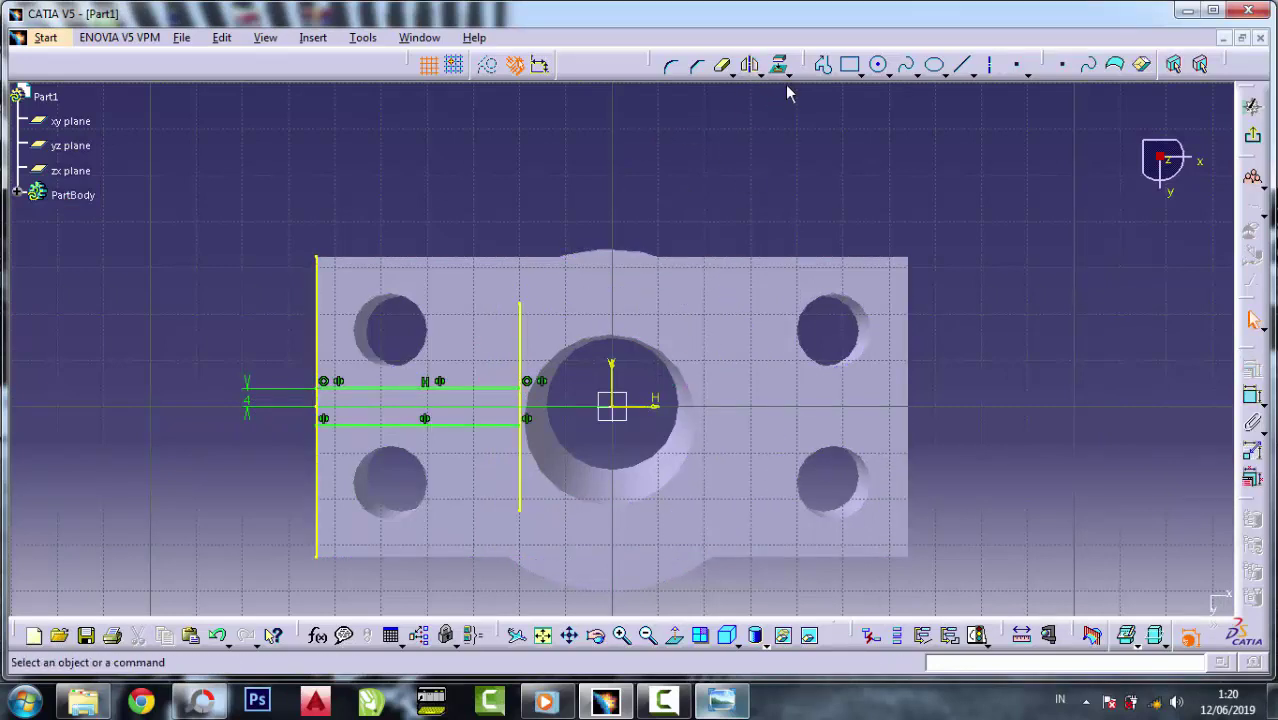
- Trim the vertical line and left edge line to close the strip, then exit the sketch
click(722, 68)
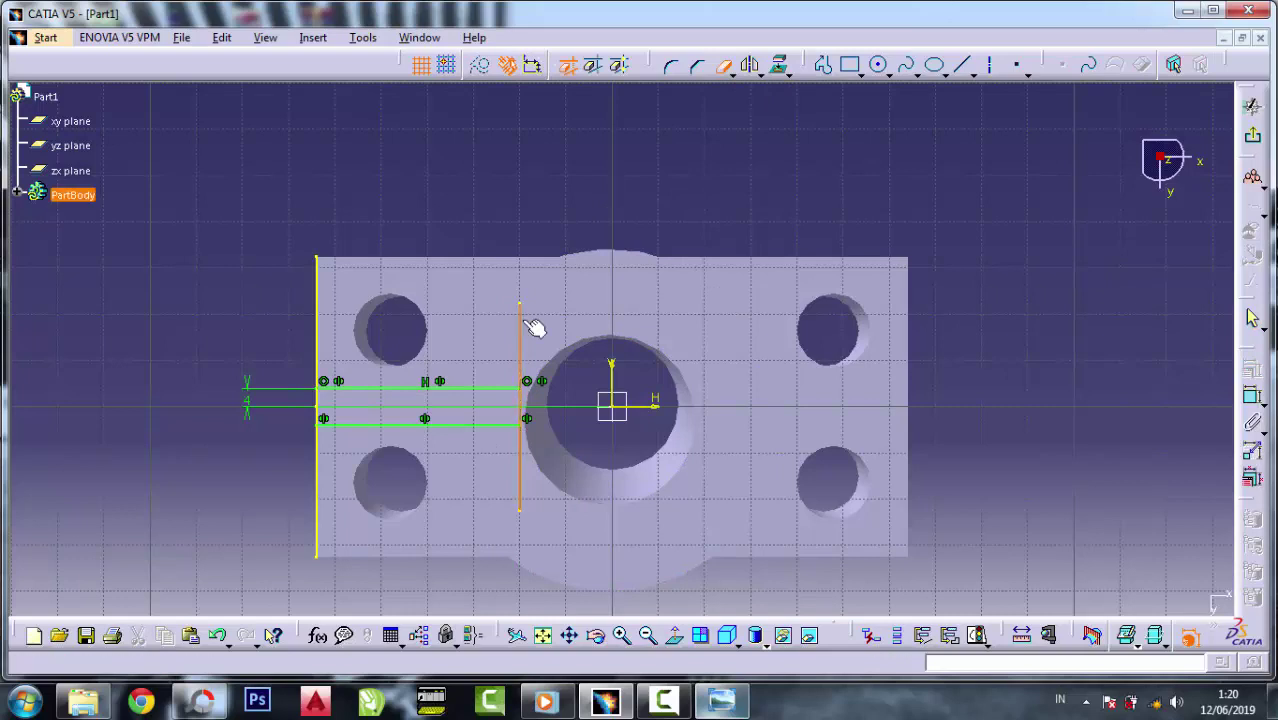
click(521, 330)
click(722, 68)
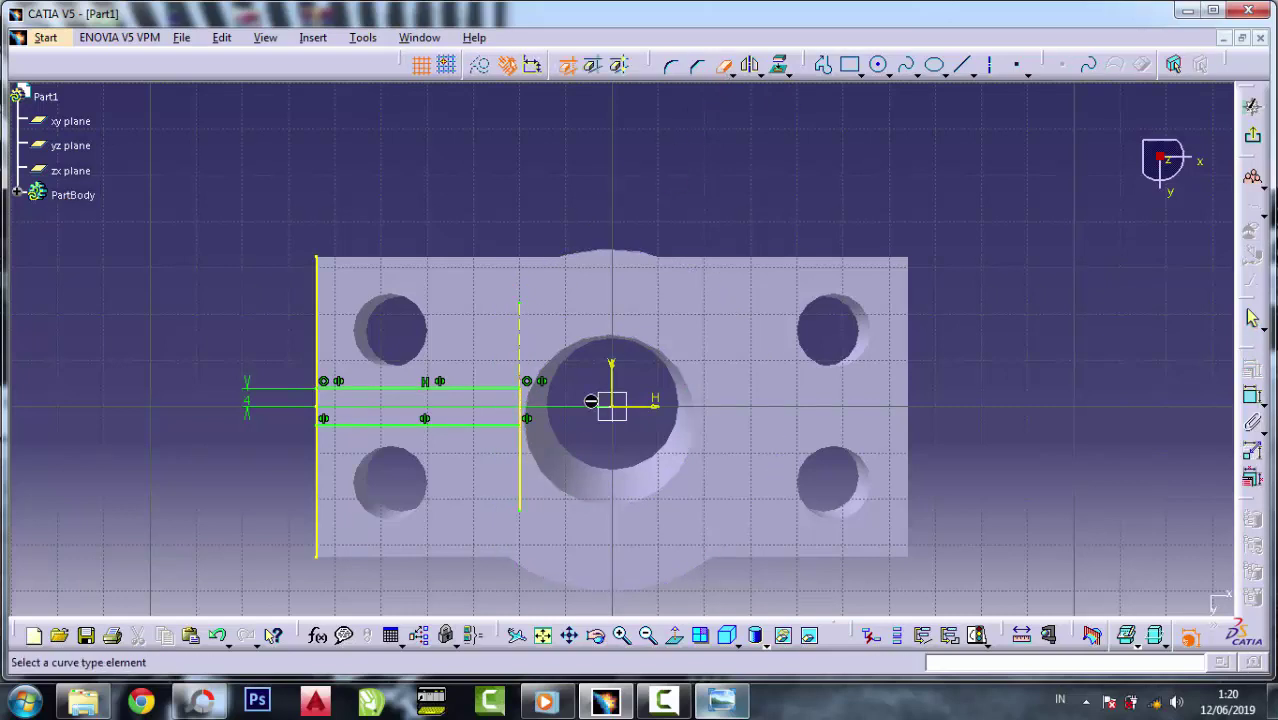
click(522, 466)
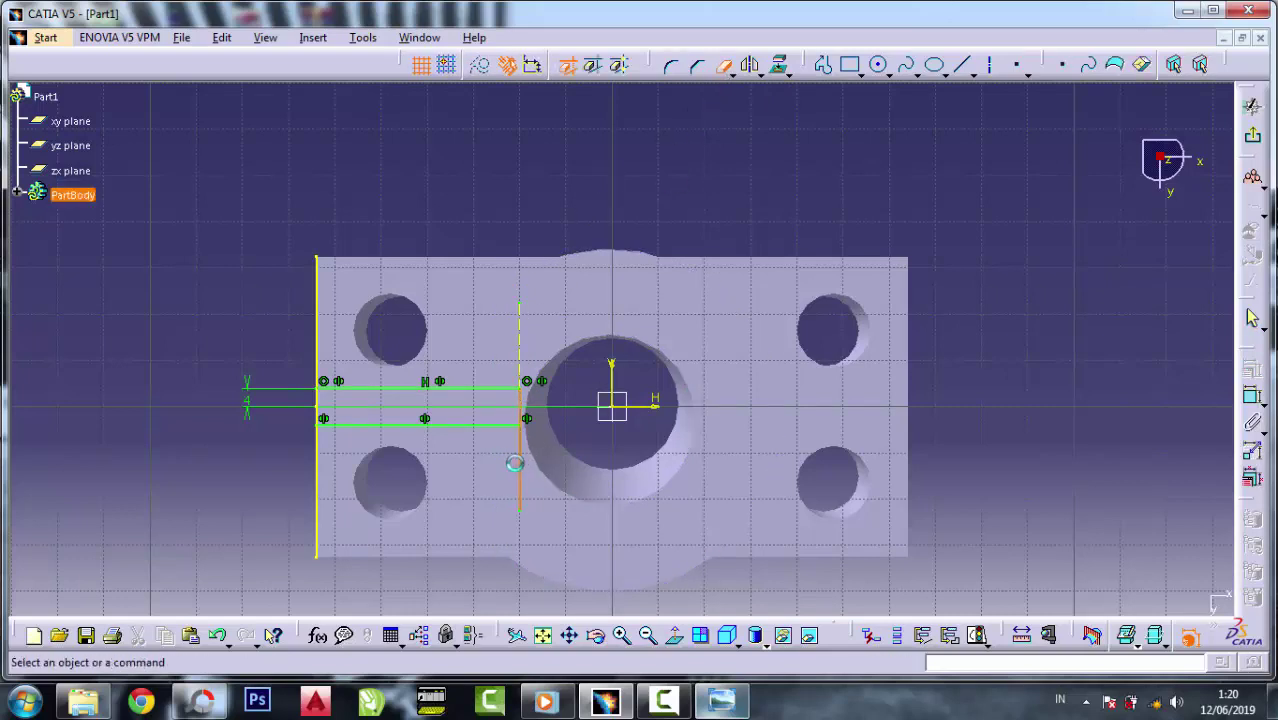
click(722, 68)
click(319, 287)
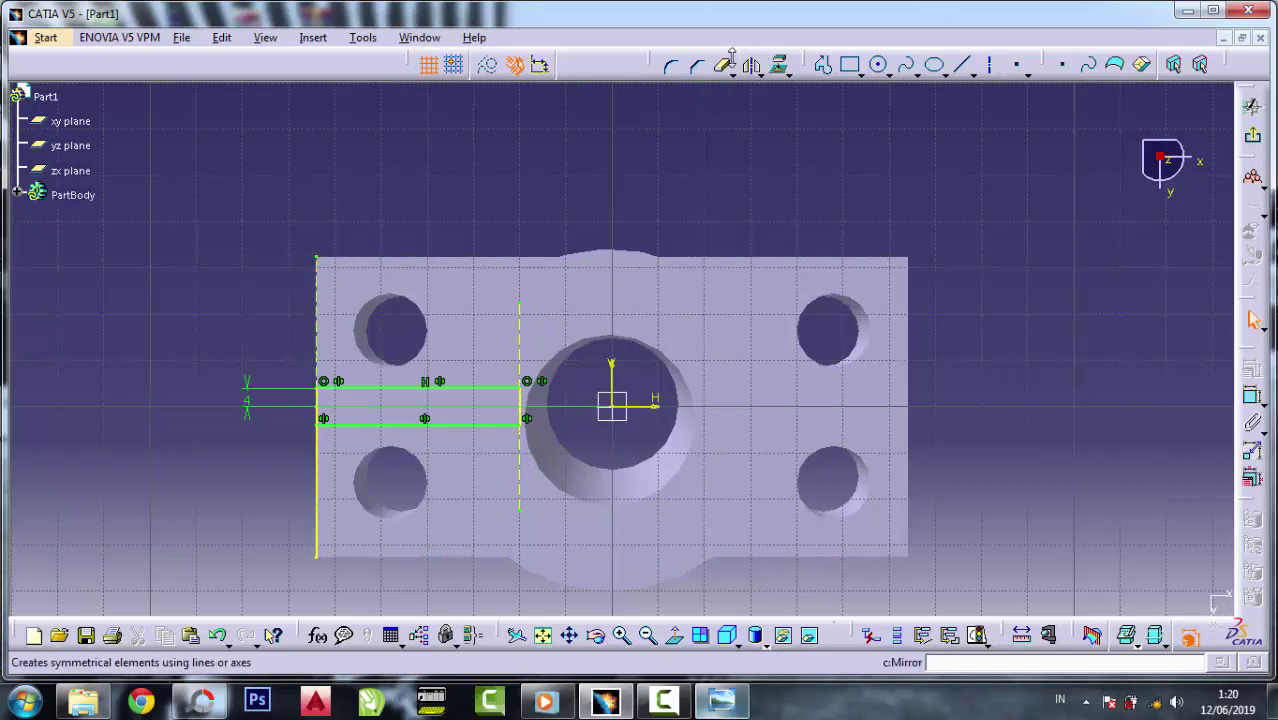
click(726, 64)
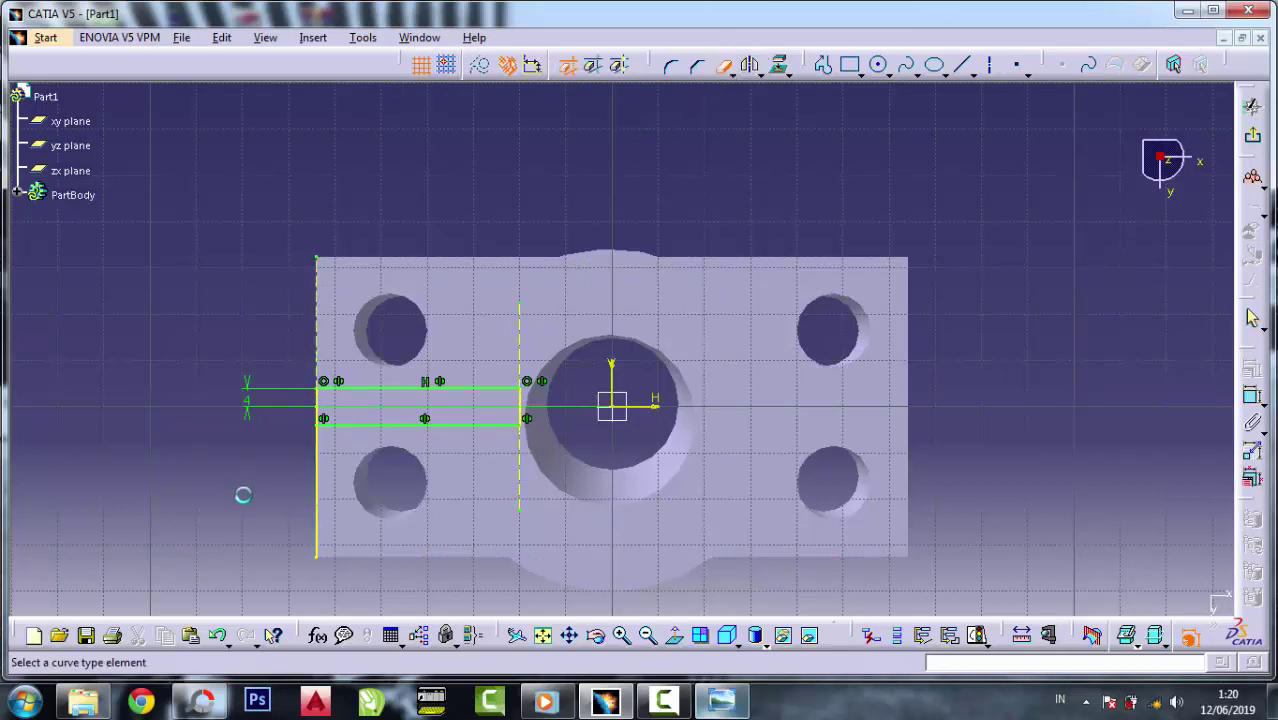
click(328, 480)
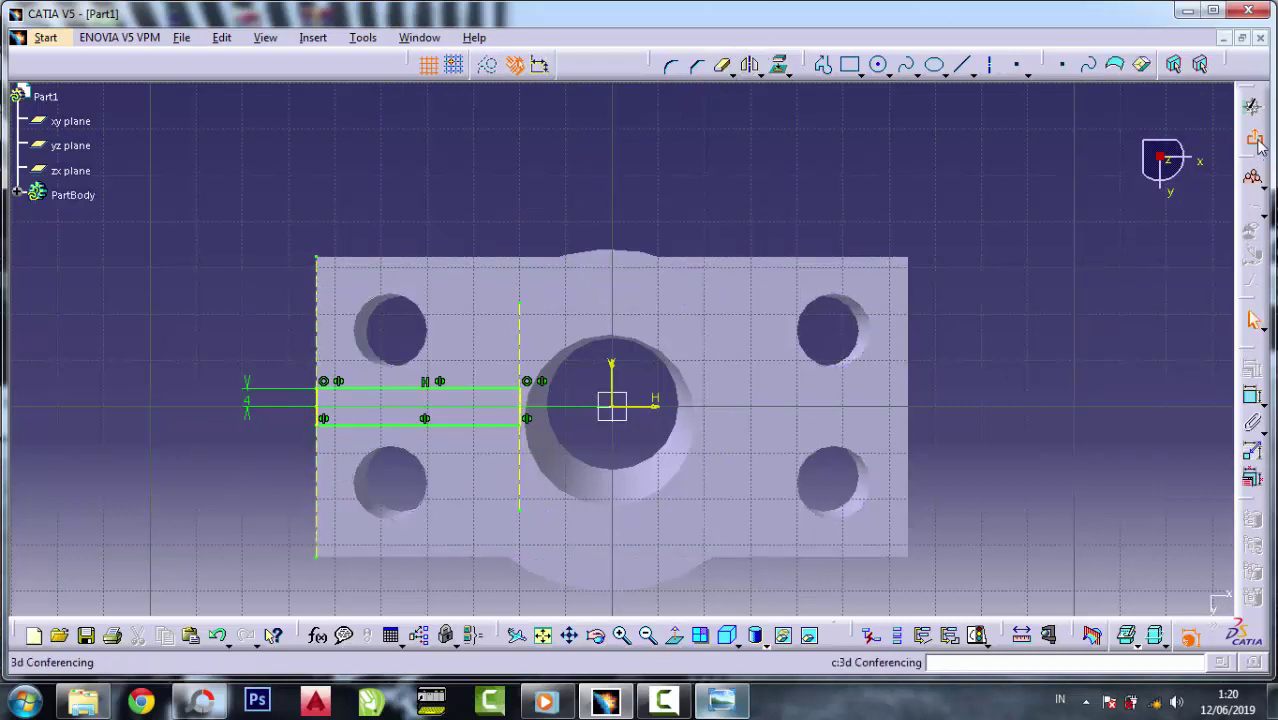
click(1252, 106)
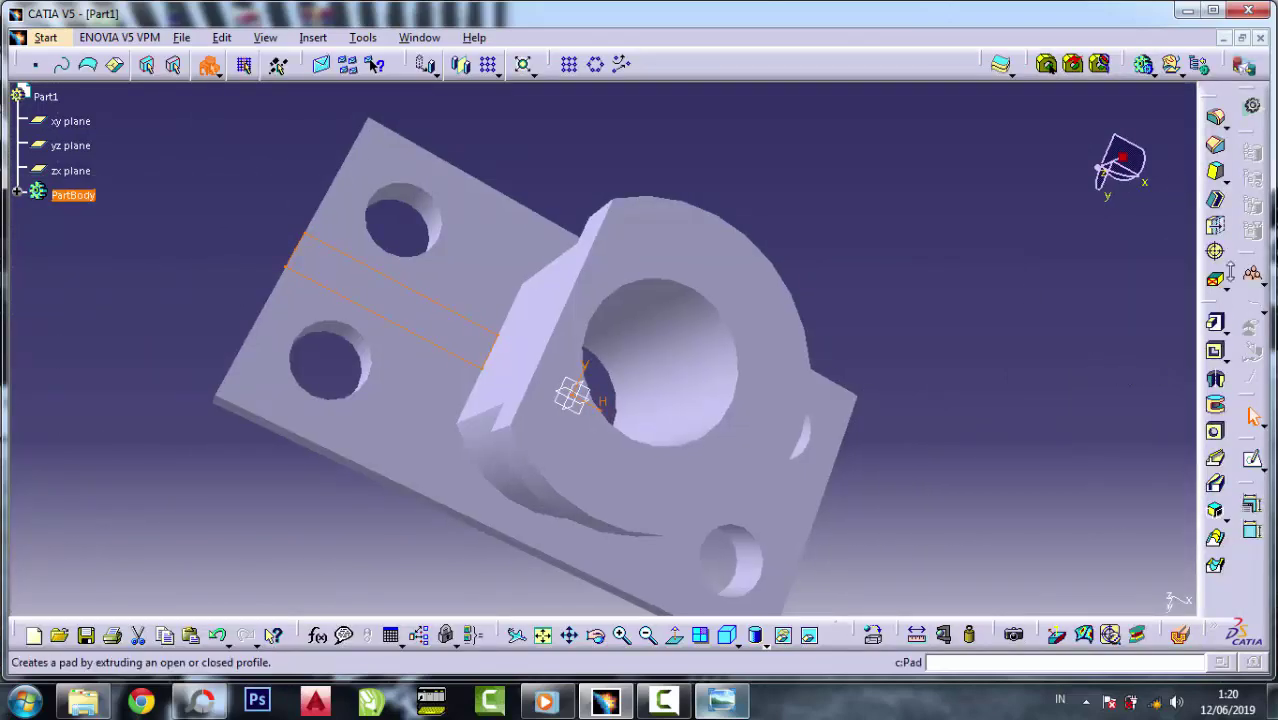
- Pad Sketch.6 by 46 mm into a block joining the plate to the boss, then select its top face
click(1216, 324)
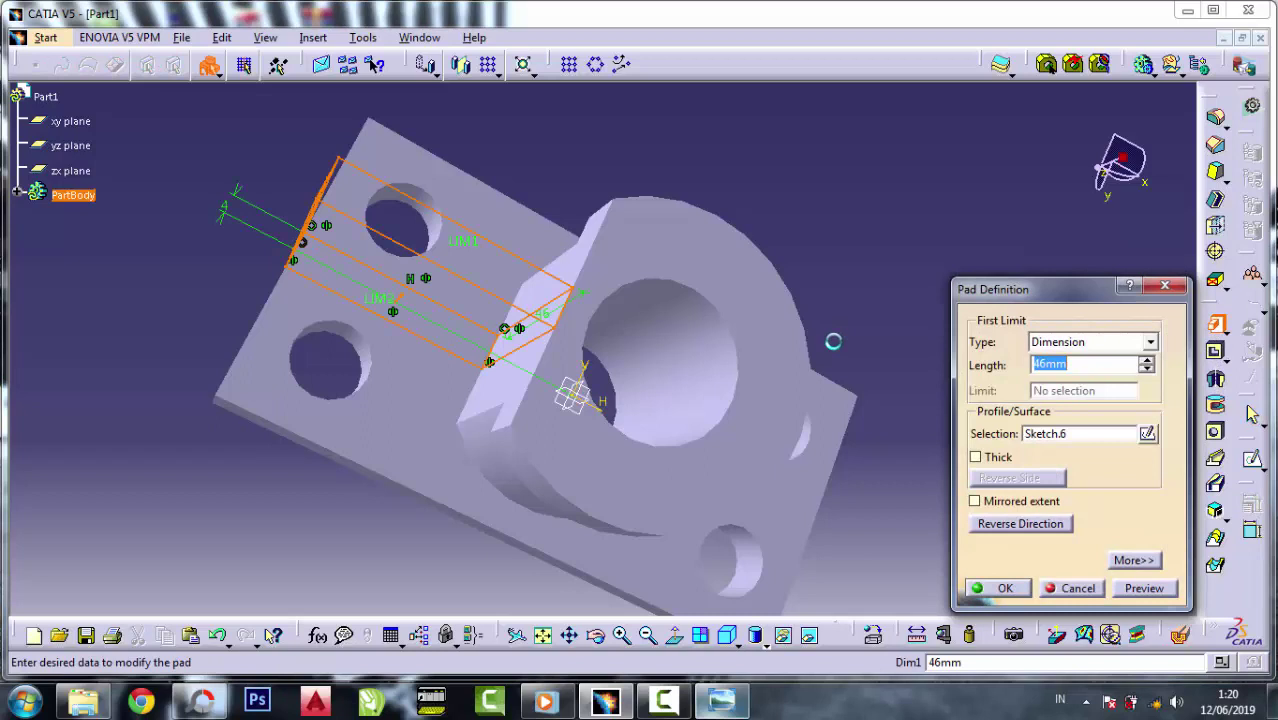
click(1008, 590)
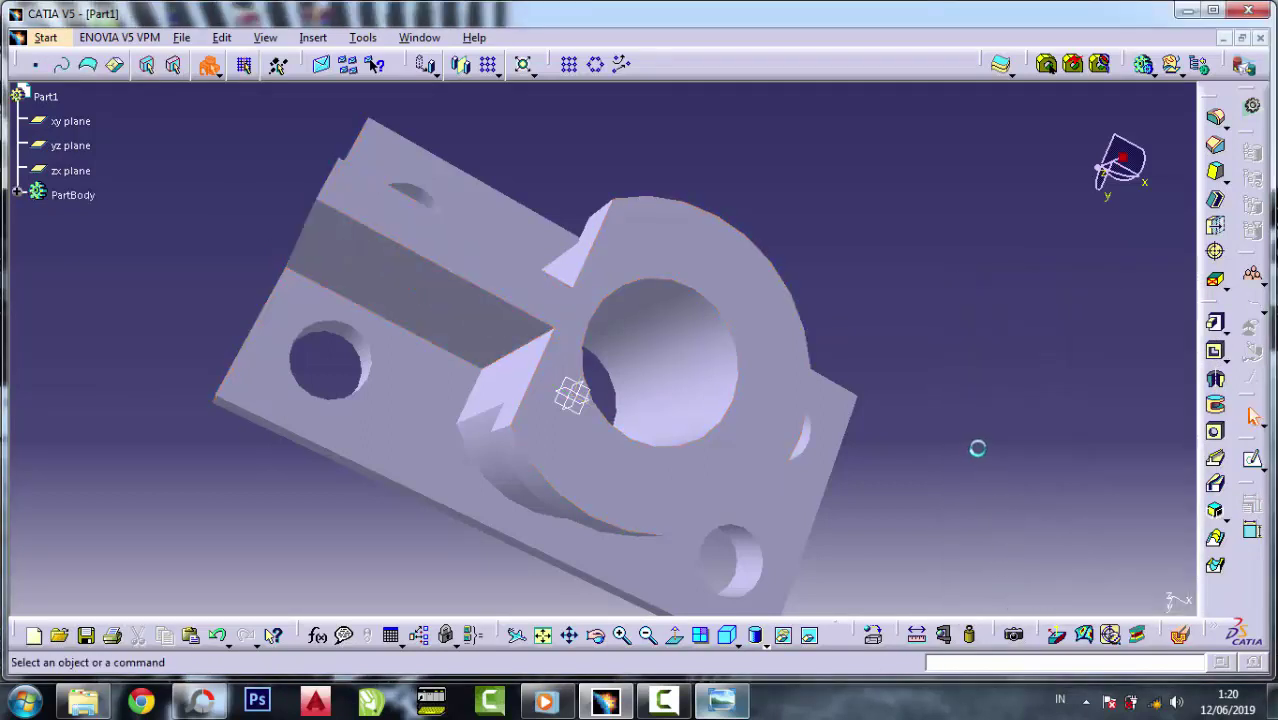
drag(597, 635, 637, 388)
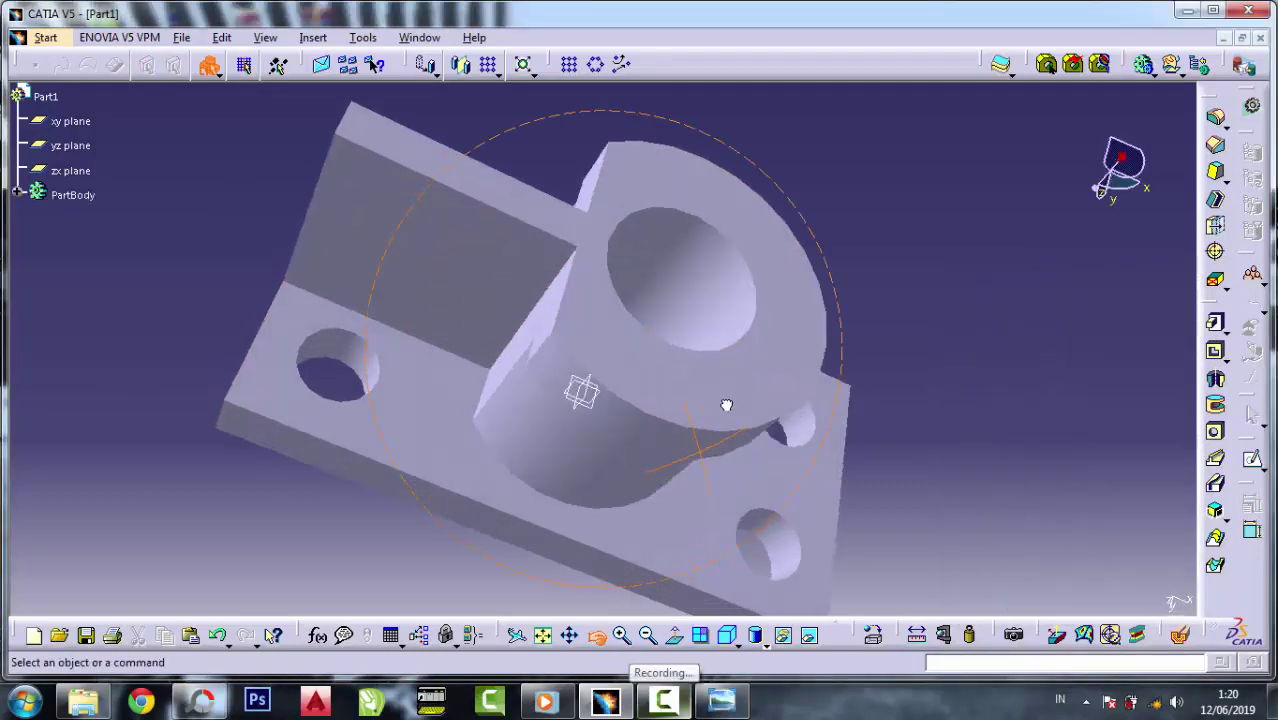
click(492, 250)
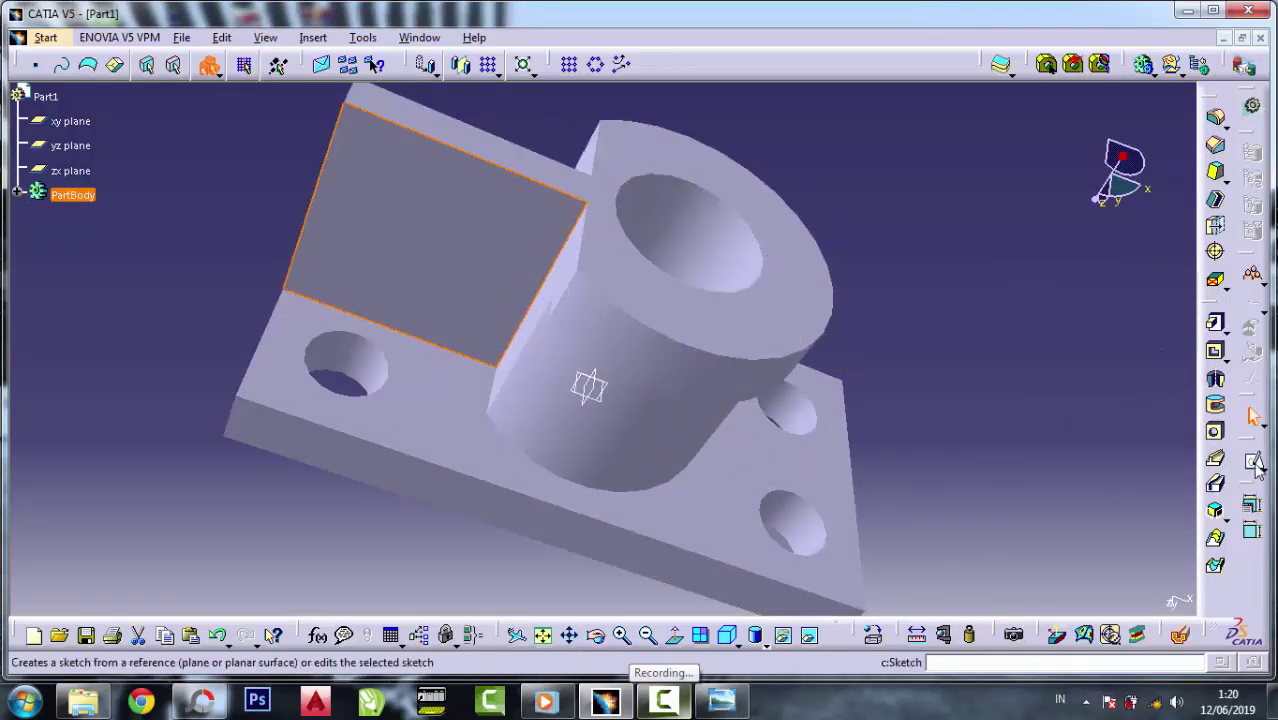
- Sketch a triangle from the block's projected bottom and right edges plus a top-right to bottom-left diagonal
click(1254, 462)
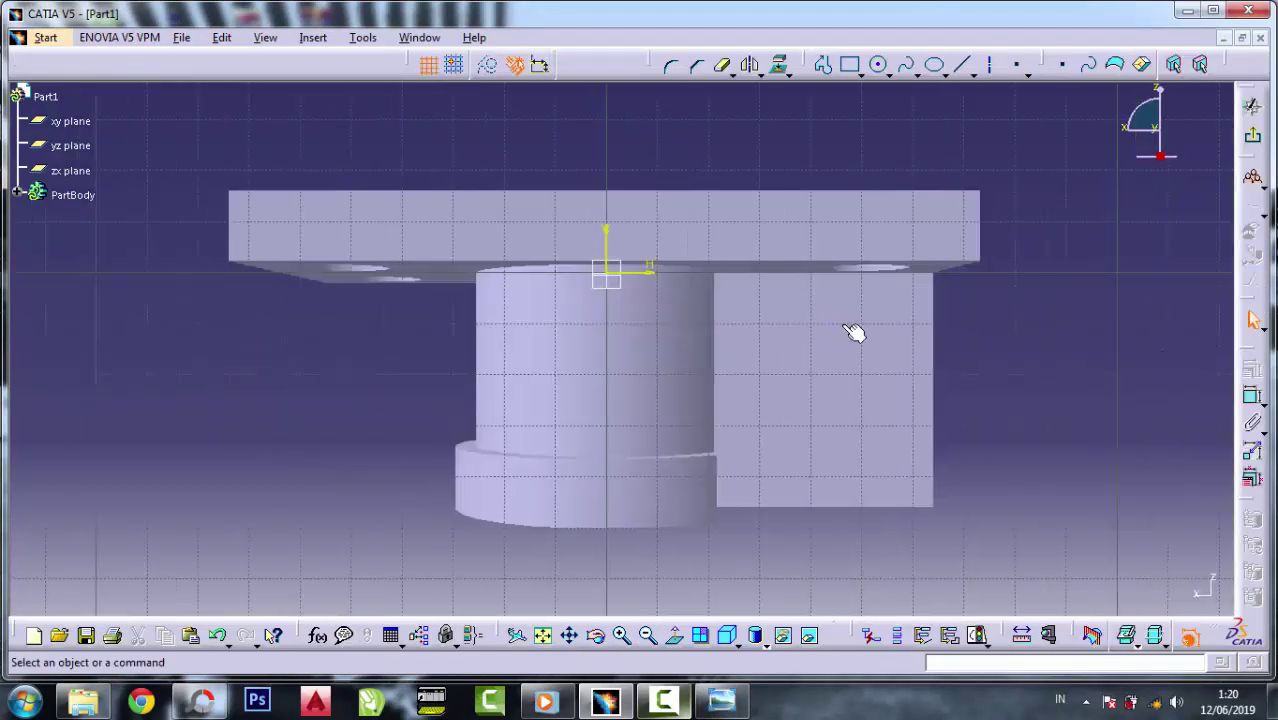
click(900, 508)
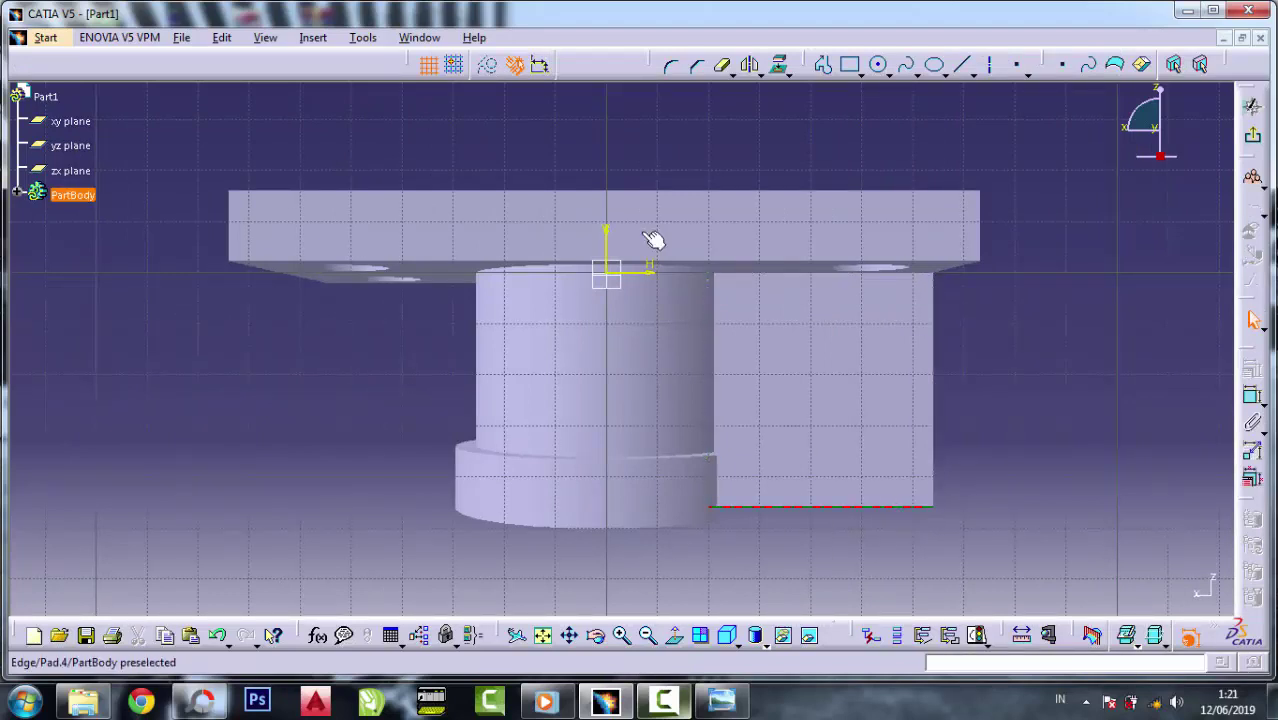
click(779, 64)
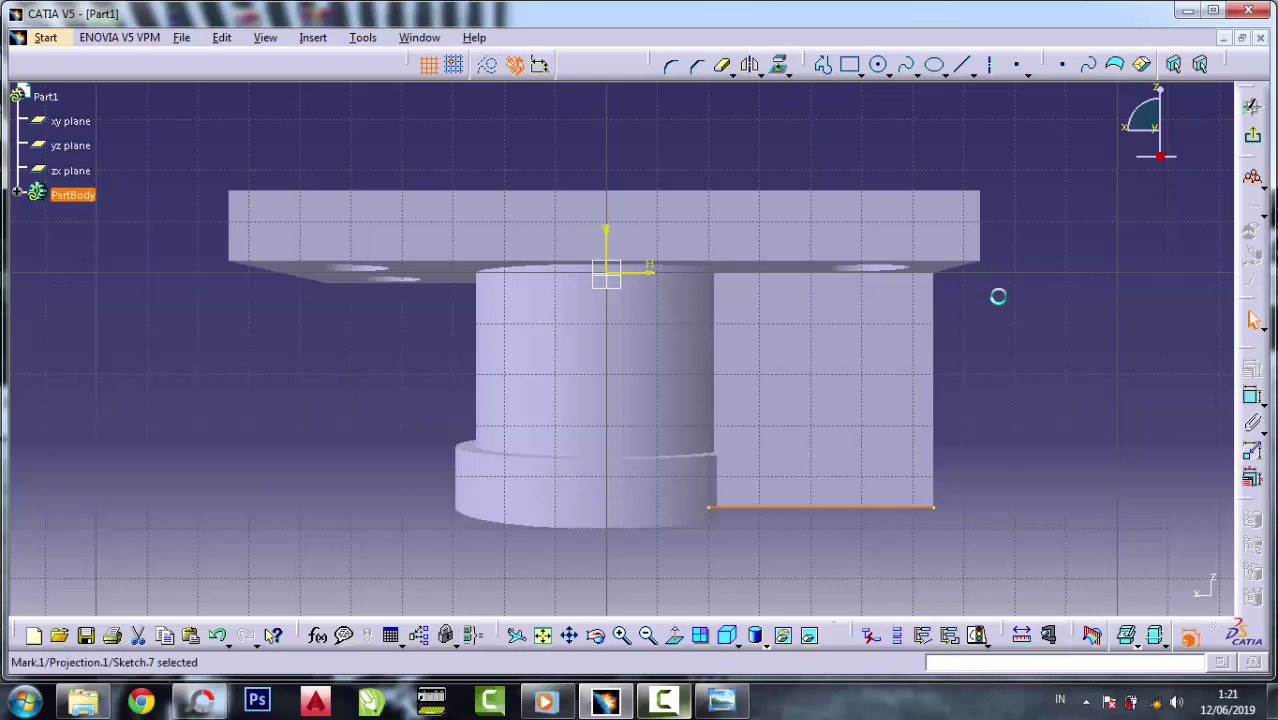
click(935, 310)
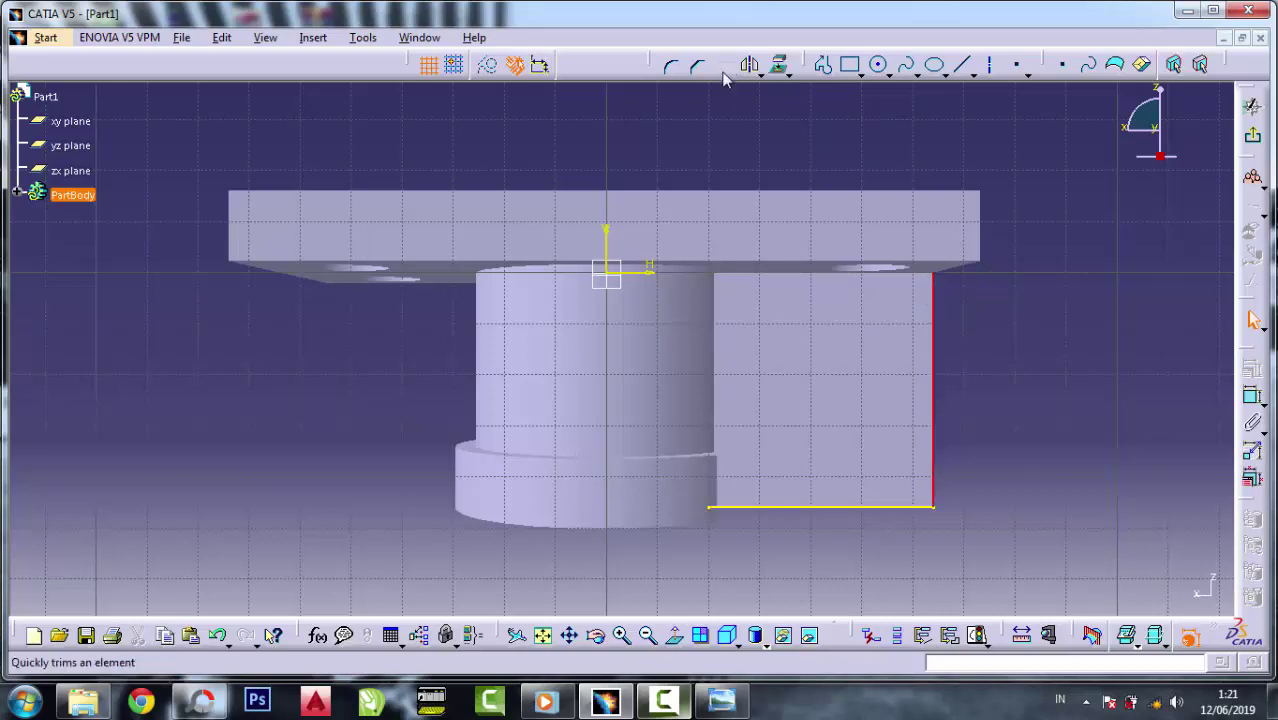
click(779, 64)
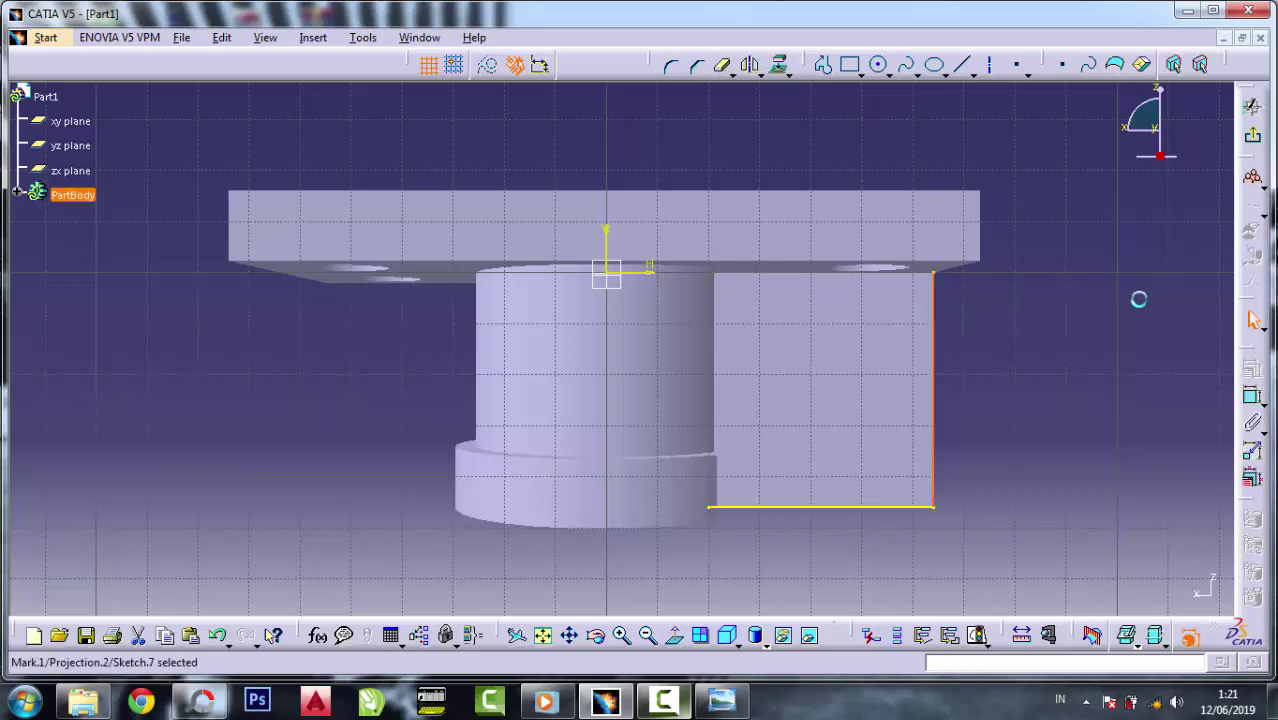
click(962, 64)
click(934, 274)
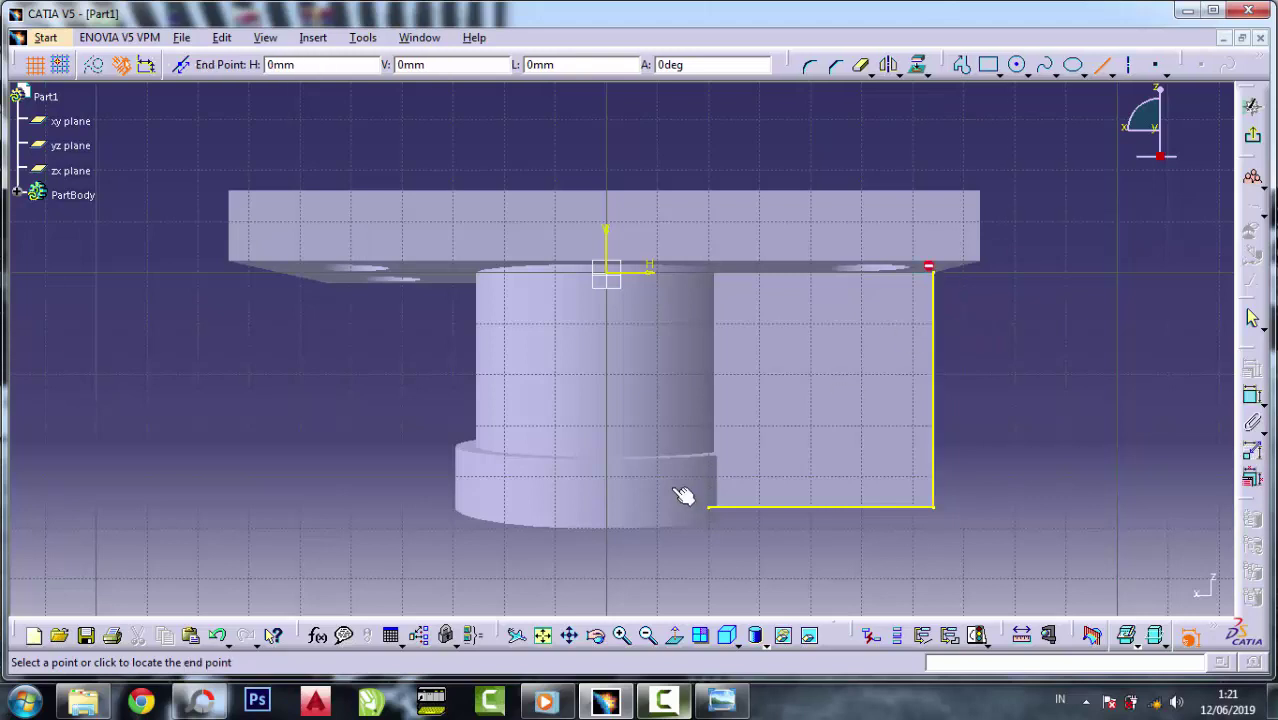
click(711, 507)
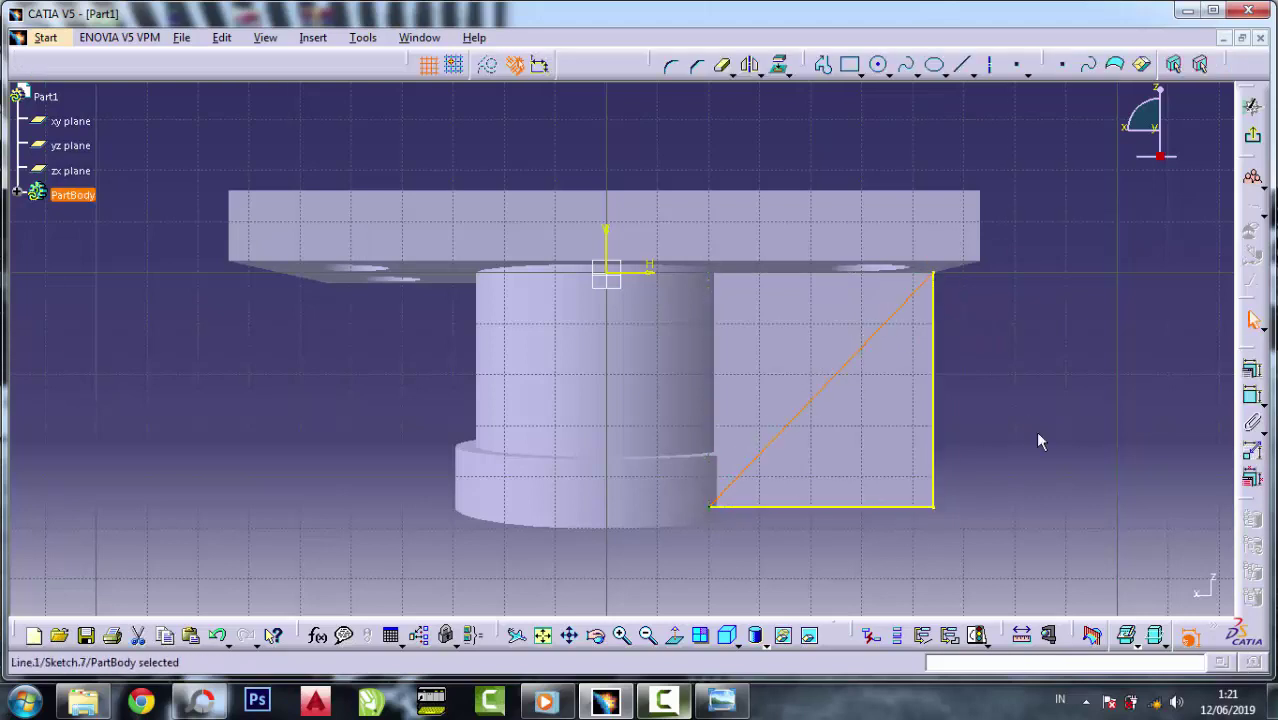
click(1252, 105)
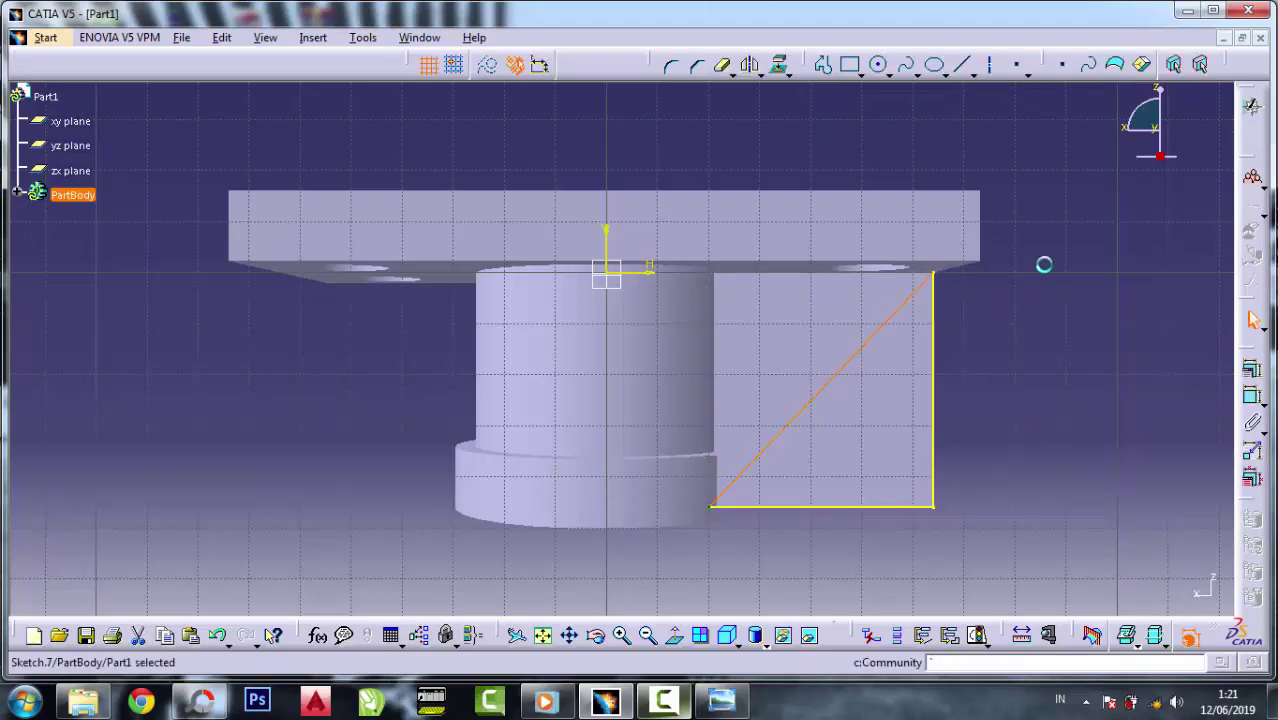
- Pocket the triangle sketch to form the sloped rib, then compare with the reference drawing
click(1214, 354)
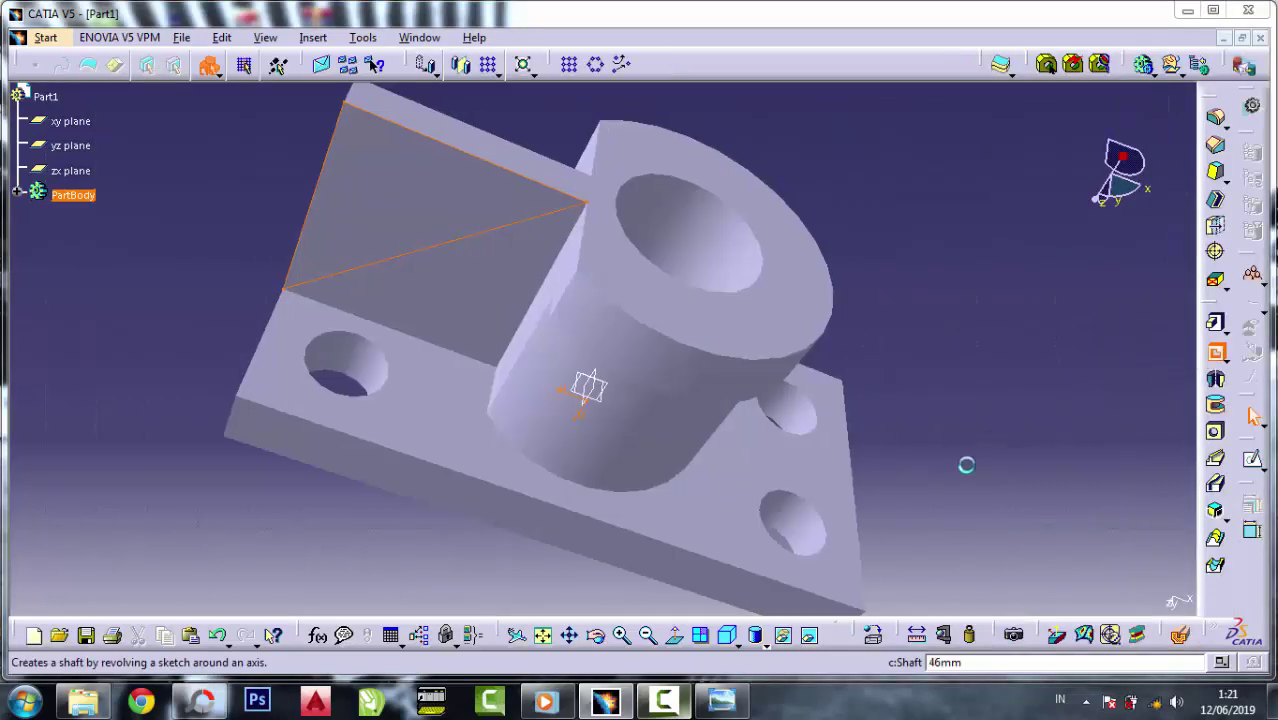
click(1005, 588)
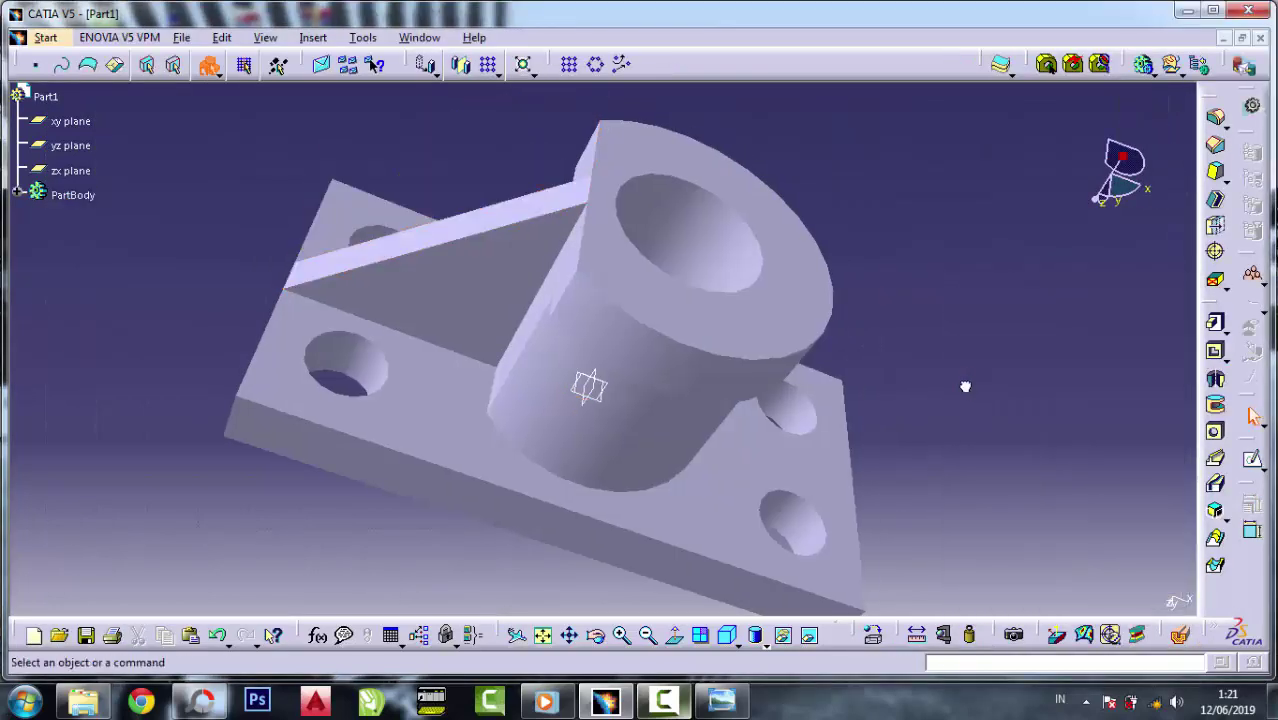
click(720, 705)
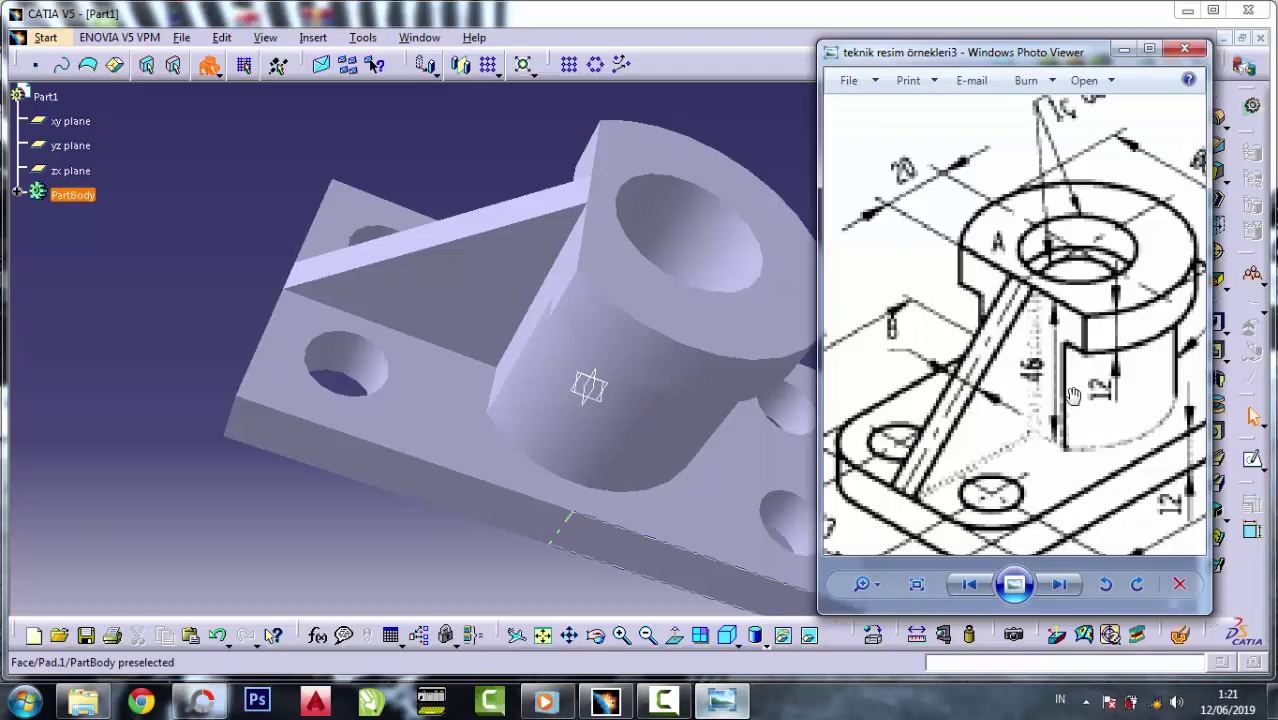
scroll(1070, 395, down, 2)
scroll(1072, 390, up, 1)
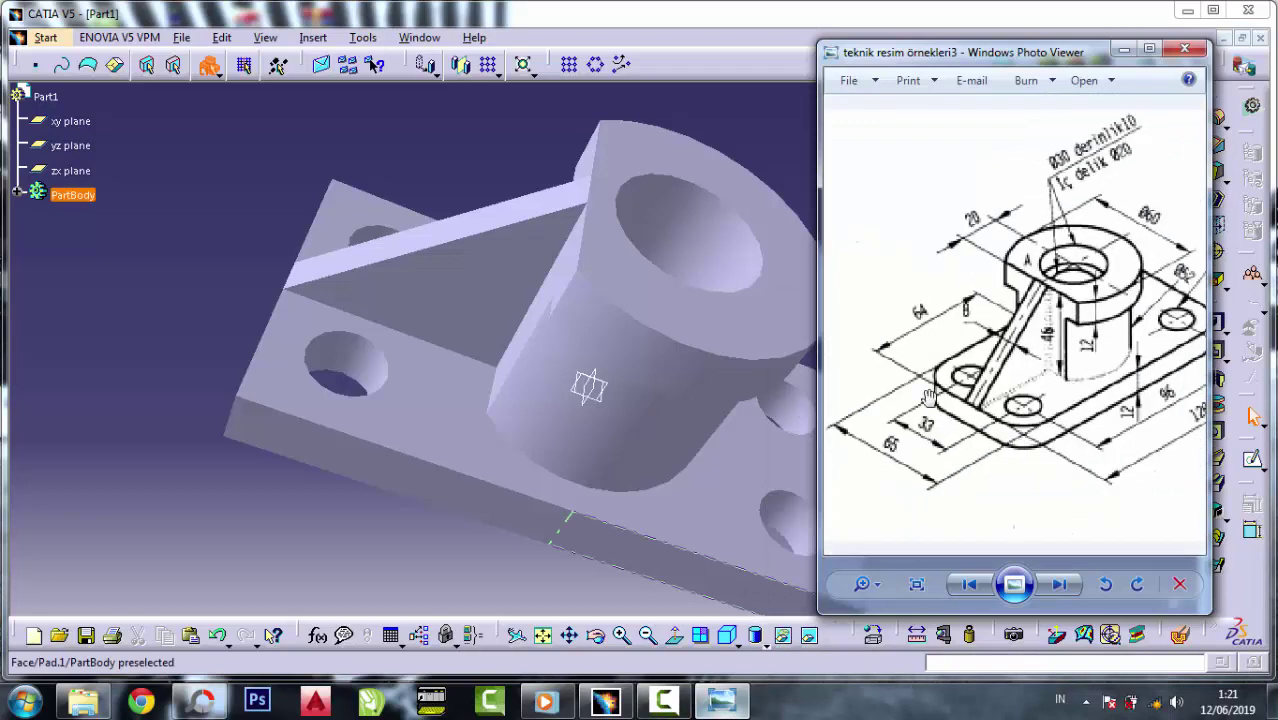
scroll(928, 397, down, 2)
scroll(1143, 260, up, 1)
scroll(1176, 250, up, 2)
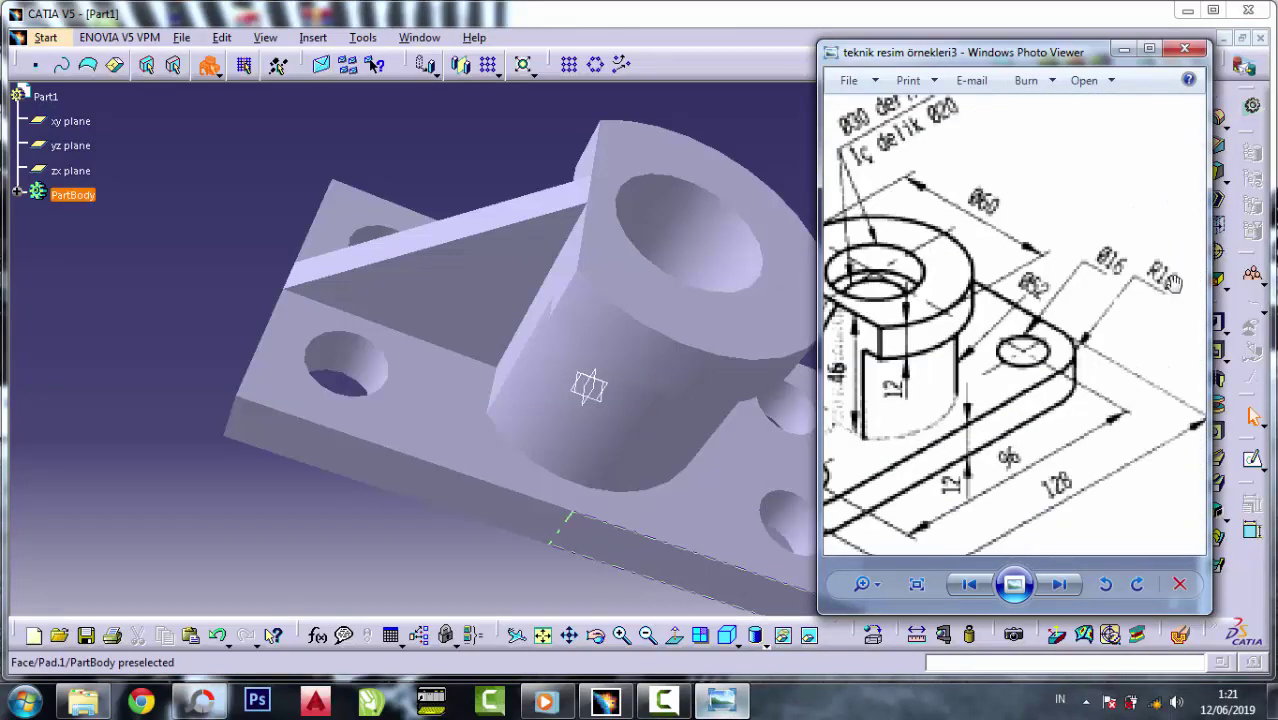
click(1124, 50)
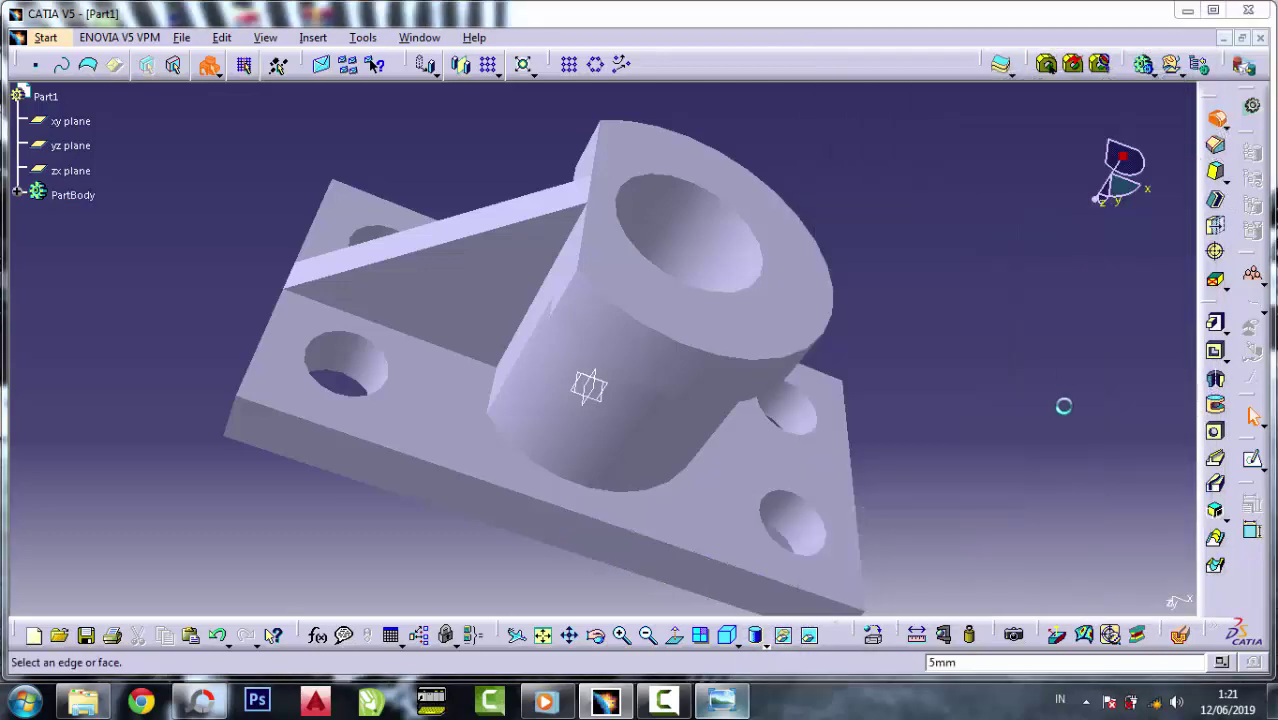
- Apply a 16 mm edge fillet to all four vertical corner edges of the base plate
text(16mm)
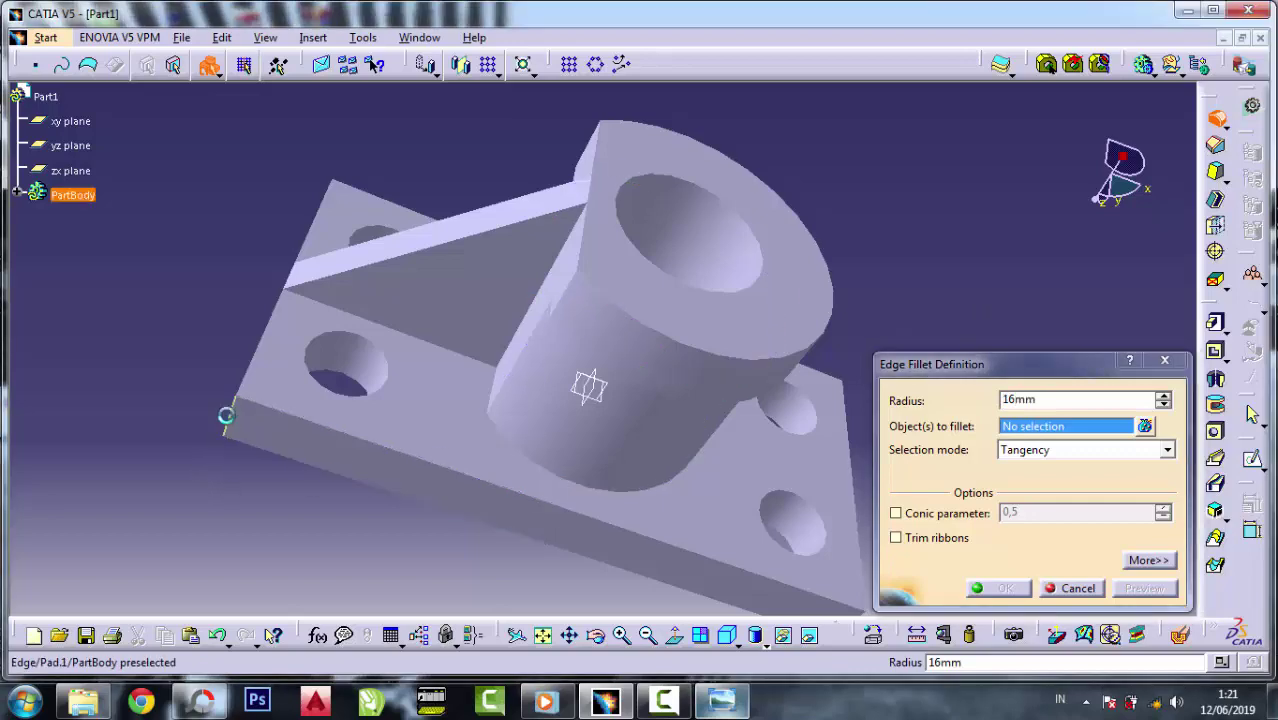
click(226, 415)
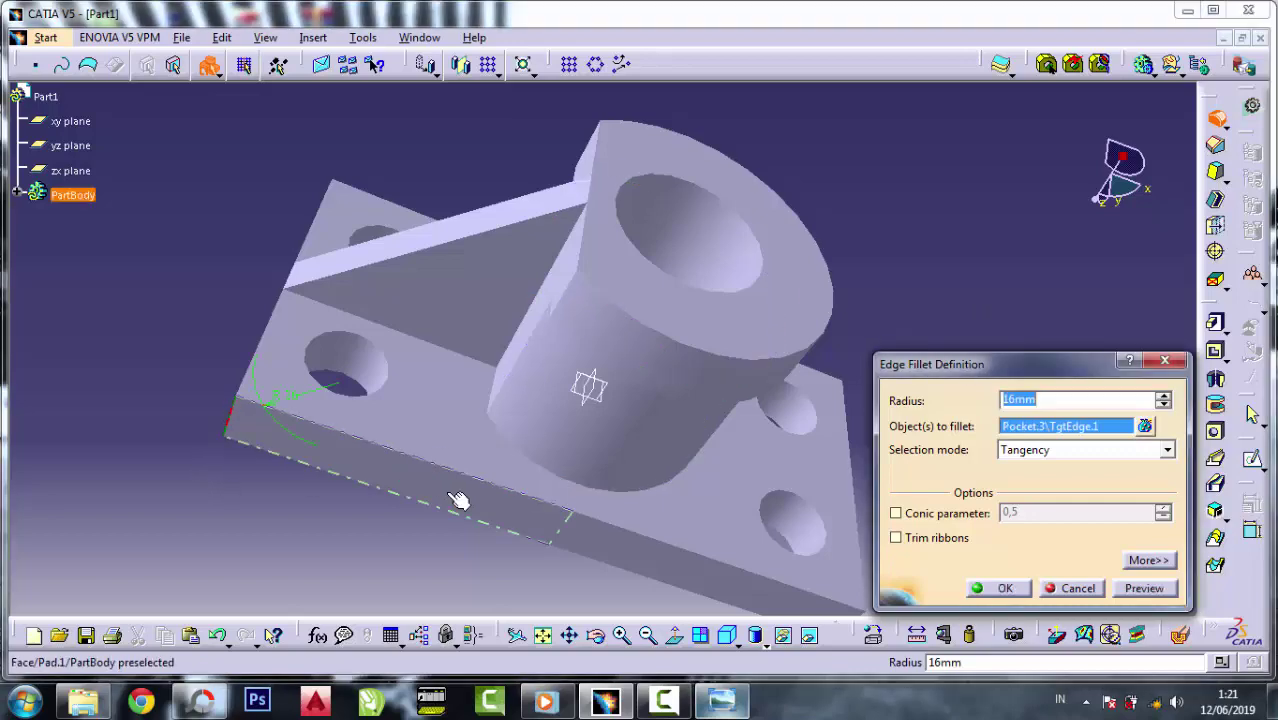
middle_drag(570, 508, 525, 439)
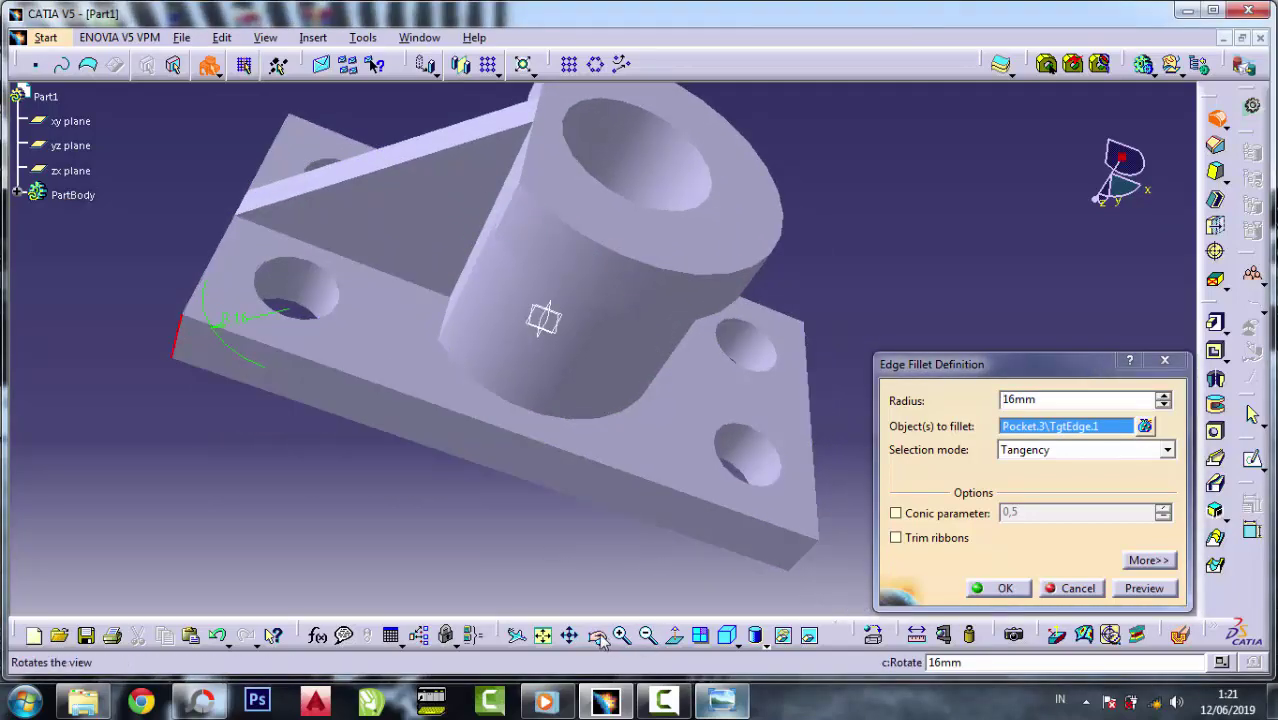
click(595, 636)
mouse_move(662, 557)
mouse_down()
mouse_move(502, 413)
mouse_move(690, 600)
mouse_up()
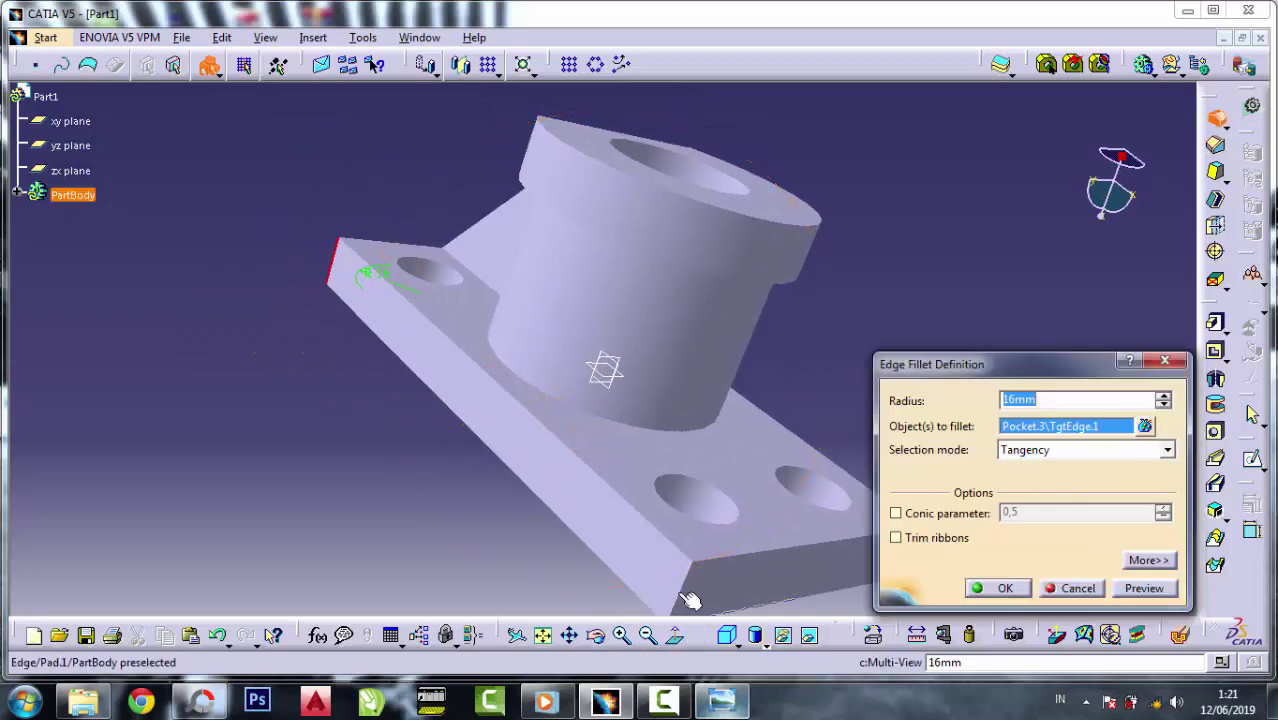
click(688, 596)
middle_drag(688, 596, 448, 446)
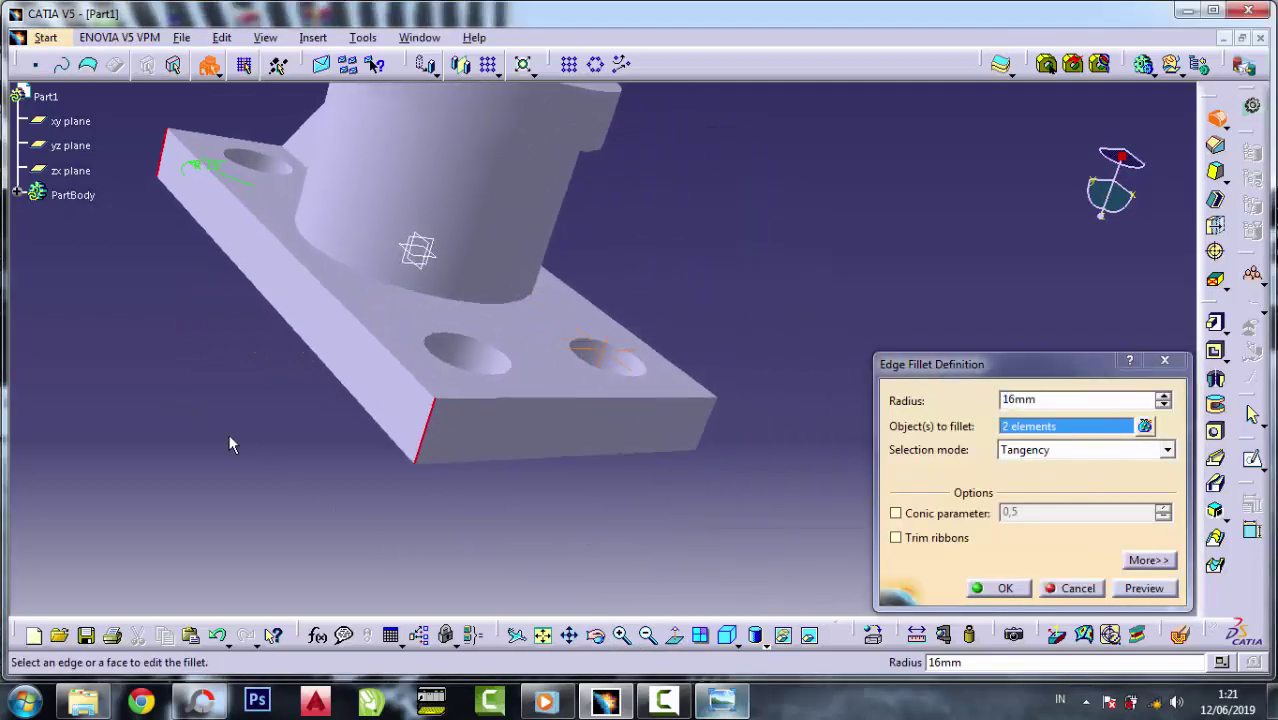
click(595, 636)
mouse_move(702, 505)
mouse_down()
mouse_move(451, 402)
mouse_move(568, 429)
mouse_up()
click(588, 425)
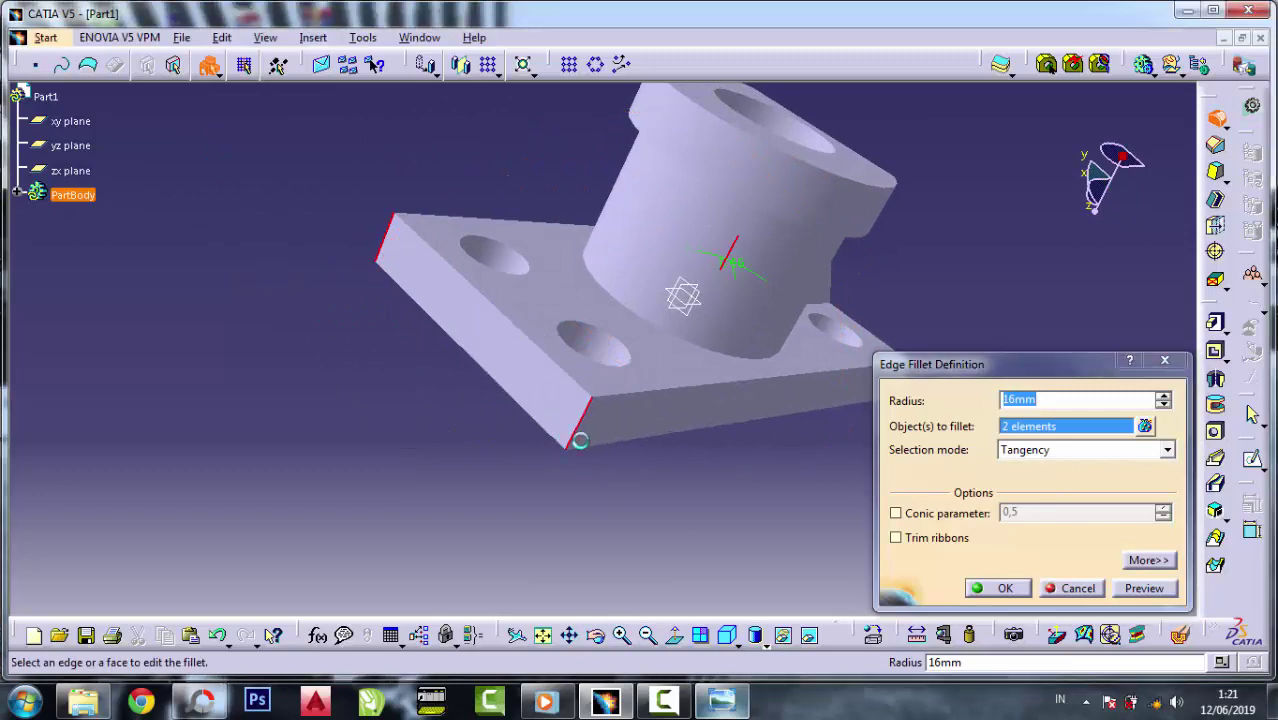
click(600, 638)
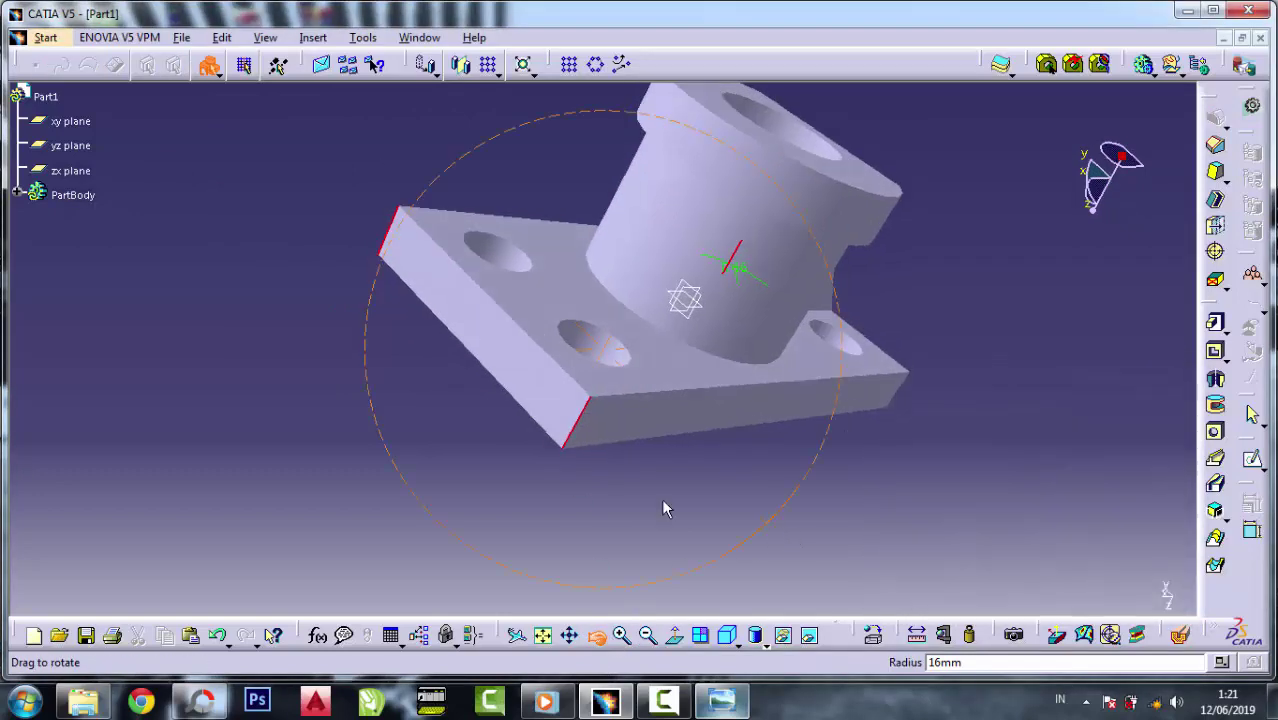
mouse_move(665, 508)
mouse_down()
mouse_move(502, 434)
mouse_move(485, 377)
mouse_up()
mouse_move(683, 492)
middle_down()
mouse_move(511, 285)
mouse_move(370, 190)
middle_up()
click(768, 480)
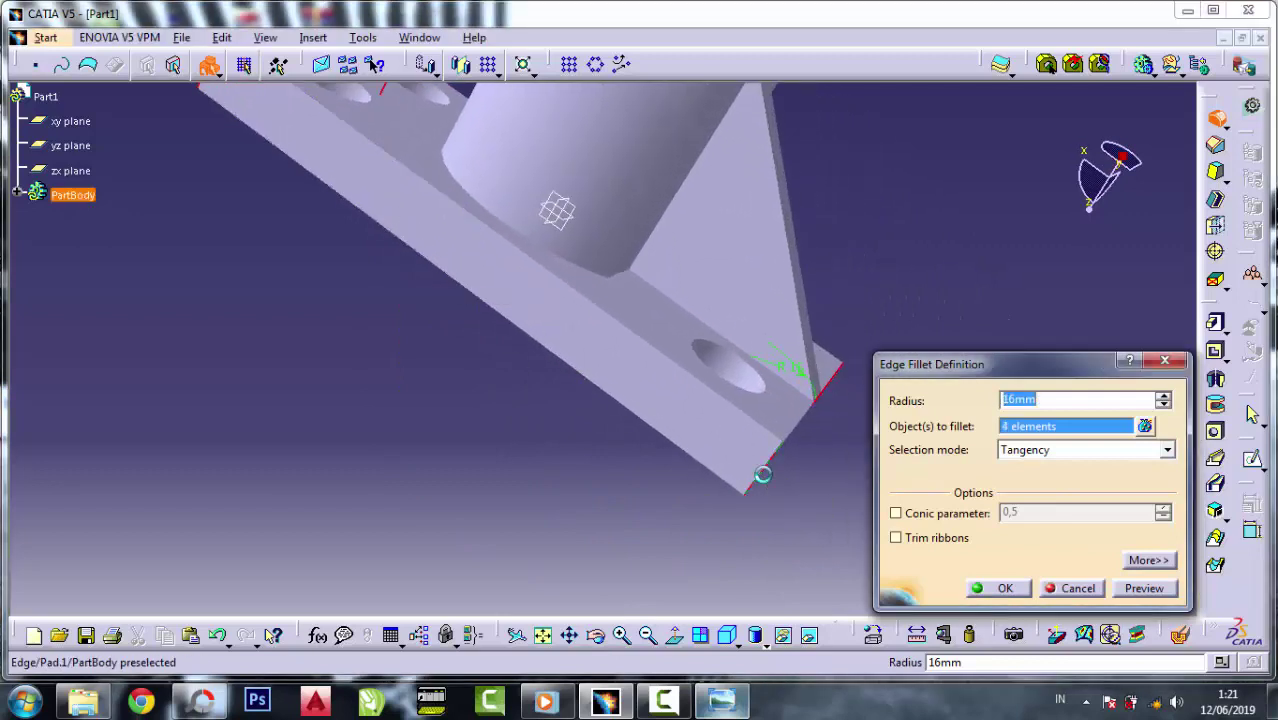
click(1005, 588)
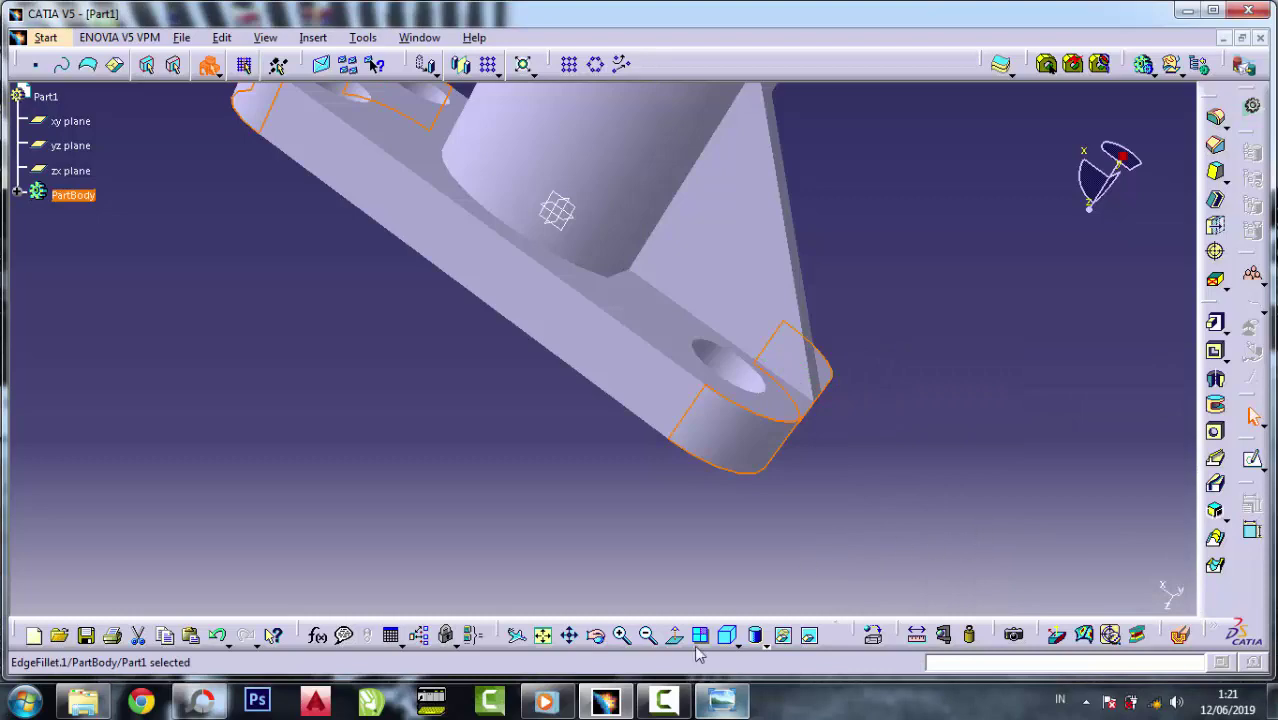
- Turn the bracket to an upright three-quarter view and reopen the reference drawing beside it
click(722, 702)
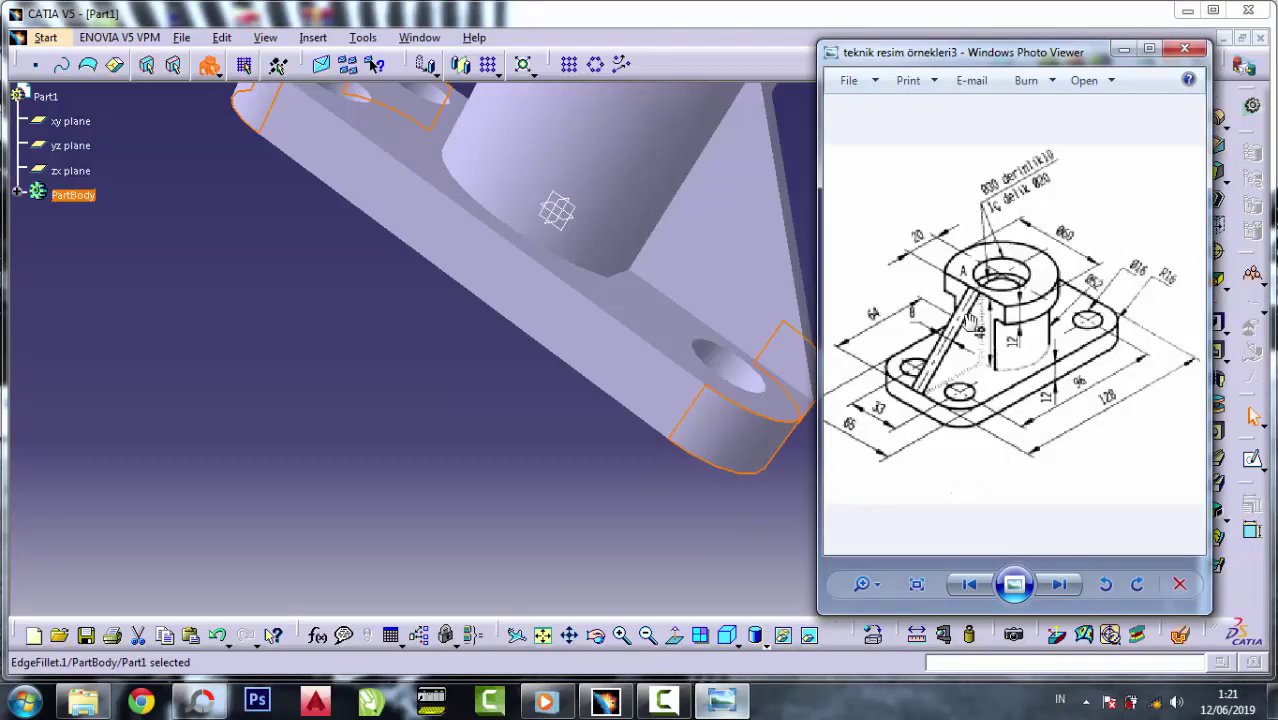
click(1121, 52)
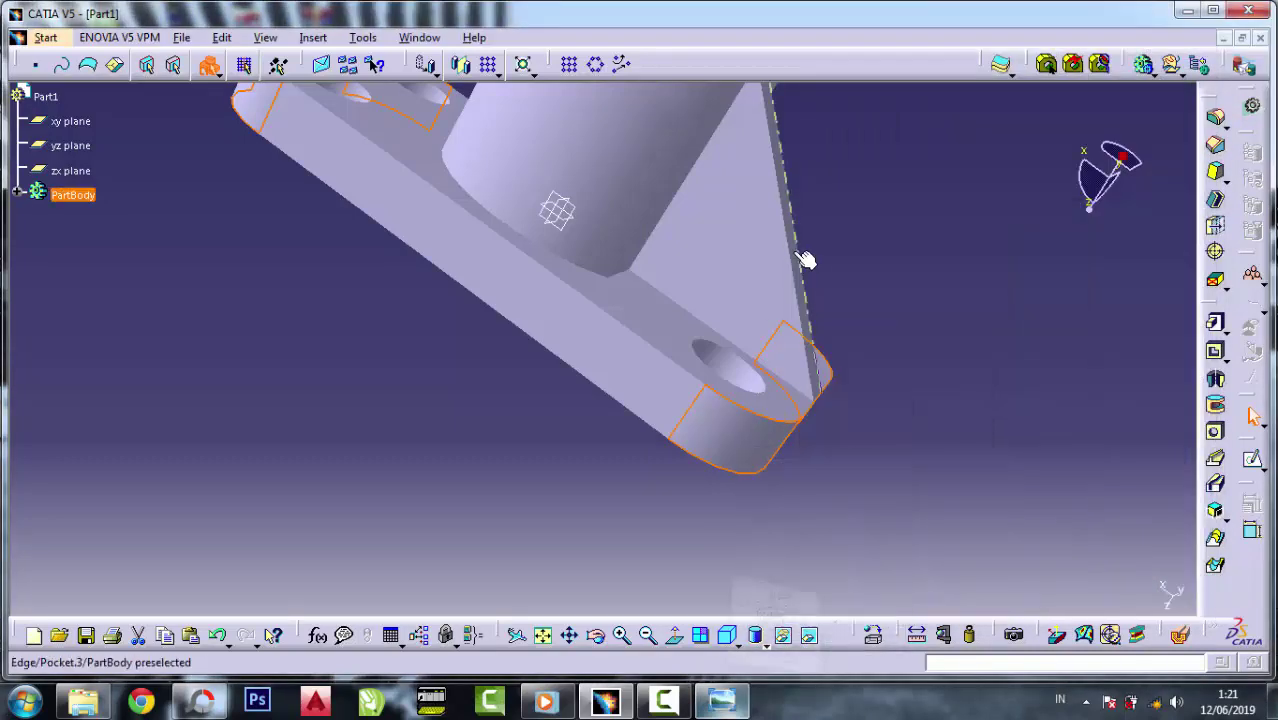
click(740, 646)
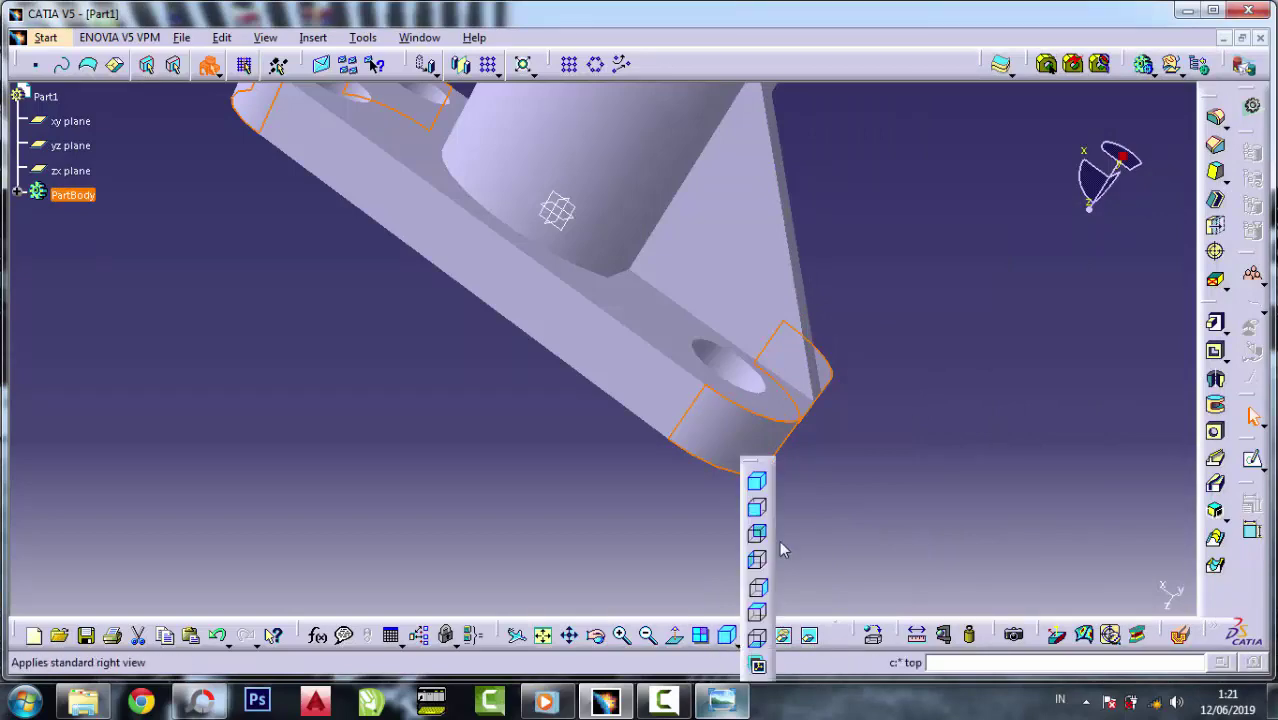
click(756, 612)
mouse_move(673, 551)
middle_down()
mouse_move(625, 379)
mouse_move(379, 357)
mouse_move(399, 320)
mouse_move(414, 320)
middle_up()
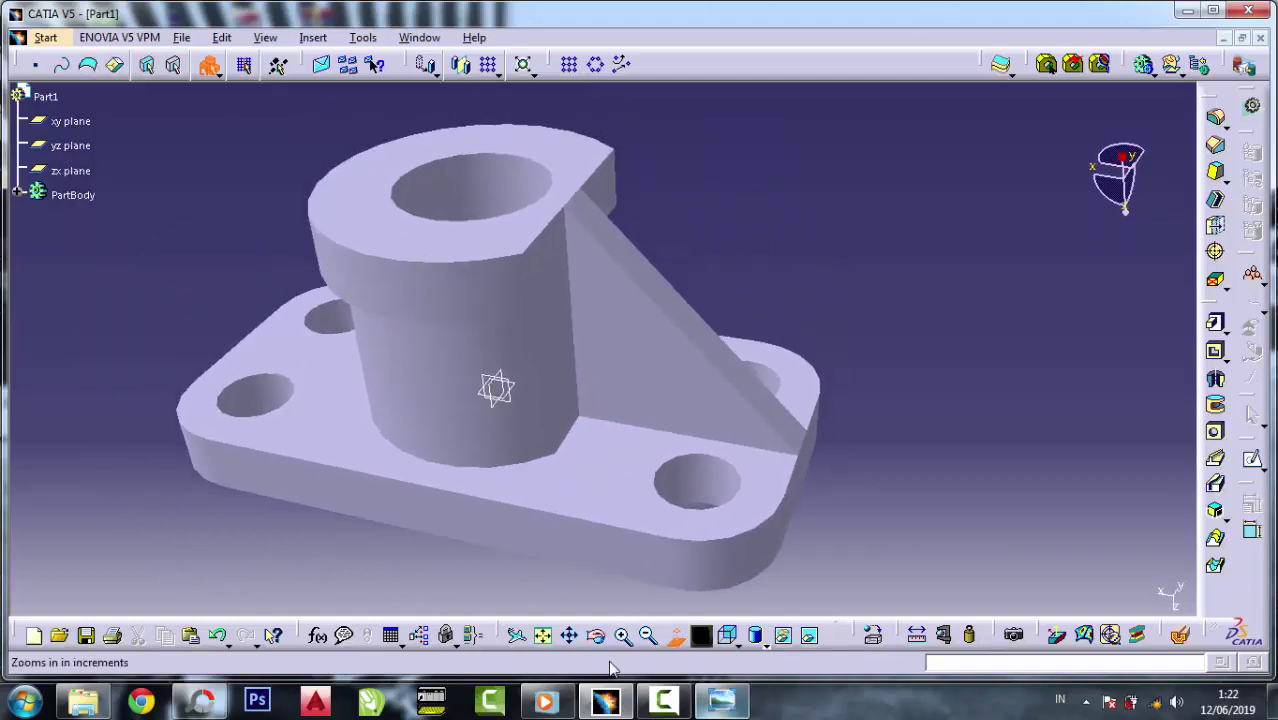
click(596, 636)
mouse_move(585, 480)
mouse_down()
mouse_move(440, 472)
mouse_move(533, 471)
mouse_move(572, 494)
mouse_up()
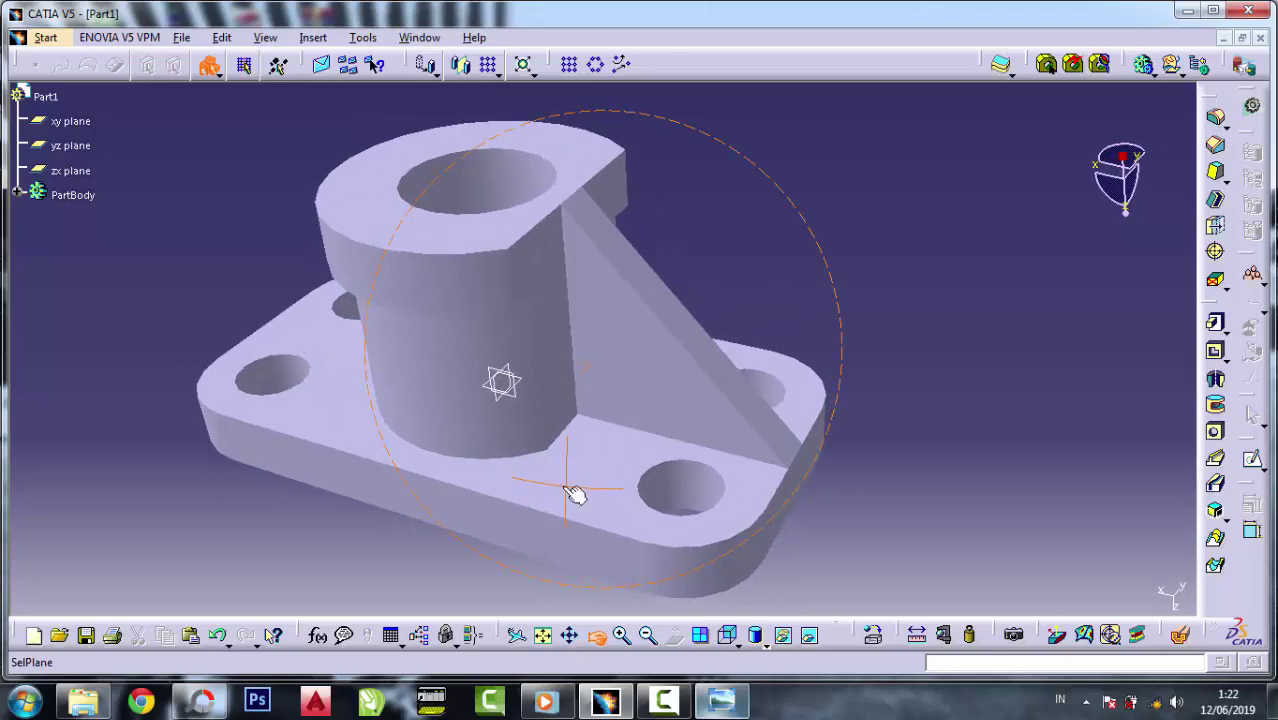
middle_drag(902, 310, 833, 305)
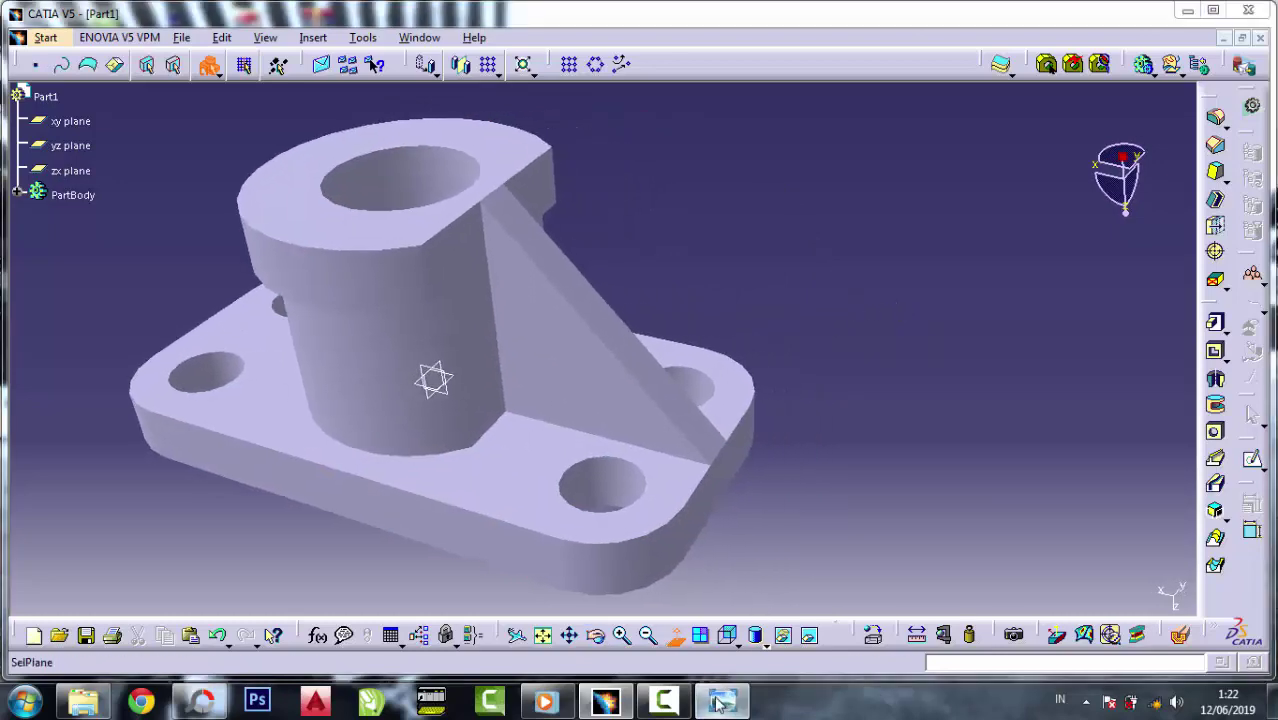
click(718, 703)
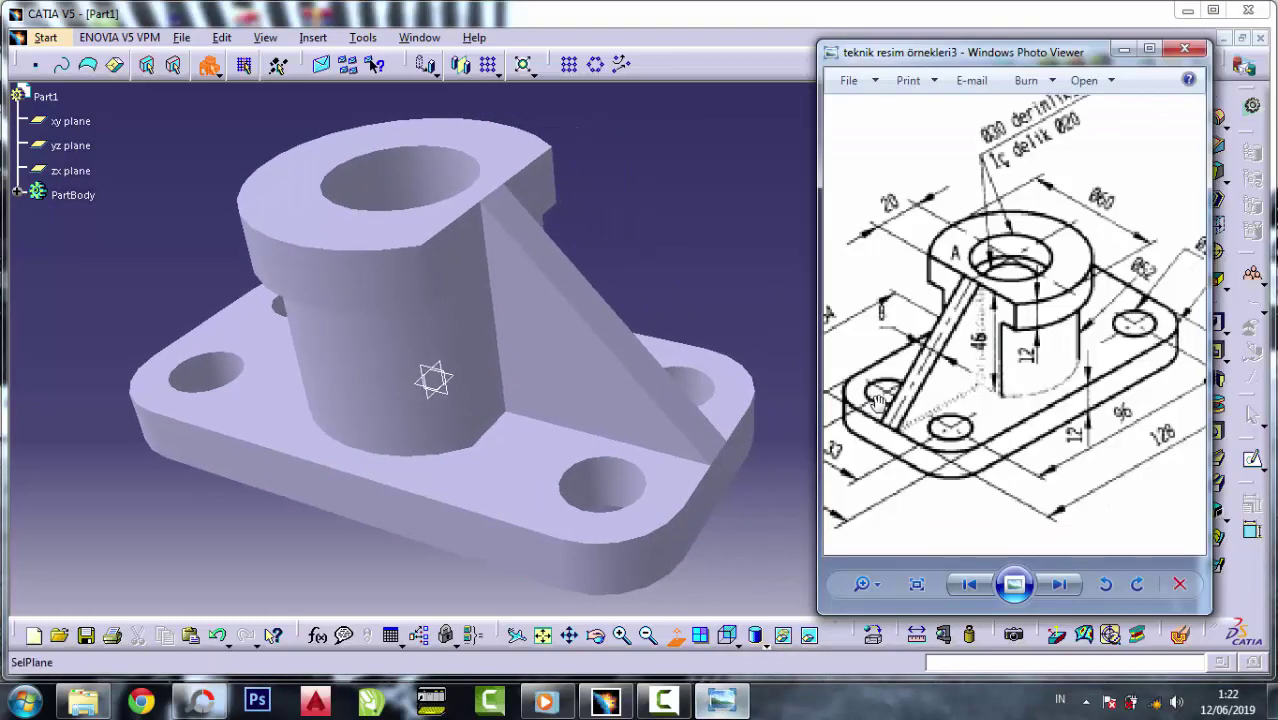